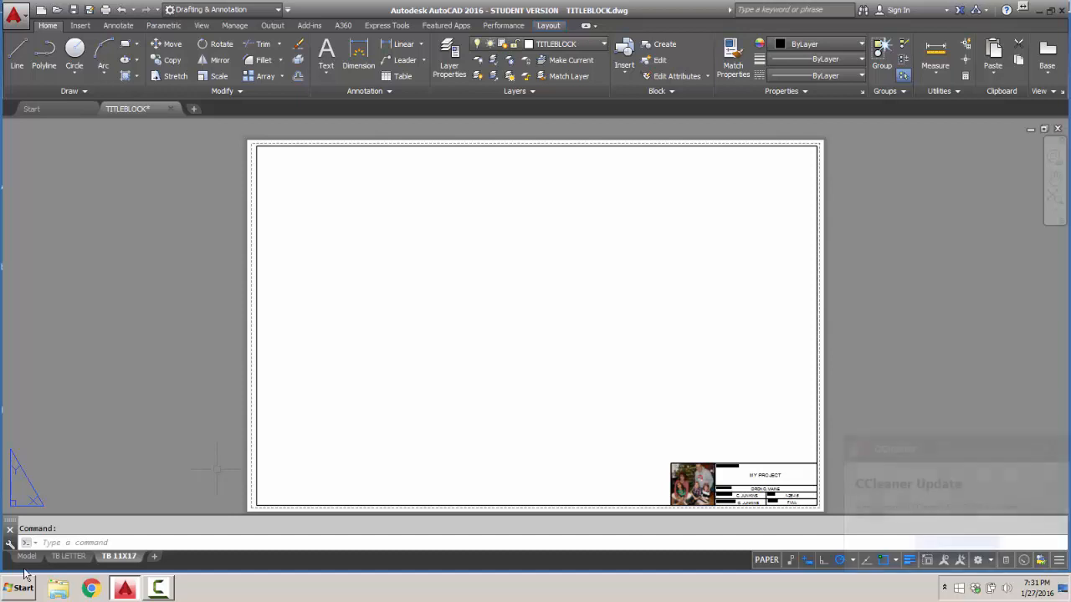
# Open the TB LETTER layout and stretch the viewport corner at the title block's upper right inward by about 0.16.
pyautogui.click(69, 557)
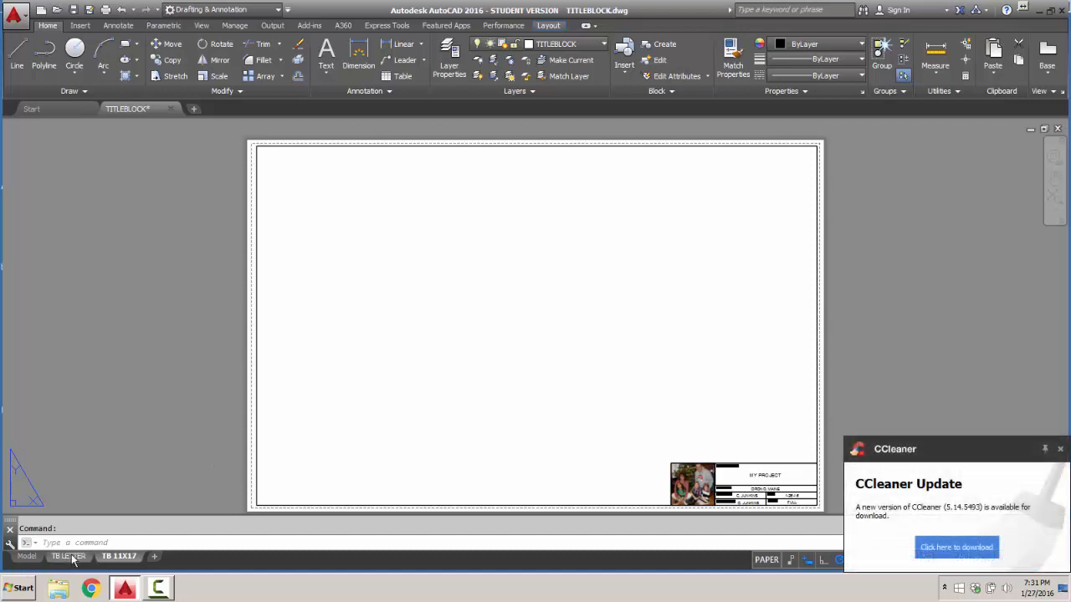
pyautogui.click(1059, 452)
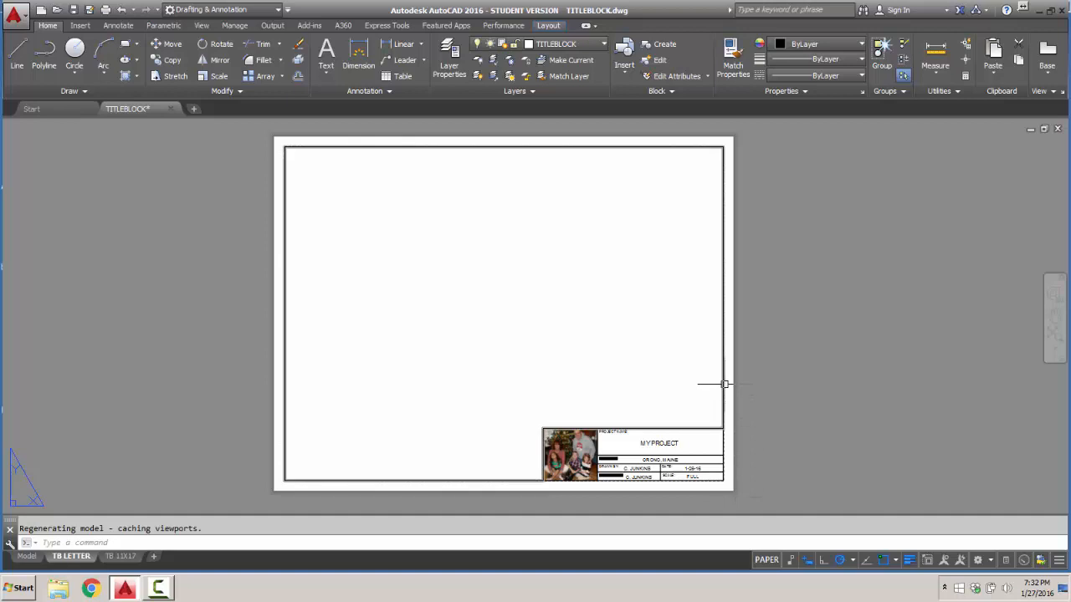
pyautogui.click(723, 384)
pyautogui.scroll(5, 717, 401)
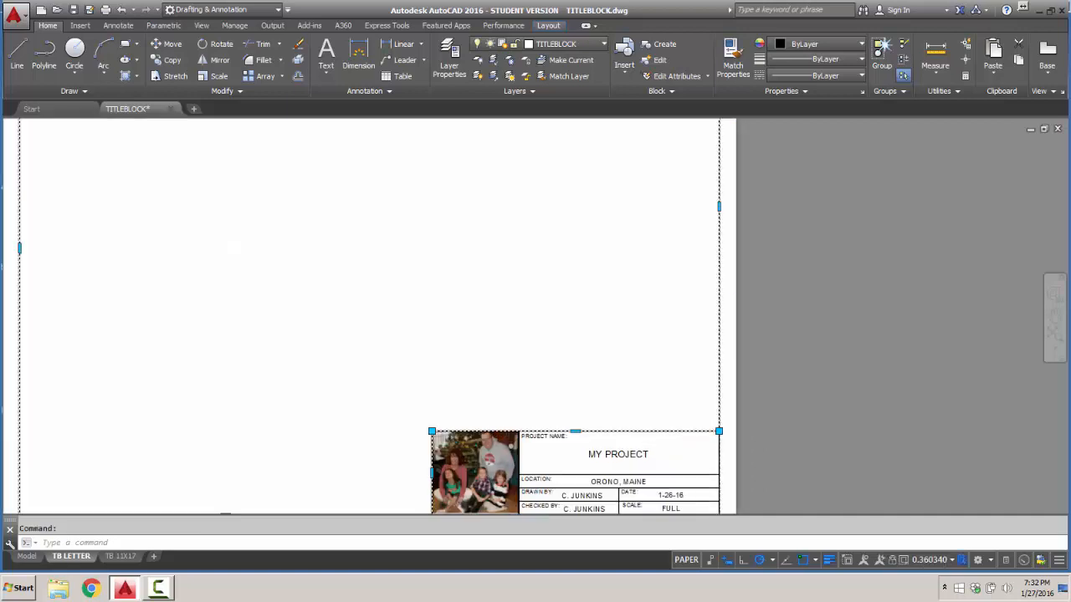
pyautogui.click(702, 443)
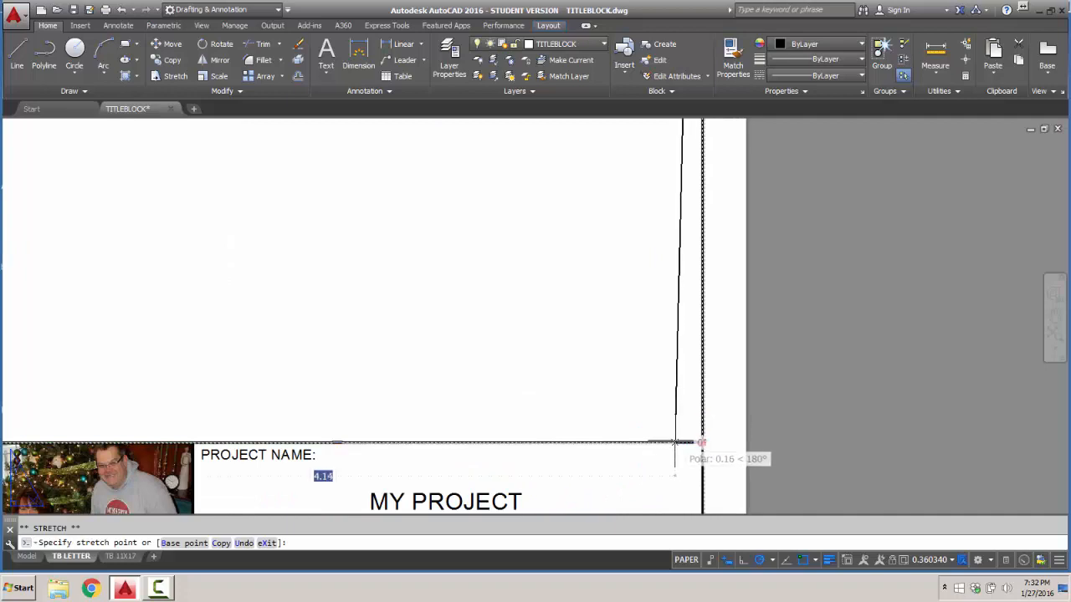
pyautogui.scroll(-2, 678, 442)
pyautogui.click(675, 441)
pyautogui.scroll(-4, 665, 366)
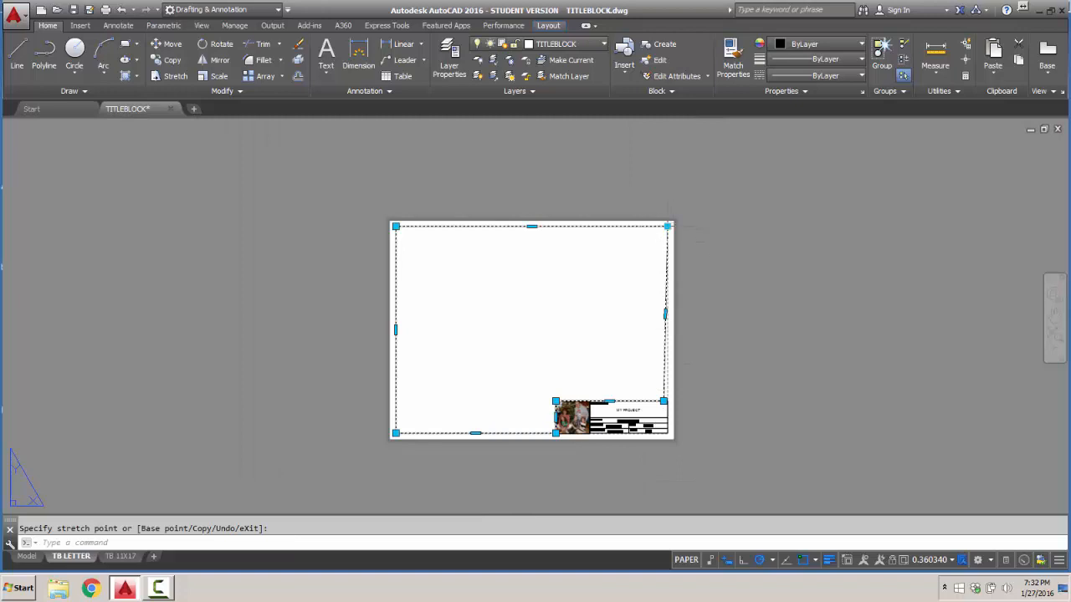
# Stretch the viewport's upper-right corner inward to line up vertically with the stretched corner above the title block.
pyautogui.click(666, 225)
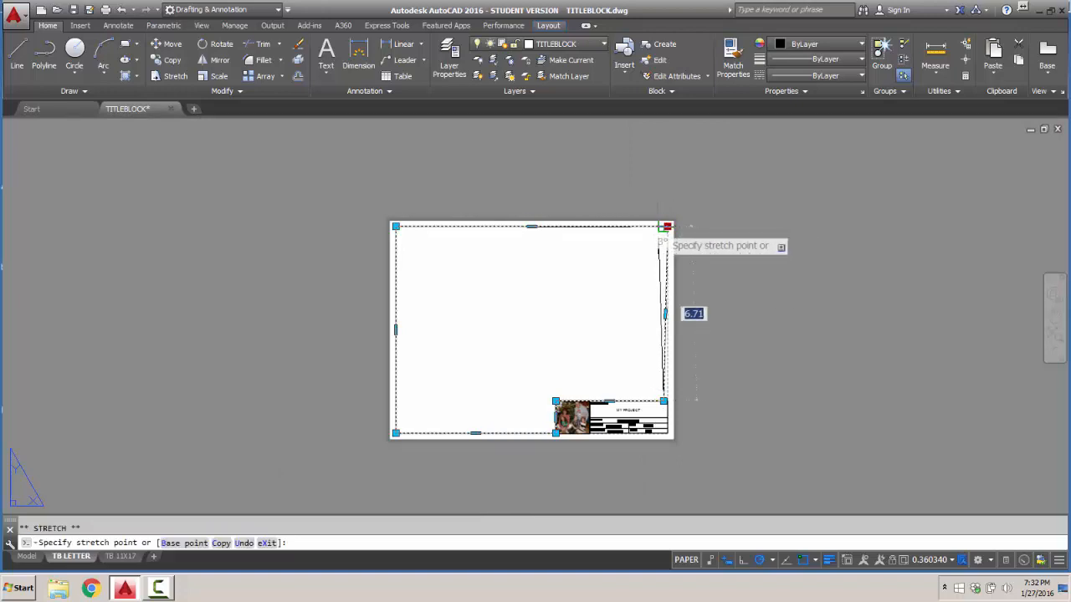
pyautogui.press('Down')
pyautogui.press('Escape')
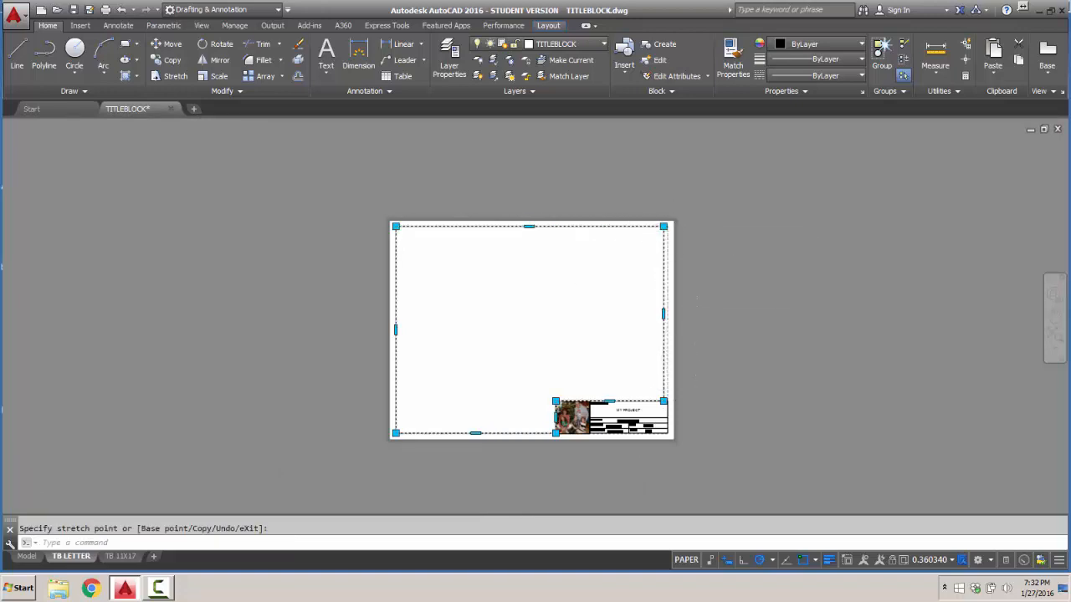
pyautogui.scroll(2, 586, 261)
pyautogui.click(709, 206)
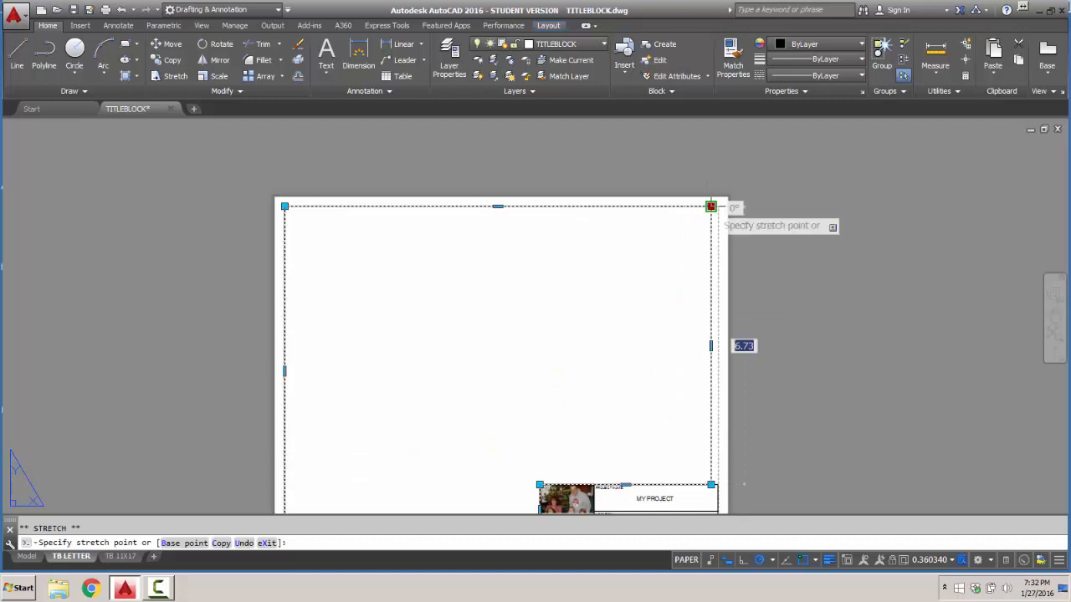
pyautogui.click(710, 213)
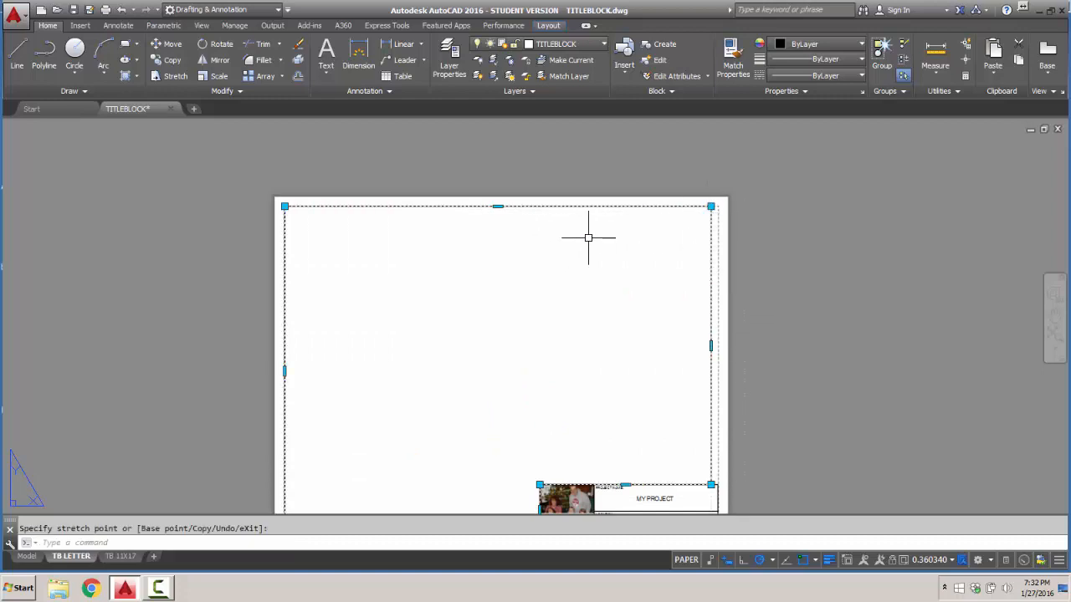
# Stretch both top corners of the viewport slightly downward so its top edge sits level inside the printable margin.
pyautogui.scroll(2, 715, 211)
pyautogui.click(664, 195)
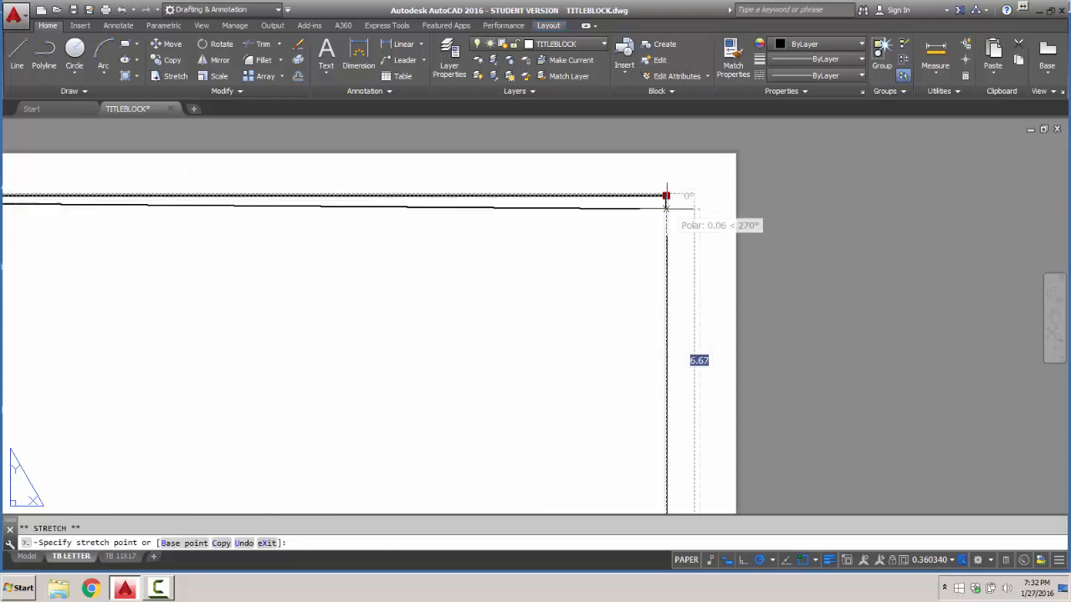
pyautogui.click(666, 215)
pyautogui.scroll(-4, 666, 215)
pyautogui.scroll(2, 397, 252)
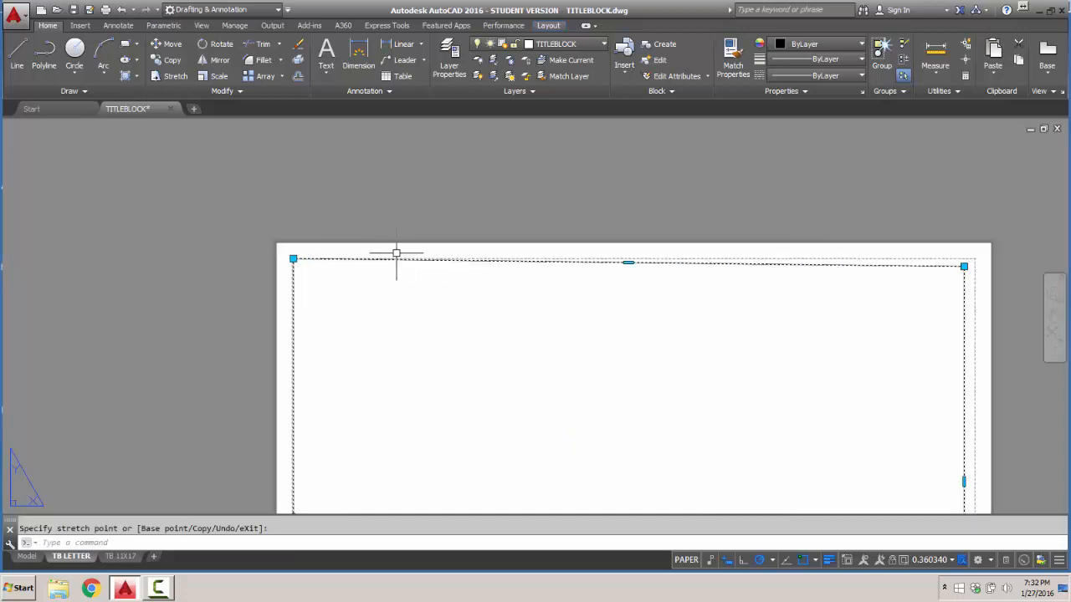
pyautogui.click(291, 259)
pyautogui.click(291, 266)
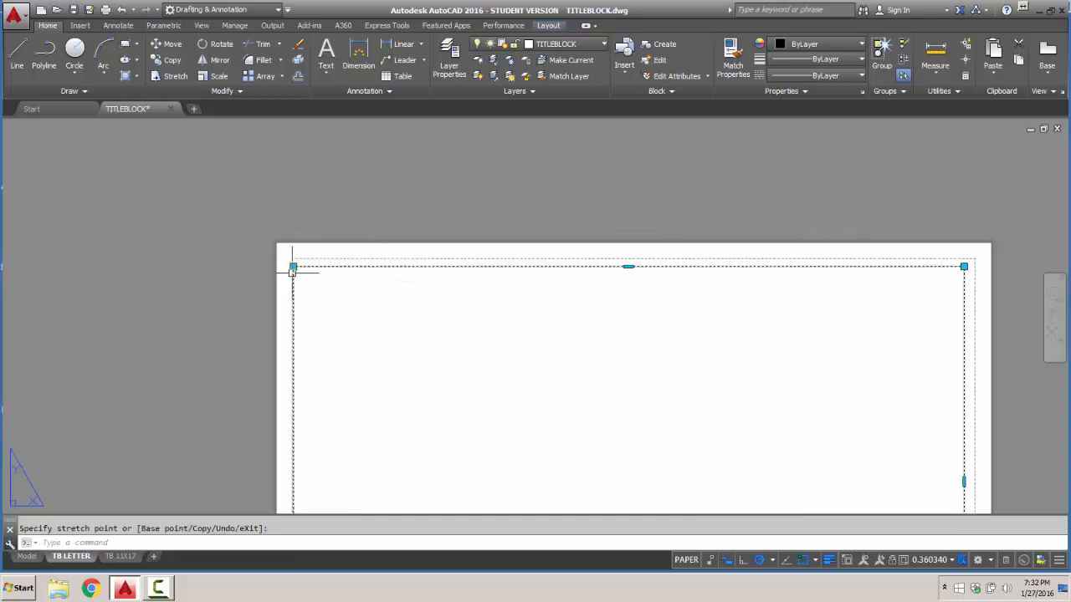
# Stretch the viewport's two left corners slightly inward so its left edge sits vertically inside the printable margin.
pyautogui.scroll(-2, 421, 310)
pyautogui.scroll(-2, 421, 310)
pyautogui.moveTo(433, 335); pyautogui.dragTo(463, 262, button='middle')
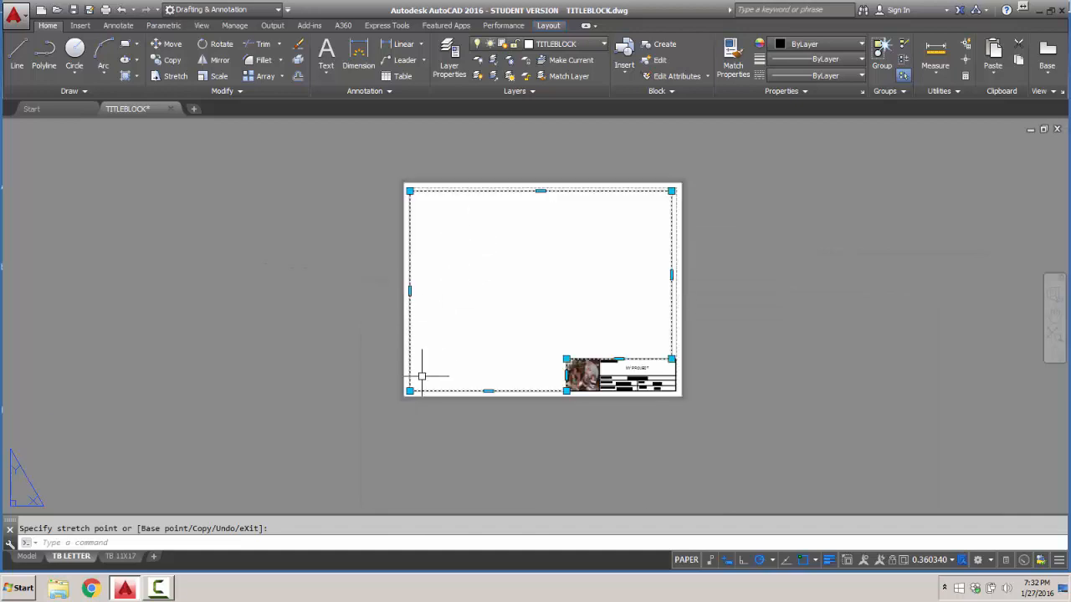
pyautogui.scroll(4, 422, 377)
pyautogui.click(386, 414)
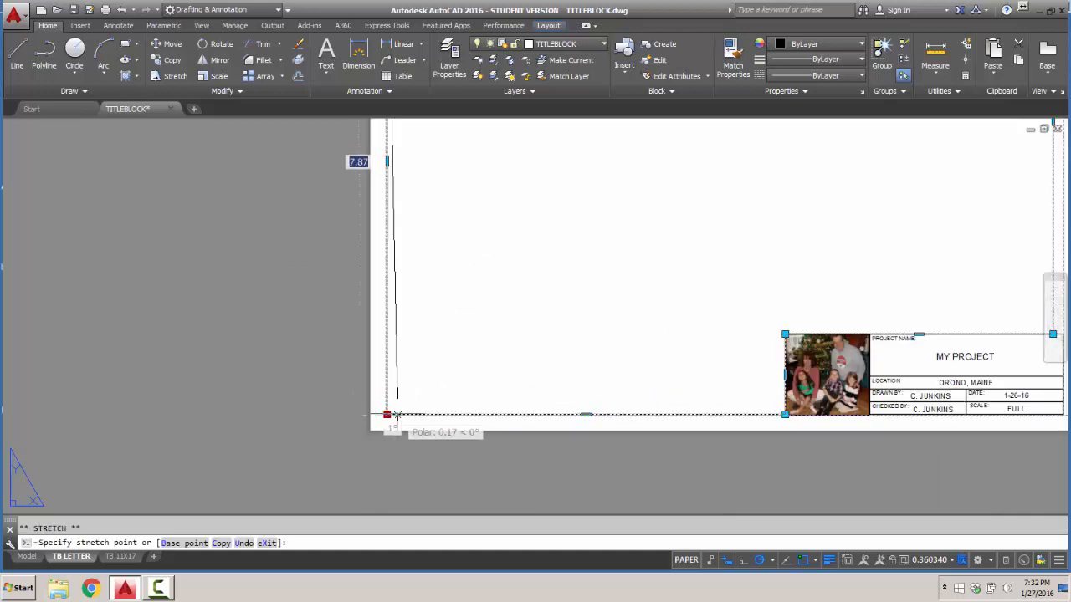
pyautogui.scroll(-4, 422, 392)
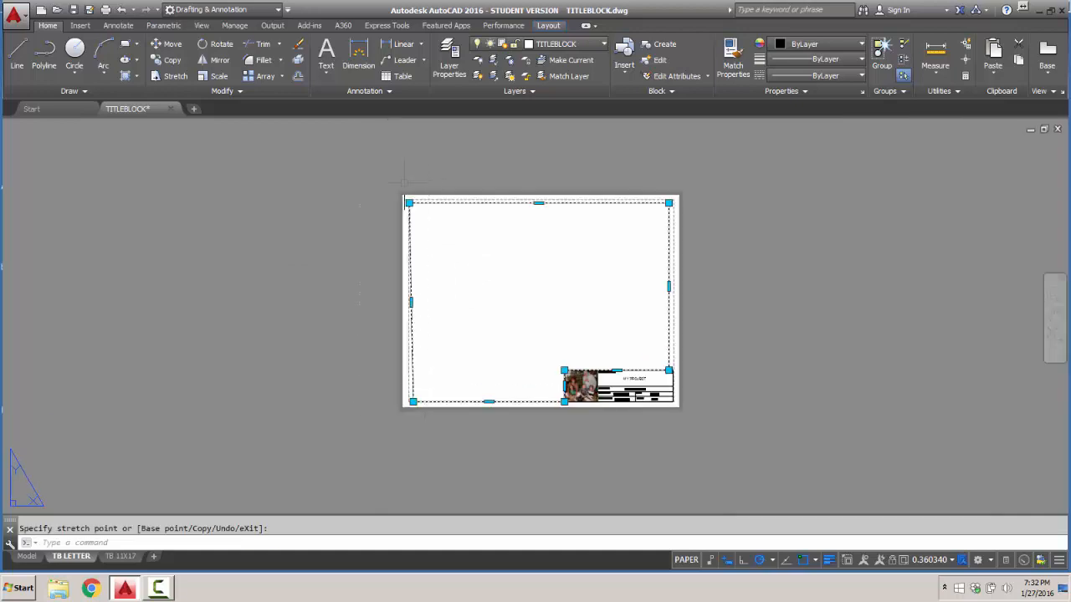
pyautogui.scroll(4, 407, 189)
pyautogui.click(411, 224)
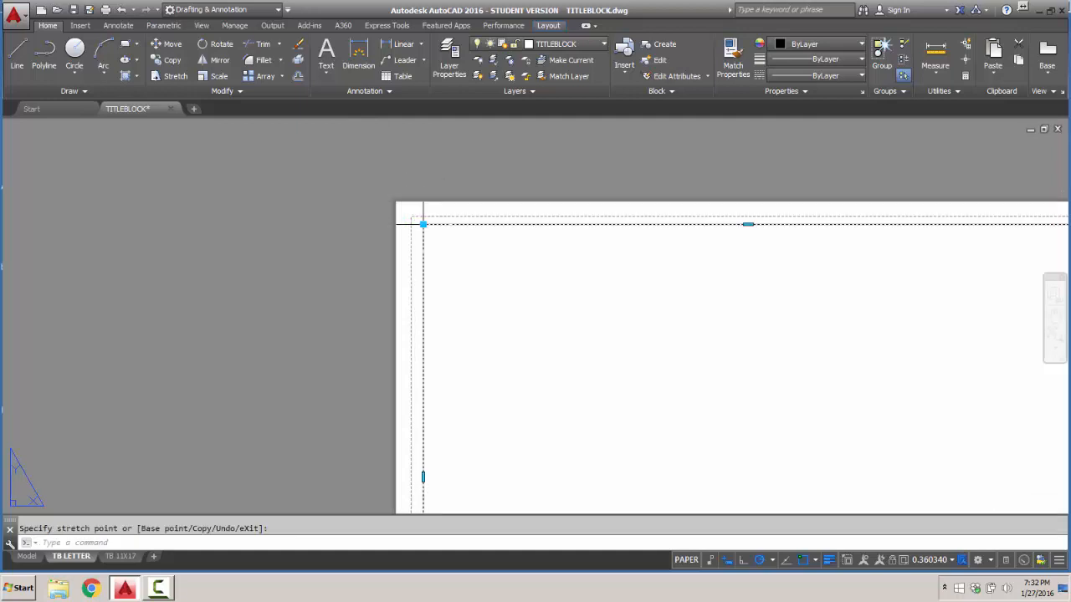
# Stretch the viewport's bottom corners slightly upward so its bottom edge sits level inside the printable margin, and deselect the viewport.
pyautogui.scroll(-4, 447, 248)
pyautogui.moveTo(538, 363); pyautogui.dragTo(509, 208, button='middle')
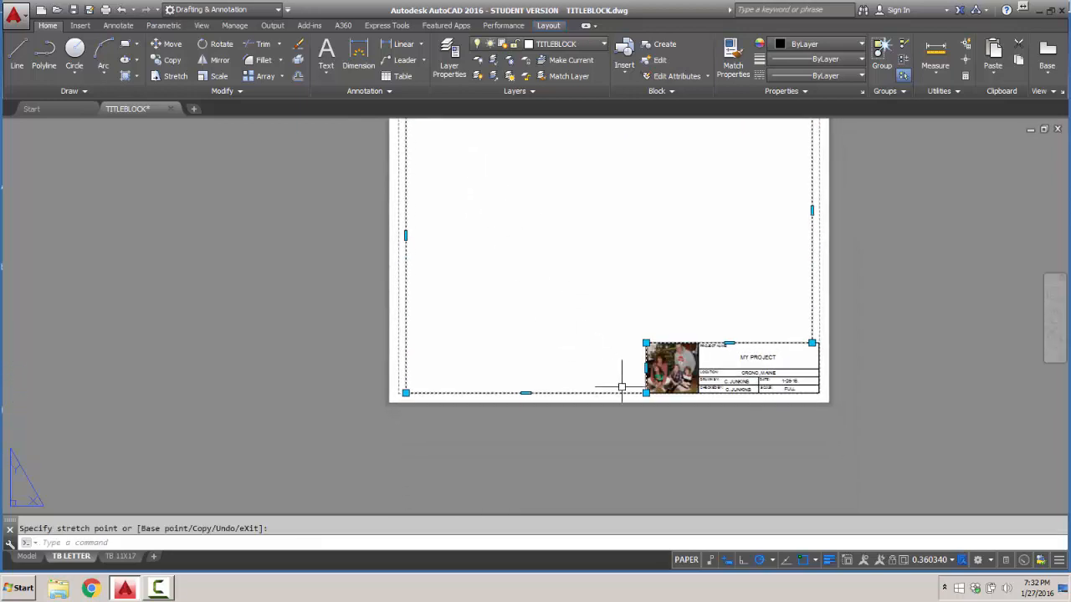
pyautogui.scroll(4, 644, 391)
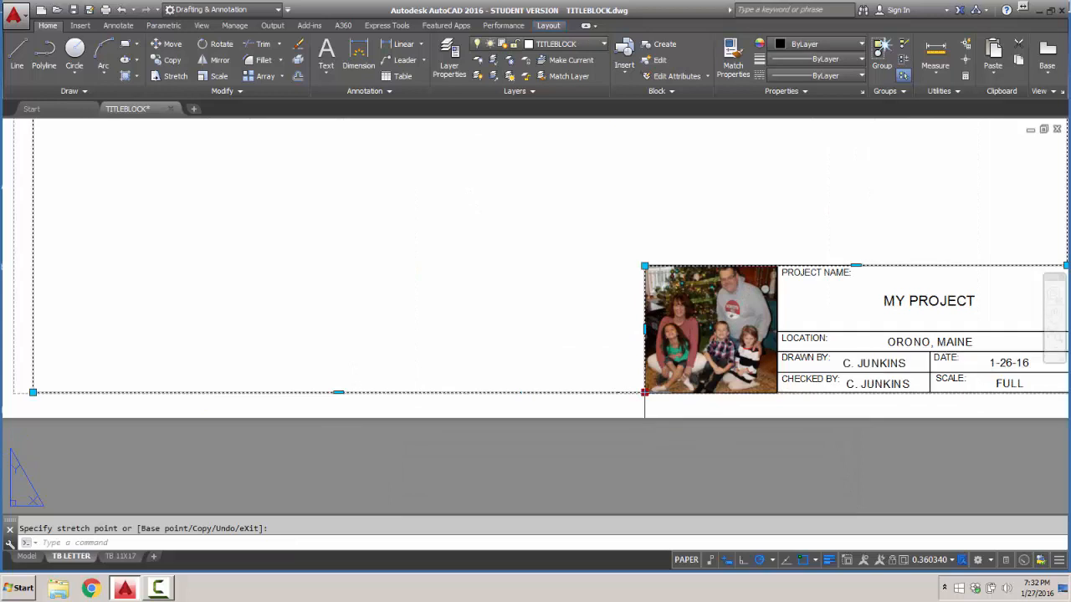
pyautogui.click(644, 391)
pyautogui.click(644, 383)
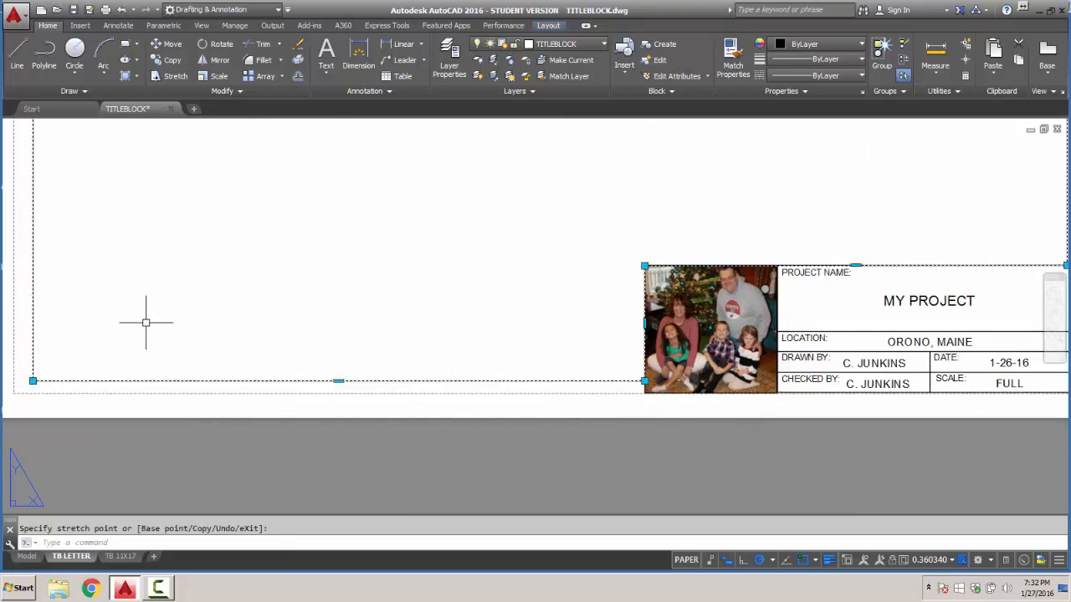
pyautogui.scroll(-2, 155, 319)
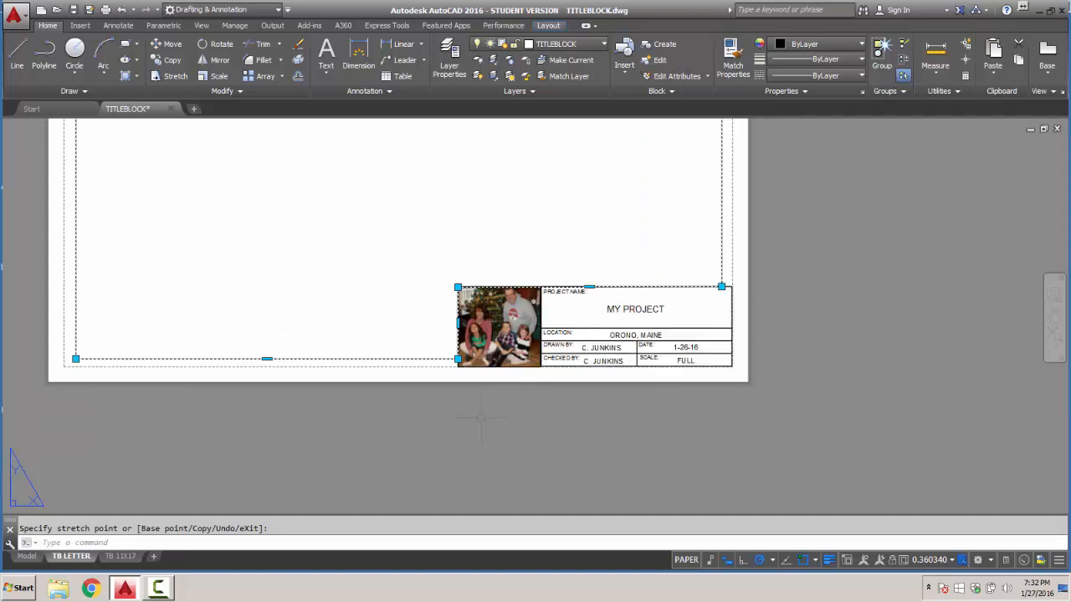
pyautogui.press('Escape')
# Move the title block left so its upper-right corner meets the viewport's corner on the right edge.
pyautogui.click(444, 278)
pyautogui.click(747, 417)
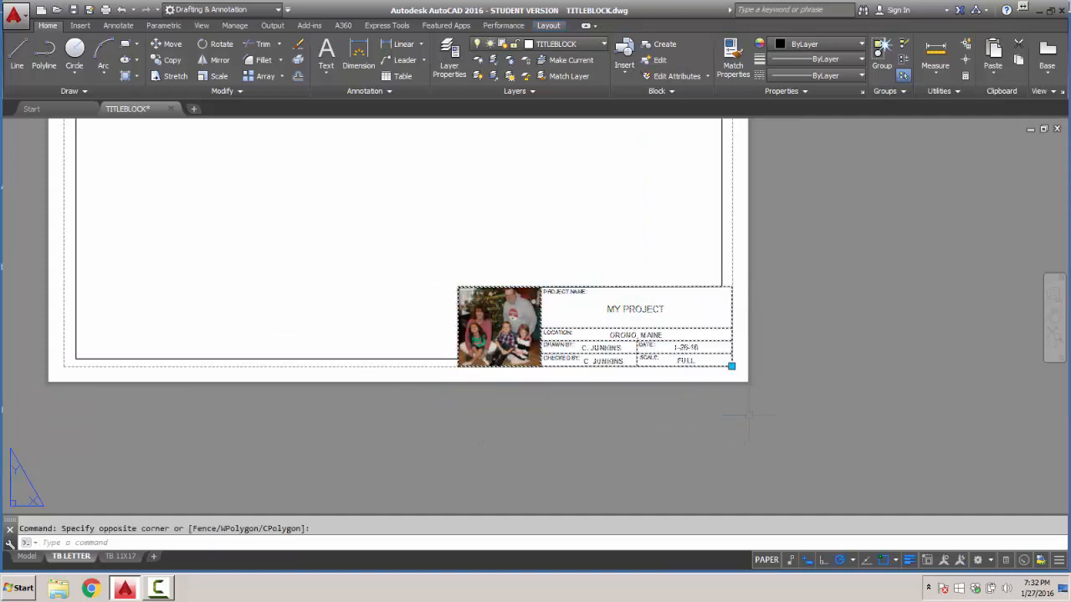
pyautogui.click(173, 45)
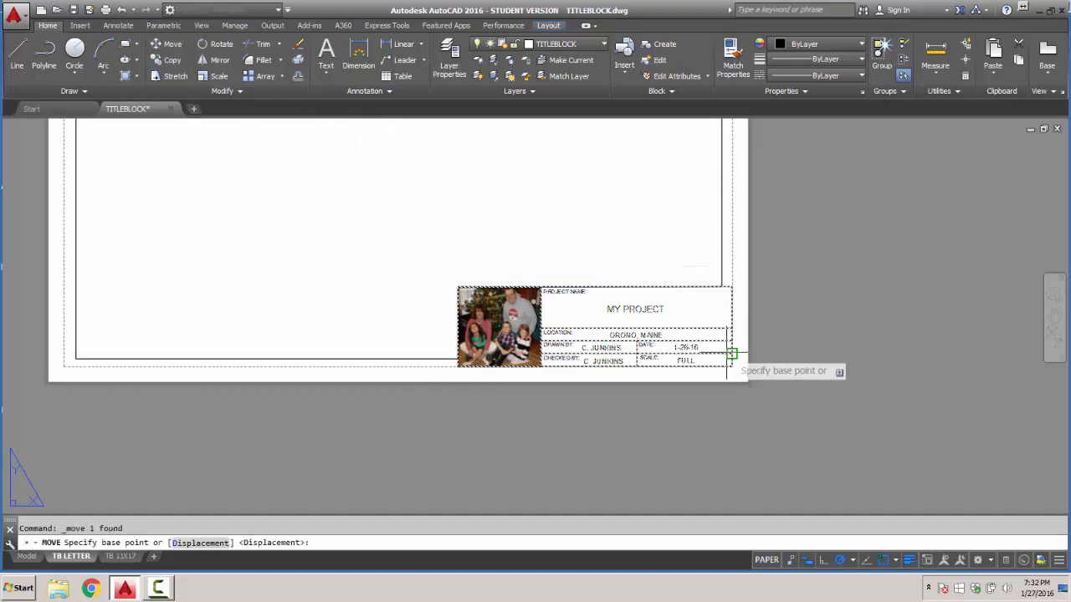
pyautogui.click(731, 286)
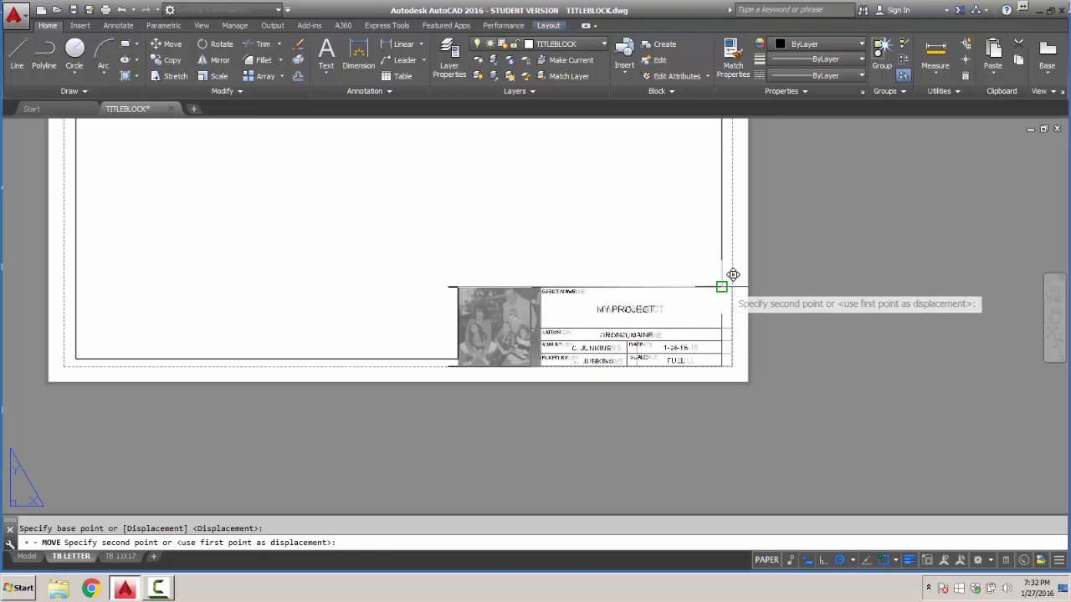
pyautogui.click(721, 286)
# Move the title block straight up so its bottom edge lines up with the viewport's bottom edge.
pyautogui.click(443, 278)
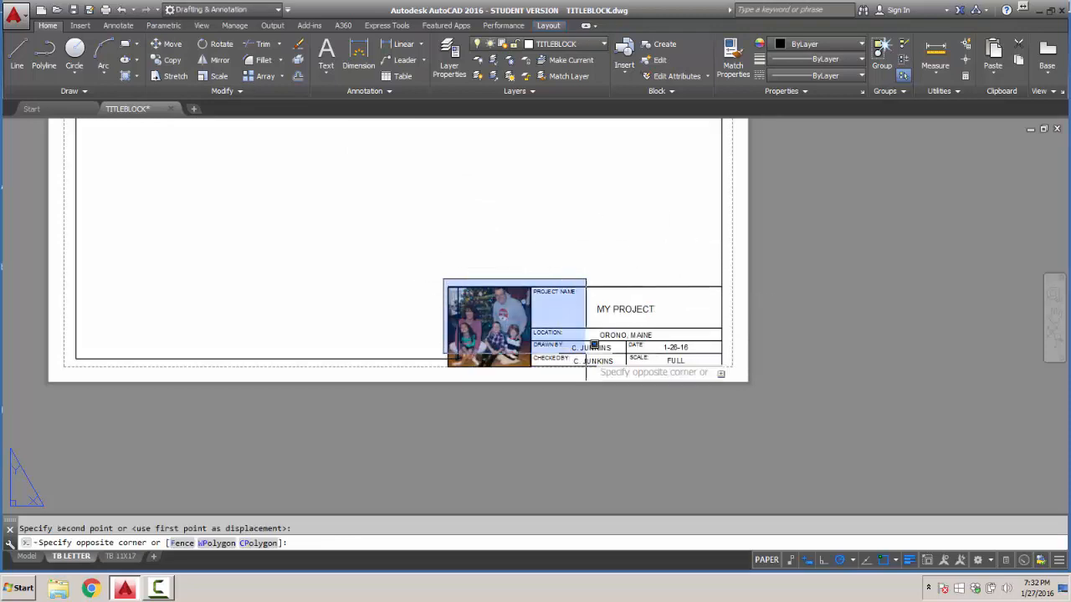
pyautogui.click(727, 370)
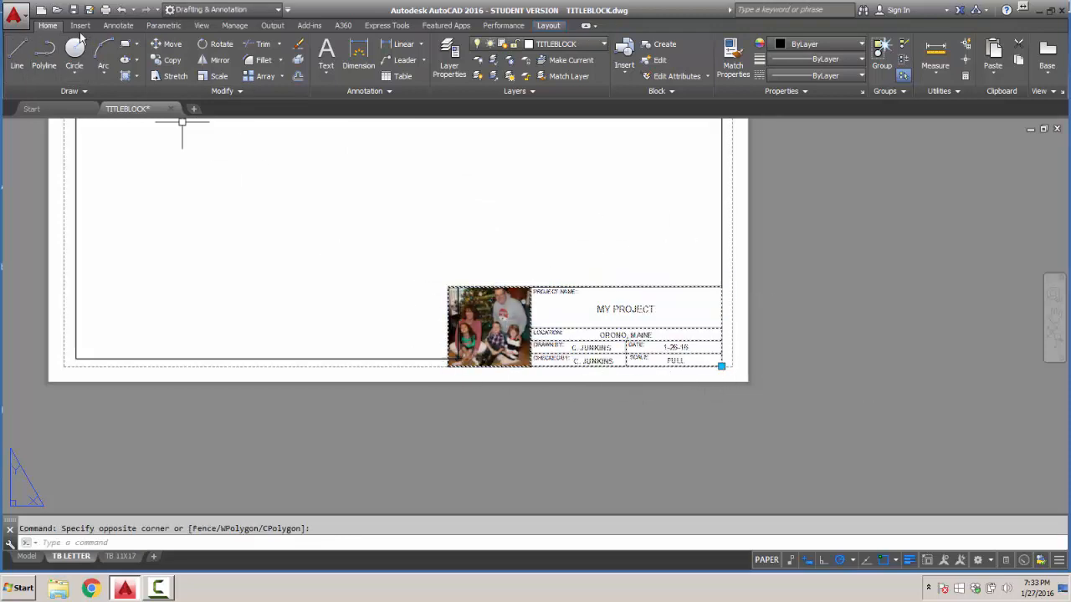
pyautogui.click(176, 47)
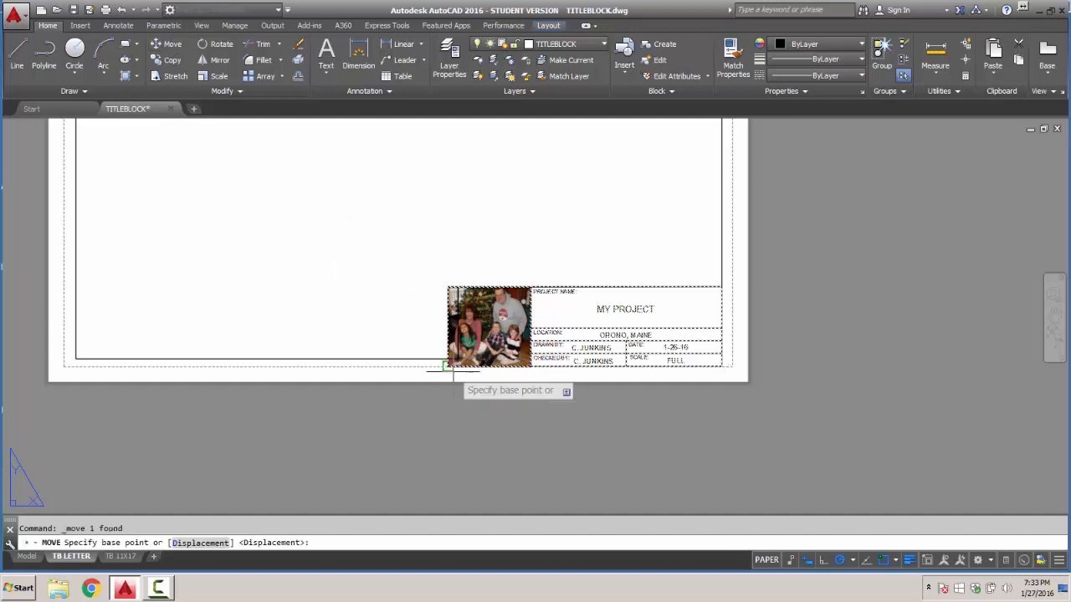
pyautogui.click(448, 365)
pyautogui.click(459, 347)
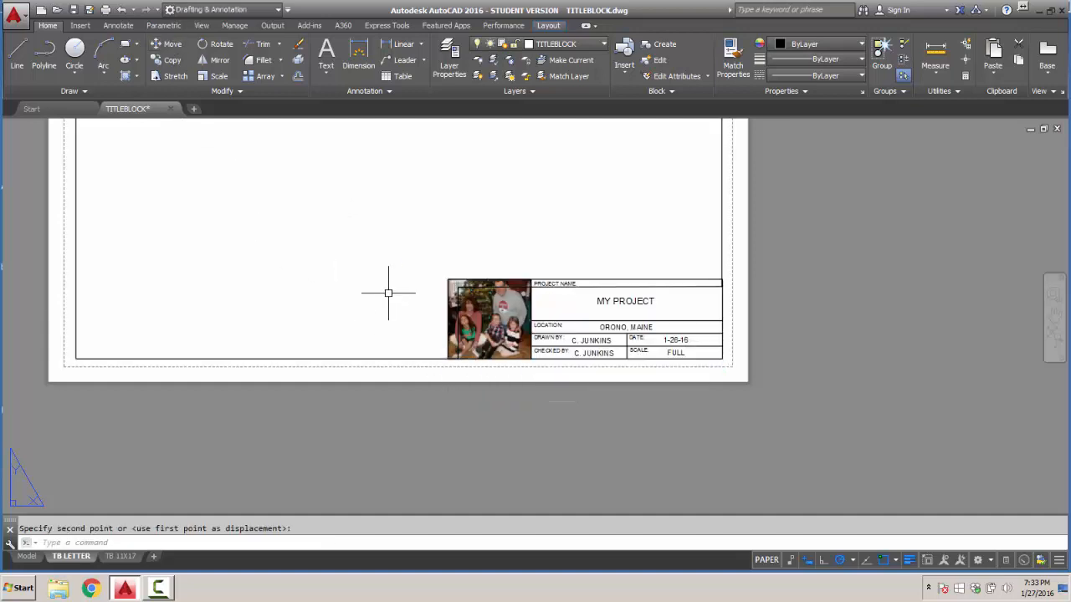
pyautogui.press('Escape')
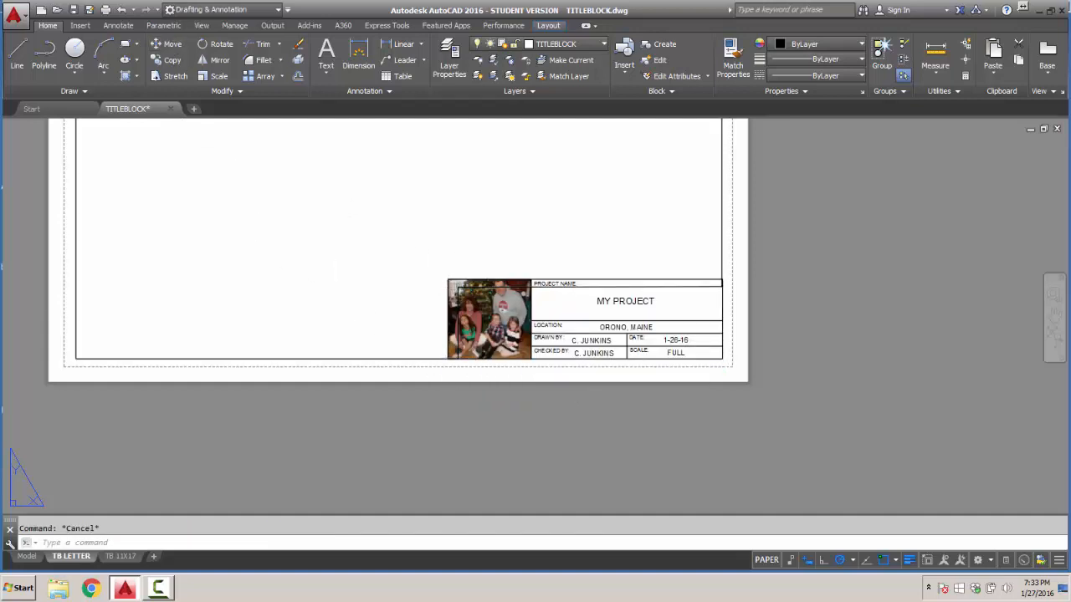
# Stretch the viewport's three corners around the title block to its upper-left, lower-left and upper-right corners, and clear the selection.
pyautogui.click(458, 286)
pyautogui.click(458, 286)
pyautogui.click(448, 280)
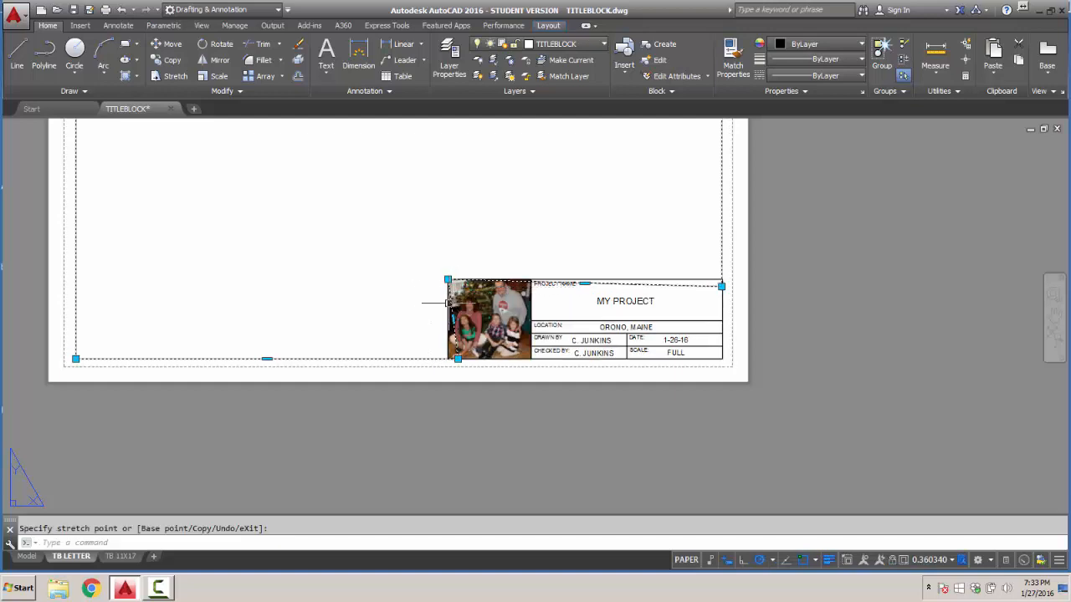
pyautogui.click(458, 358)
pyautogui.click(448, 359)
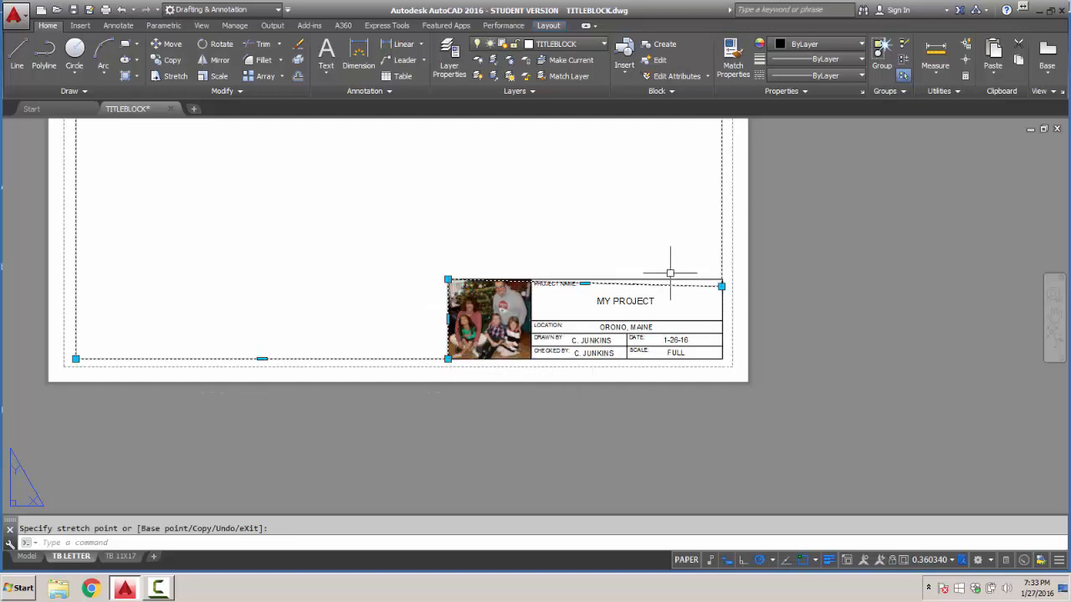
pyautogui.click(721, 280)
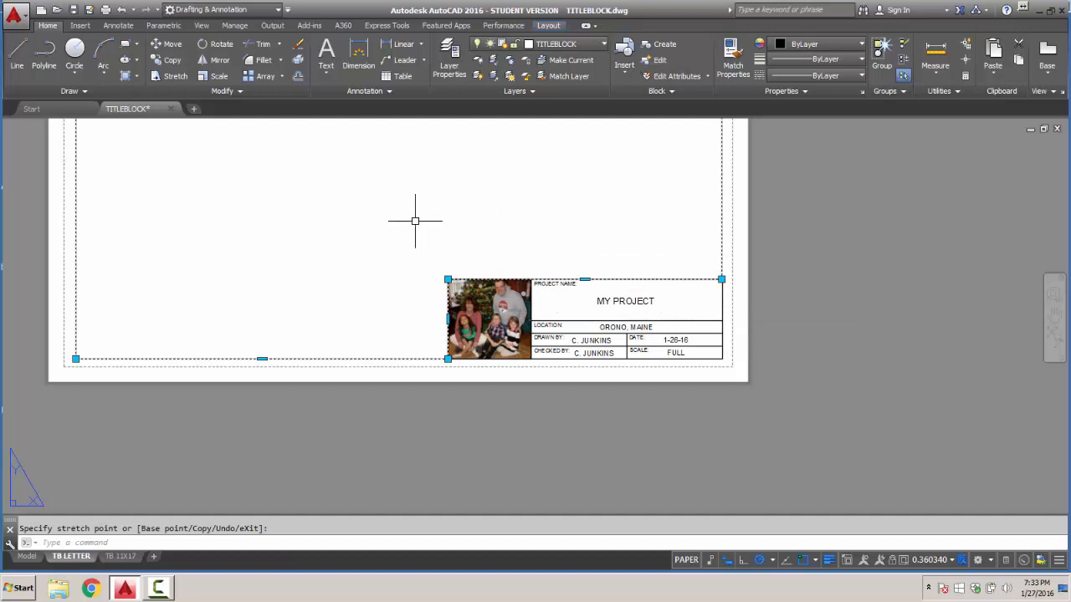
pyautogui.press('Escape')
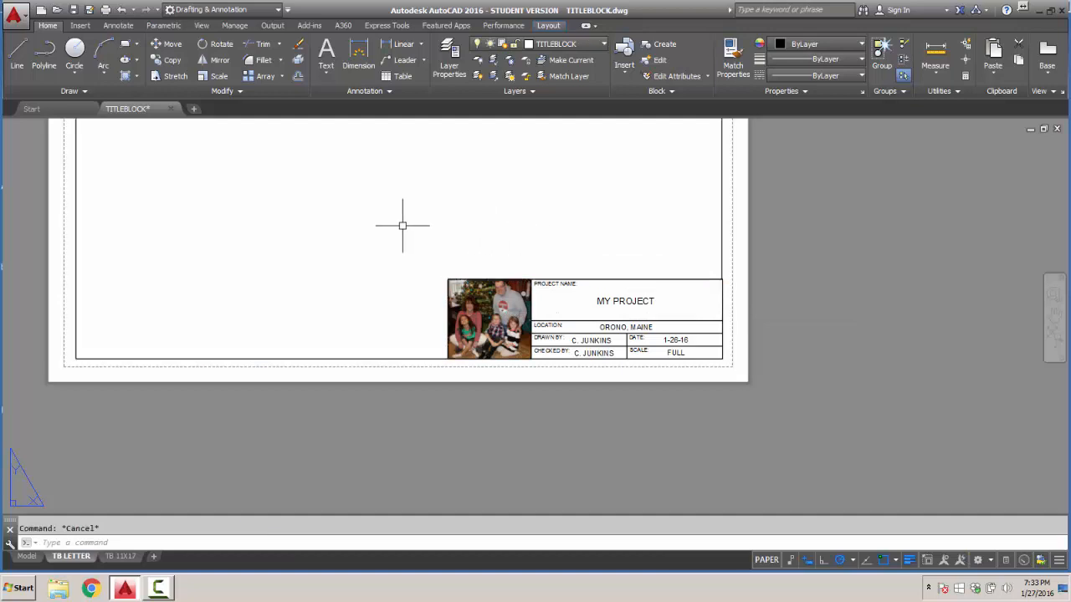
pyautogui.click(767, 561)
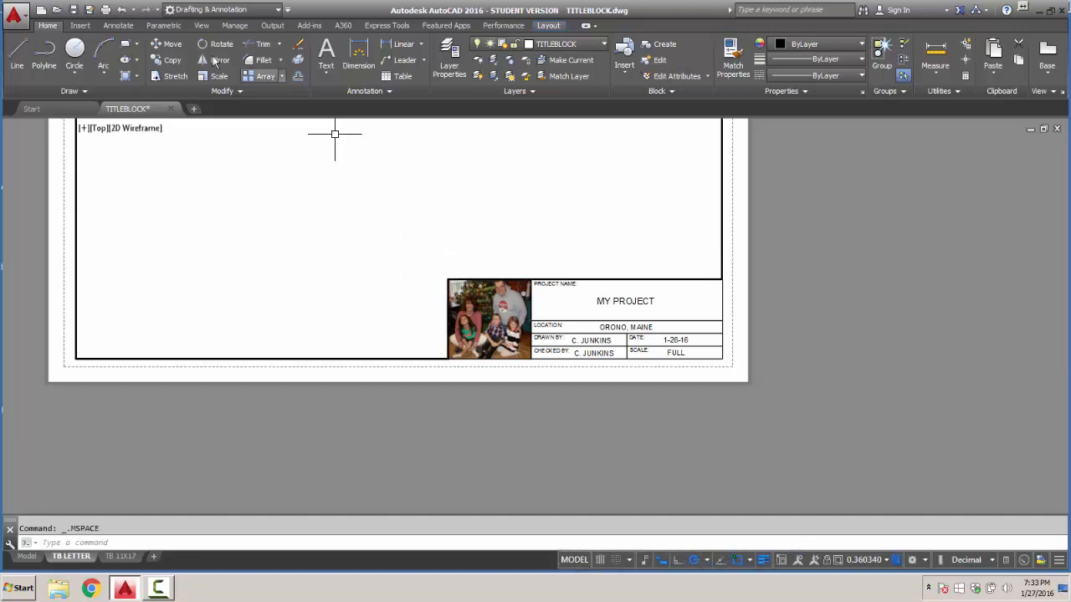
pyautogui.click(24, 53)
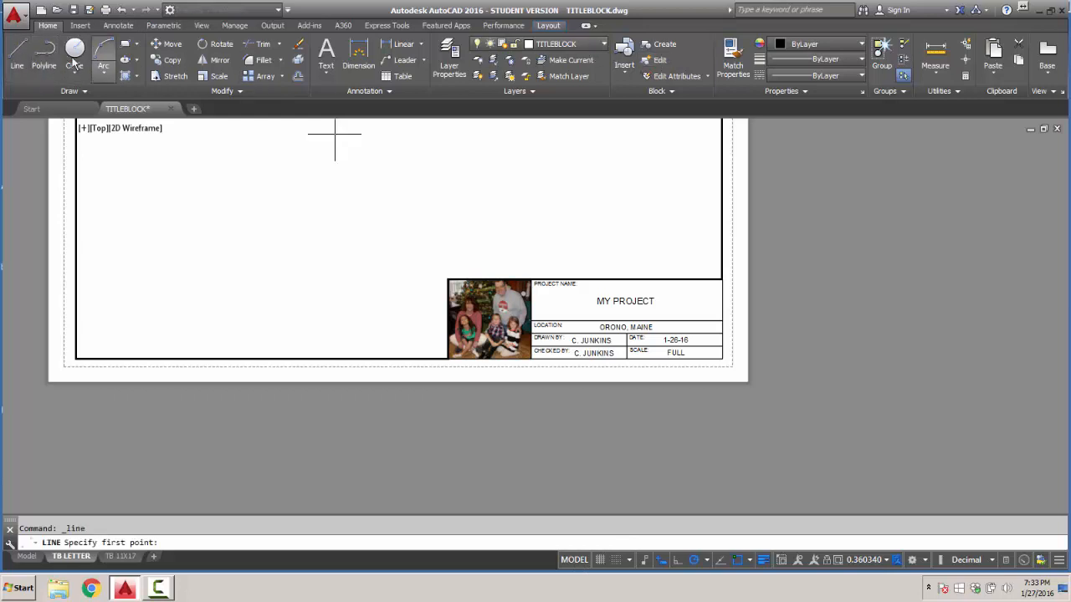
pyautogui.press('Escape')
pyautogui.click(25, 54)
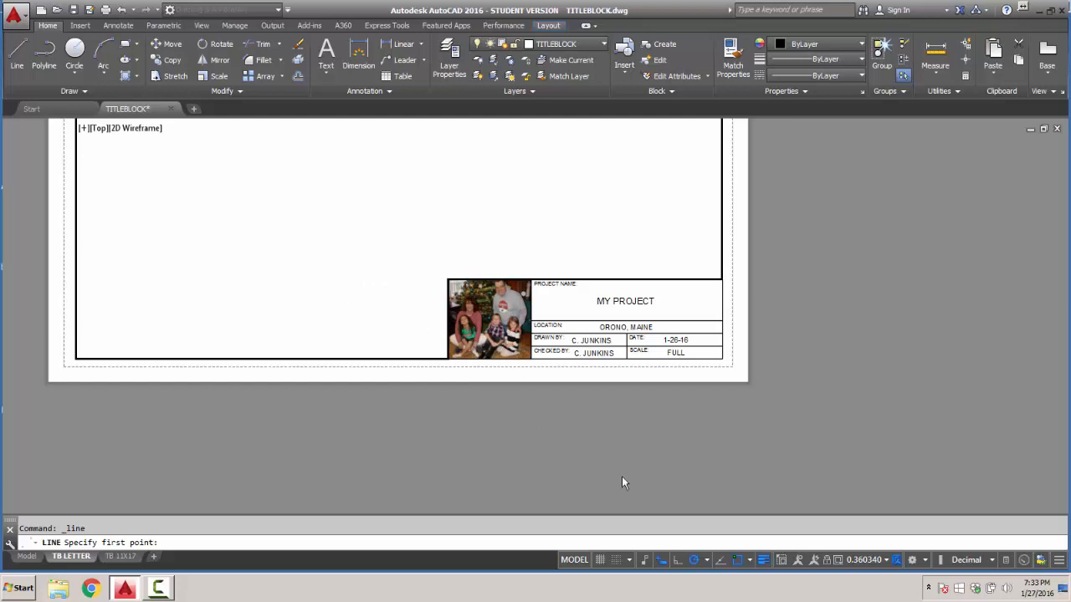
pyautogui.click(574, 560)
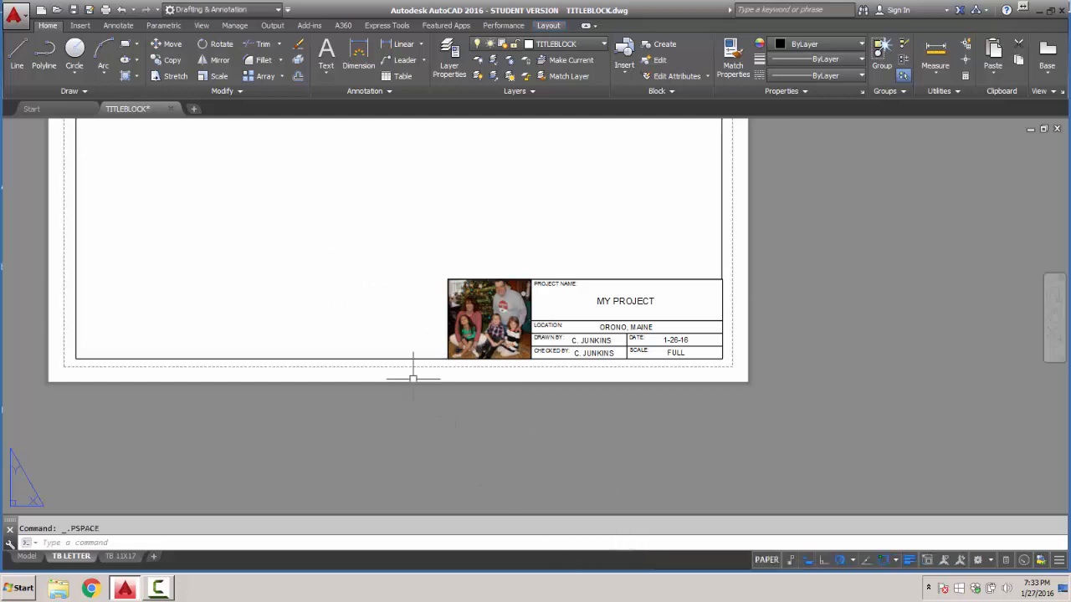
# Trace the viewport border in paper space with connected lines from the title block's lower-left corner around to its upper-right corner.
pyautogui.click(16, 53)
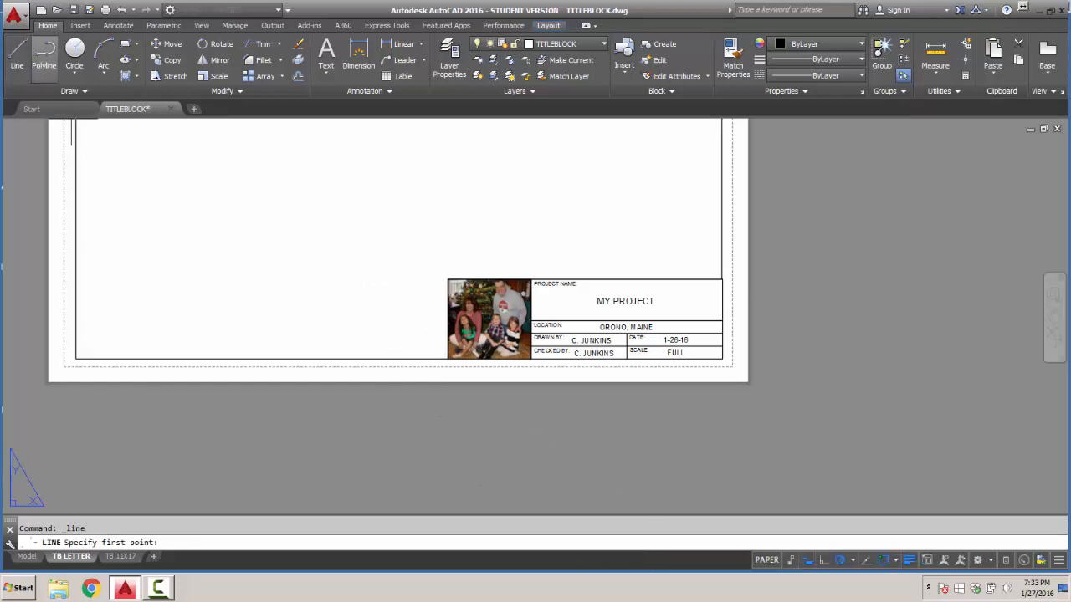
pyautogui.click(447, 359)
pyautogui.click(76, 359)
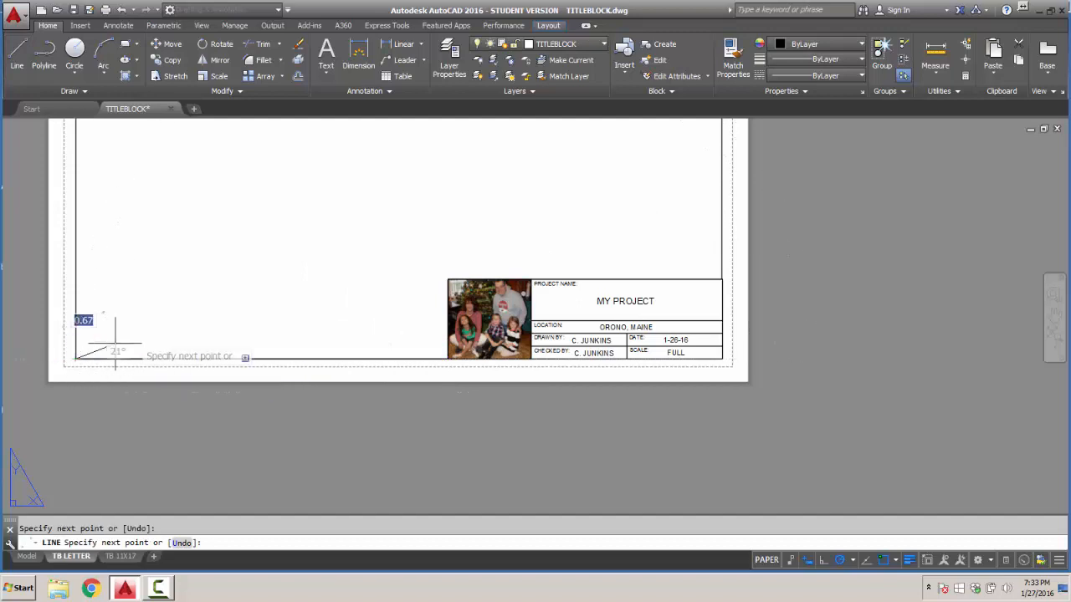
pyautogui.scroll(-4, 115, 343)
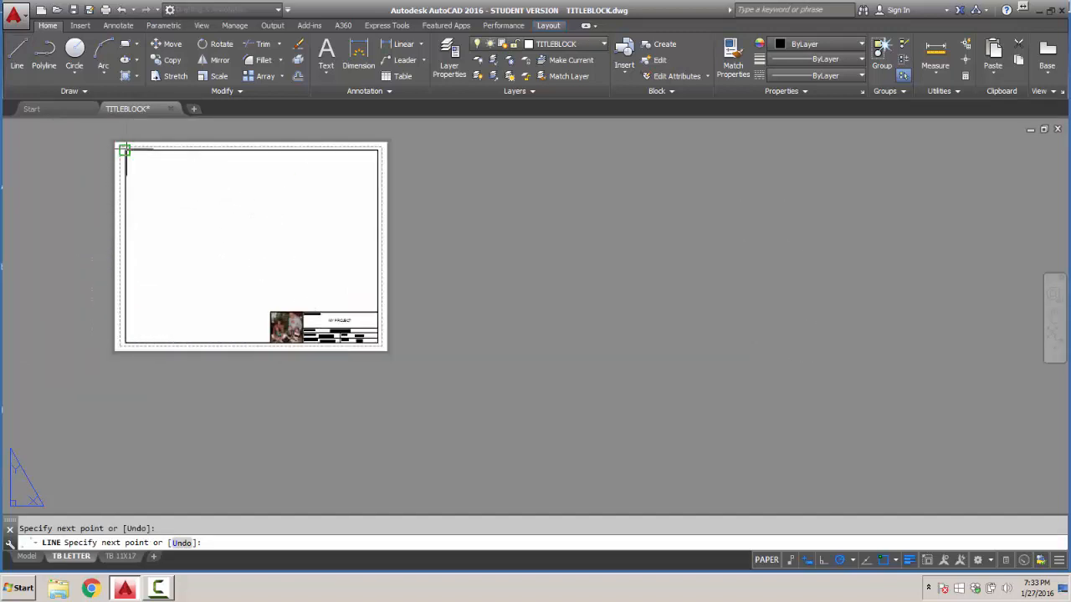
pyautogui.click(125, 150)
pyautogui.click(377, 151)
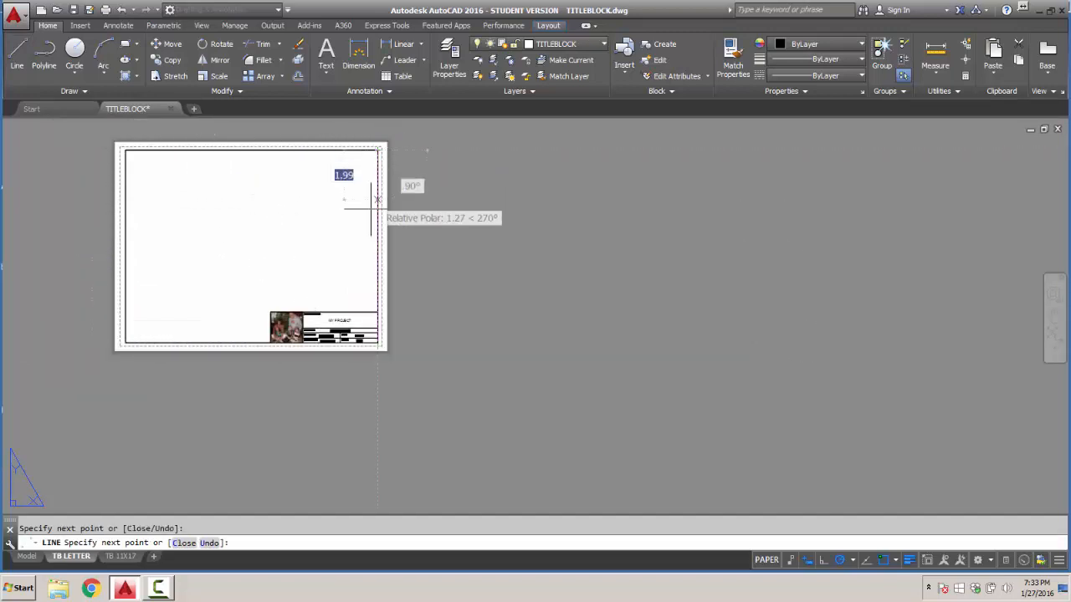
pyautogui.click(377, 310)
pyautogui.press('Return')
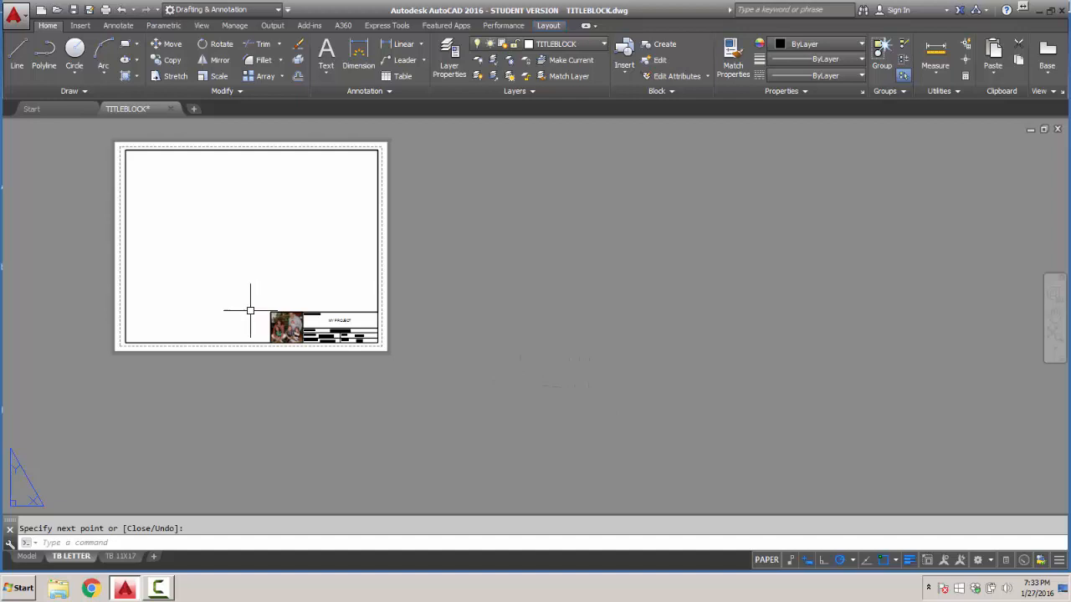
# Save the TITLEBLOCK drawing and close it.
pyautogui.click(16, 15)
pyautogui.click(38, 142)
pyautogui.click(15, 15)
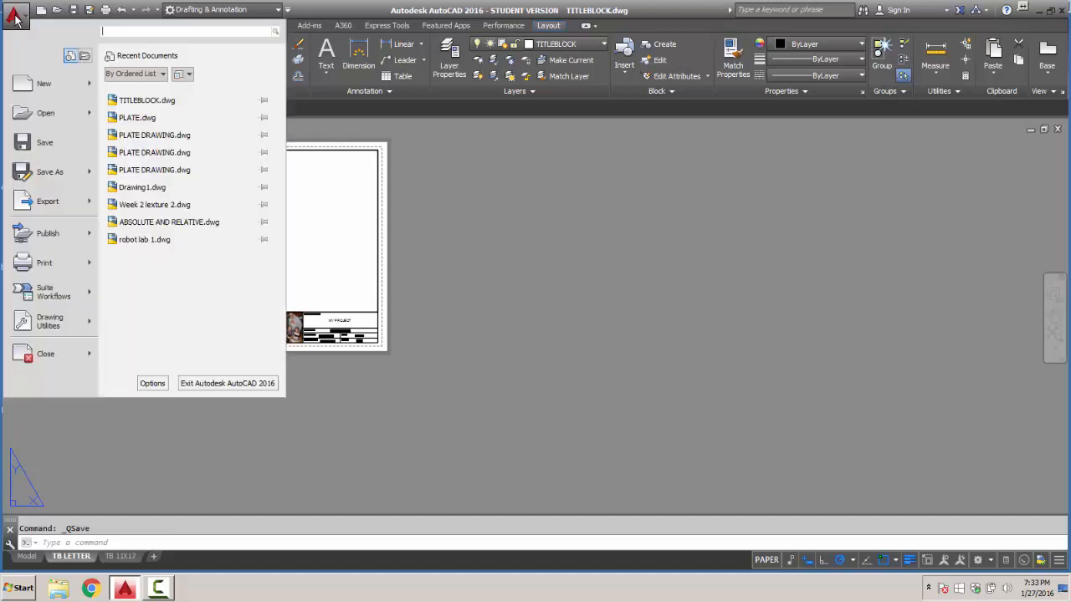
pyautogui.click(45, 356)
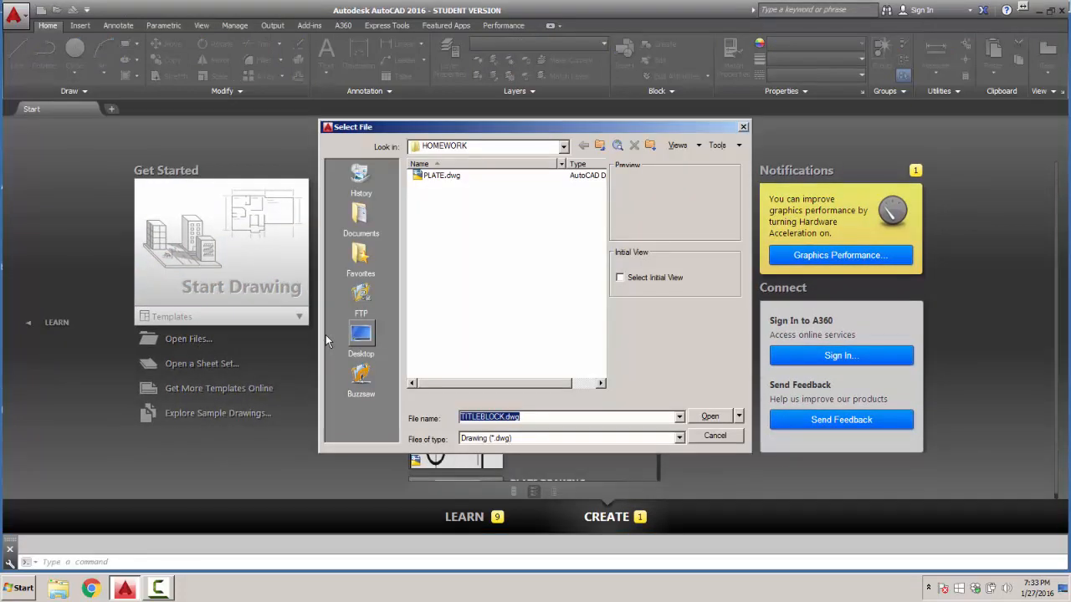
# Open PLATE DRAWING.dwg from the HOMEWORK folder inside CIE101 HOME on the Desktop.
pyautogui.click(565, 146)
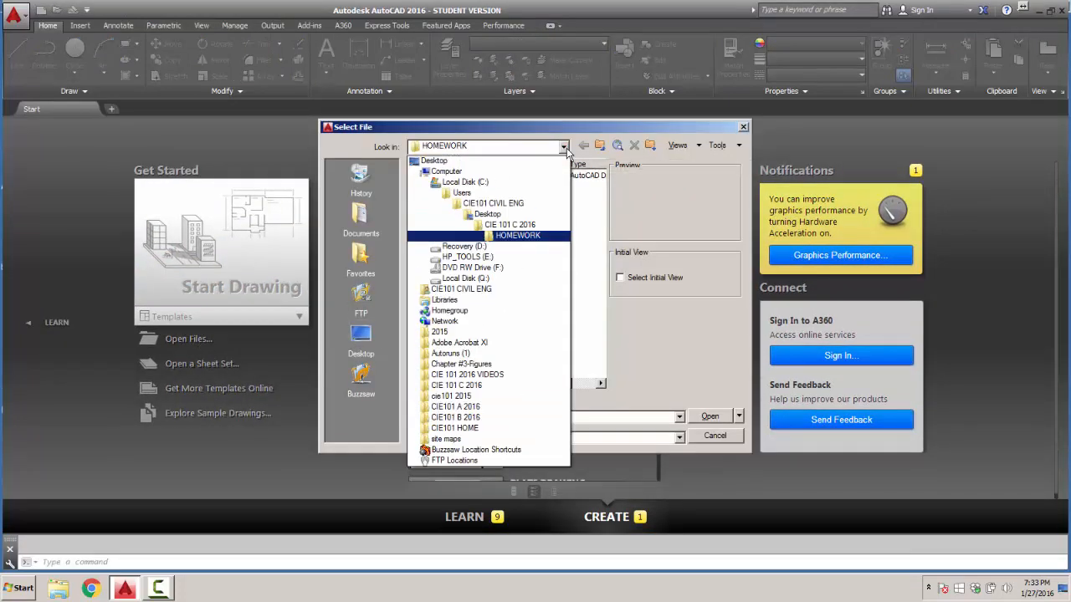
pyautogui.click(490, 216)
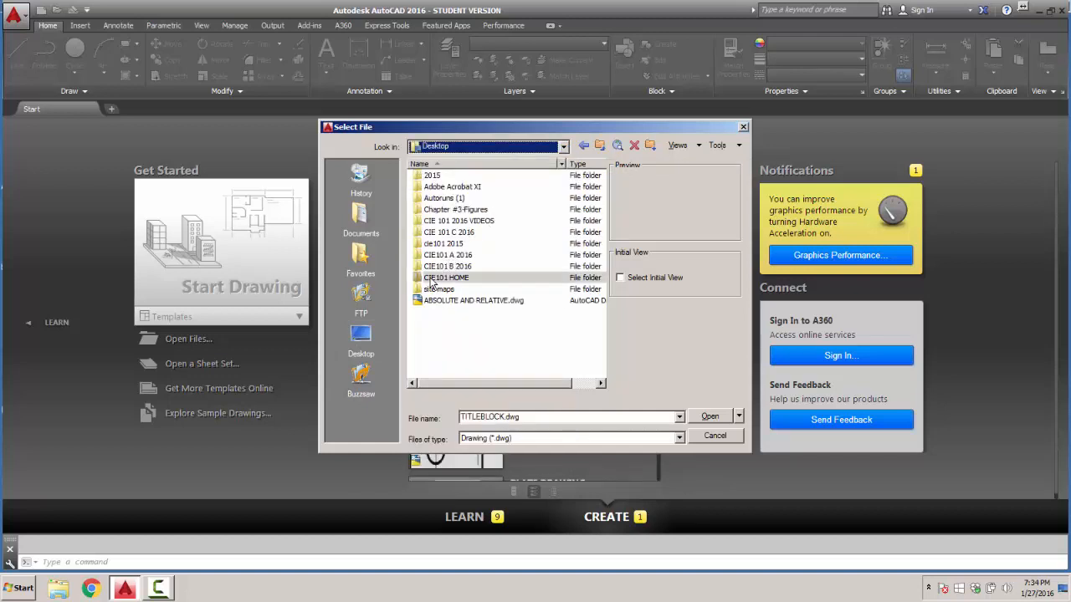
pyautogui.doubleClick(443, 278)
pyautogui.doubleClick(443, 175)
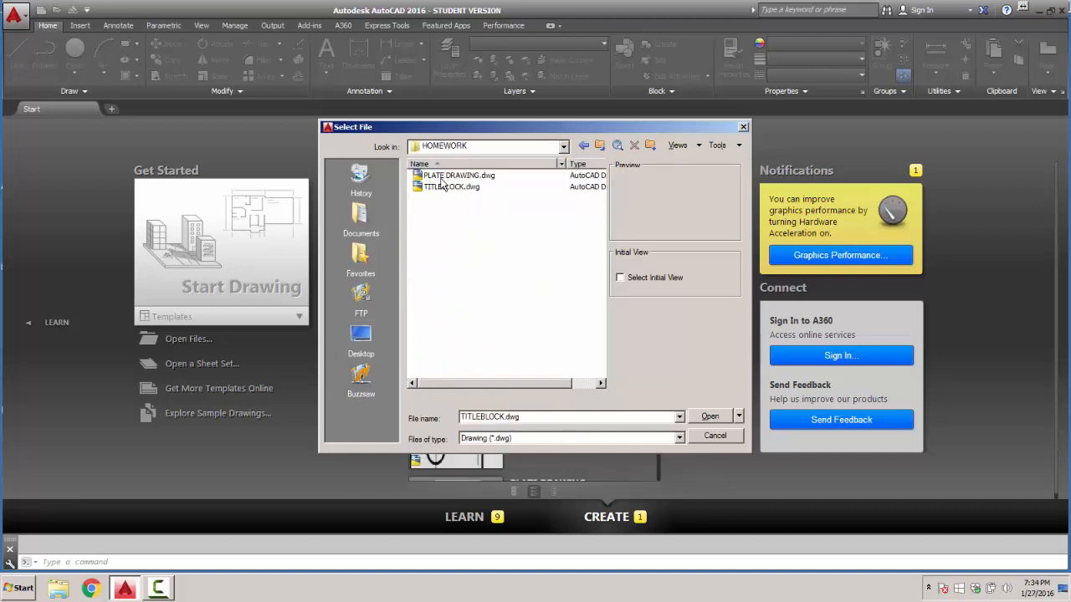
pyautogui.doubleClick(440, 176)
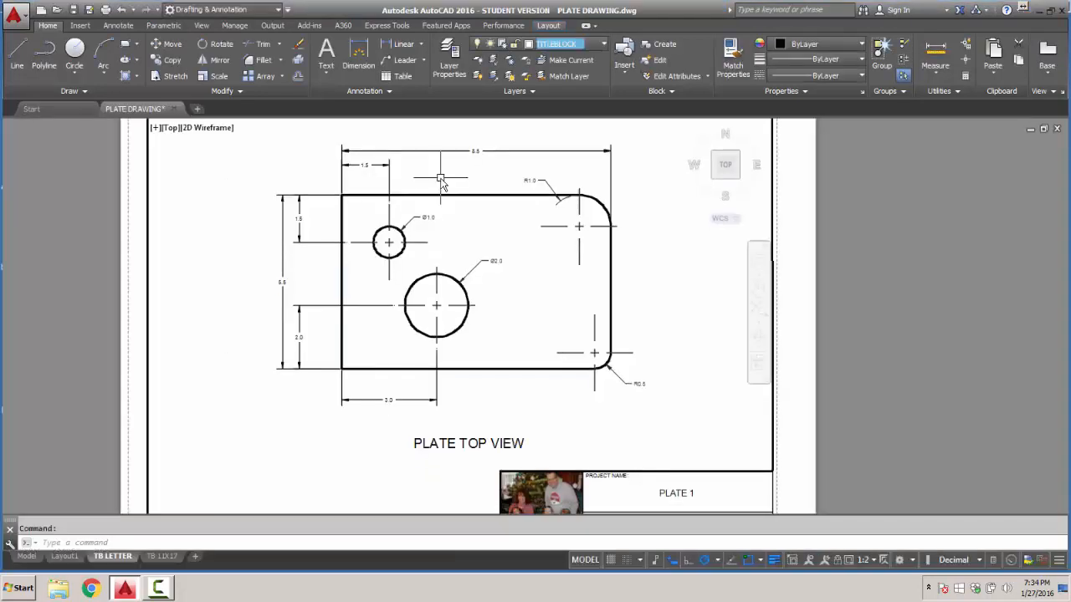
# Check the plate view in the TB LETTER viewport, and close PLATE DRAWING.dwg with its changes saved.
pyautogui.scroll(-4, 441, 179)
pyautogui.scroll(6, 441, 179)
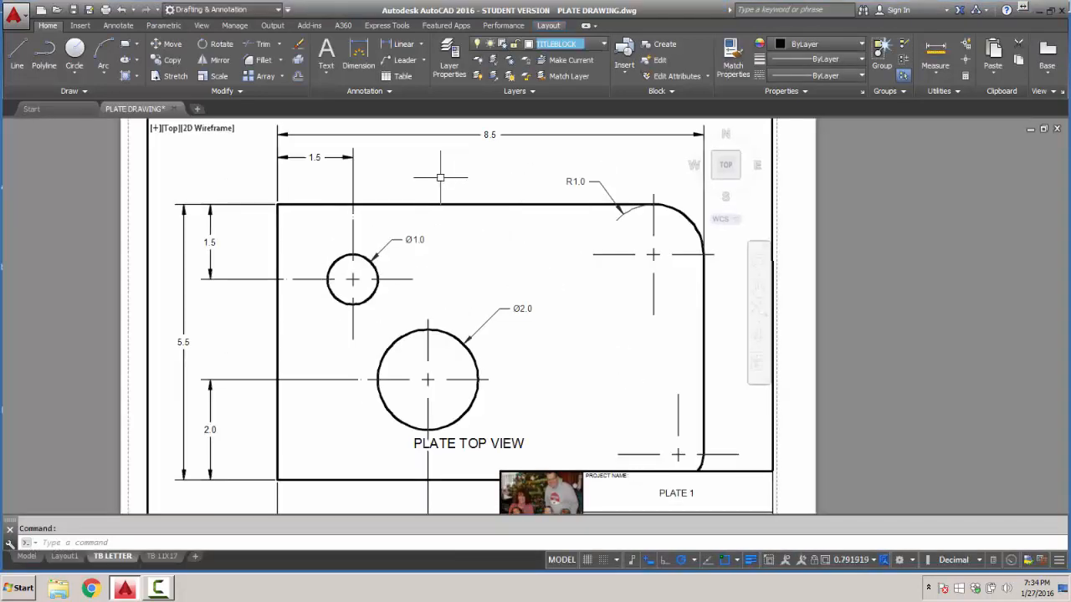
pyautogui.scroll(-2, 441, 179)
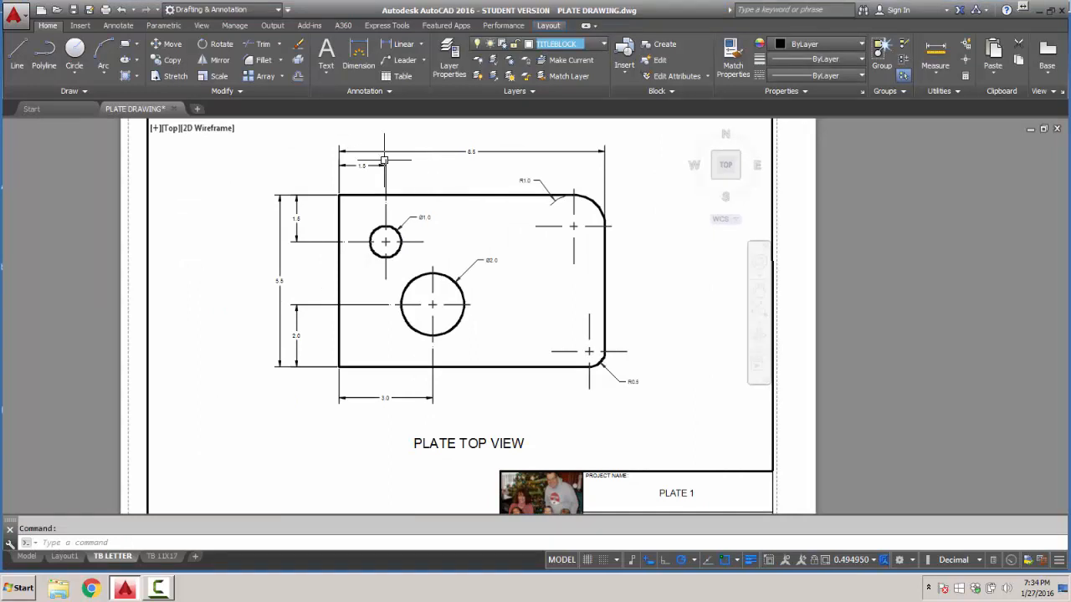
pyautogui.click(15, 14)
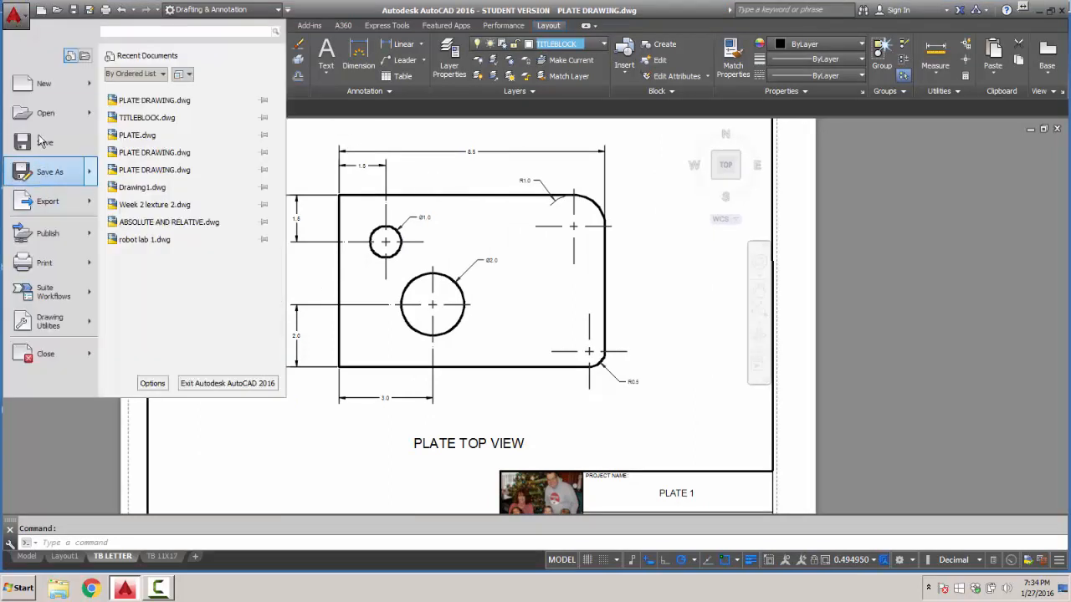
pyautogui.click(46, 350)
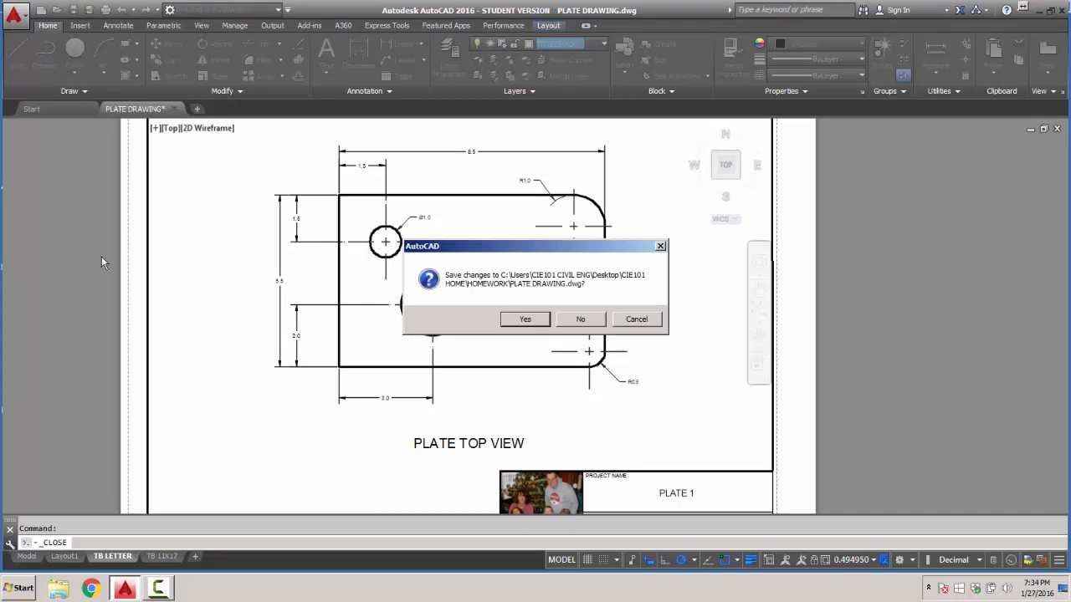
pyautogui.click(518, 319)
# Open PLATE DRAWING.dwg from the HOMEWORK folder inside CIE101 A 2016 on the Desktop.
pyautogui.click(15, 14)
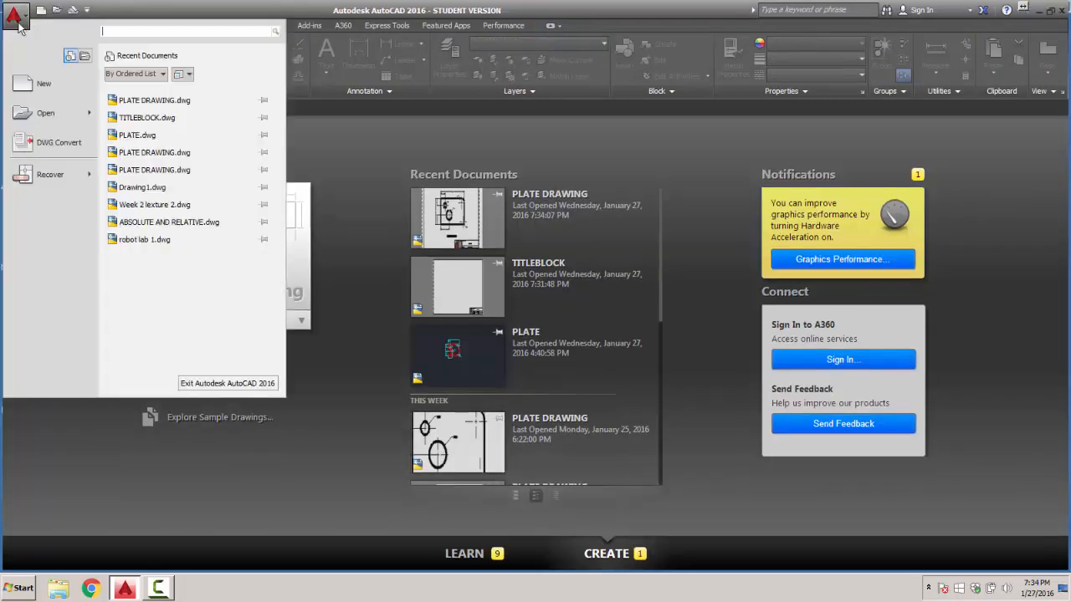
pyautogui.moveTo(38, 113)
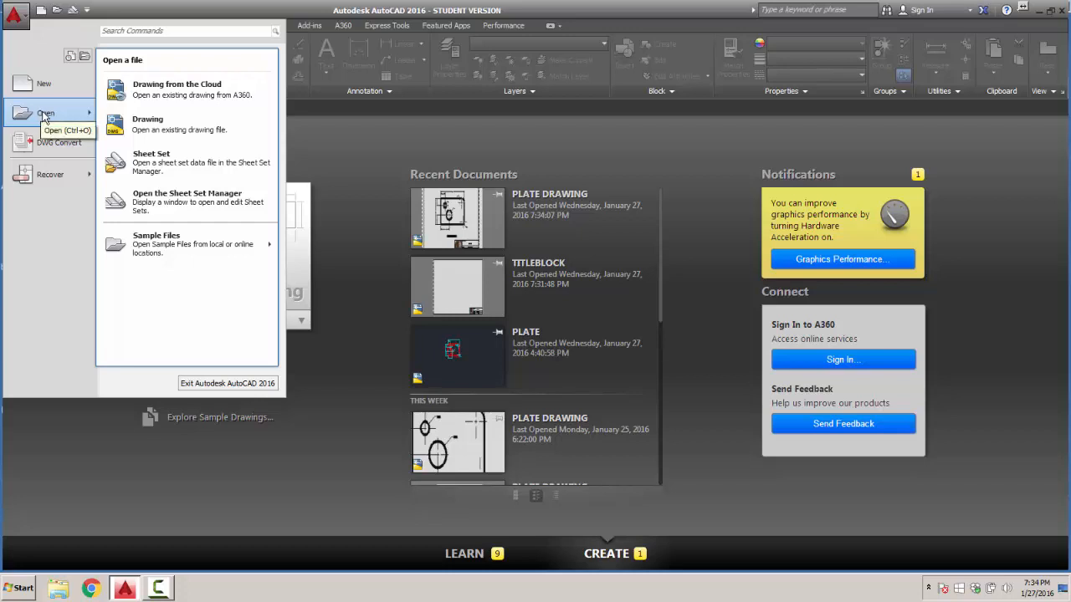
pyautogui.click(137, 126)
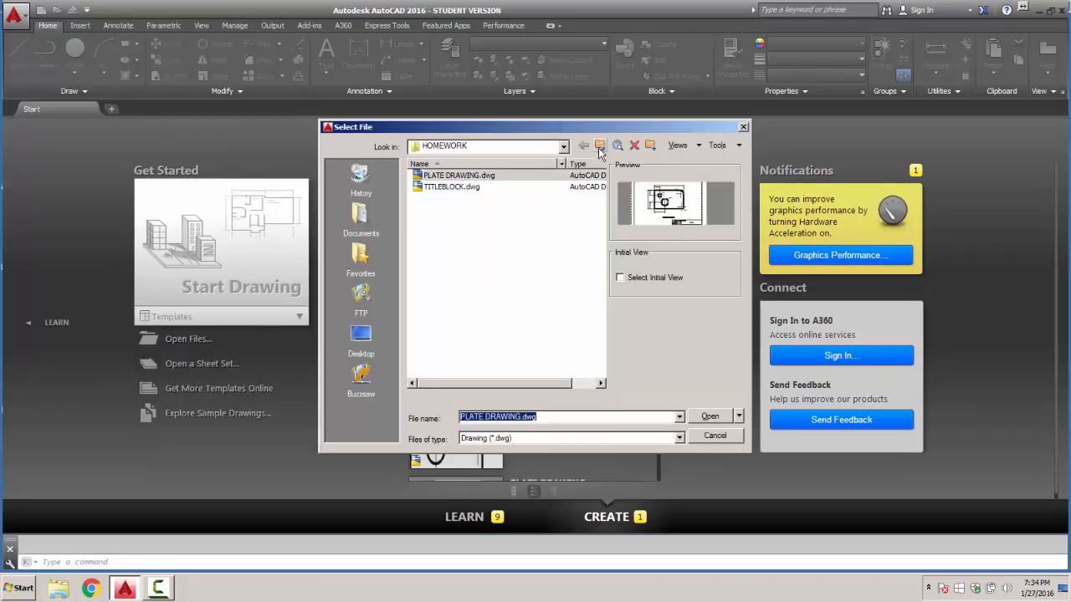
pyautogui.click(599, 149)
pyautogui.click(599, 149)
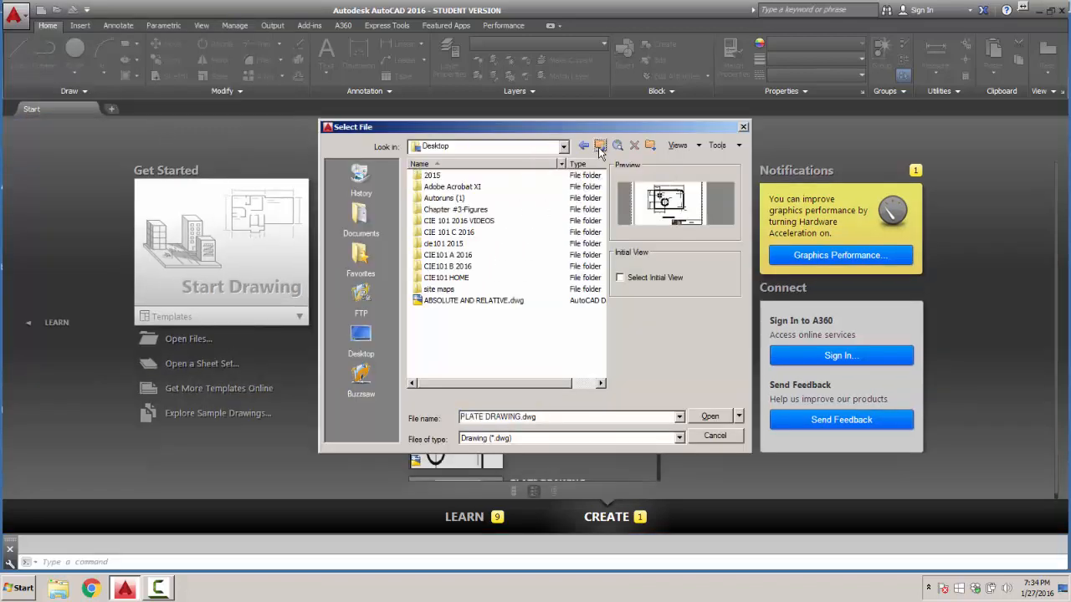
pyautogui.doubleClick(449, 255)
pyautogui.doubleClick(432, 176)
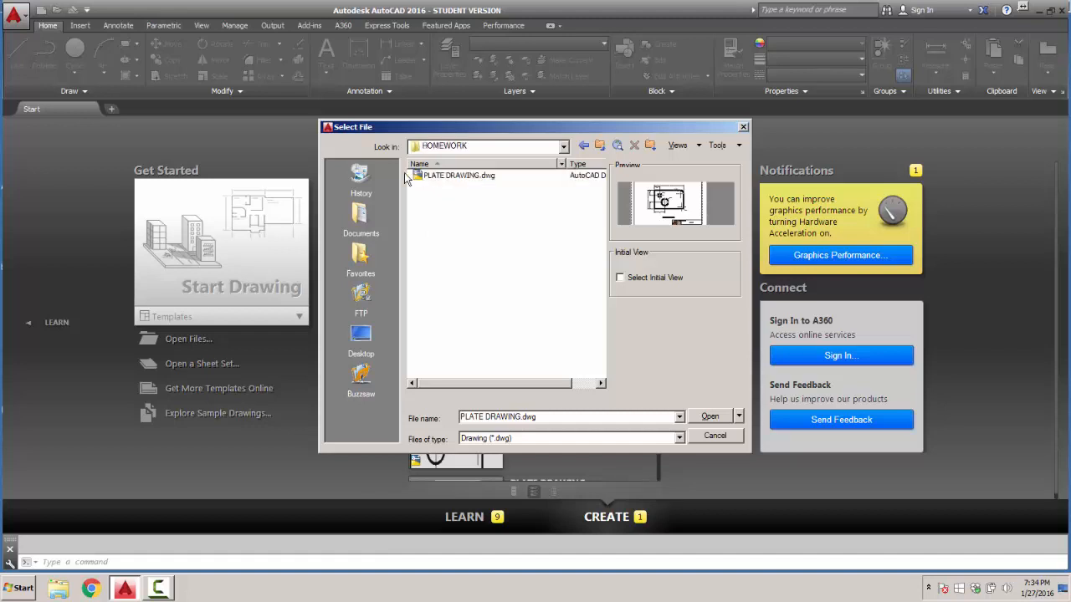
pyautogui.doubleClick(442, 177)
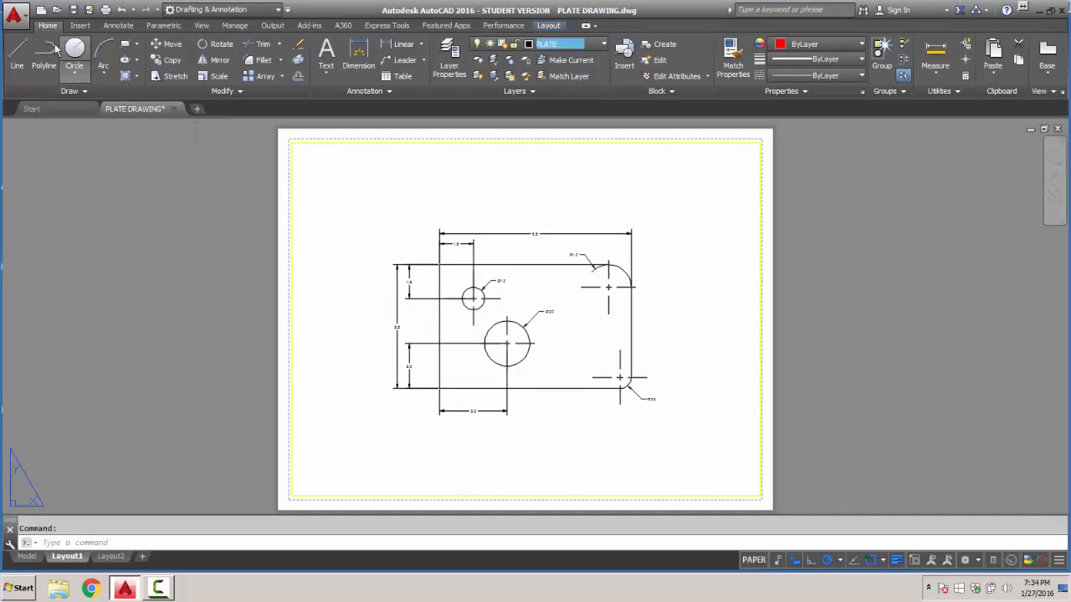
# Save the drawing as PLATE DRAWING.dwg in the CIE101 HOME HOMEWORK folder, replacing the existing file.
pyautogui.click(15, 15)
pyautogui.click(46, 171)
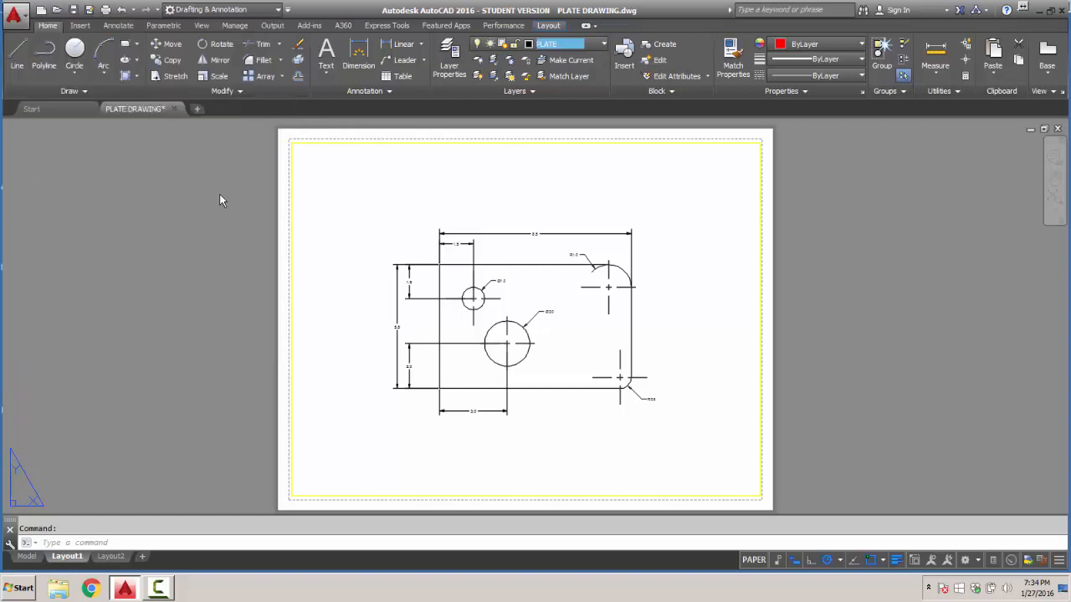
pyautogui.click(599, 147)
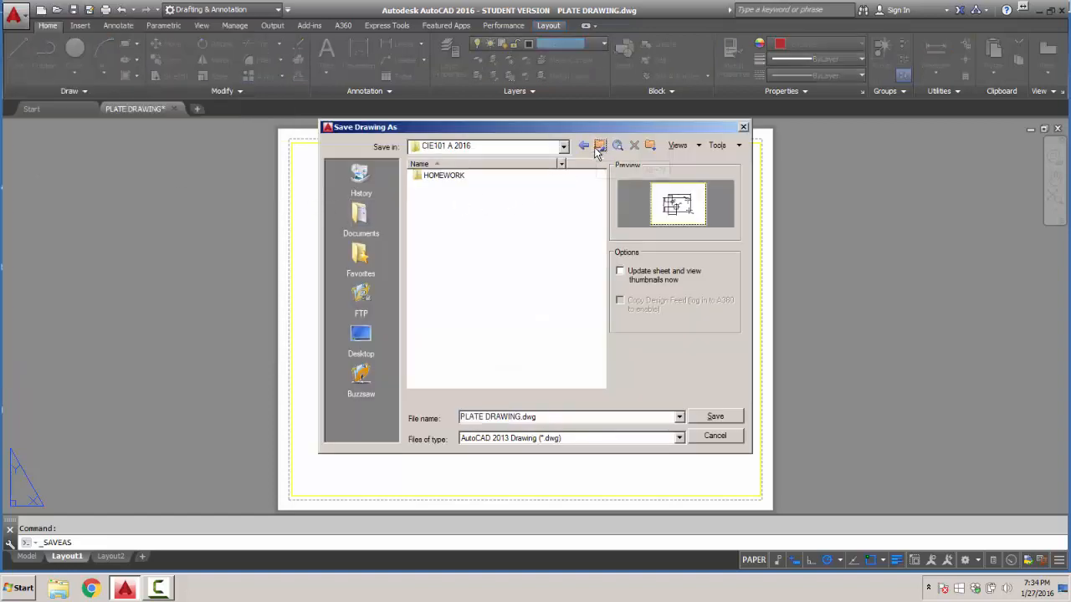
pyautogui.click(564, 148)
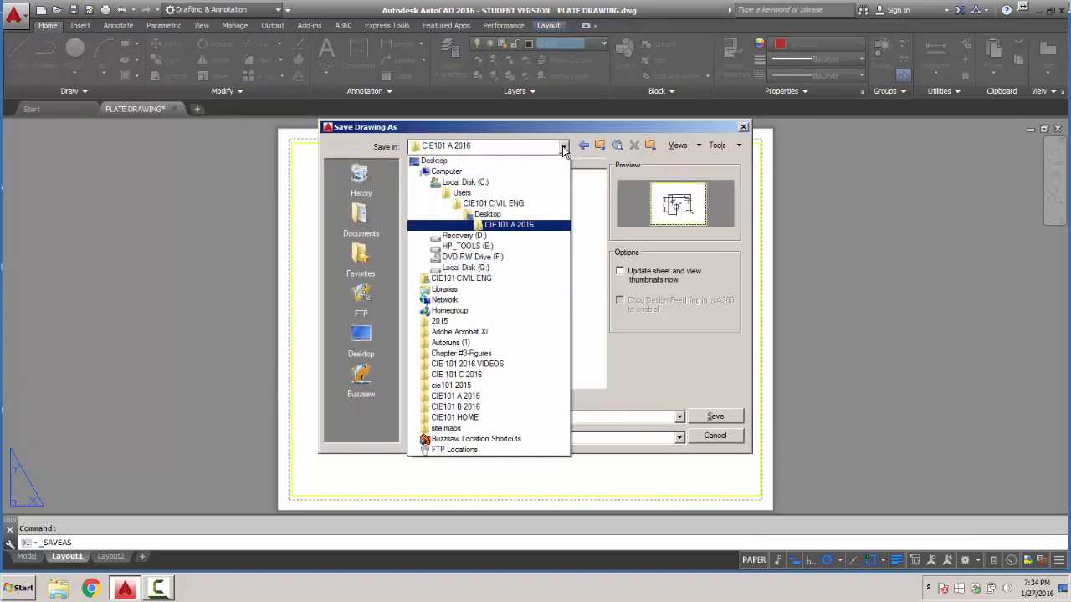
pyautogui.click(488, 214)
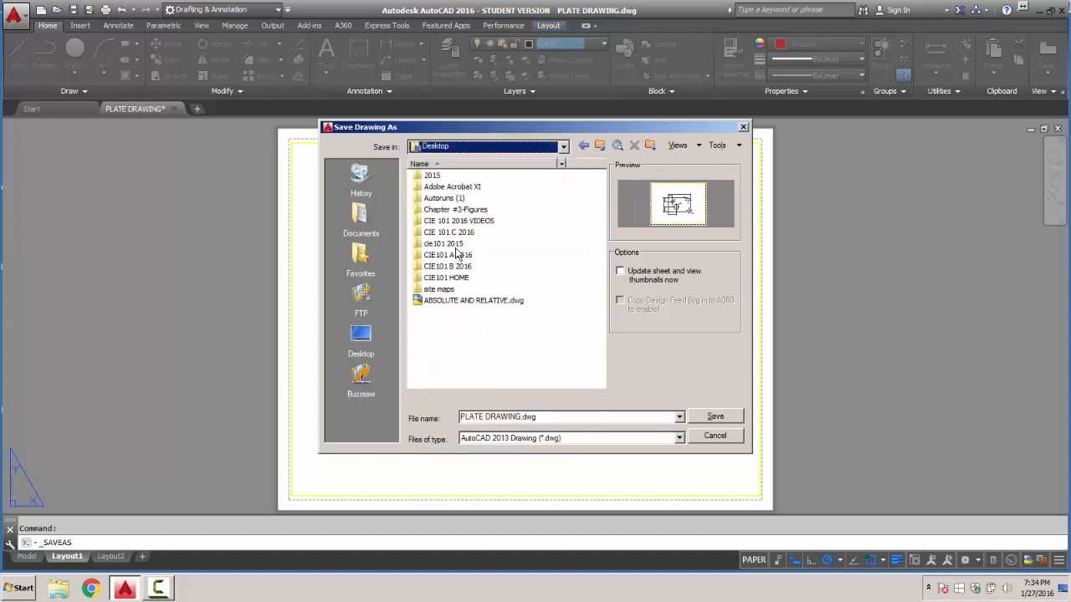
pyautogui.doubleClick(448, 277)
pyautogui.doubleClick(438, 175)
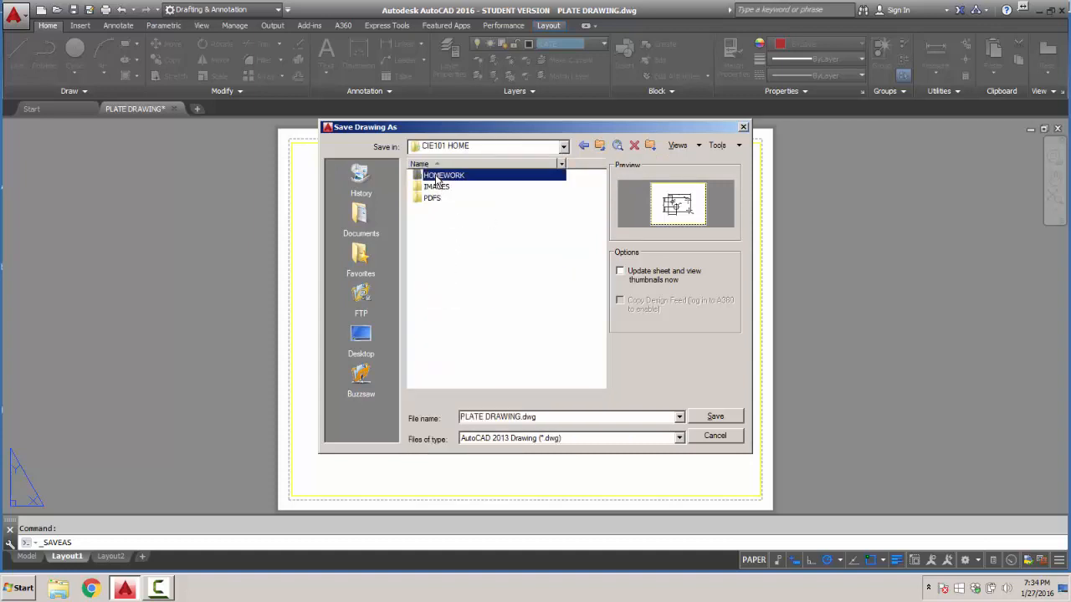
pyautogui.click(447, 177)
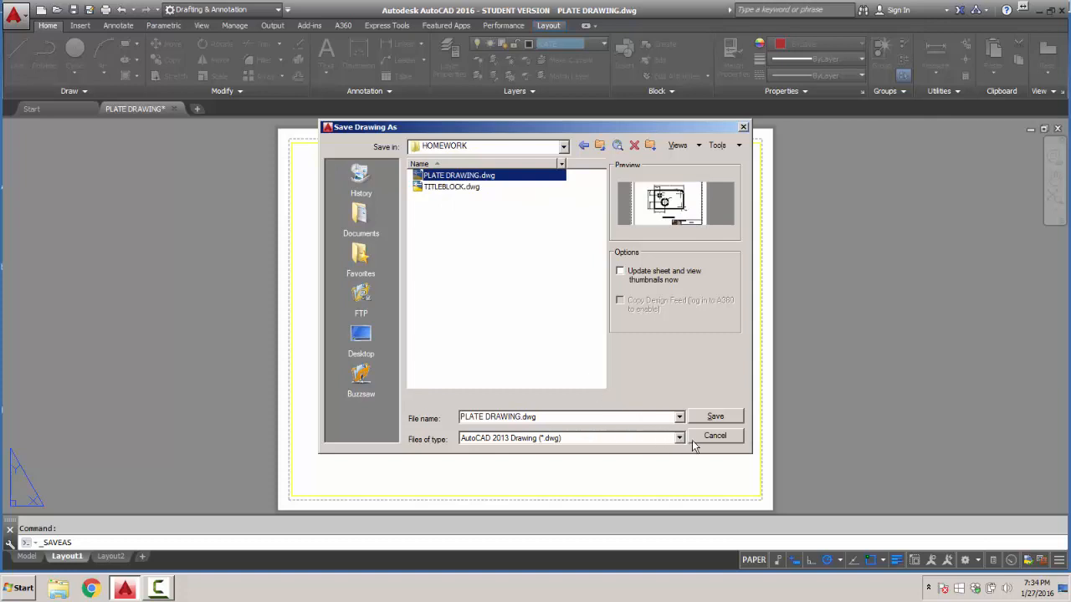
pyautogui.click(711, 418)
pyautogui.click(527, 323)
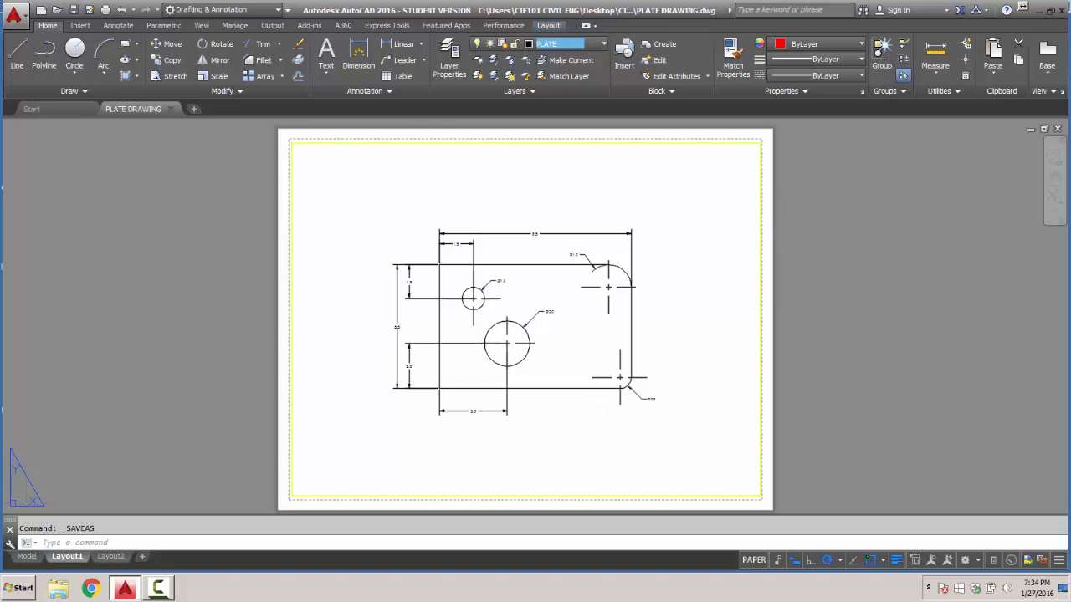
# Delete Layout2 from the plate drawing and confirm the deletion.
pyautogui.rightClick(113, 557)
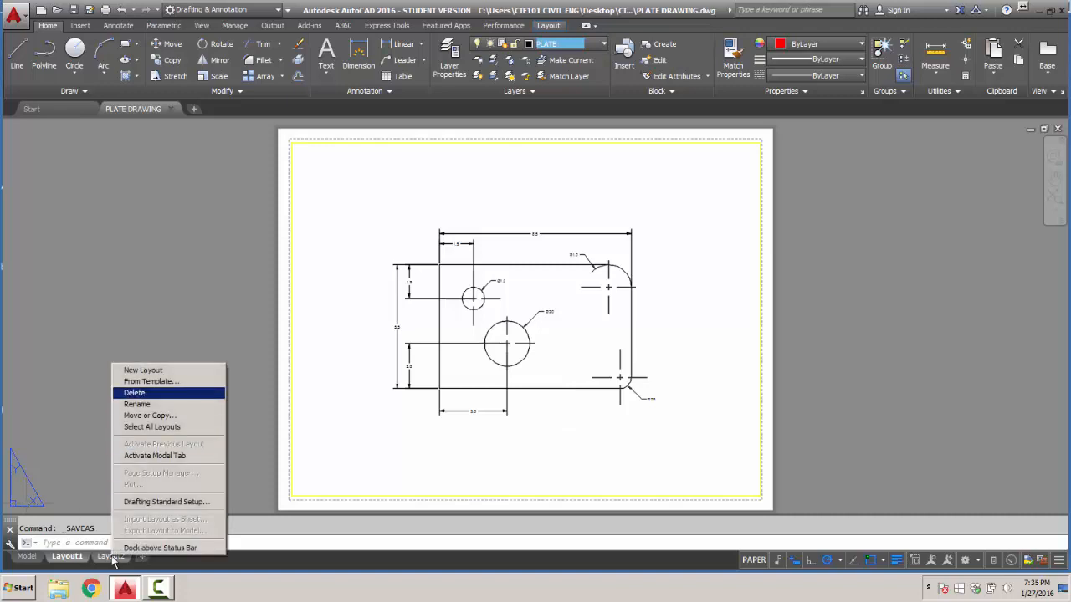
pyautogui.press('Return')
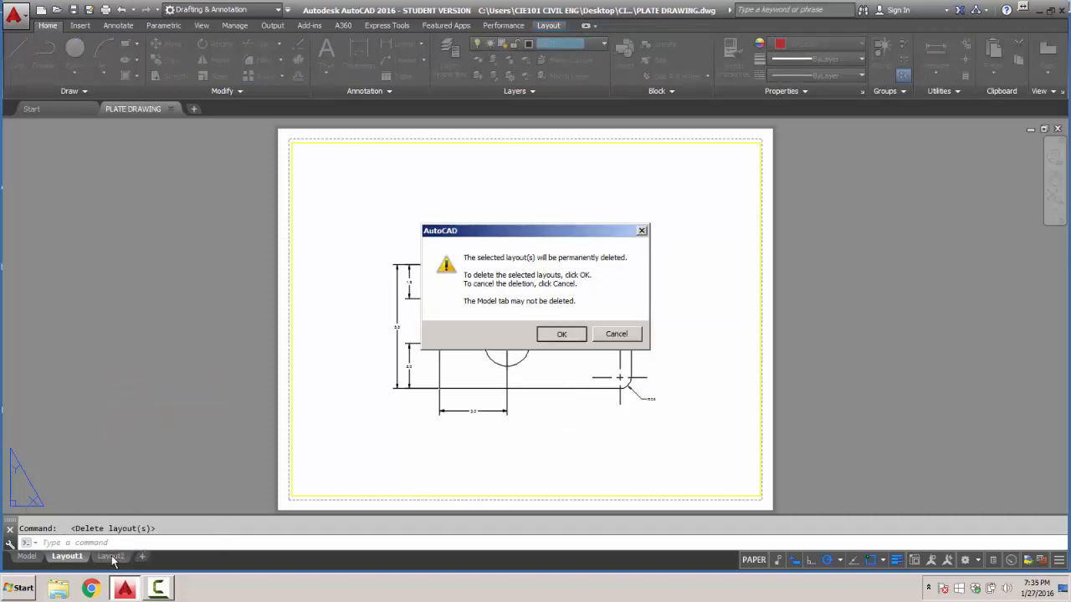
pyautogui.press('Return')
# Insert the TB LETTER layout from the TITLEBLOCK.dwg template in the HOMEWORK folder into the plate drawing.
pyautogui.rightClick(113, 560)
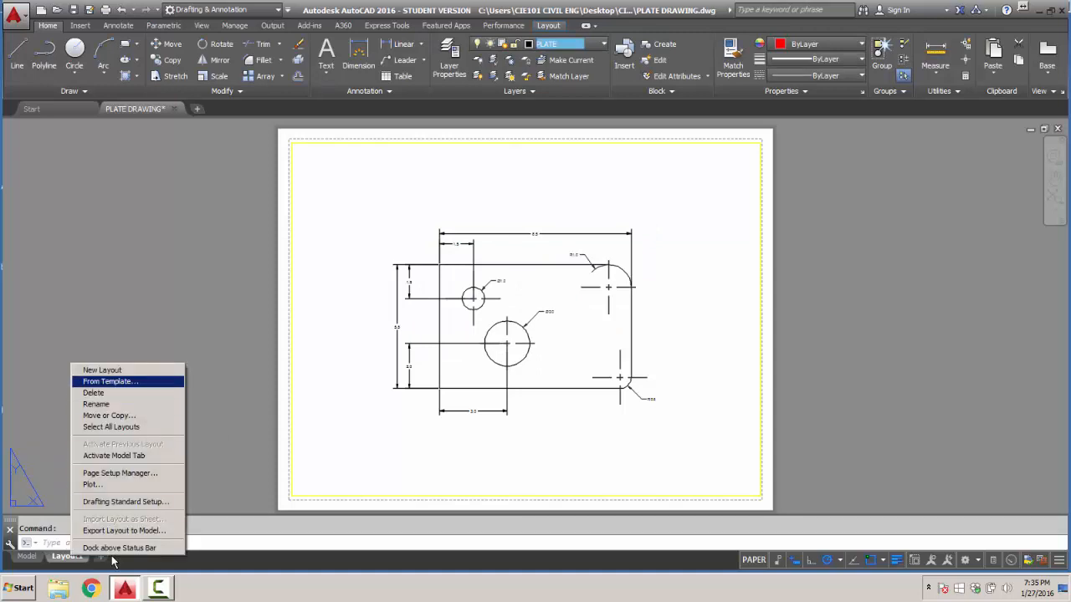
pyautogui.press('Return')
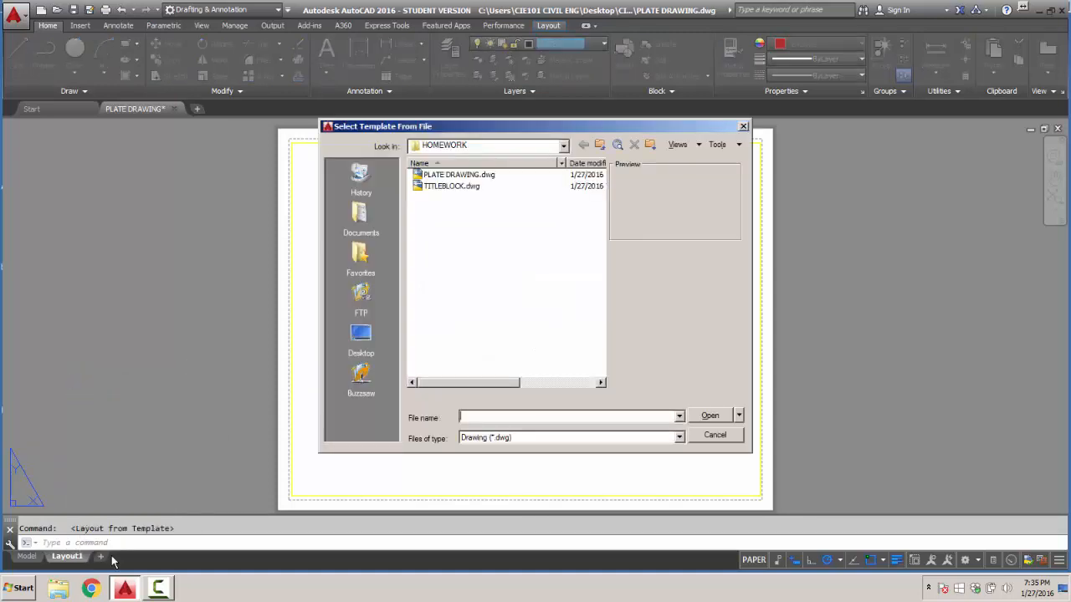
pyautogui.click(451, 185)
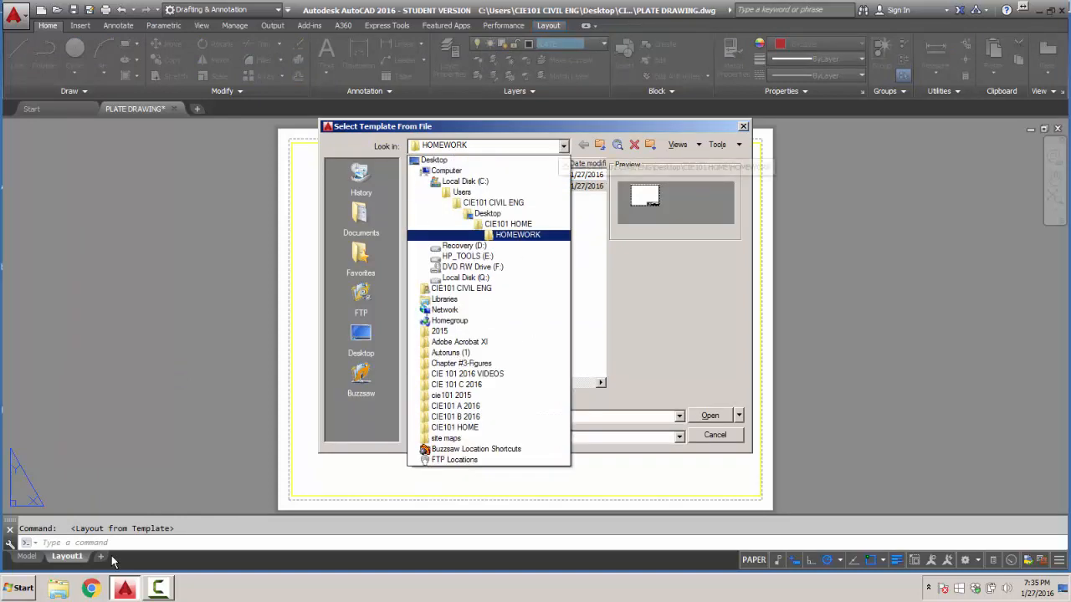
pyautogui.press('Up')
pyautogui.press('Down')
pyautogui.press('Return')
pyautogui.press('Tab')
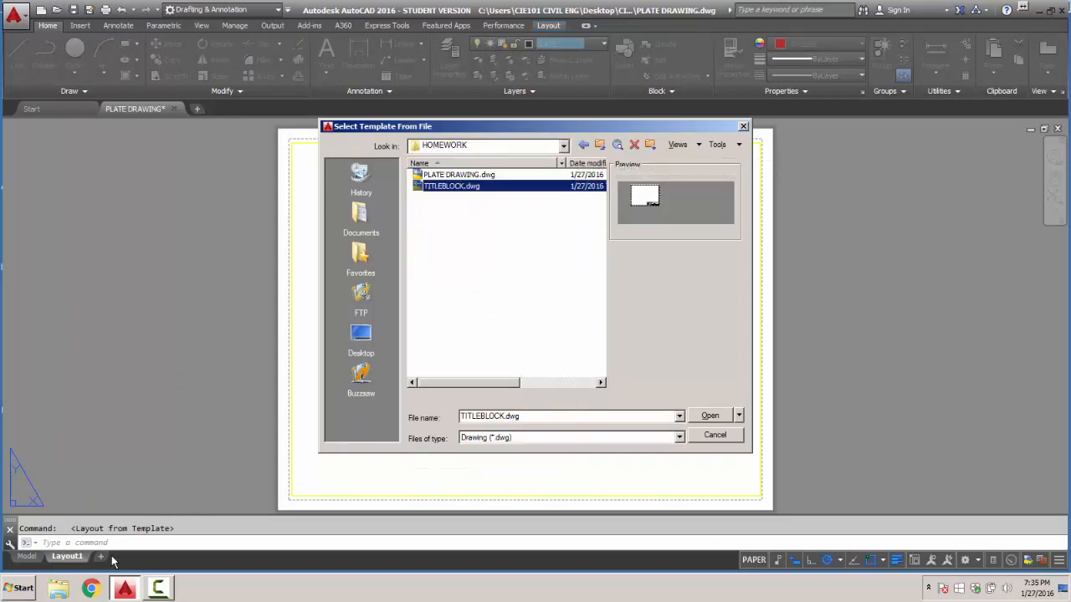
pyautogui.press('Return')
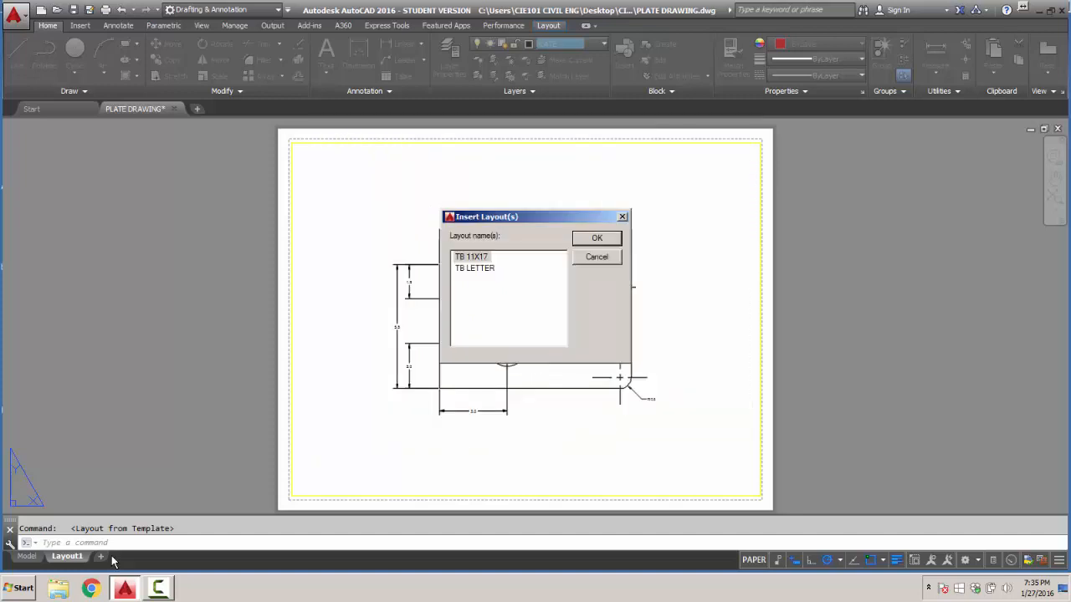
pyautogui.press('Down')
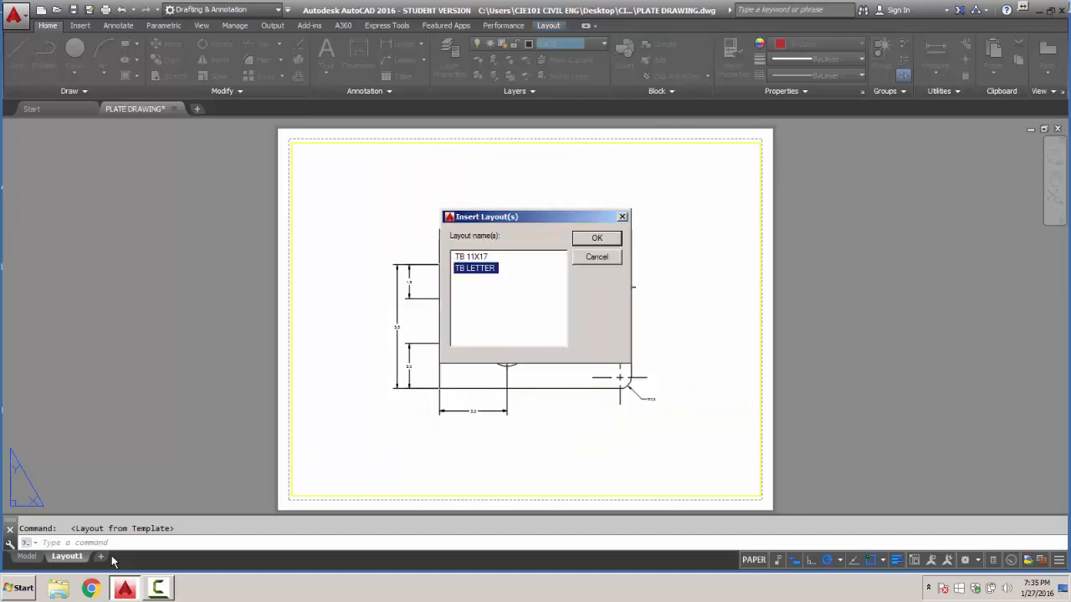
pyautogui.press('Return')
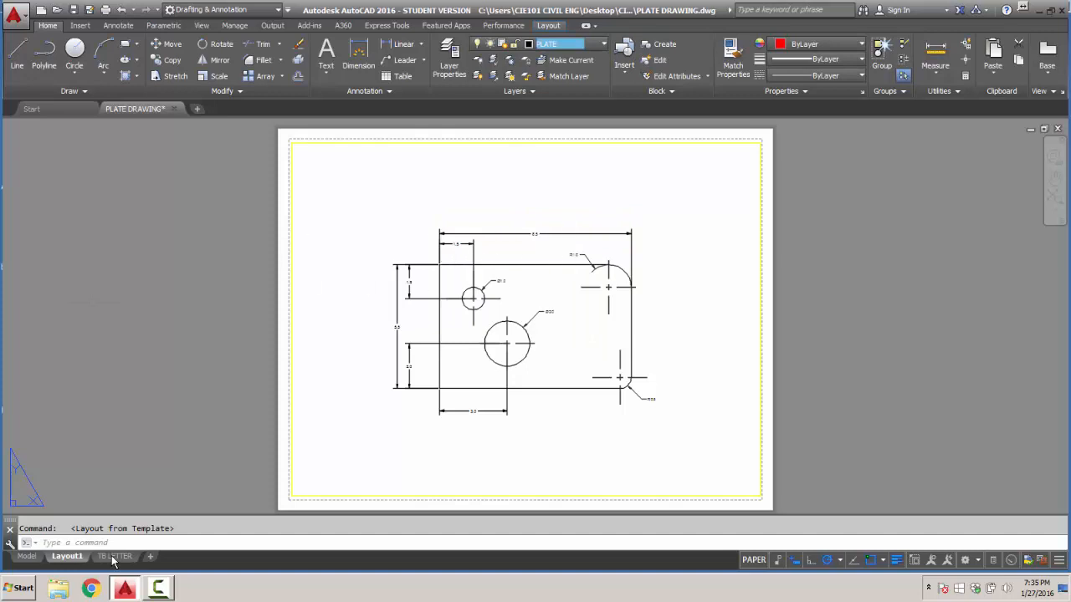
# Open the TB LETTER layout, activate its viewport and zoom the plate to its extents there.
pyautogui.moveTo(114, 559)
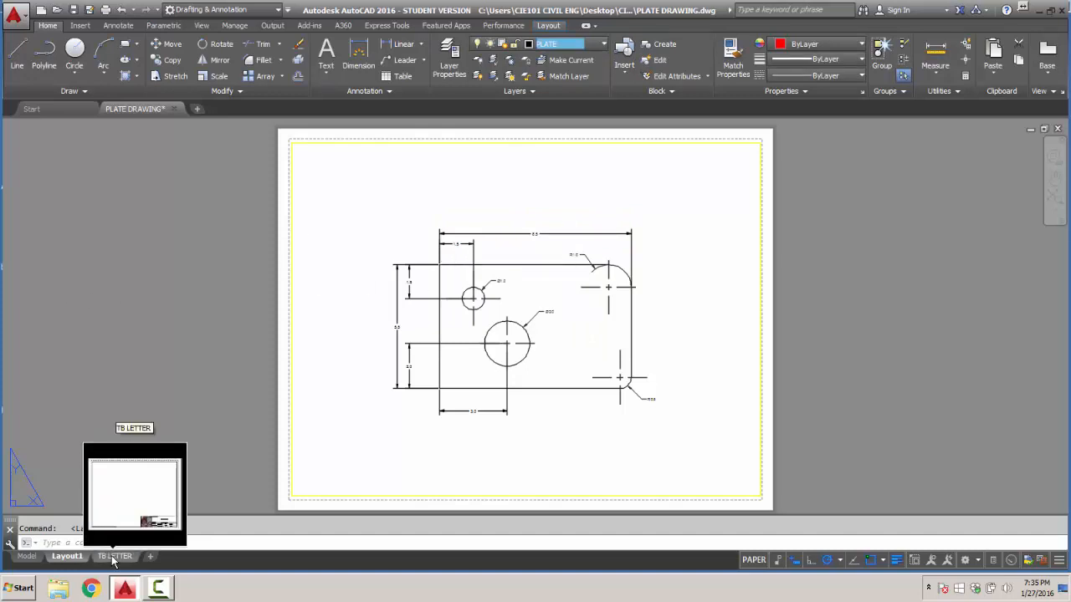
pyautogui.click(114, 557)
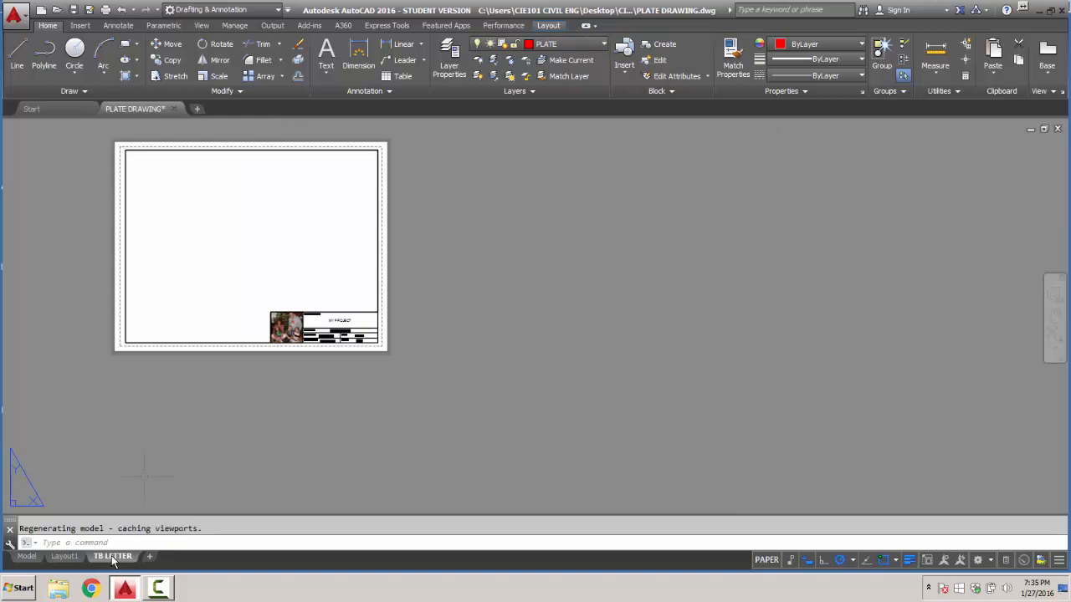
pyautogui.middleClick(246, 231)
pyautogui.middleClick(246, 231)
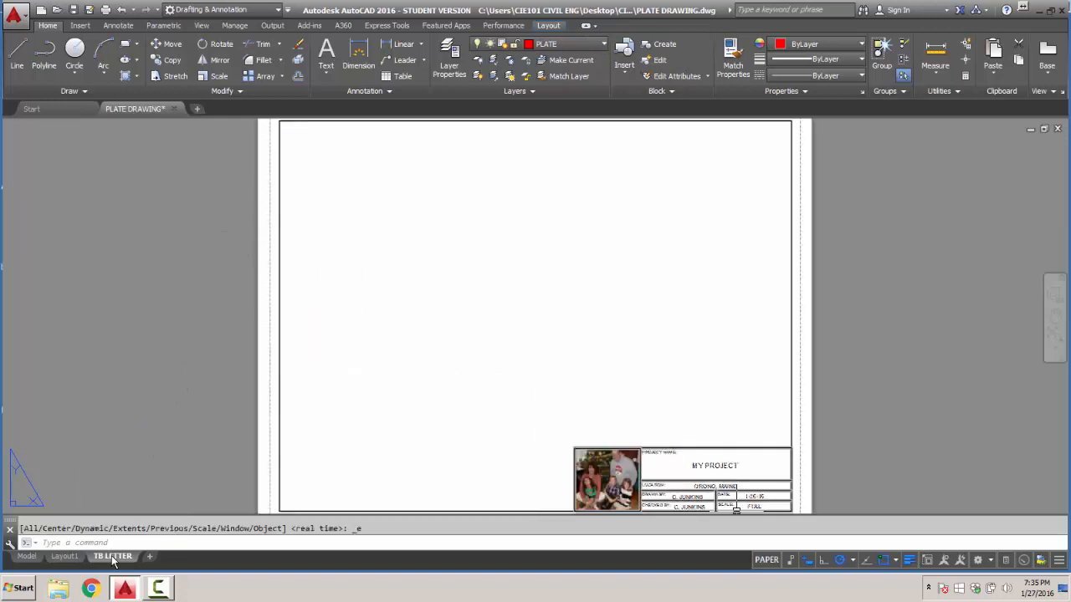
pyautogui.doubleClick(595, 393)
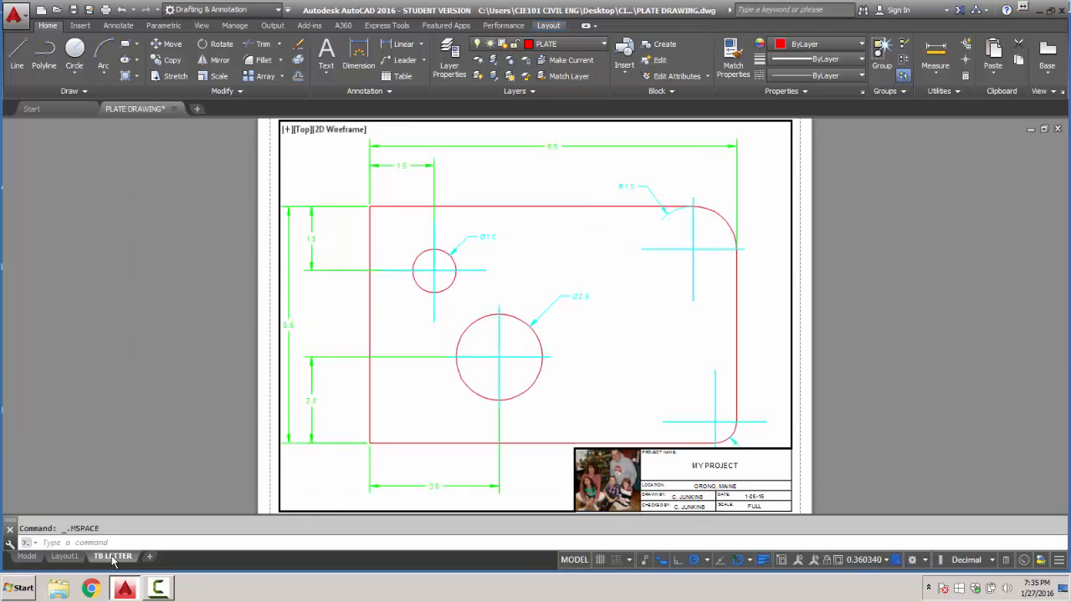
pyautogui.middleClick(515, 309)
pyautogui.middleClick(515, 310)
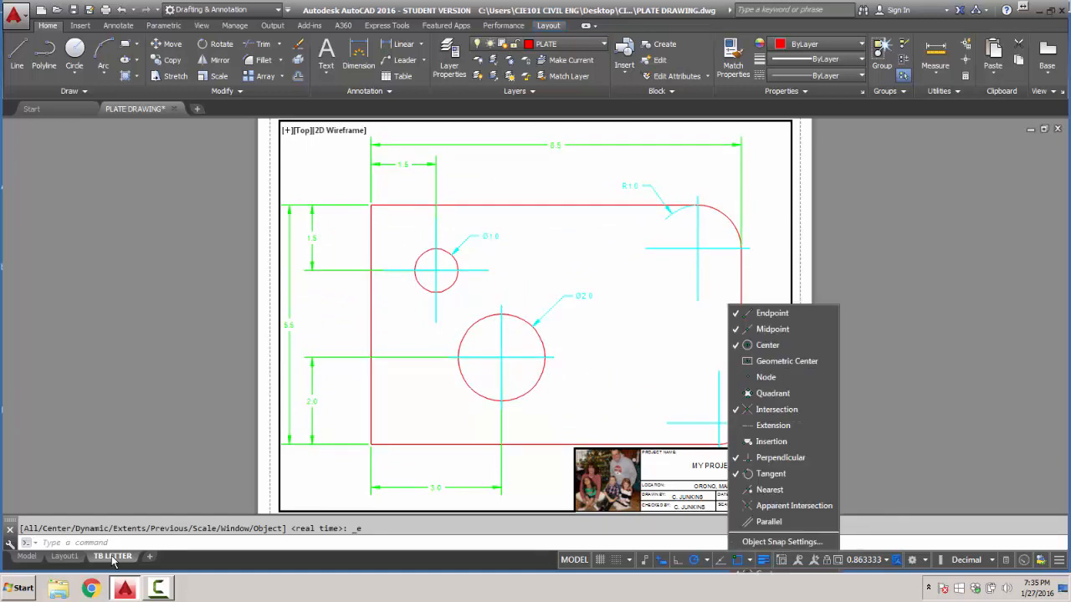
# Set the scale of the TB LETTER layout's viewport to 1:2.
pyautogui.click(112, 557)
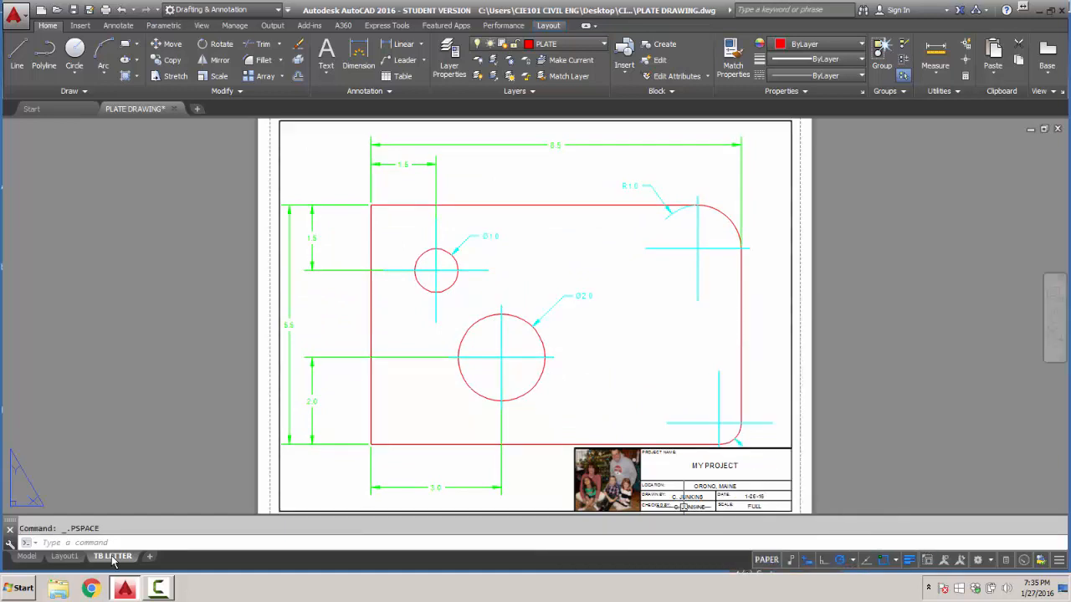
pyautogui.click(112, 557)
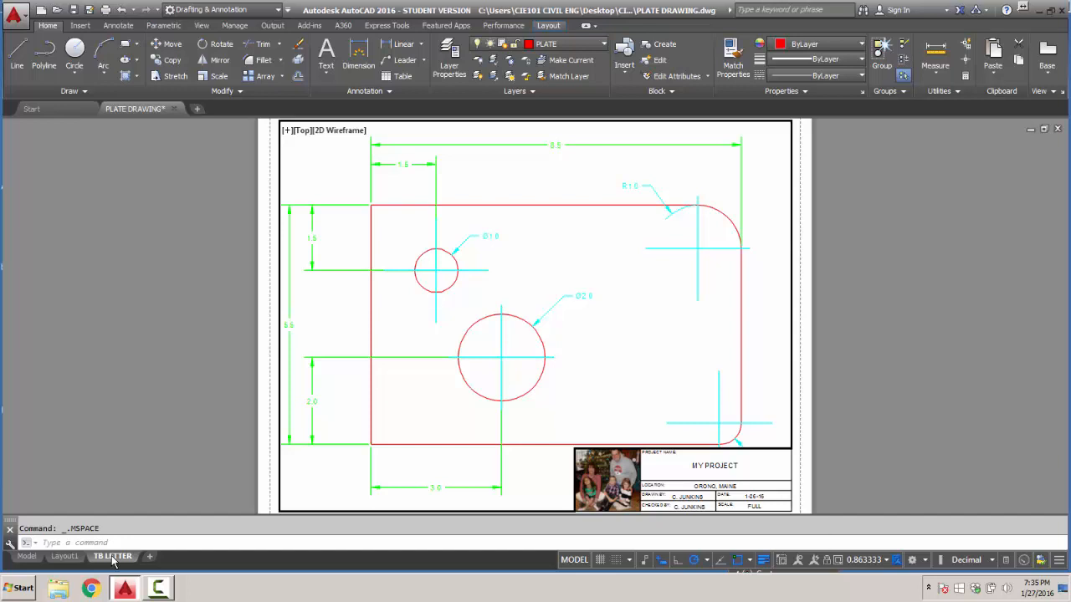
pyautogui.click(864, 560)
pyautogui.click(870, 189)
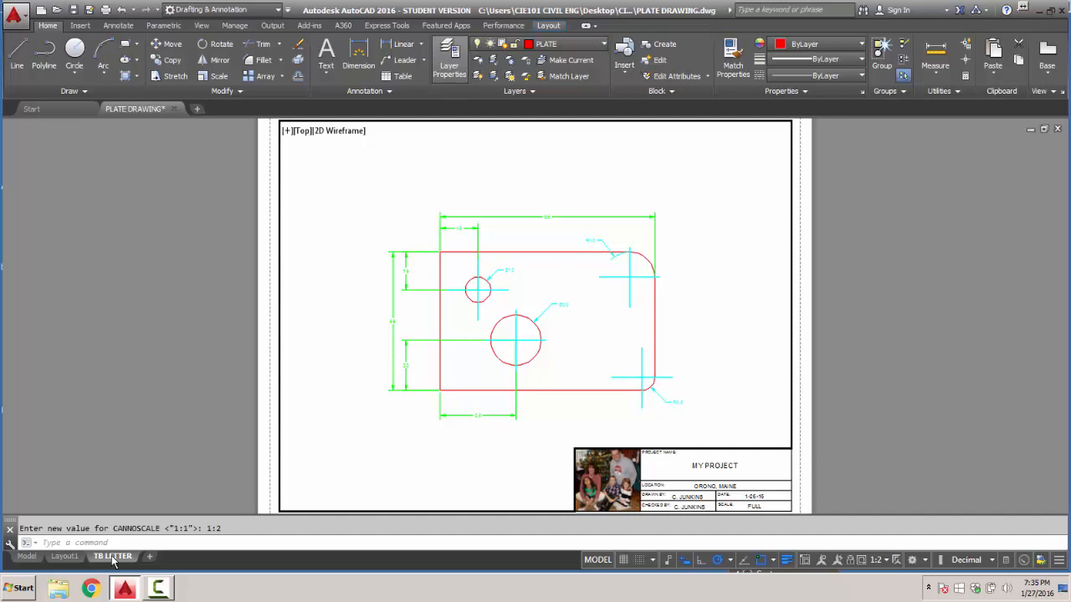
# Override the CENTER MARK layer in the active viewport with the CENTER linetype and color 251.
pyautogui.click(450, 60)
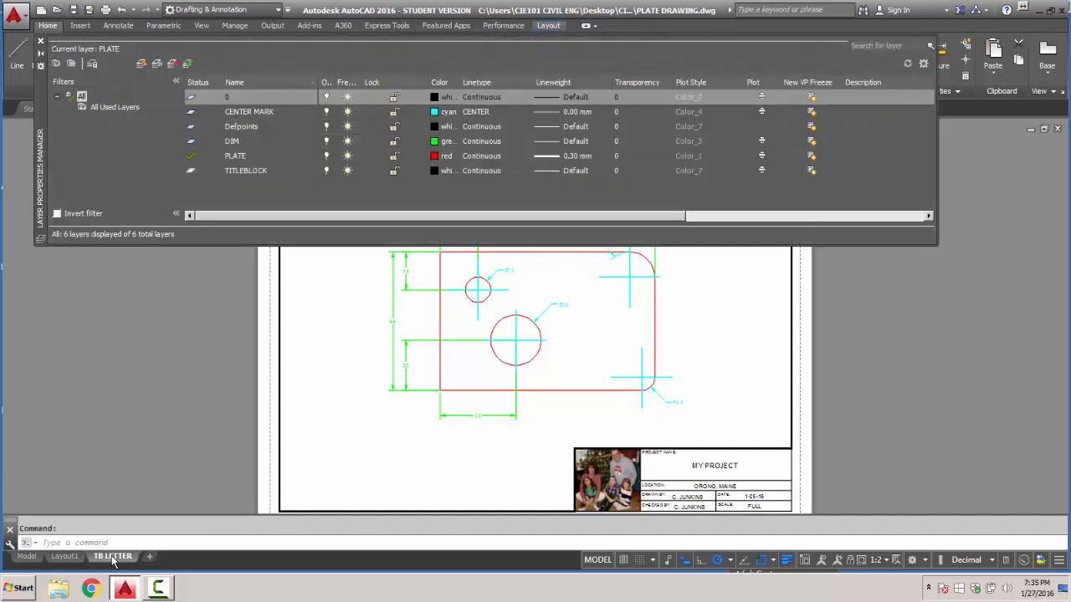
pyautogui.click(249, 112)
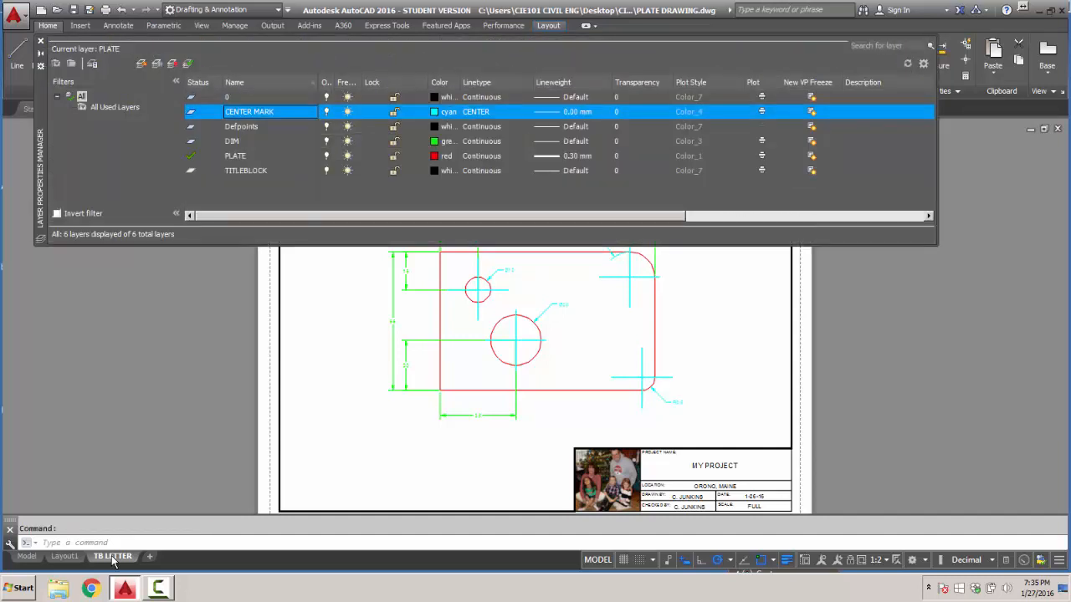
pyautogui.moveTo(440, 216); pyautogui.dragTo(678, 216)
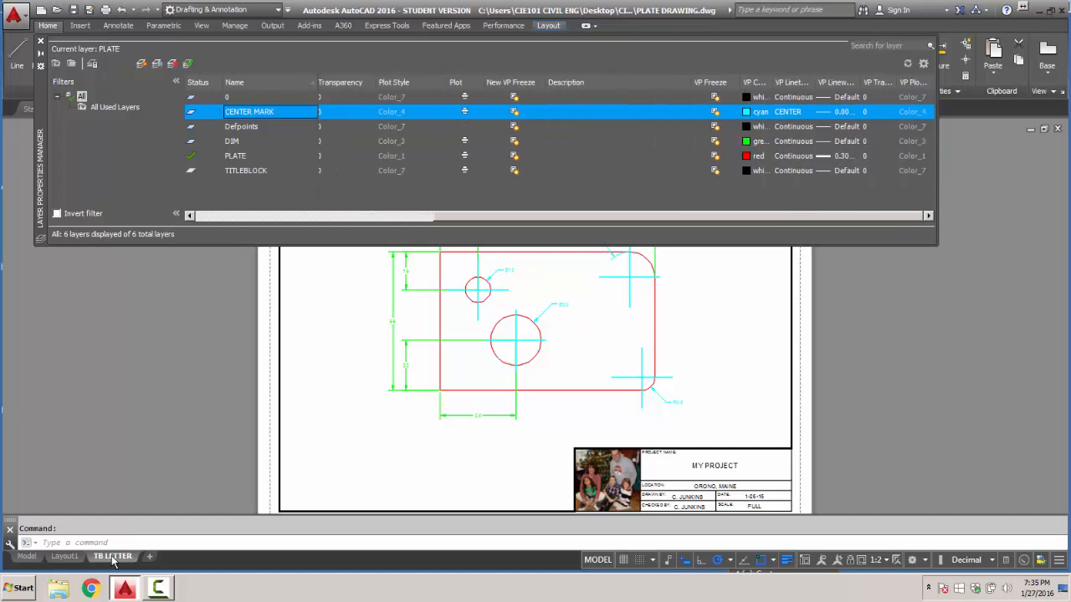
pyautogui.click(788, 112)
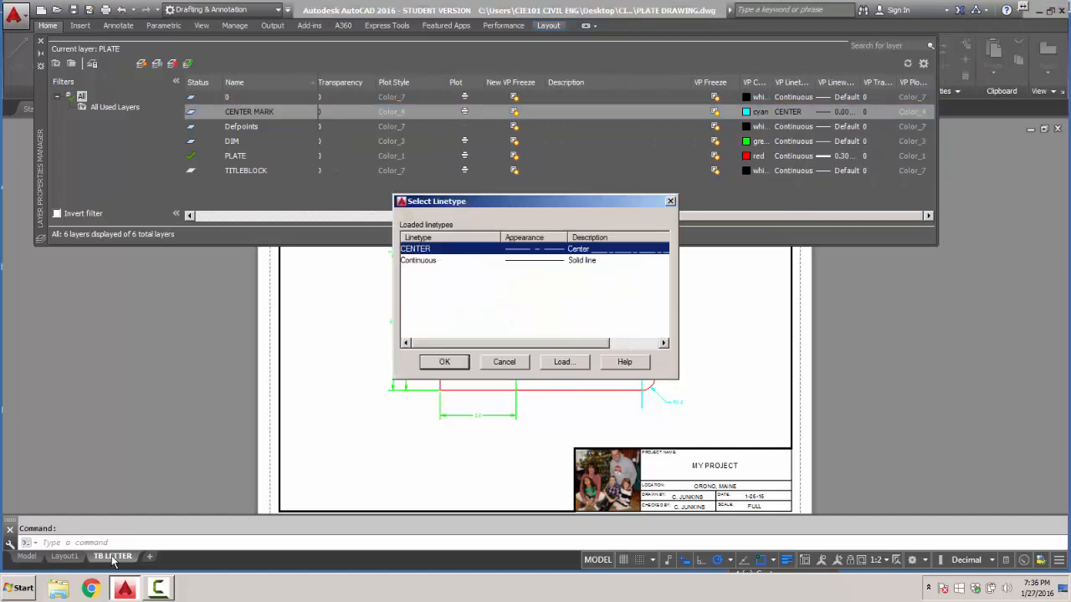
pyautogui.click(445, 361)
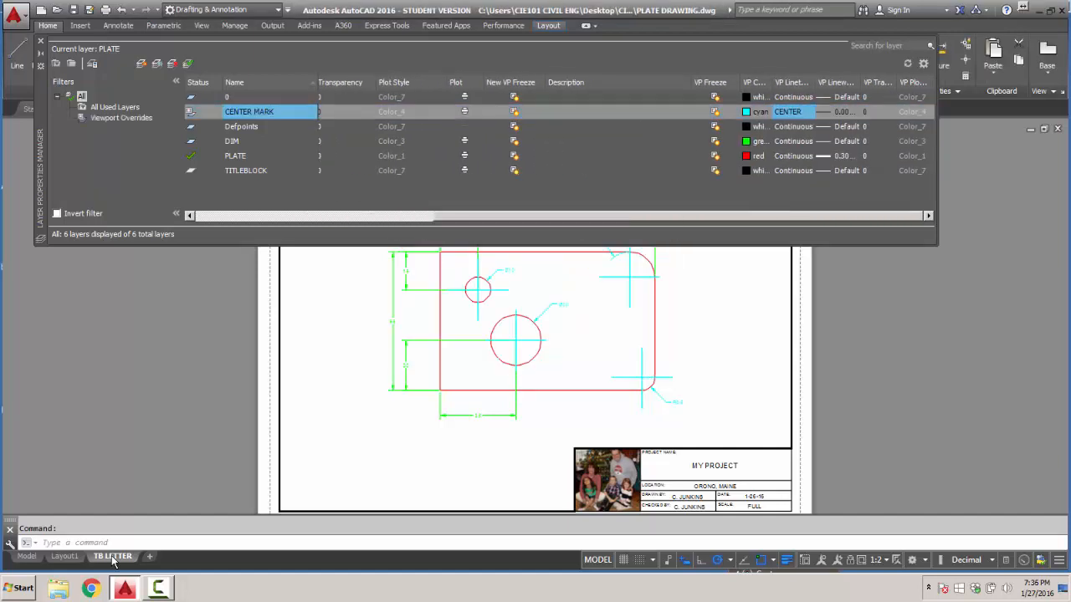
pyautogui.click(749, 112)
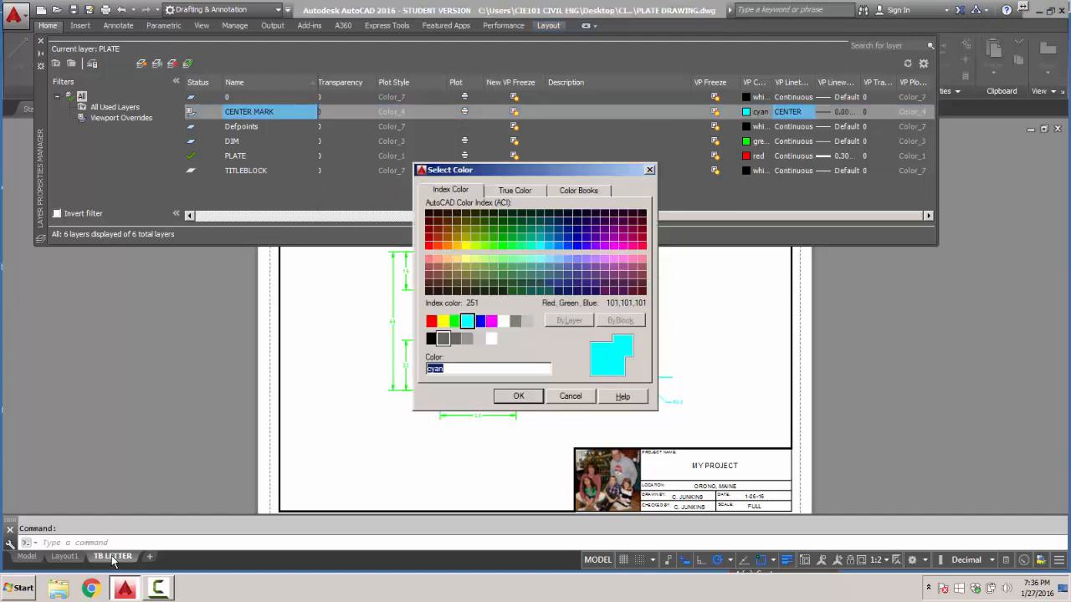
pyautogui.click(443, 339)
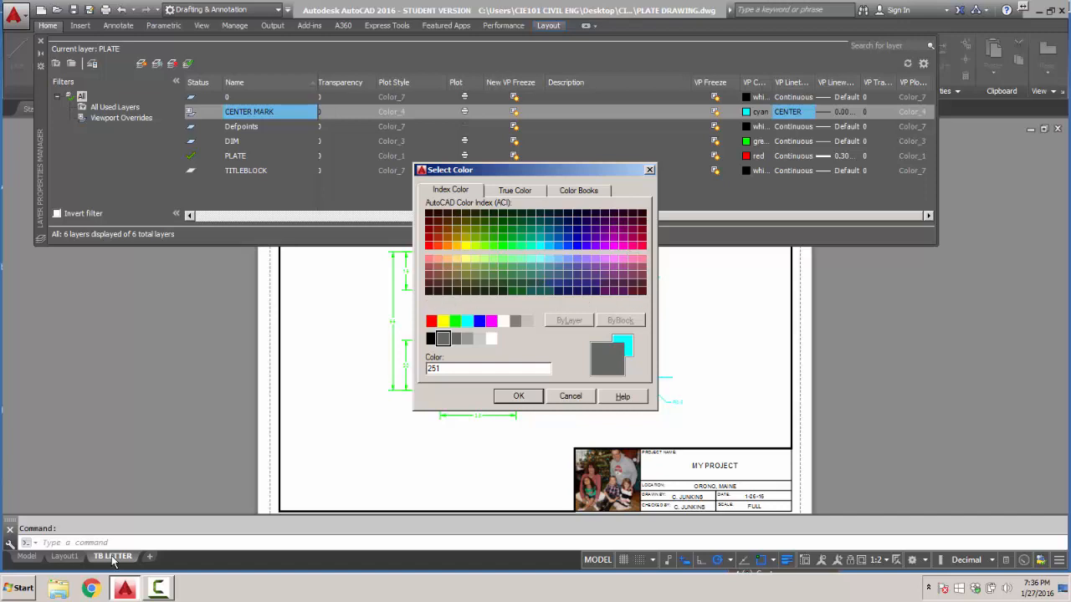
pyautogui.click(519, 395)
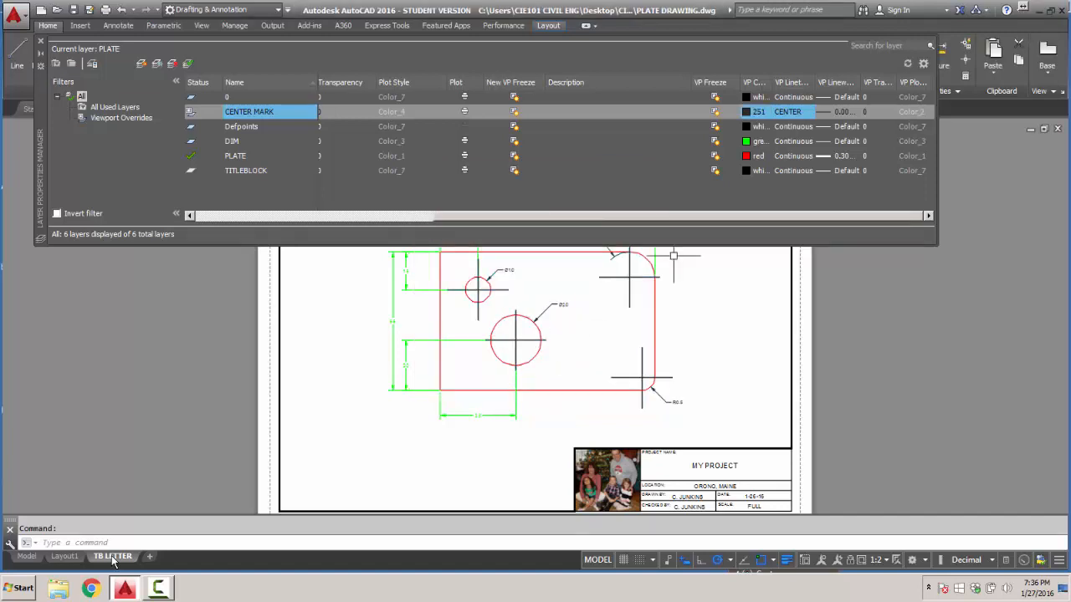
# Set the viewport color of both the DIM and PLATE layers to 250.
pyautogui.click(753, 140)
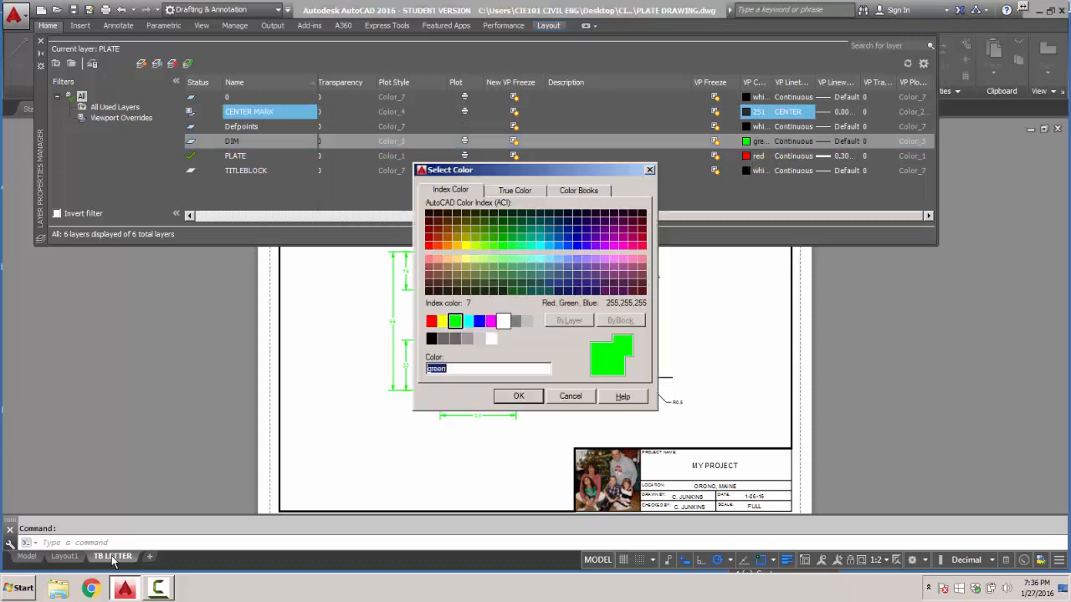
pyautogui.write('250')
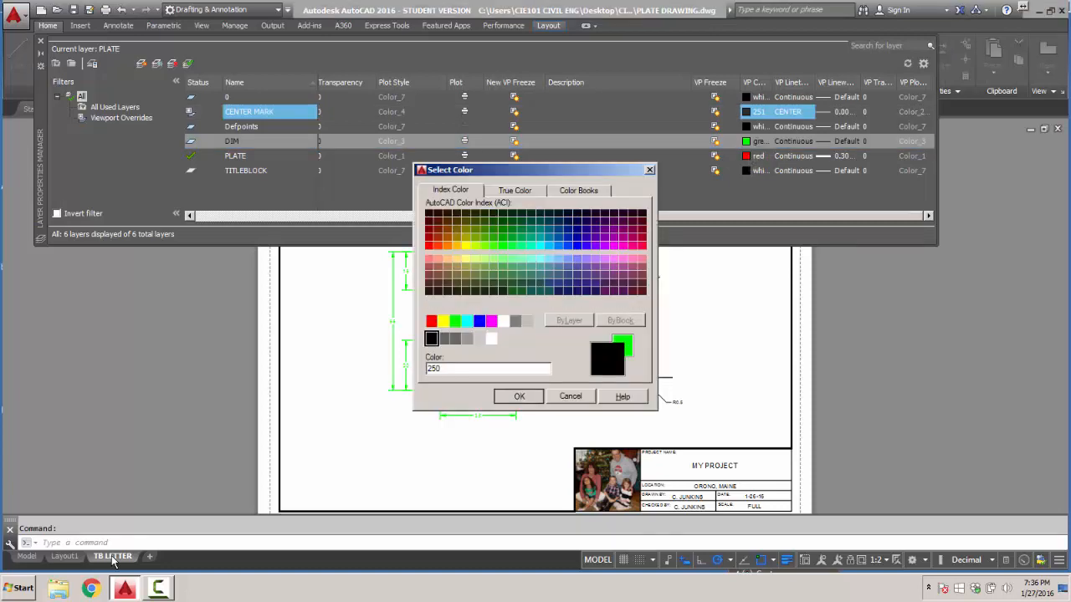
pyautogui.press('Return')
pyautogui.click(753, 155)
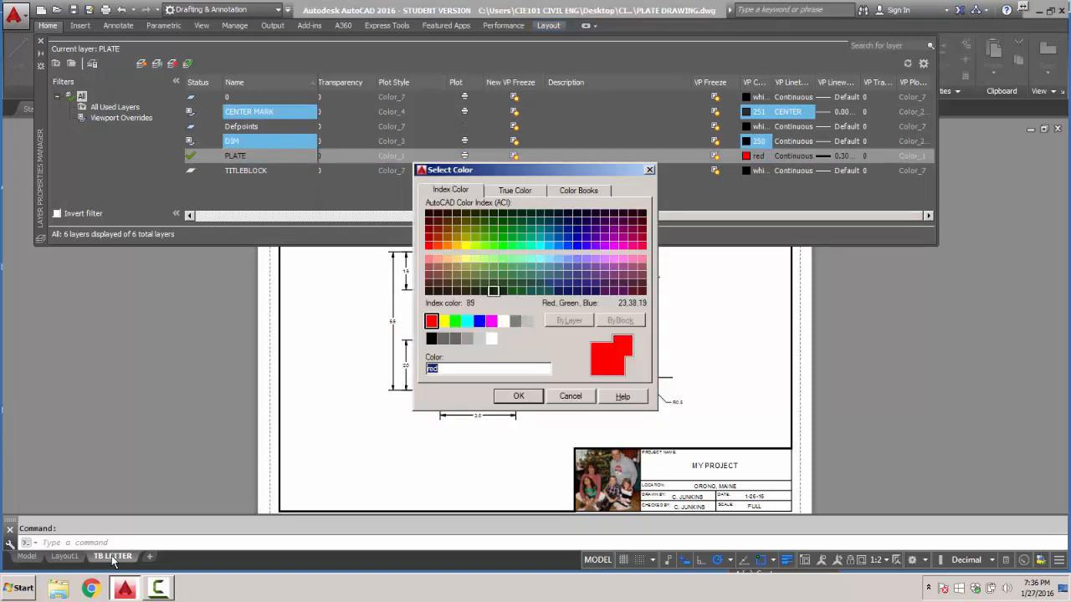
pyautogui.write('250')
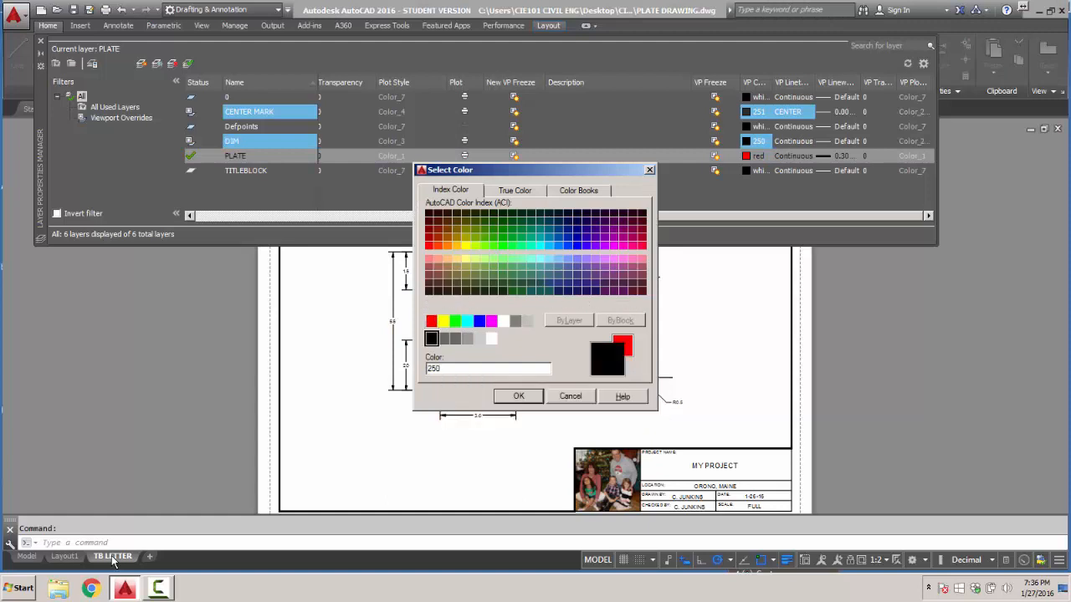
pyautogui.press('Return')
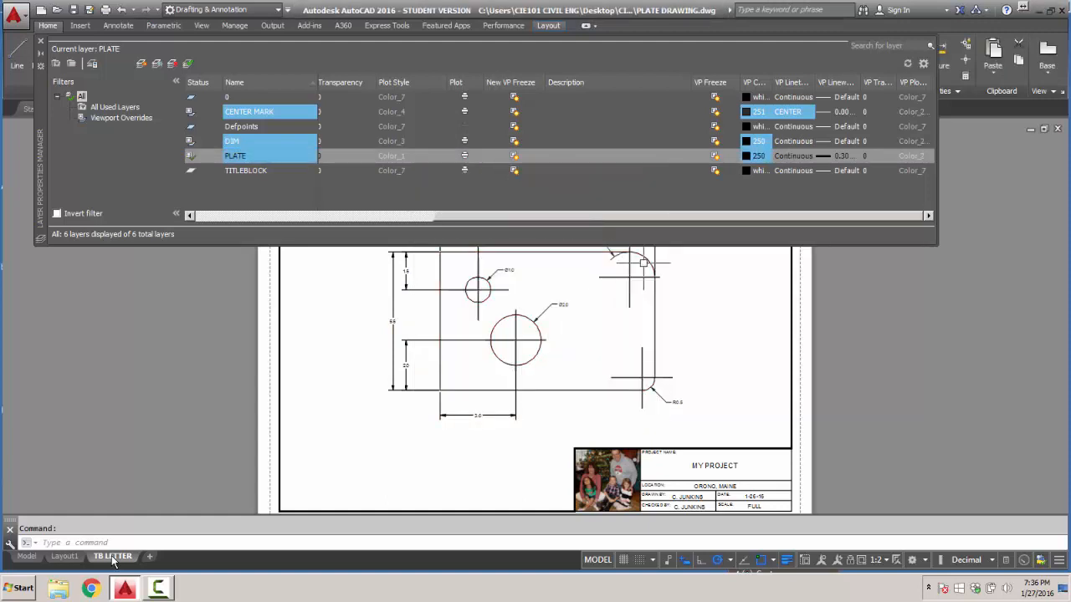
# Set the viewport lineweight of the PLATE layer to 0.50 mm.
pyautogui.click(843, 155)
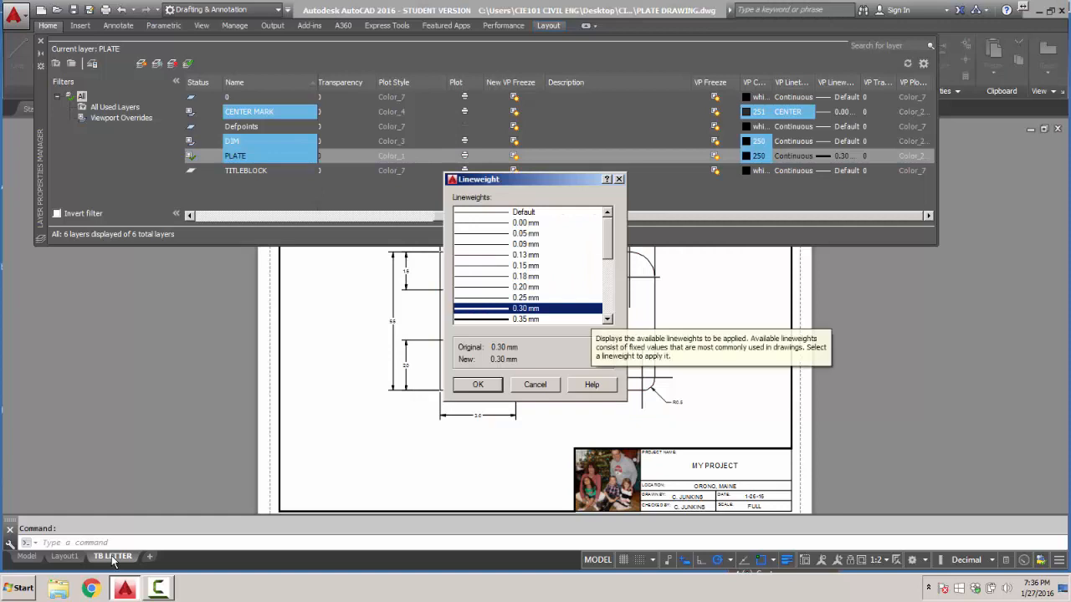
pyautogui.click(608, 319)
pyautogui.click(607, 319)
pyautogui.click(562, 318)
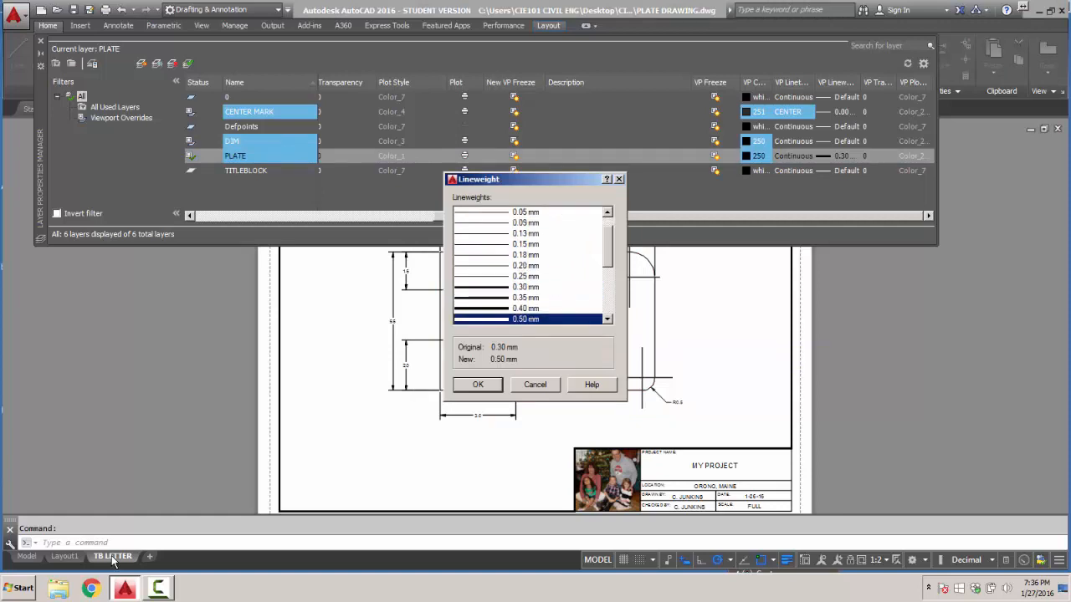
pyautogui.click(477, 384)
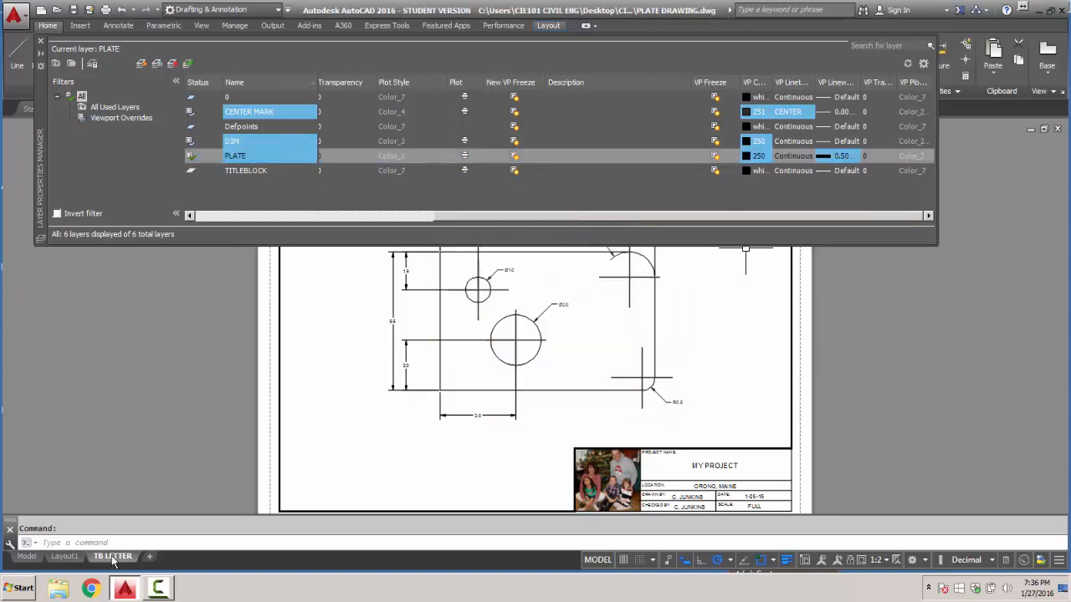
# Set the viewport lineweight of the DIM layer to 0.20 mm.
pyautogui.click(843, 141)
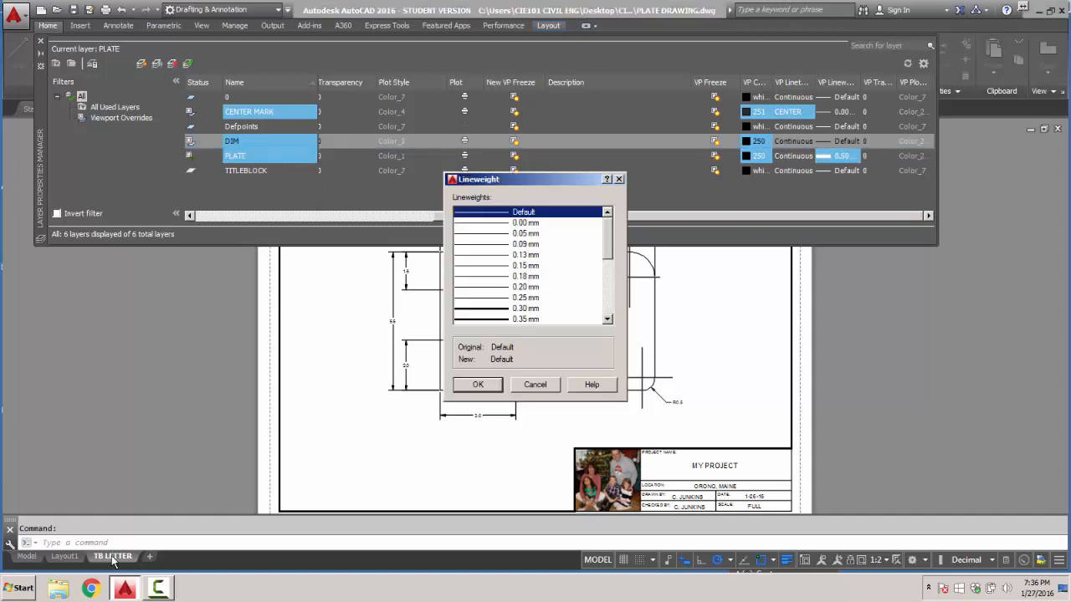
pyautogui.click(525, 287)
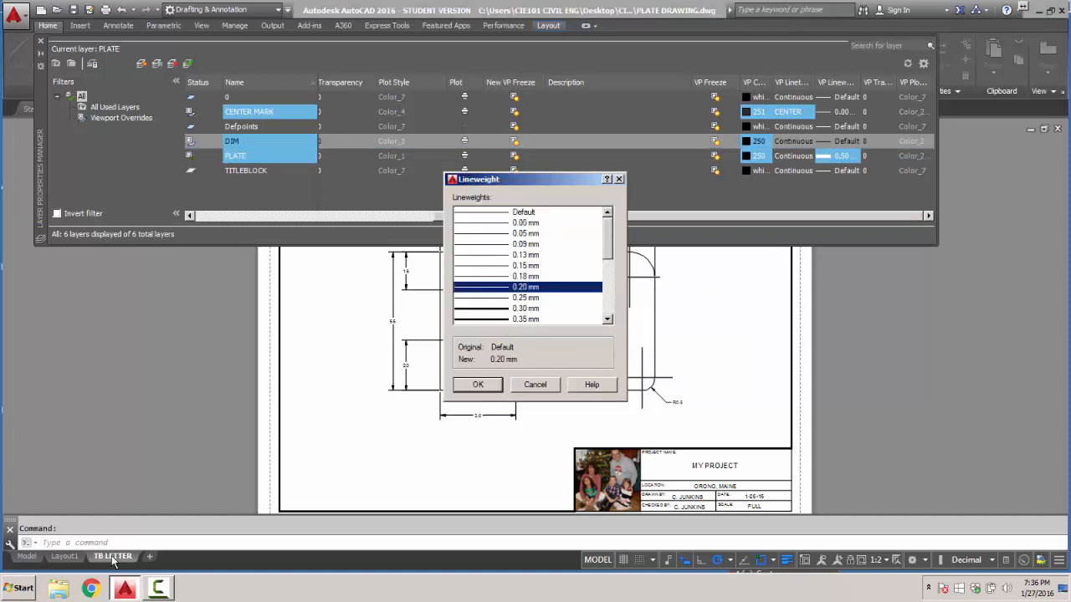
pyautogui.click(478, 384)
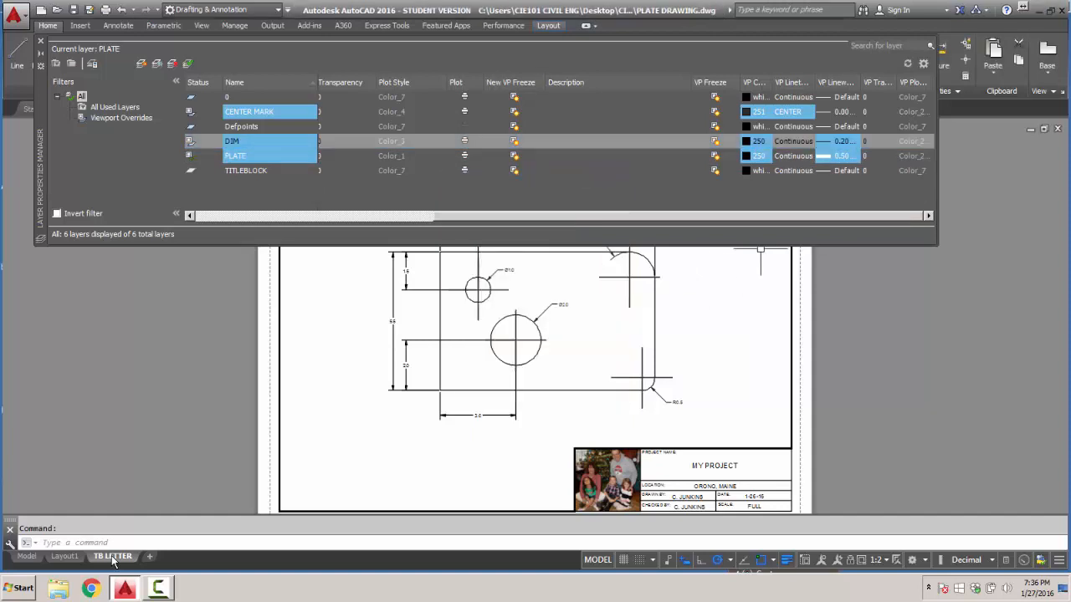
# Set the viewport lineweight of the CENTER MARK layer to 0.13 mm and close the layer manager.
pyautogui.click(844, 111)
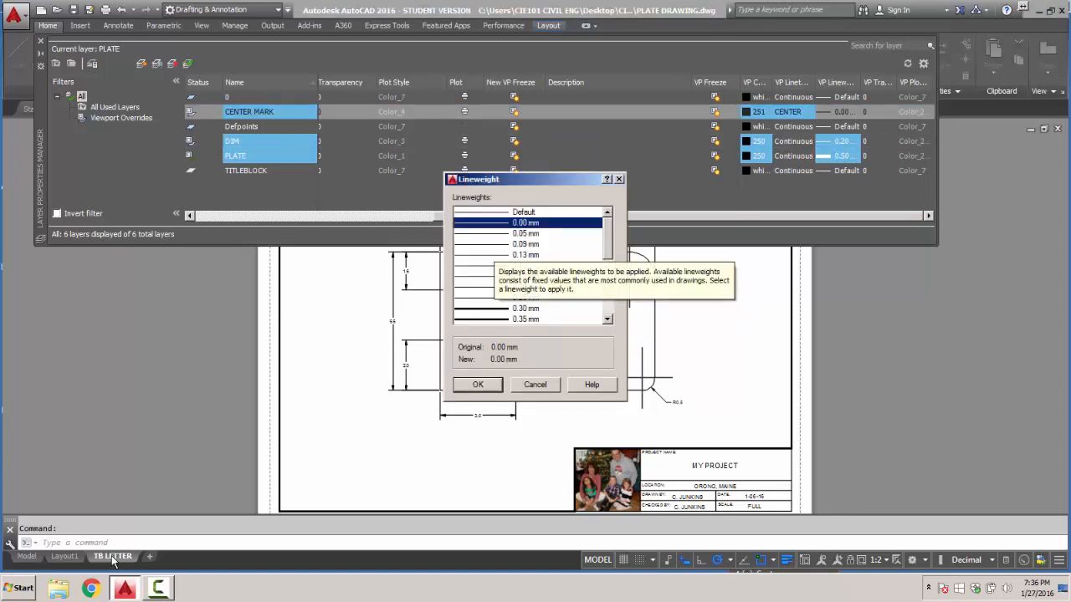
pyautogui.click(500, 255)
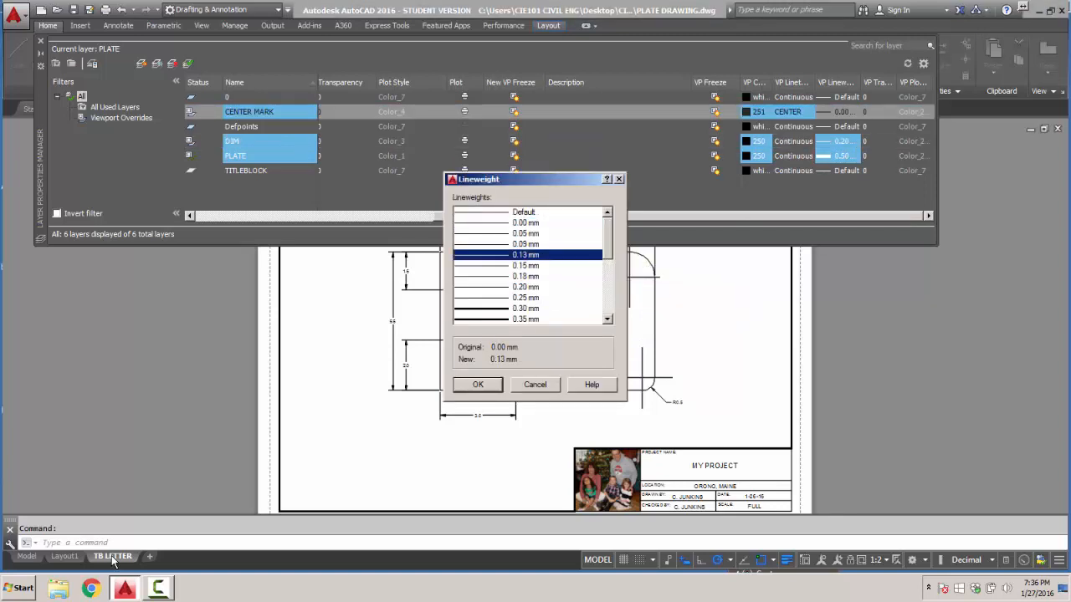
pyautogui.click(478, 384)
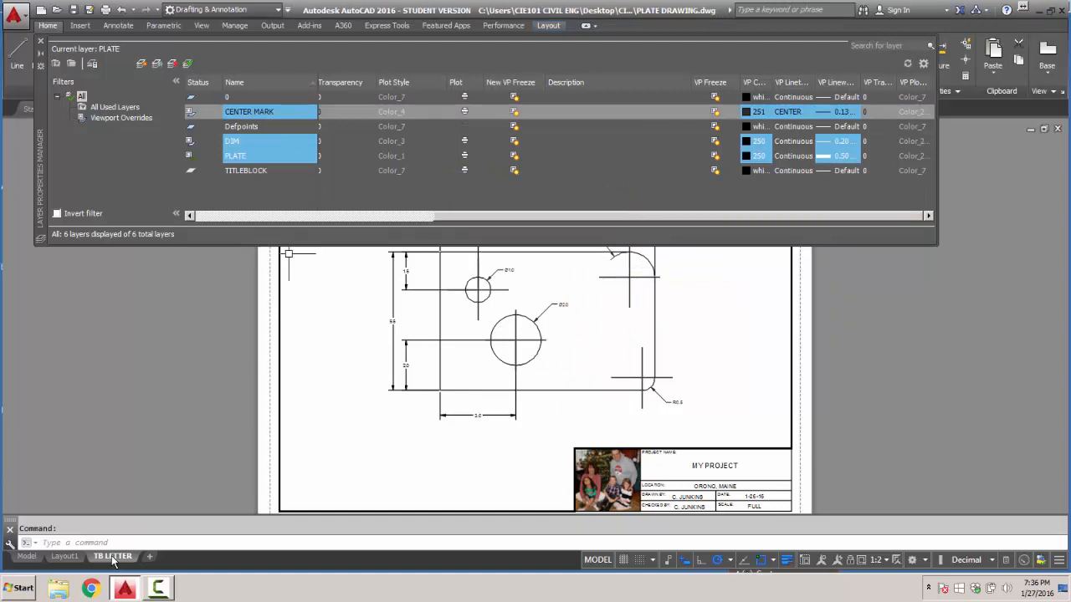
pyautogui.click(40, 41)
# Assign the CENTER linetype to the two diameter and two radius dimensions, and make CENTER the current linetype.
pyautogui.click(500, 289)
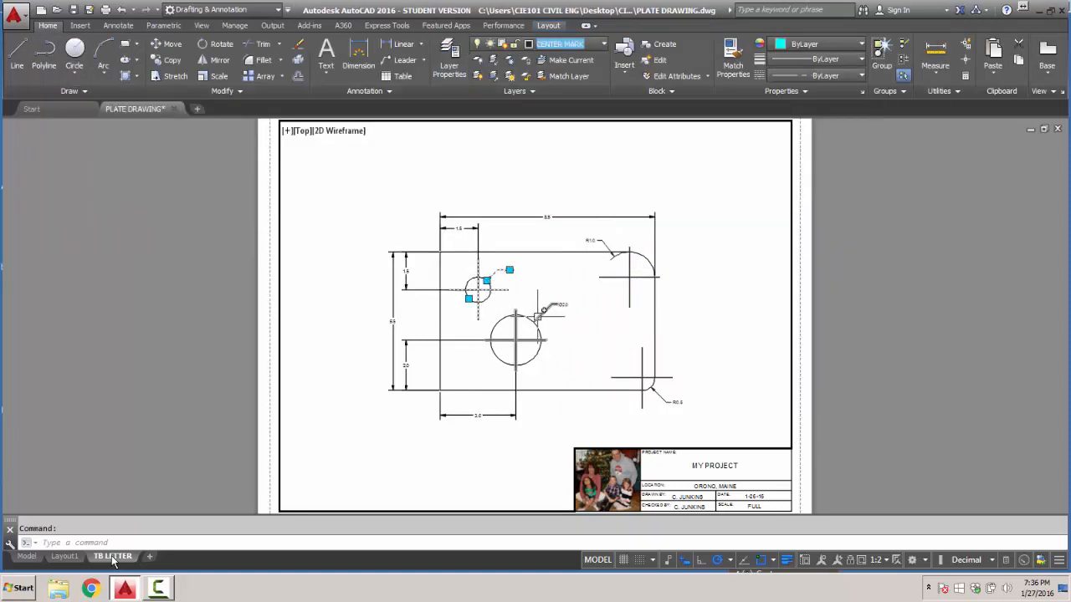
pyautogui.click(537, 317)
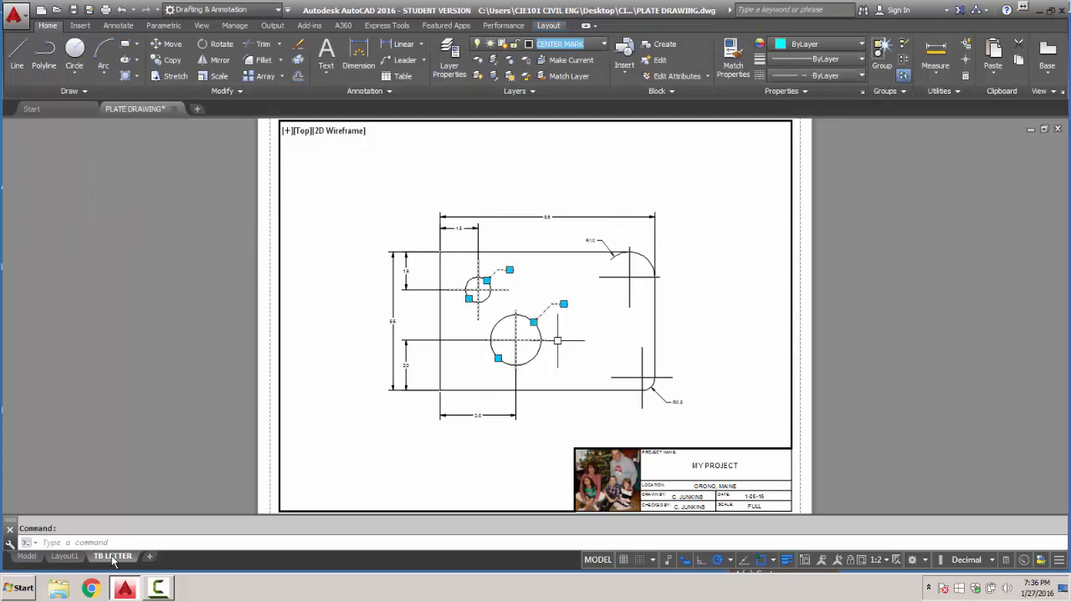
pyautogui.click(628, 377)
pyautogui.click(629, 289)
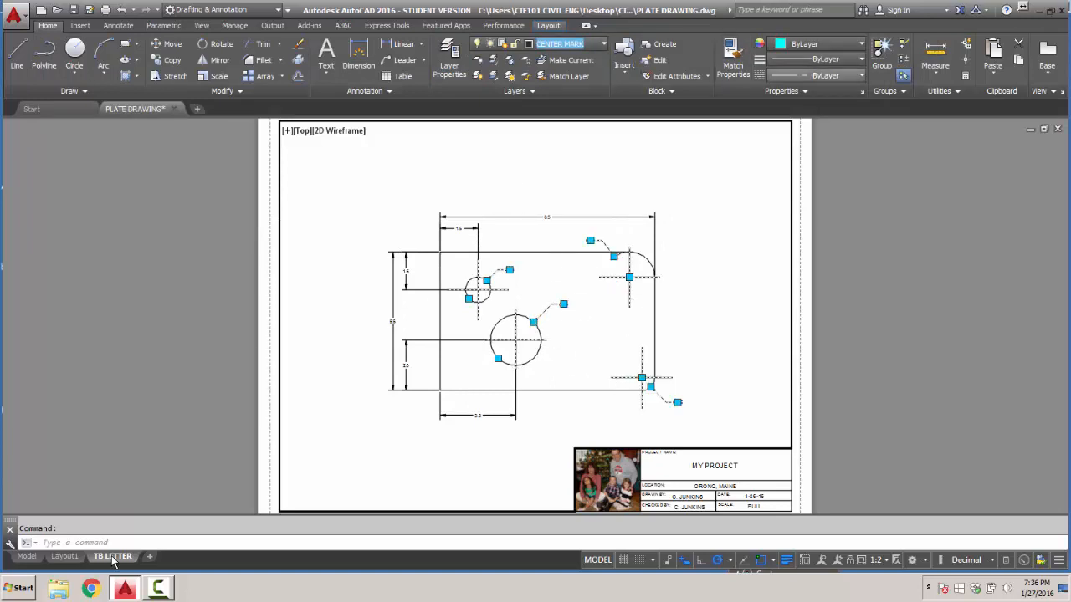
pyautogui.click(569, 43)
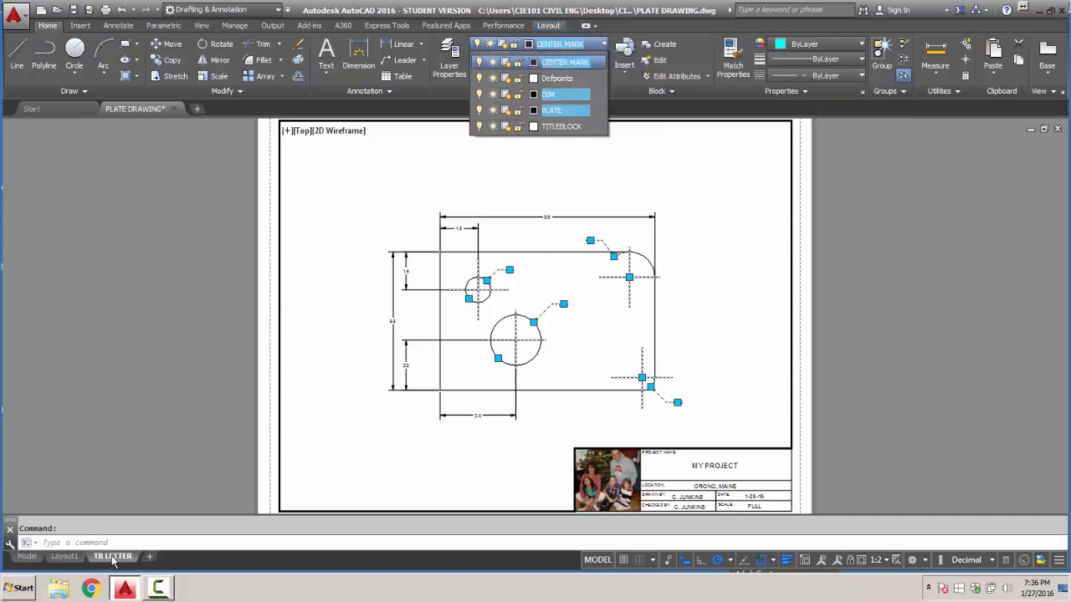
pyautogui.click(568, 43)
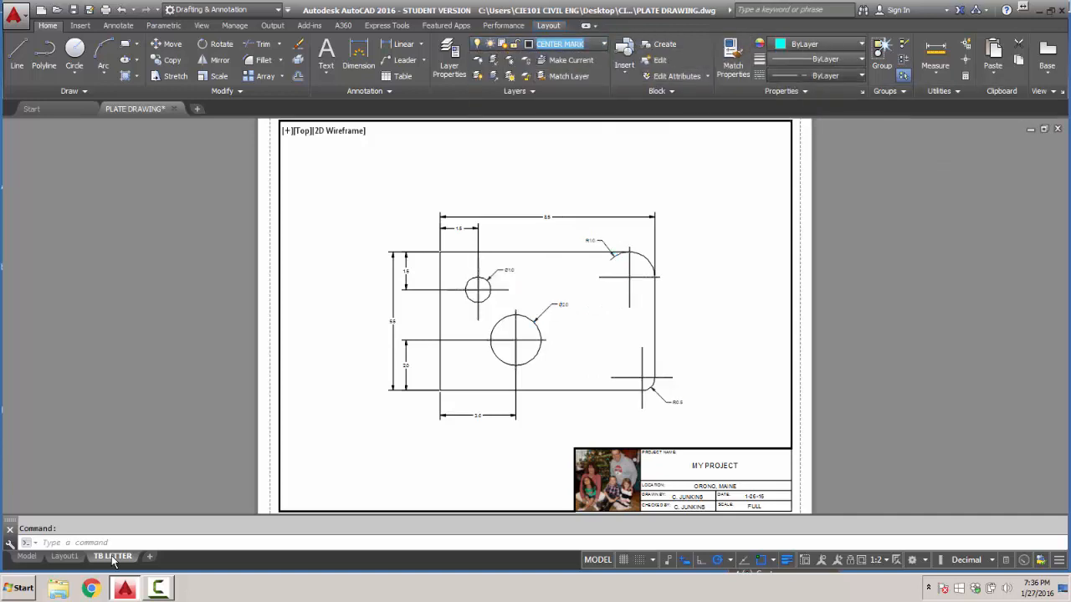
pyautogui.click(816, 75)
pyautogui.click(829, 124)
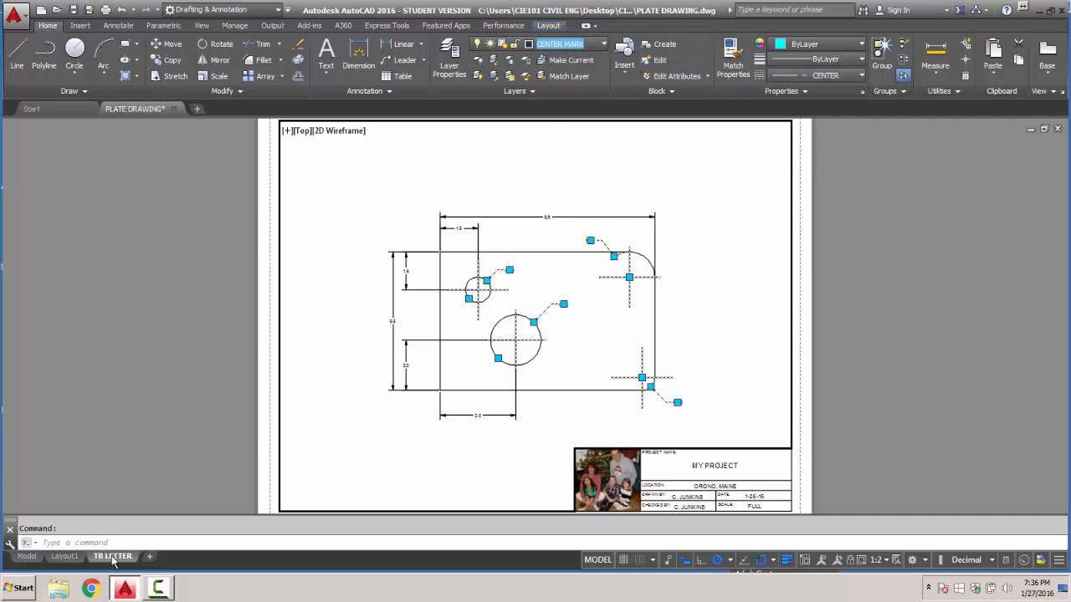
pyautogui.press('Escape')
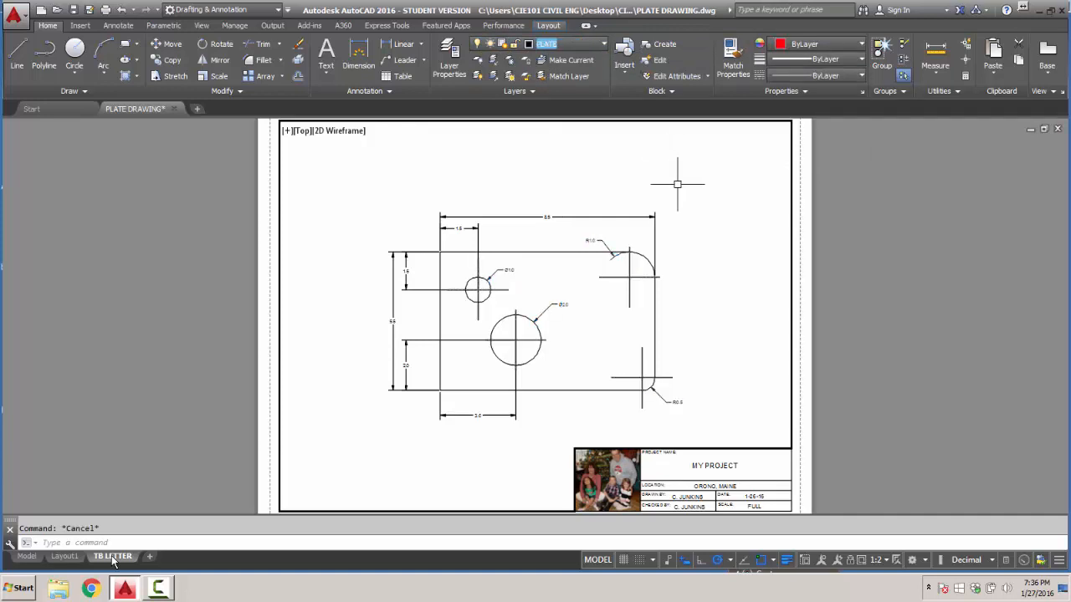
pyautogui.click(817, 75)
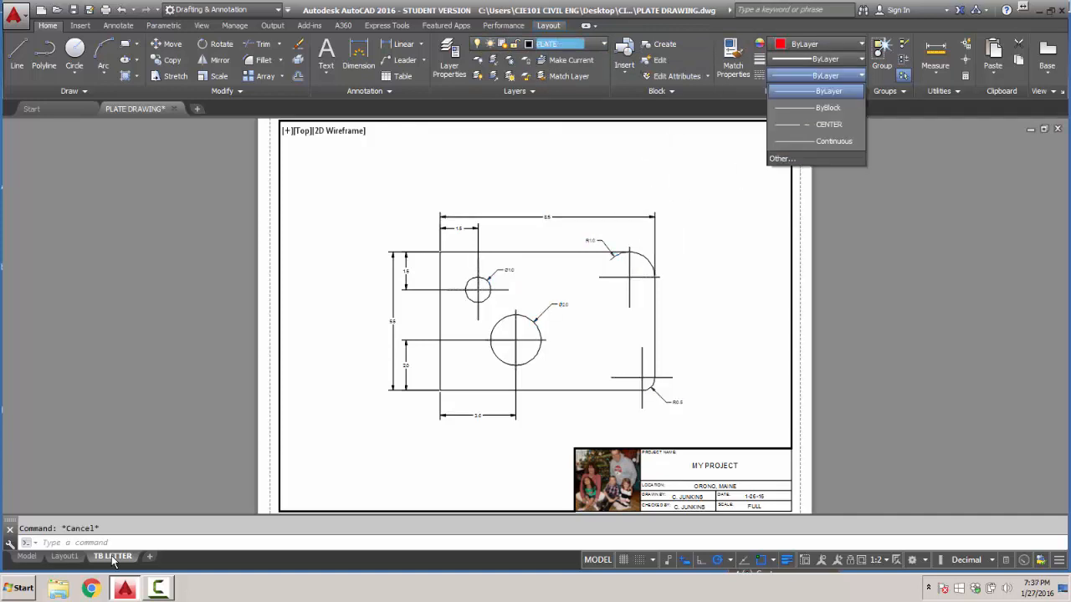
pyautogui.click(828, 124)
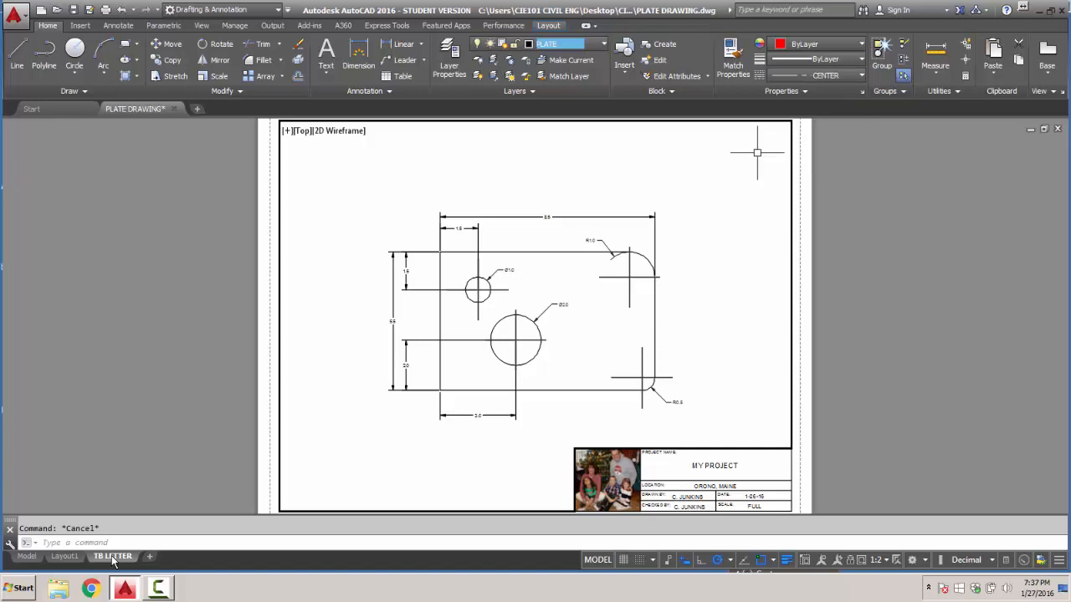
# Set the linetype of the R1.0 radius dimension to ByLayer and clear the selection.
pyautogui.click(656, 277)
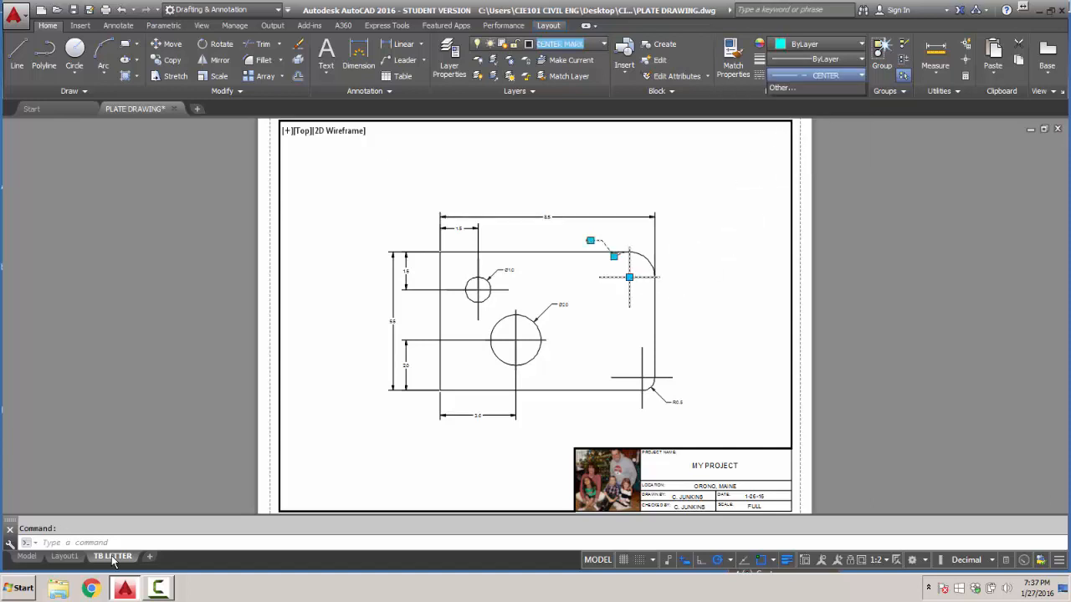
pyautogui.click(816, 75)
pyautogui.click(828, 90)
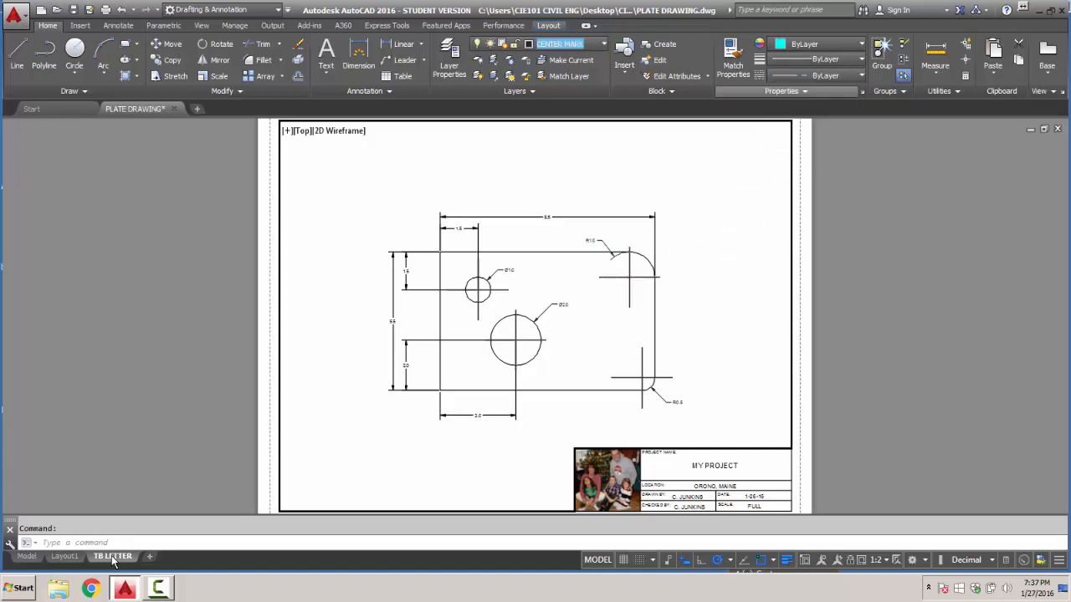
pyautogui.click(736, 192)
pyautogui.press('Escape')
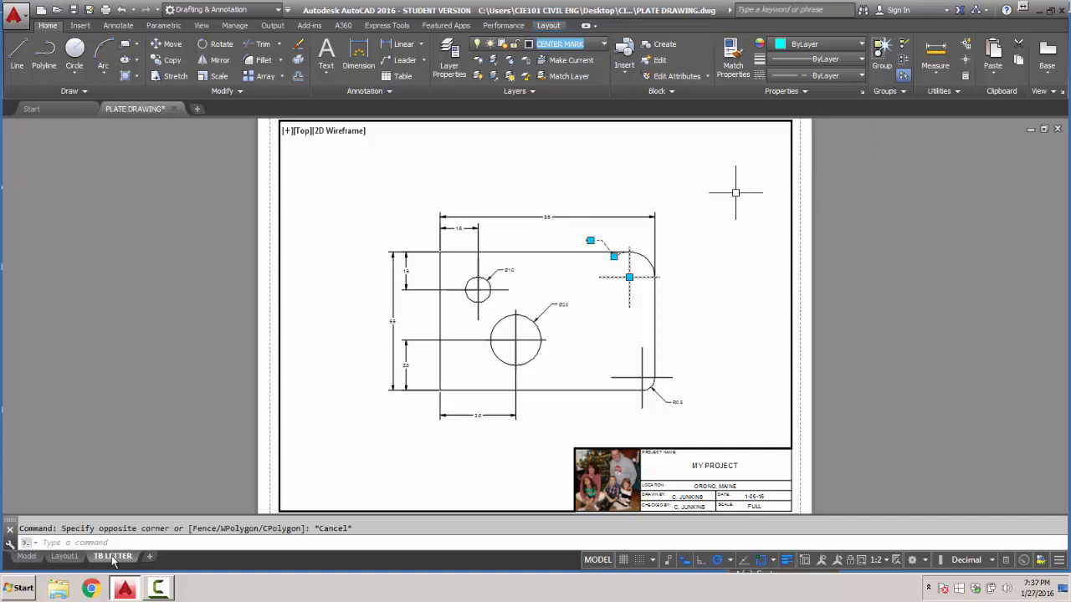
pyautogui.press('Escape')
# Reposition the plate inside the viewport and restore the viewport scale to 1:2.
pyautogui.scroll(8, 632, 293)
pyautogui.scroll(-5, 632, 293)
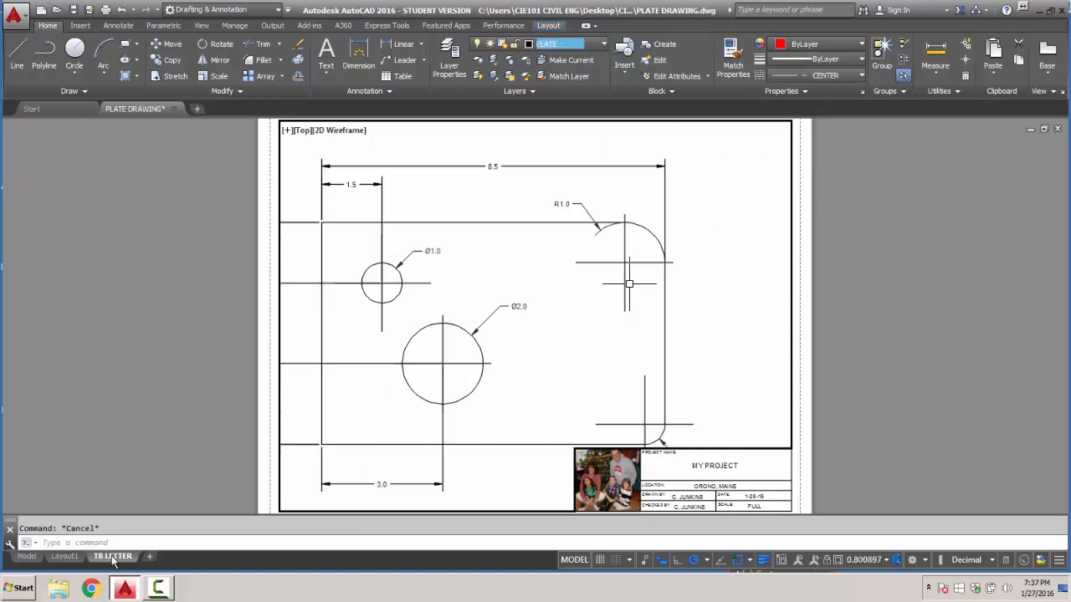
pyautogui.moveTo(603, 274); pyautogui.dragTo(671, 226, button='middle')
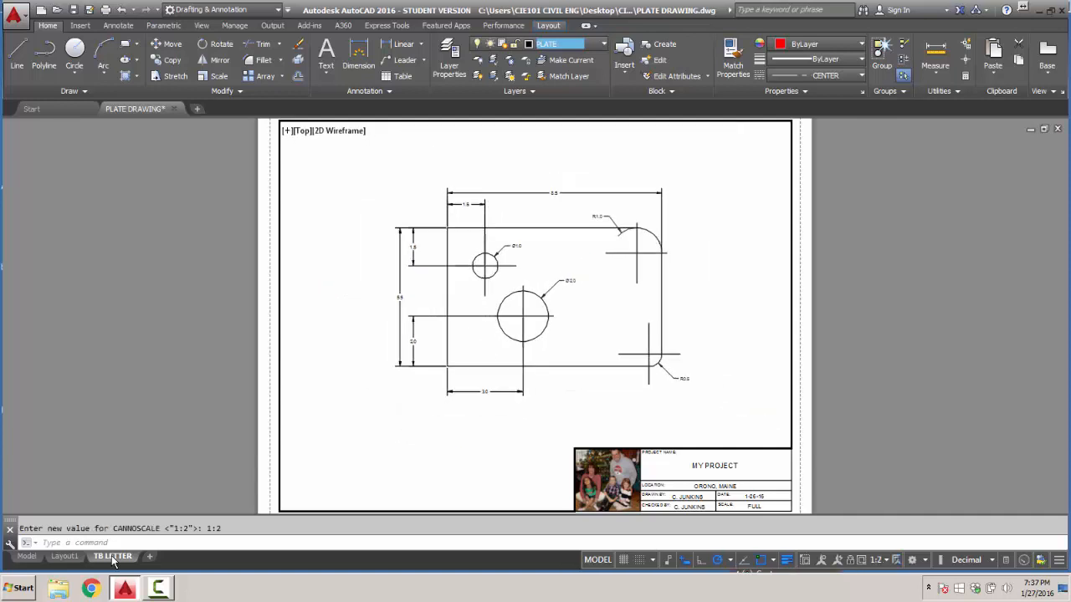
# Set the PSLTSCALE variable to 0 in model space.
pyautogui.click(27, 556)
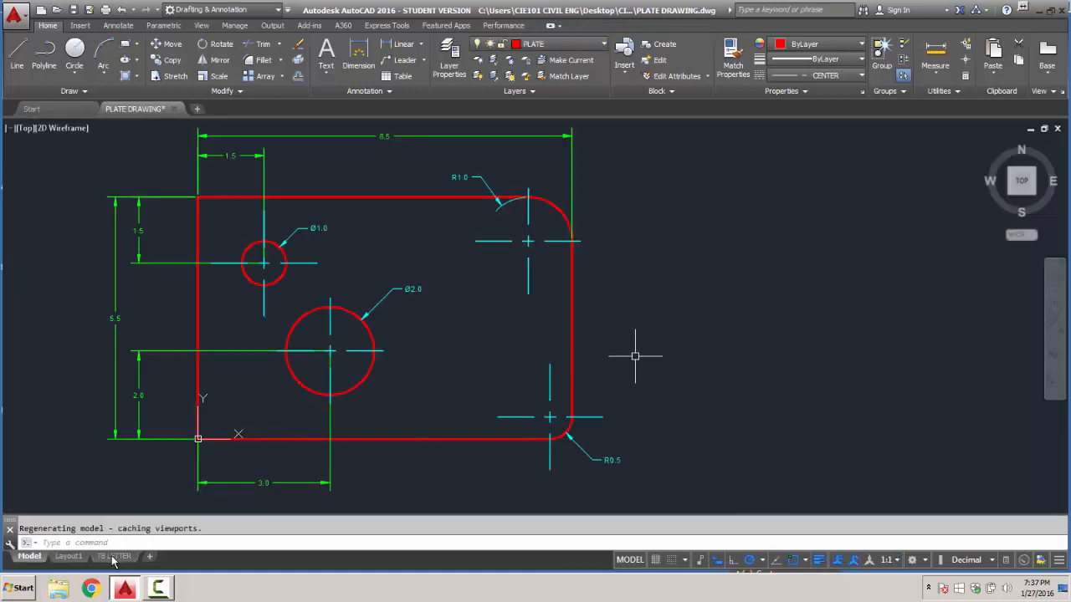
pyautogui.write('psltscale')
pyautogui.press('Return')
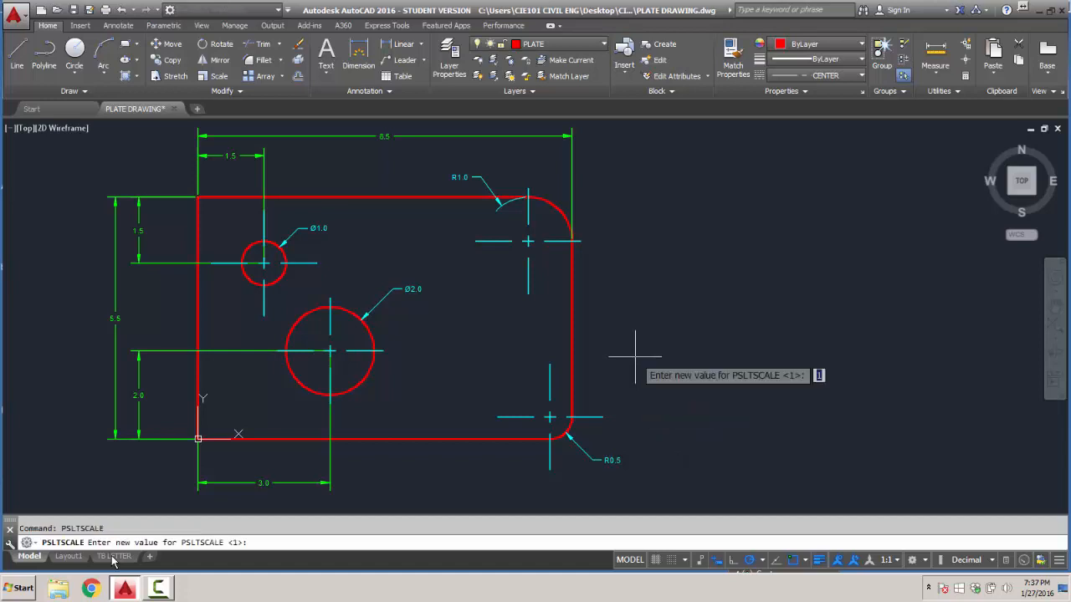
pyautogui.write('0')
pyautogui.press('Return')
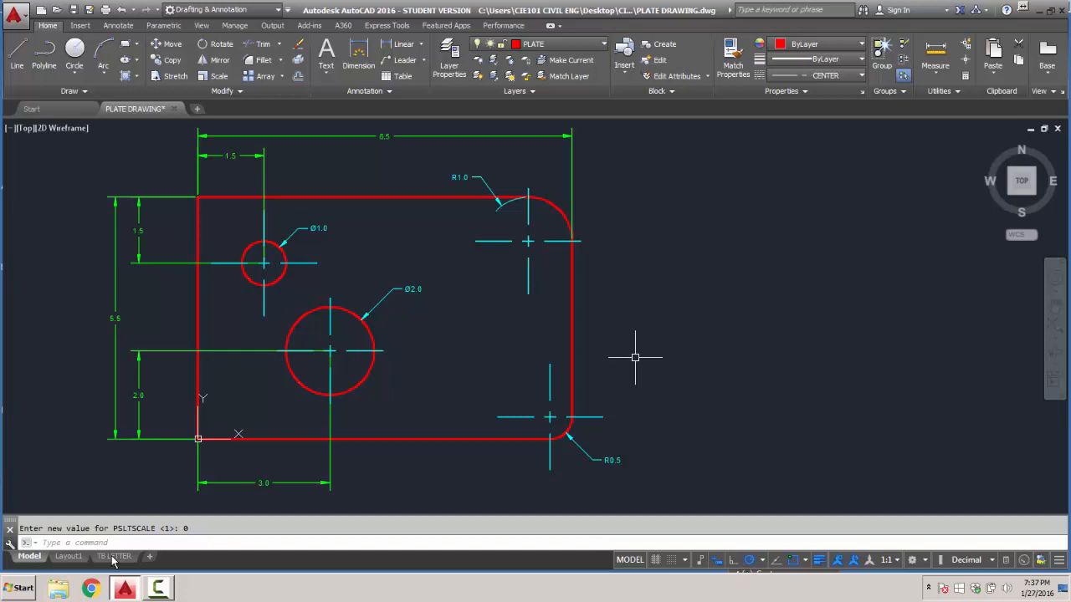
# Check the global linetype scale factor with LTSCALE, keeping its existing value.
pyautogui.write('ltsc')
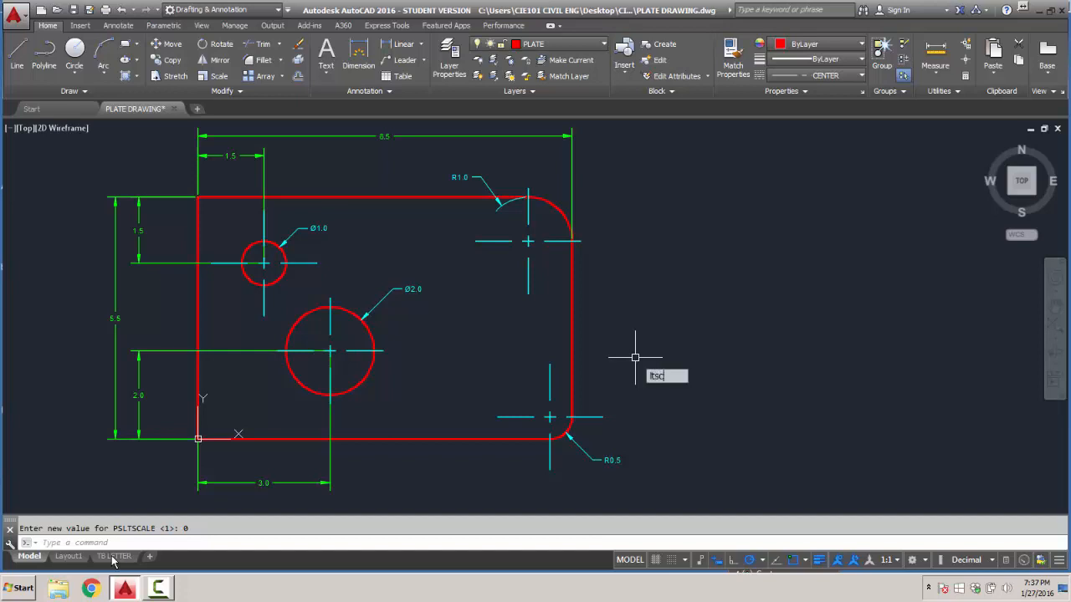
pyautogui.write('ale')
pyautogui.press('Return')
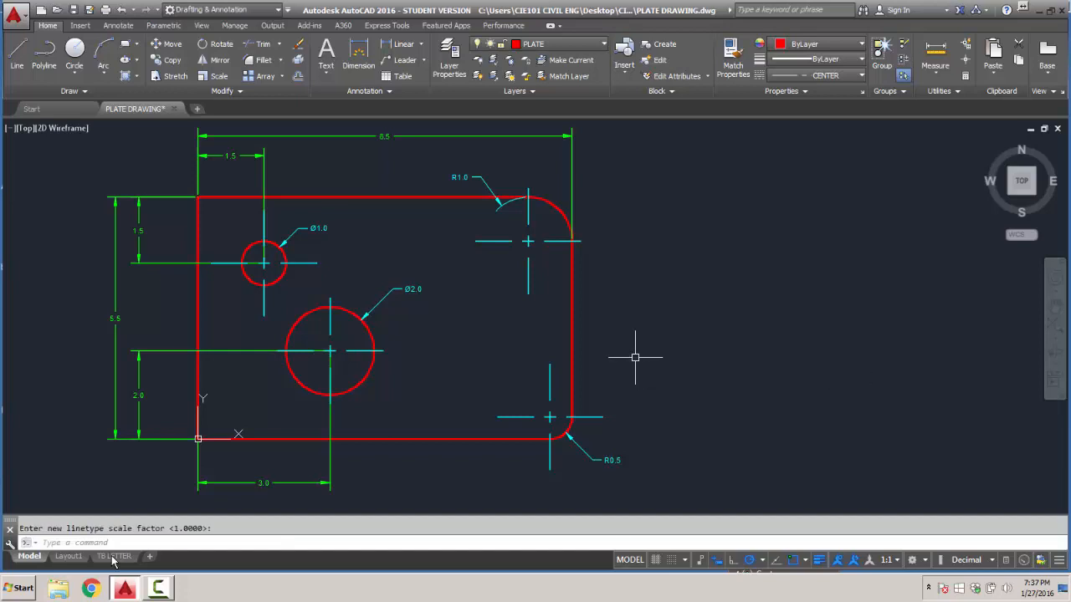
# Assign the CENTER linetype to the R1.0 radius dimension on the TB LETTER layout.
pyautogui.click(114, 556)
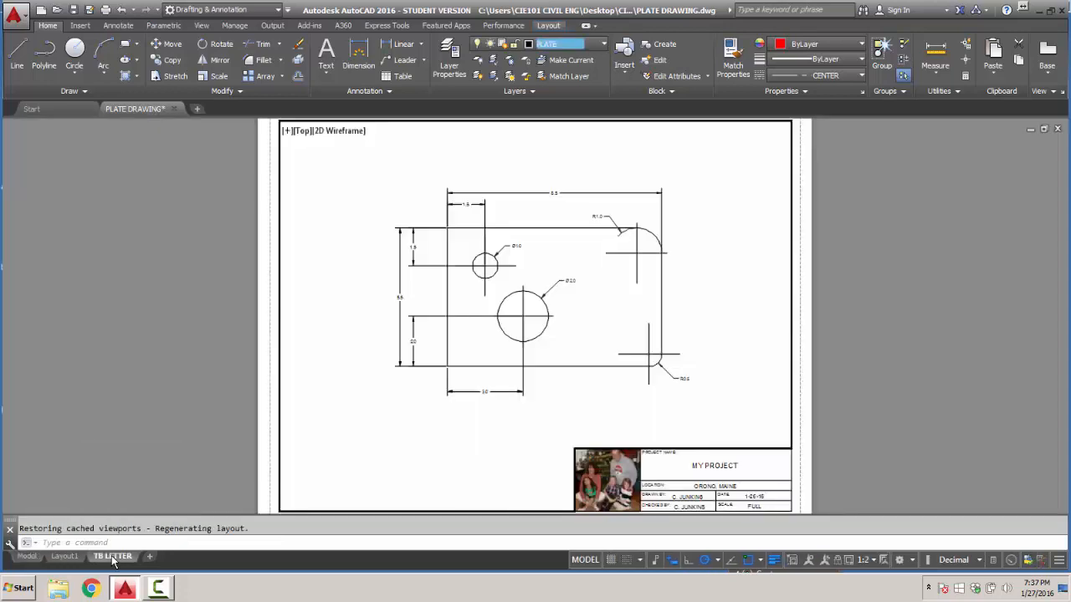
pyautogui.click(657, 251)
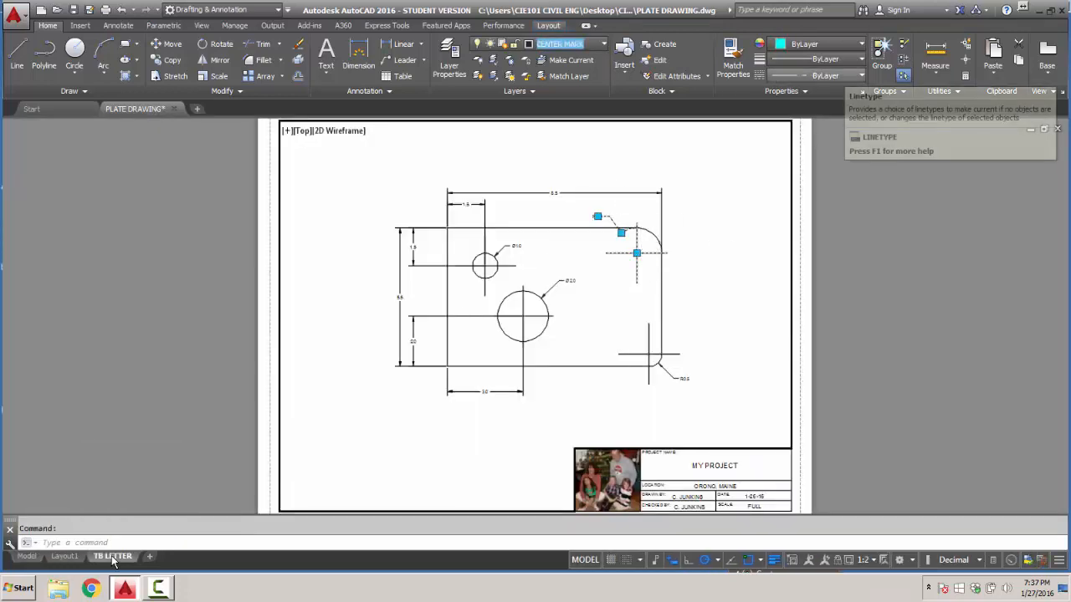
pyautogui.click(837, 76)
pyautogui.click(828, 124)
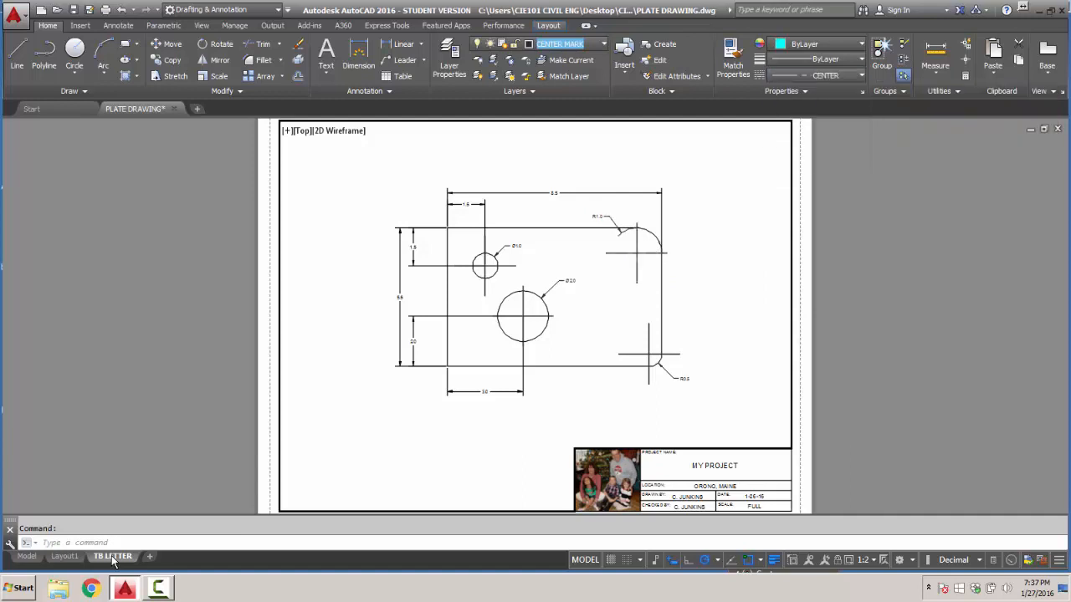
pyautogui.press('Escape')
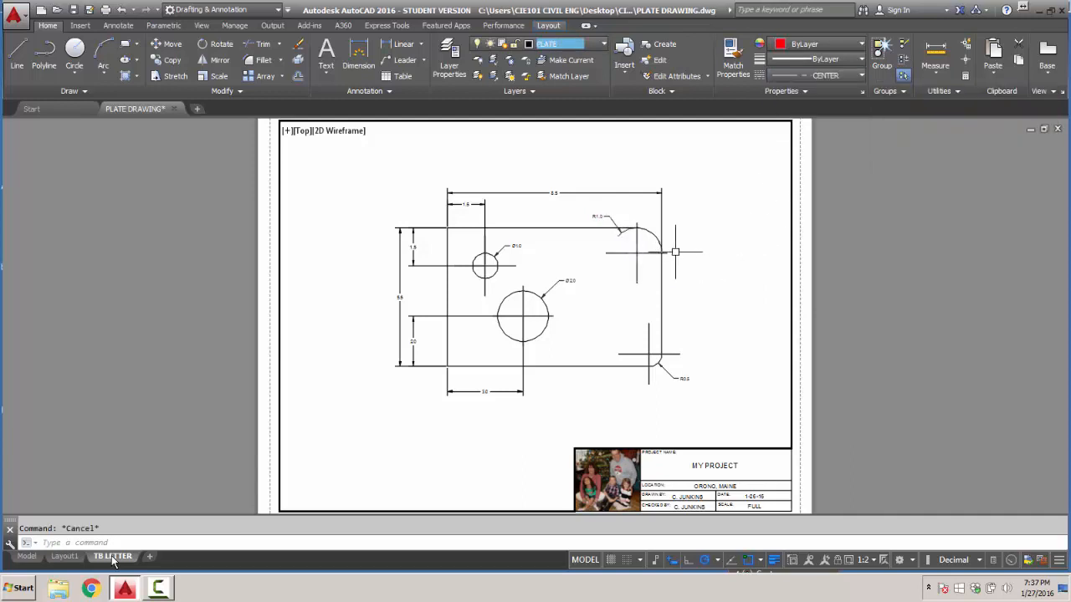
# Erase the separate horizontal and vertical center lines overlapping the center mark of the R1.0 corner.
pyautogui.scroll(6, 668, 251)
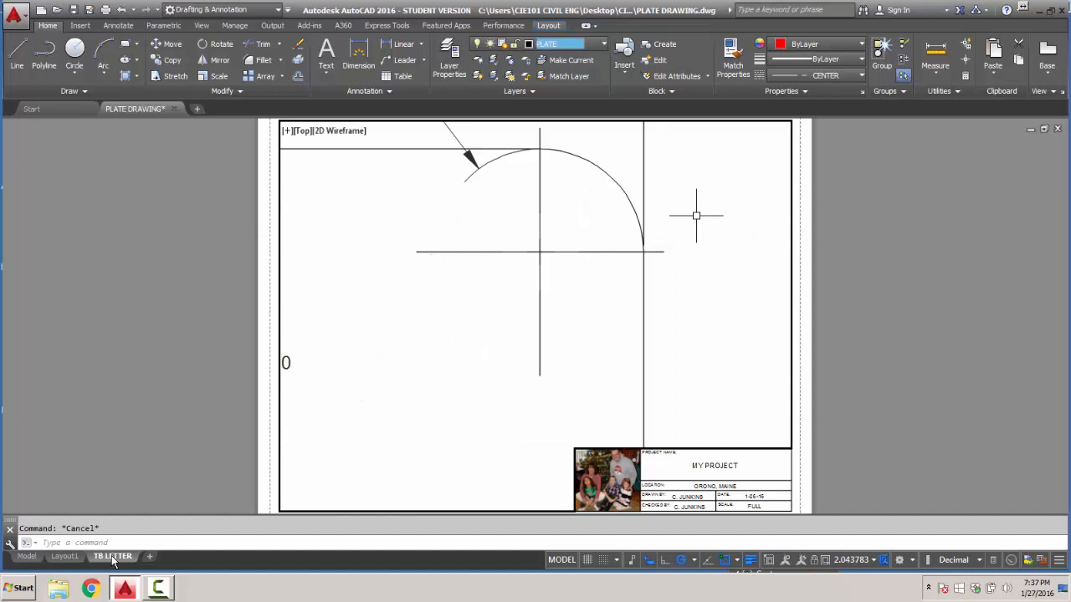
pyautogui.click(570, 251)
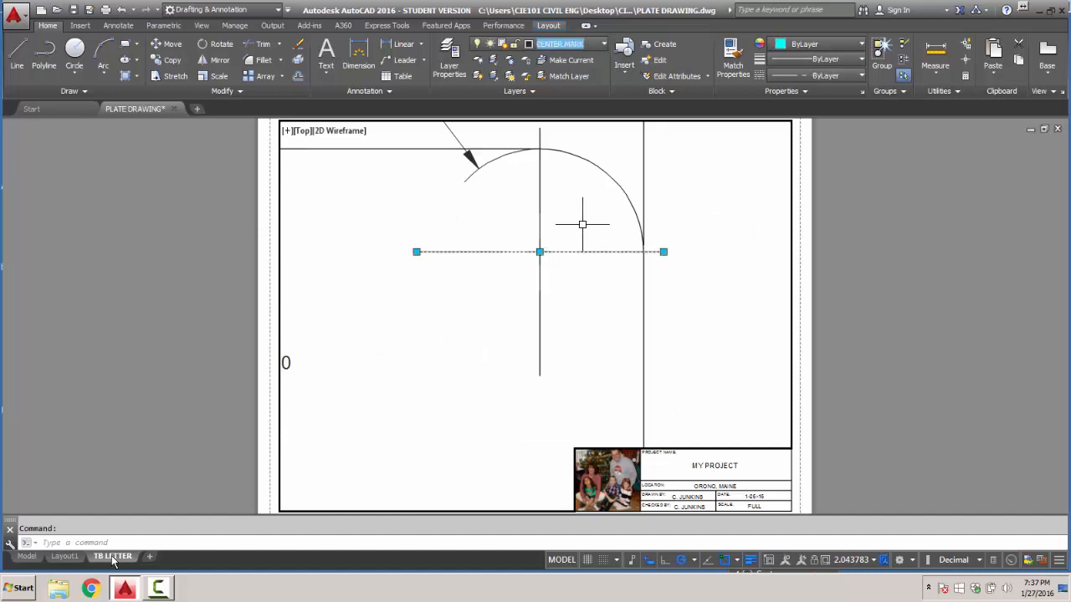
pyautogui.press('Delete')
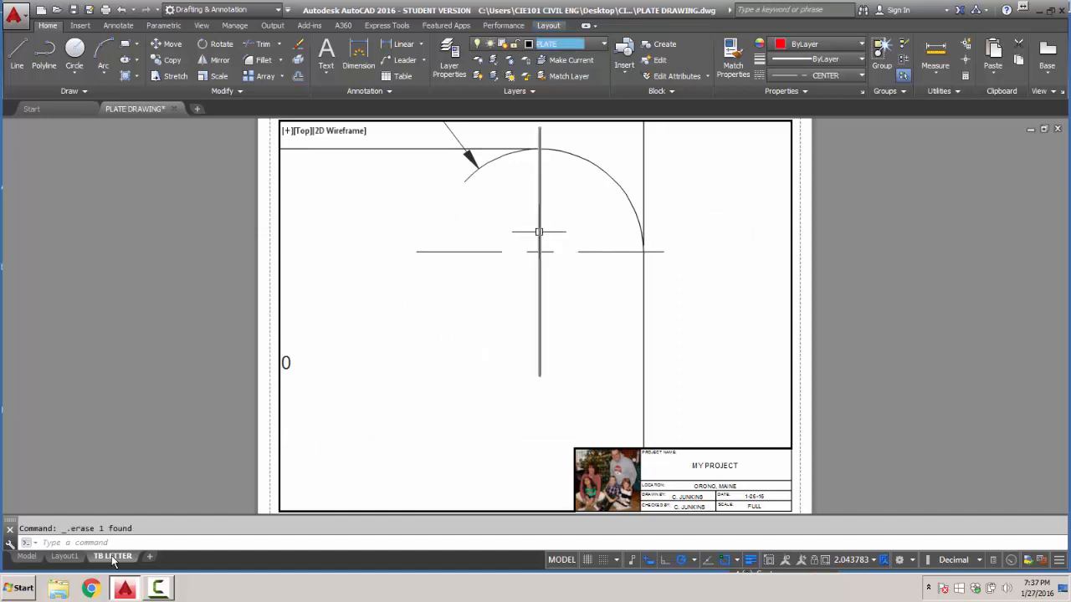
pyautogui.click(540, 232)
pyautogui.press('Delete')
# Try erasing the R0.5 radius dimension with its center mark, and undo the erasure.
pyautogui.scroll(-3, 579, 240)
pyautogui.scroll(5, 585, 303)
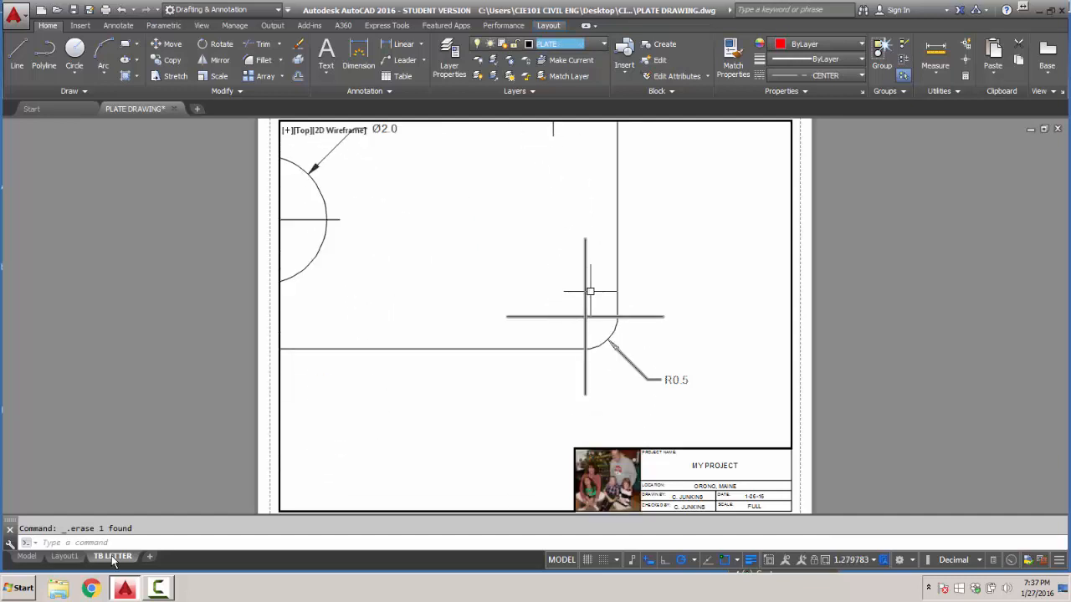
pyautogui.click(585, 306)
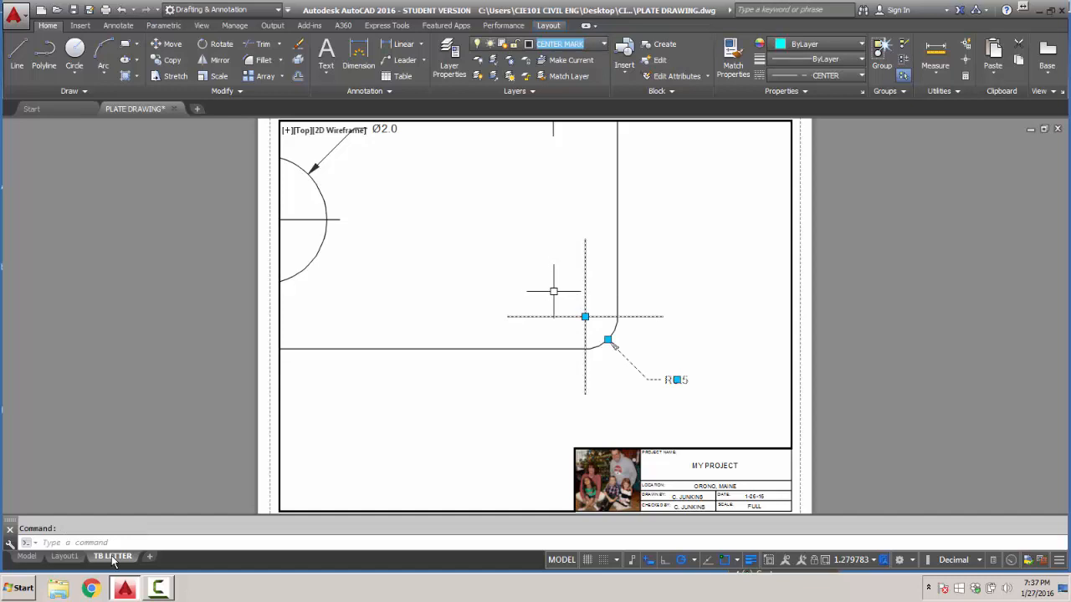
pyautogui.press('Delete')
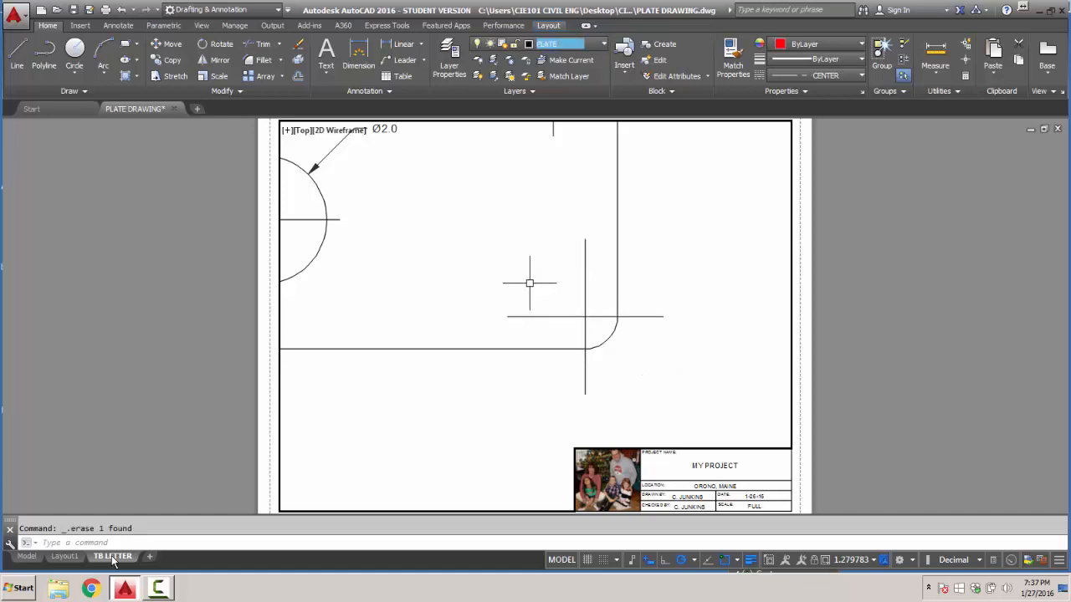
pyautogui.hotkey('ctrl', 'z')
# Erase the separate vertical and horizontal center lines overlapping the center mark of the R0.5 corner.
pyautogui.click(583, 299)
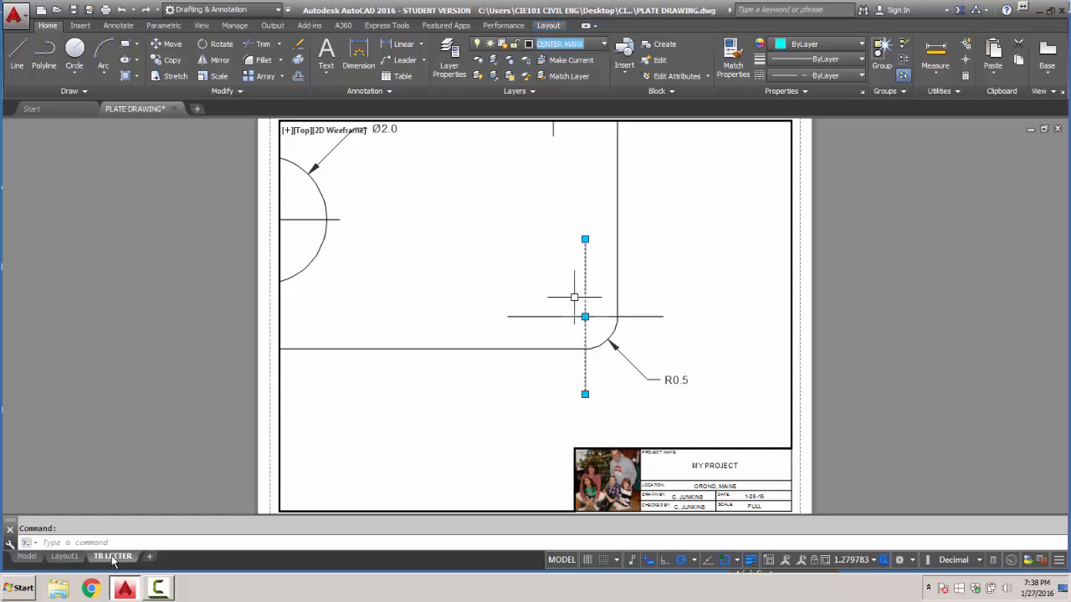
pyautogui.press('Delete')
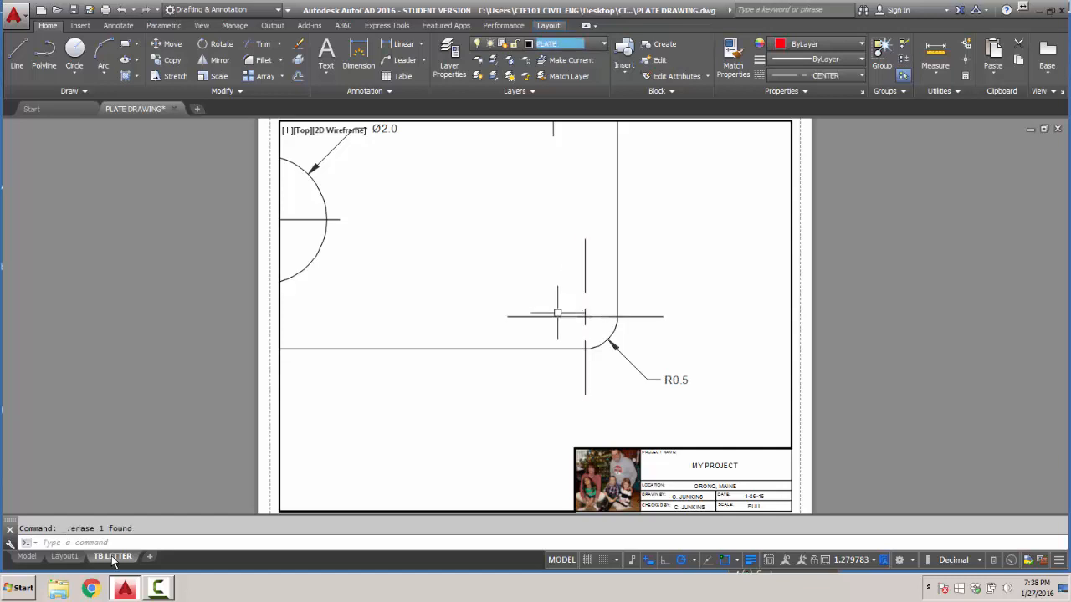
pyautogui.click(558, 316)
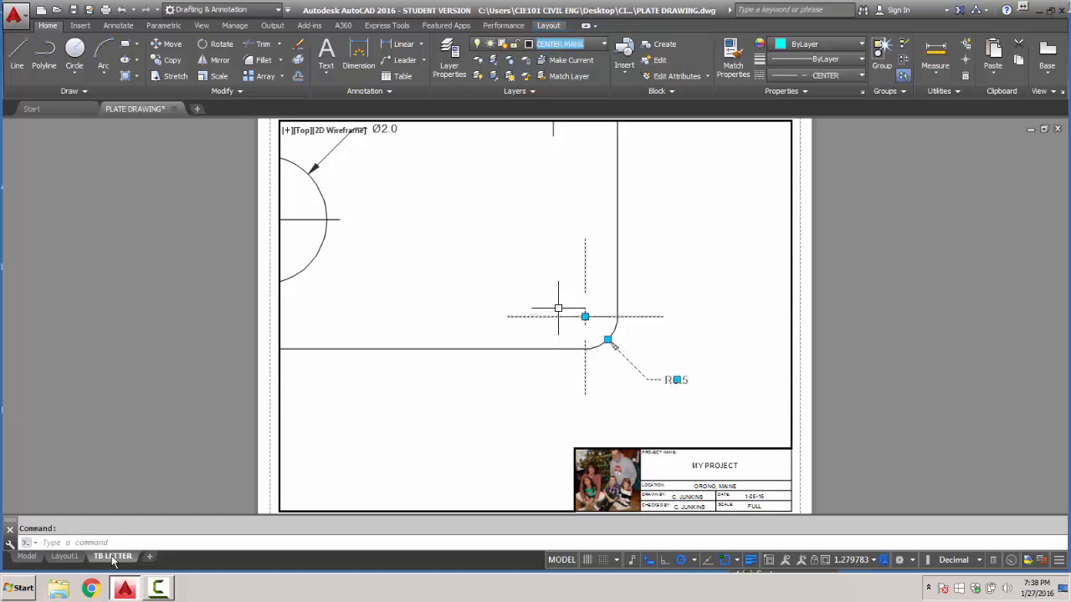
pyautogui.press('Escape')
pyautogui.click(574, 316)
pyautogui.rightClick(556, 284)
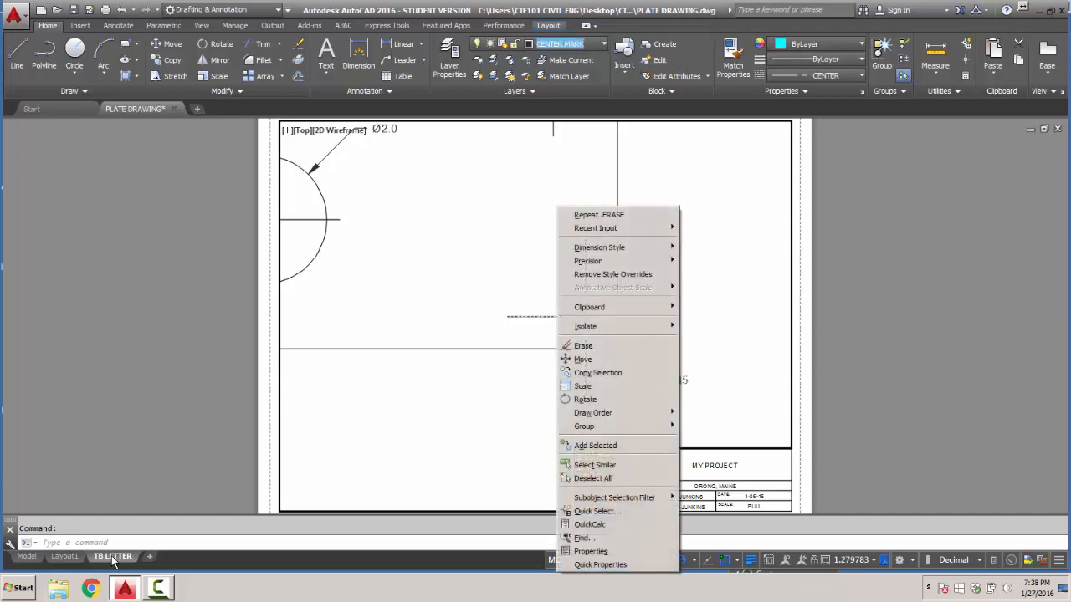
pyautogui.press('Escape')
pyautogui.press('Escape')
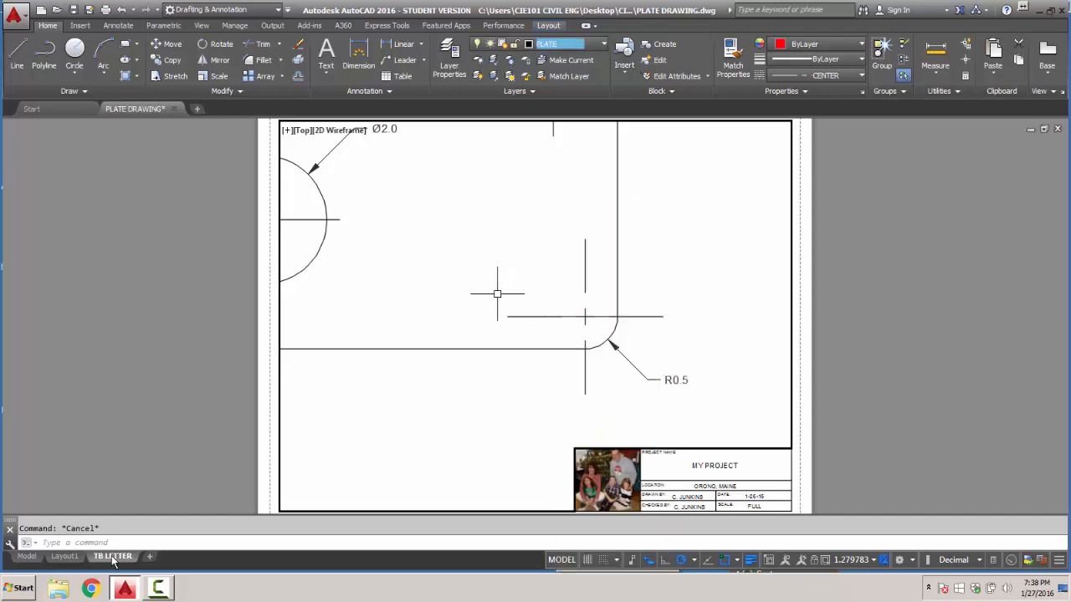
pyautogui.click(497, 295)
pyautogui.click(704, 331)
pyautogui.press('Delete')
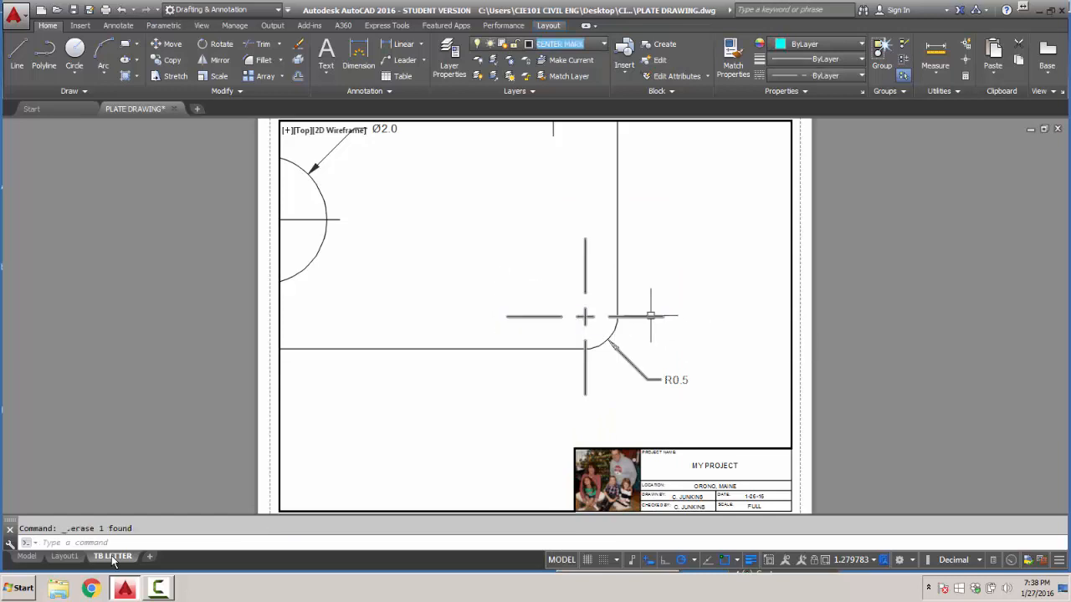
# Erase the separate horizontal and vertical center lines overlapping the center mark of the Ø2.0 circle.
pyautogui.scroll(-2, 661, 309)
pyautogui.click(358, 236)
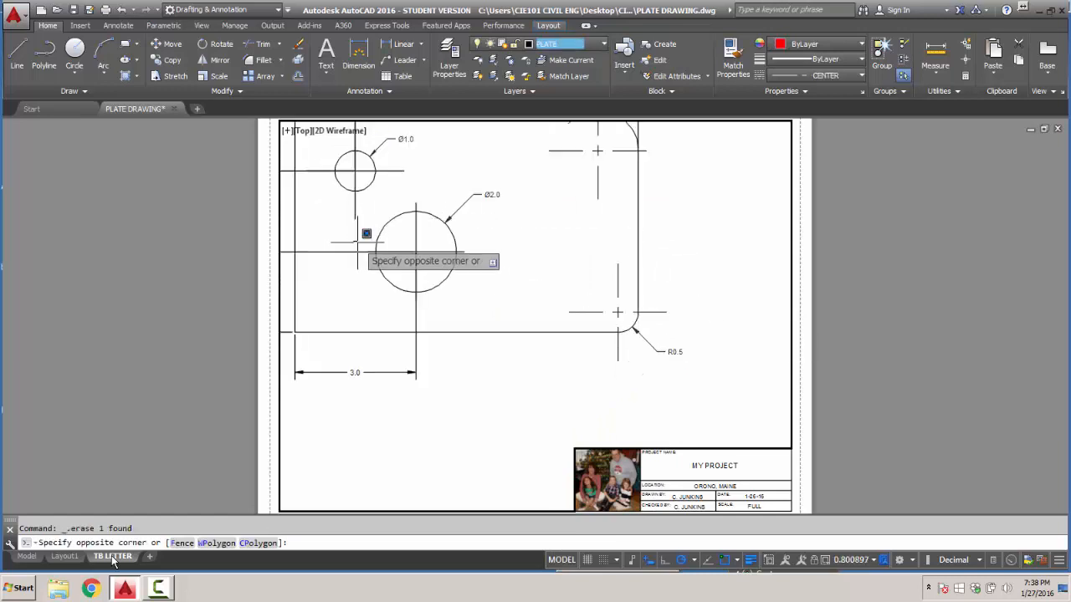
pyautogui.click(498, 256)
pyautogui.press('Delete')
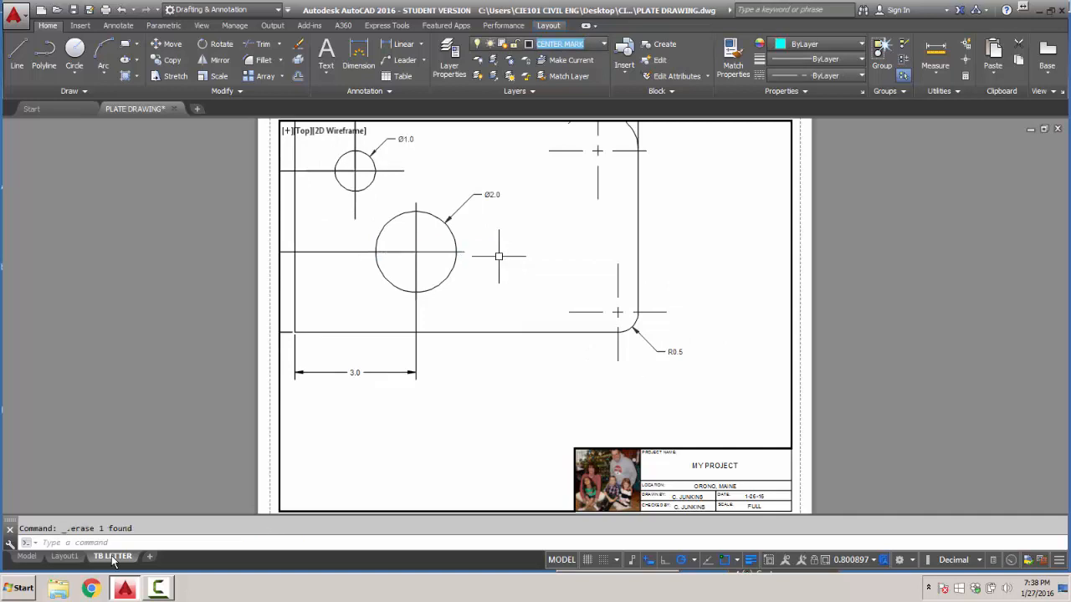
pyautogui.click(404, 192)
pyautogui.click(435, 298)
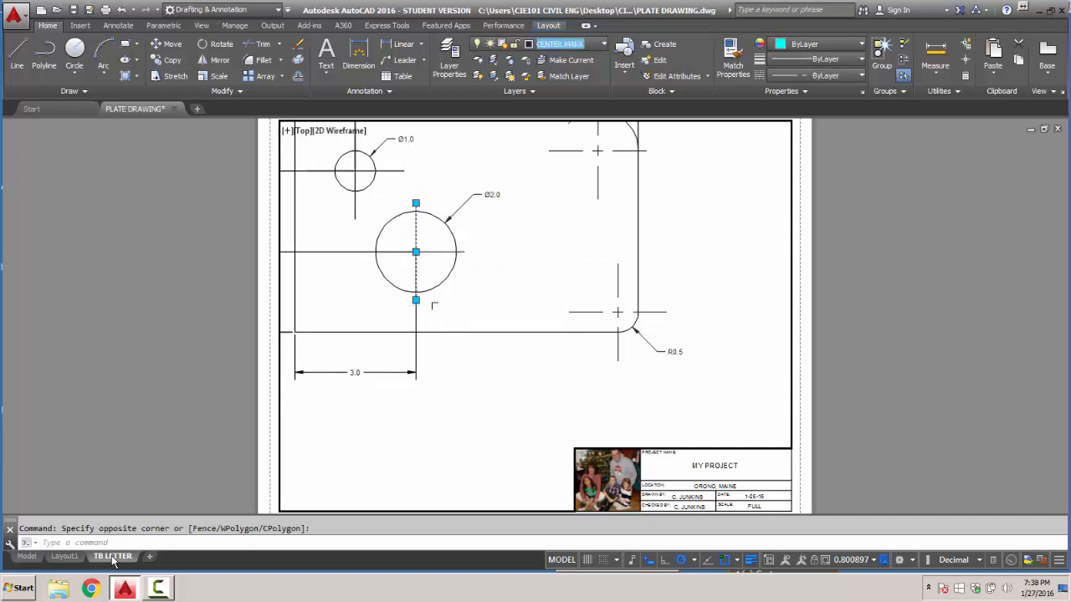
pyautogui.press('Delete')
# Erase the separate vertical and horizontal center lines overlapping the center mark of the Ø1.0 circle.
pyautogui.moveTo(351, 232); pyautogui.dragTo(368, 277, button='middle')
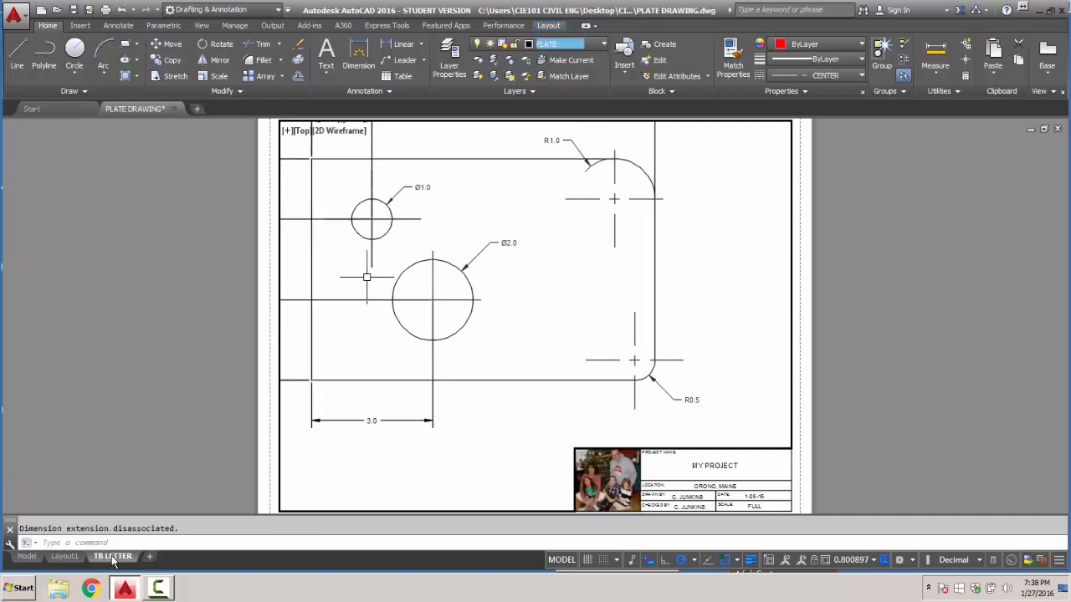
pyautogui.click(366, 277)
pyautogui.click(390, 163)
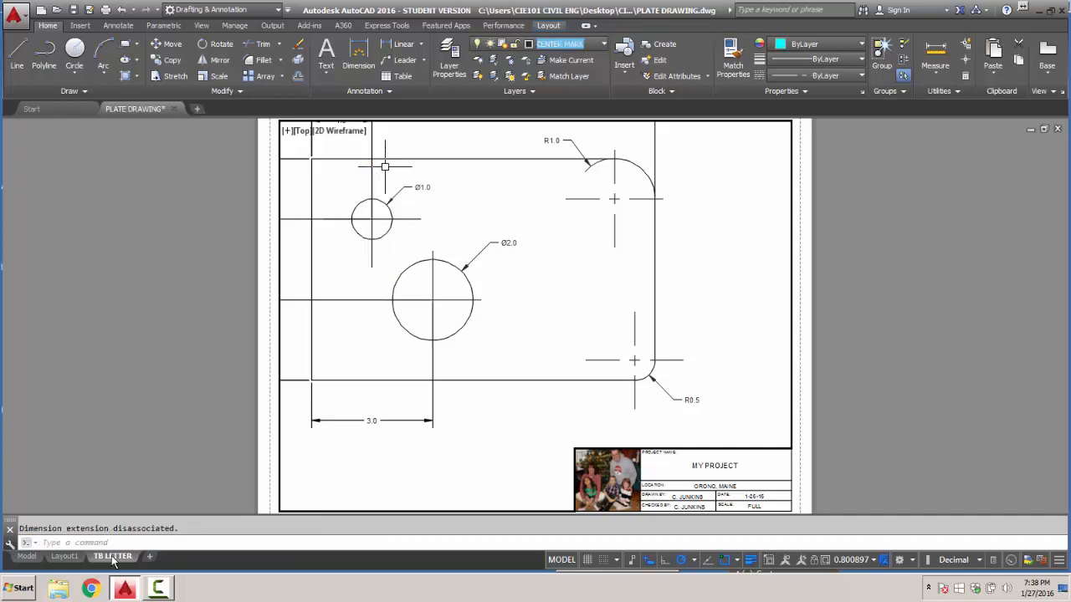
pyautogui.click(320, 209)
pyautogui.click(431, 227)
pyautogui.press('Delete')
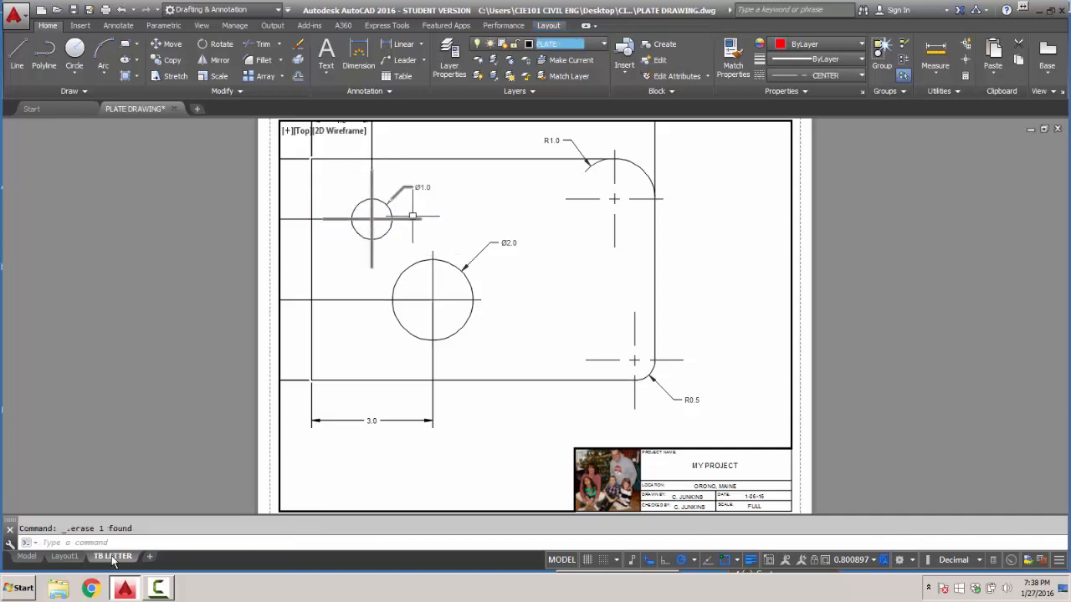
# Set the linetype of the Ø1.0 and Ø2.0 diameter dimensions to ByLayer.
pyautogui.click(412, 217)
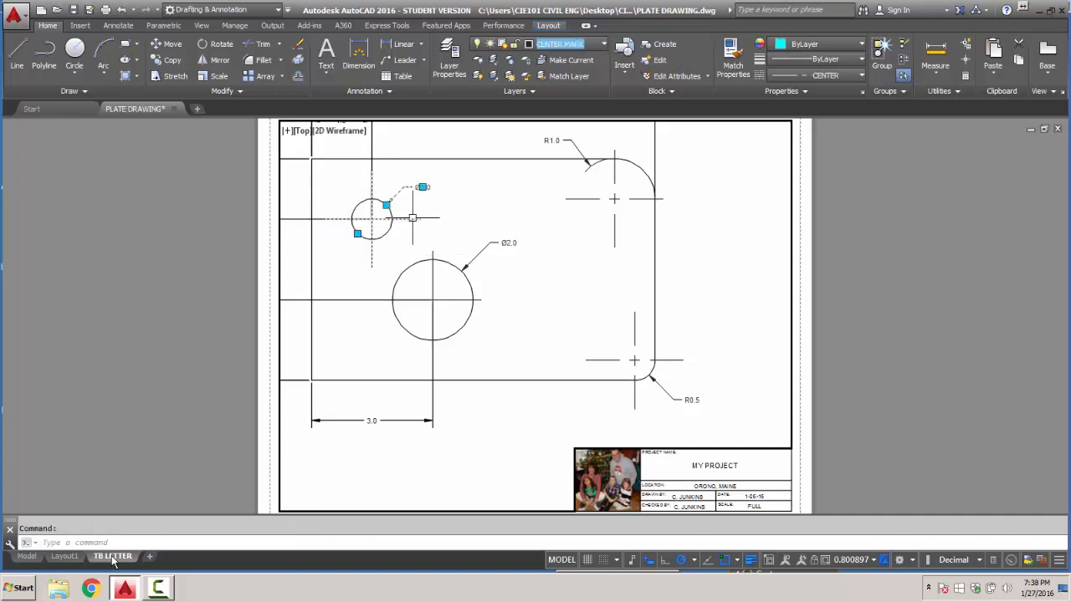
pyautogui.click(476, 300)
pyautogui.click(816, 75)
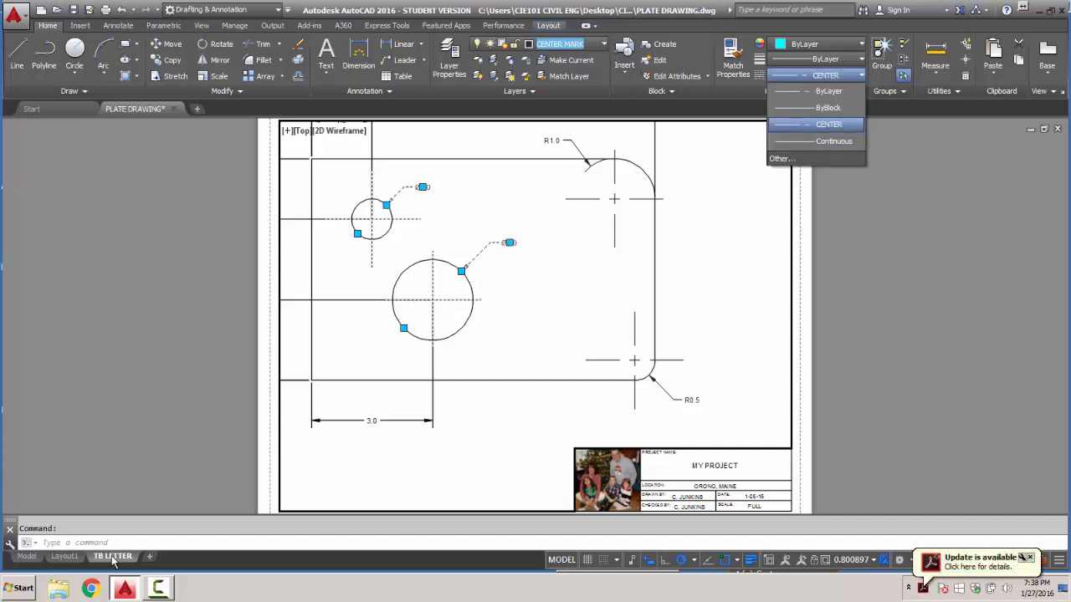
pyautogui.click(828, 90)
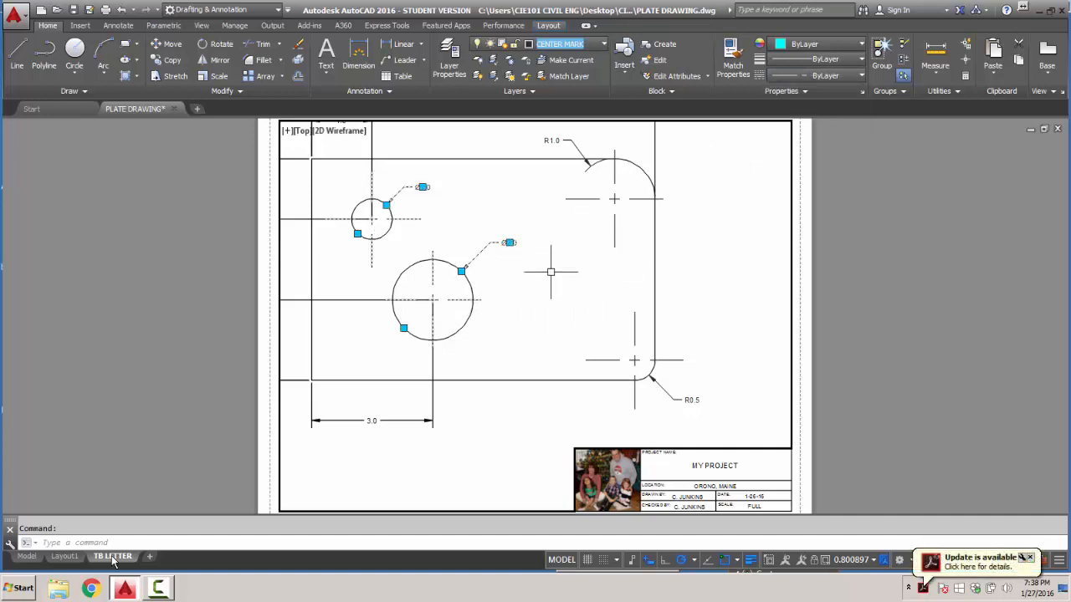
pyautogui.press('Escape')
pyautogui.scroll(2, 331, 221)
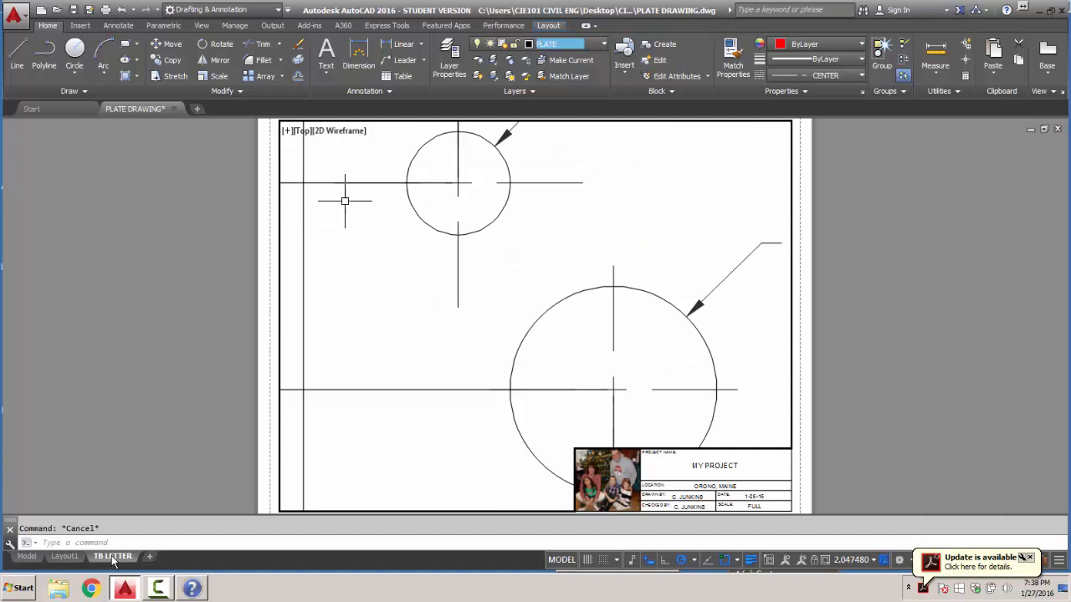
pyautogui.press('F1')
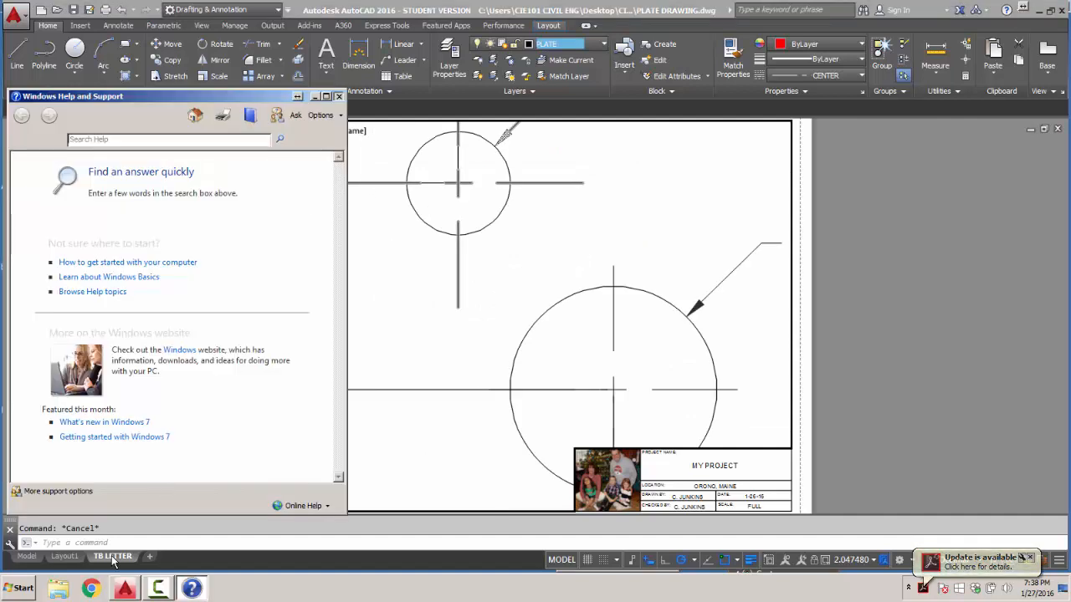
pyautogui.click(338, 96)
pyautogui.scroll(-2, 390, 213)
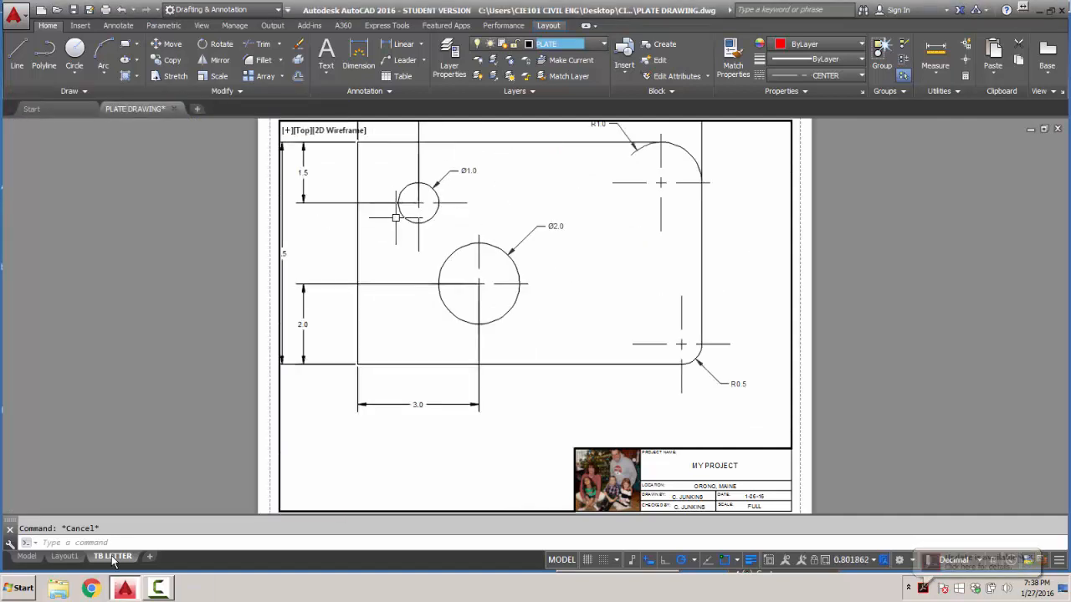
# Shorten the vertical 1.5 dimension's extension line from the Ø1.0 circle's center back to just inside the plate's left edge, clear of the center mark.
pyautogui.scroll(2, 494, 254)
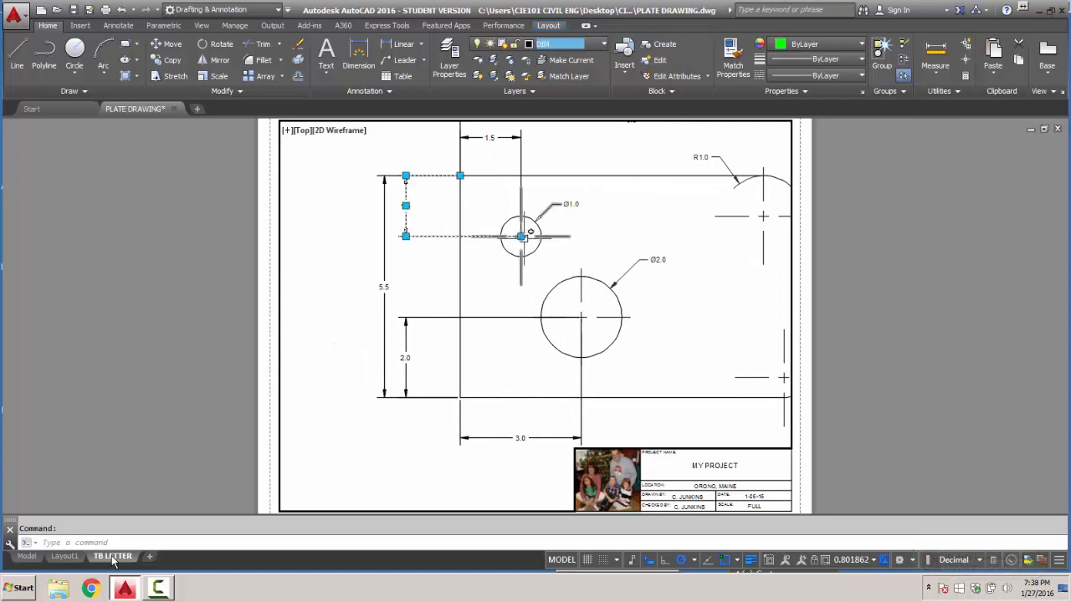
pyautogui.scroll(2, 518, 236)
pyautogui.click(518, 236)
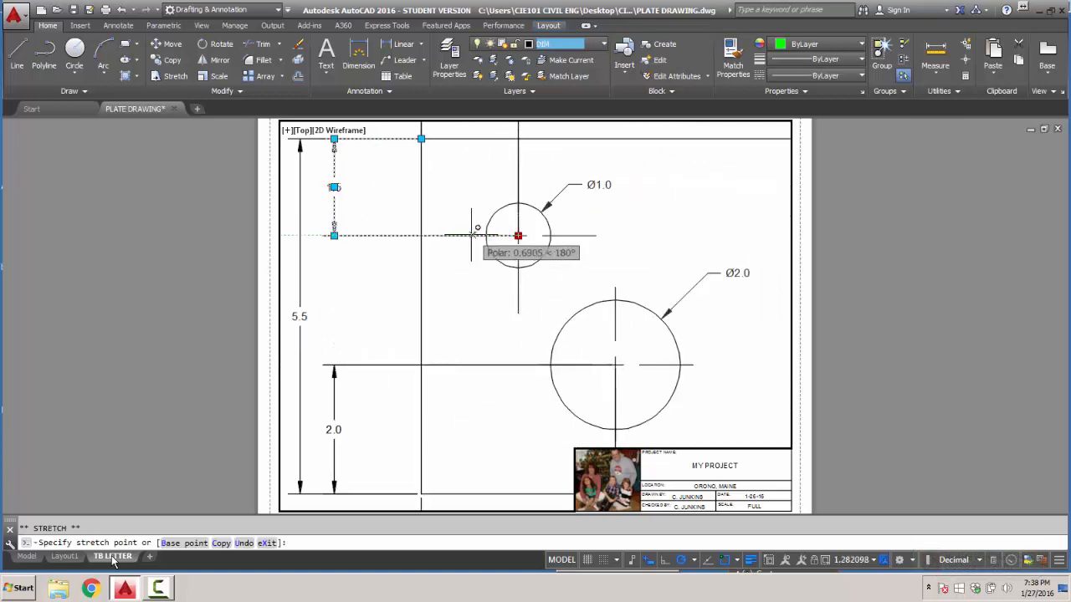
pyautogui.click(451, 284)
pyautogui.click(518, 173)
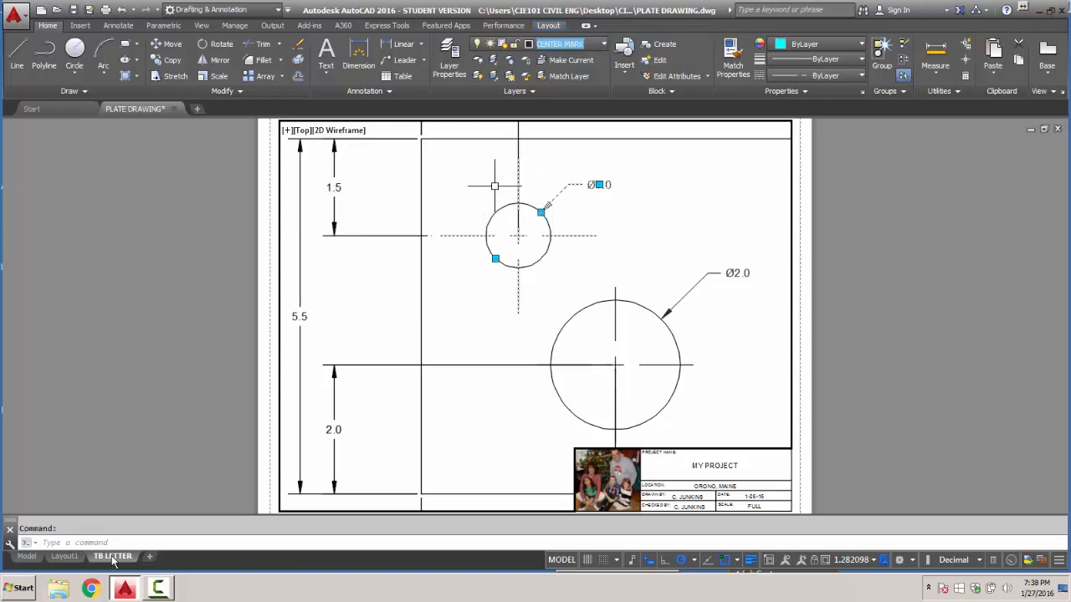
pyautogui.moveTo(495, 186); pyautogui.dragTo(493, 241, button='middle')
pyautogui.press('Escape')
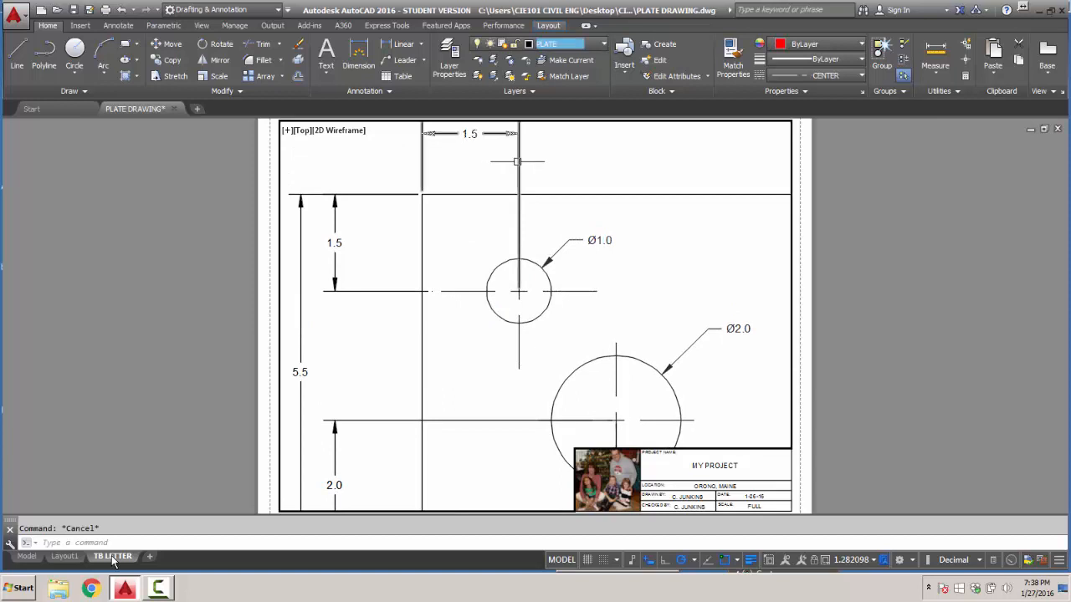
# Shorten the horizontal 1.5 dimension's extension line from the Ø1.0 circle's center to just below the plate's top edge, above the center mark.
pyautogui.click(517, 163)
pyautogui.click(518, 292)
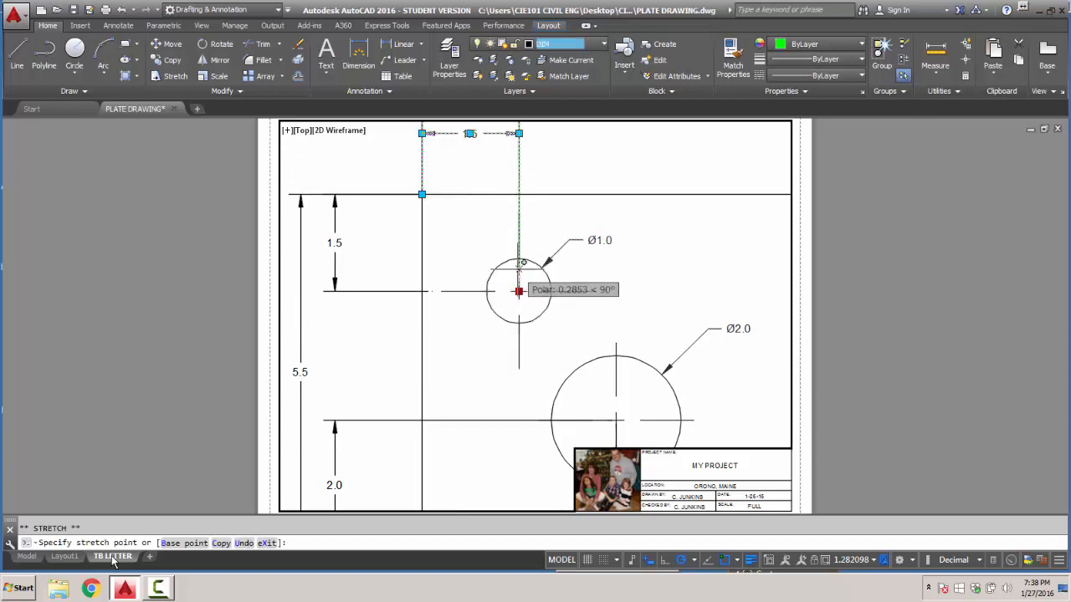
pyautogui.click(518, 204)
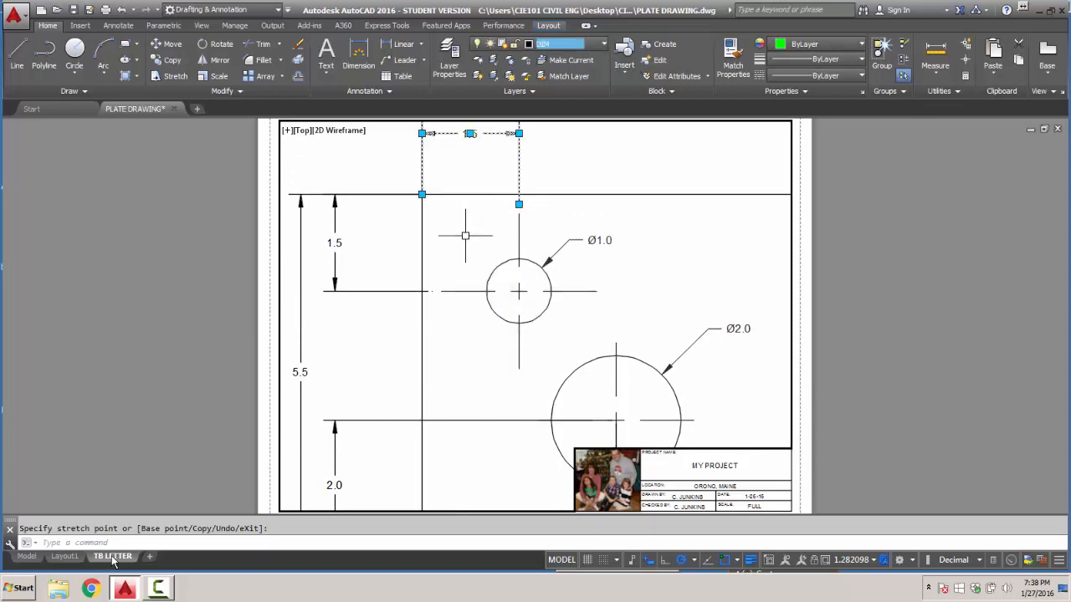
pyautogui.press('Escape')
# Shorten the 2.0 dimension's extension line from the Ø2.0 circle's center to a point left of its center mark.
pyautogui.scroll(-3, 456, 222)
pyautogui.moveTo(469, 334); pyautogui.dragTo(469, 267, button='middle')
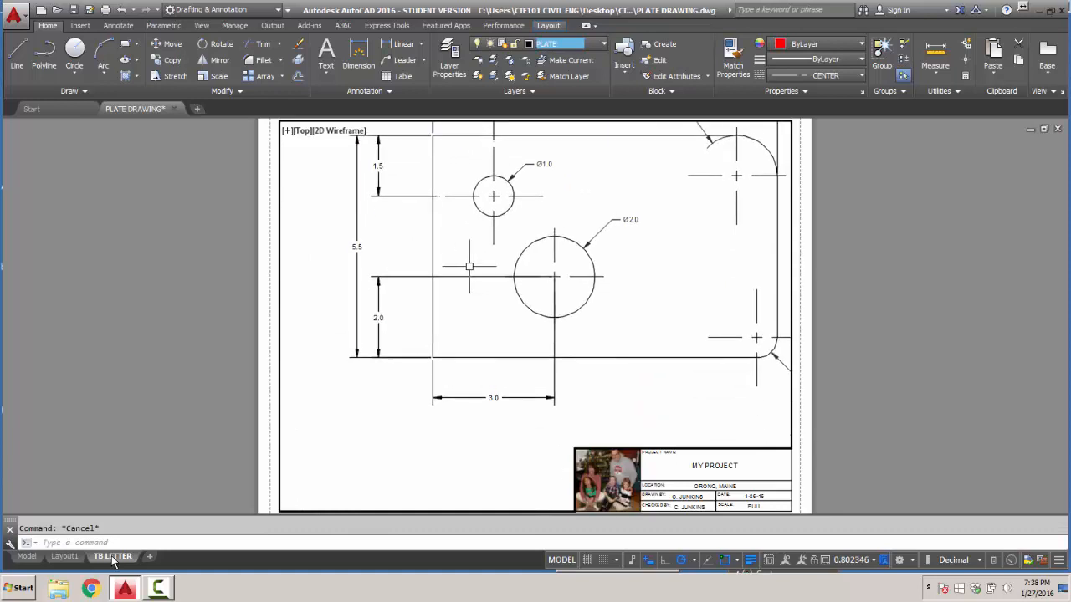
pyautogui.click(444, 276)
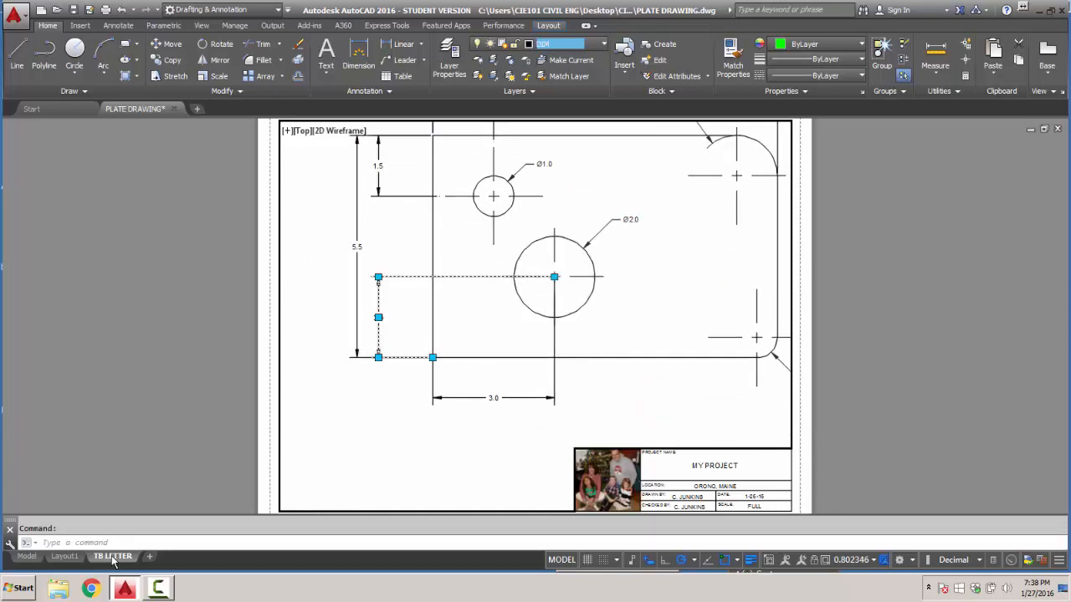
pyautogui.click(554, 276)
pyautogui.click(489, 276)
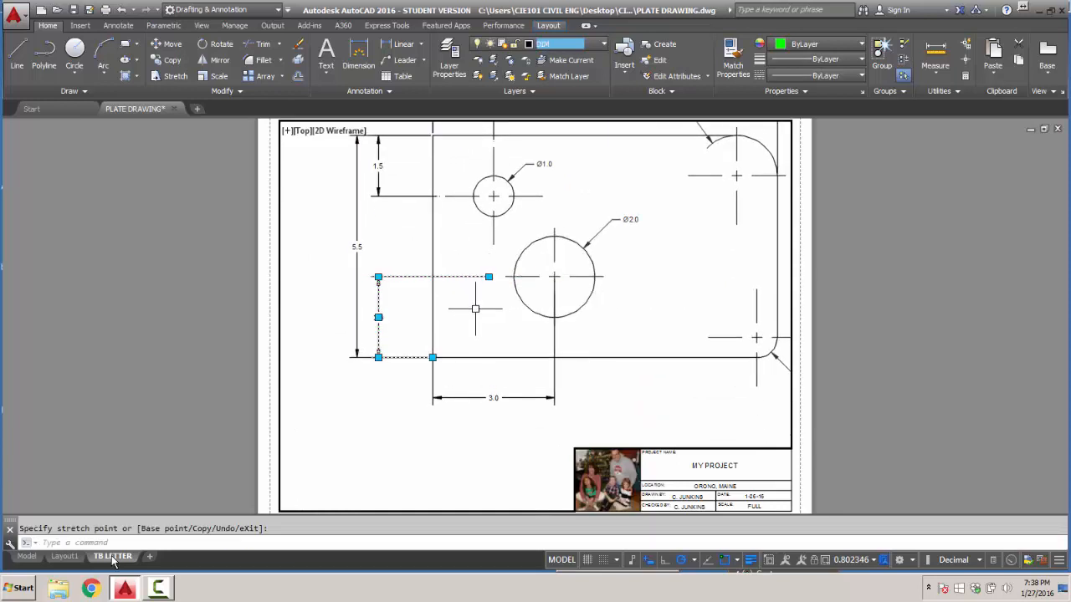
pyautogui.press('Escape')
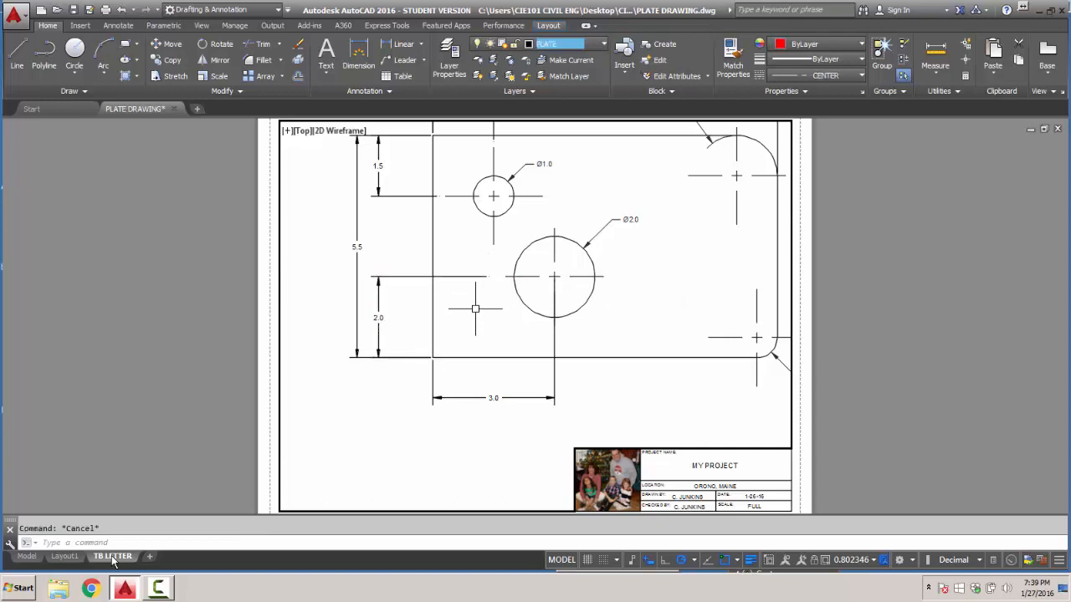
# Pull the 3.0 dimension's extension line off the Ø2.0 circle's center, ending it a small gap below the center mark.
pyautogui.click(555, 345)
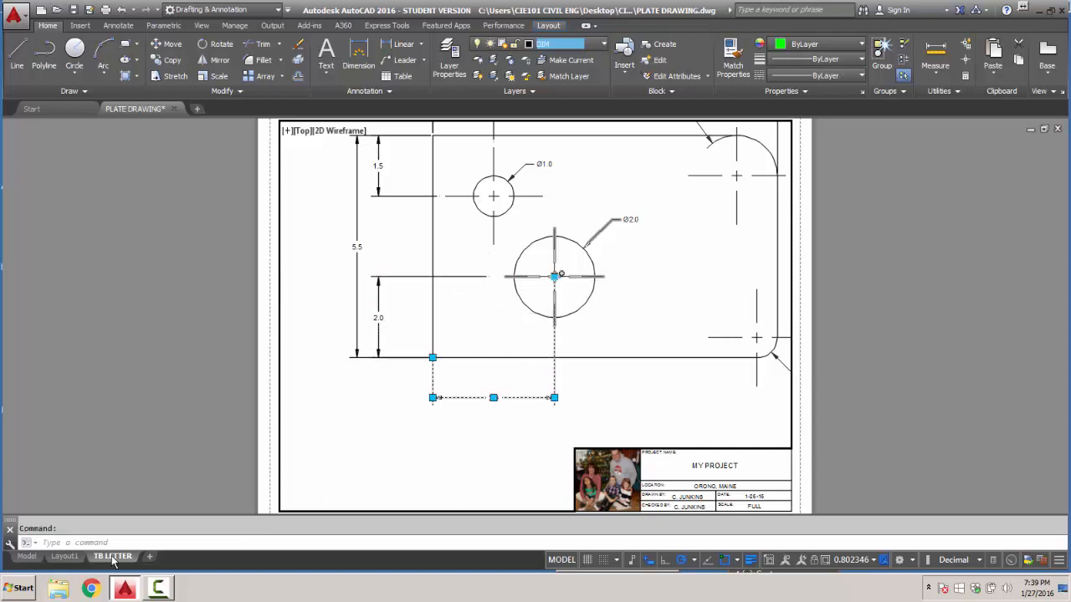
pyautogui.click(553, 276)
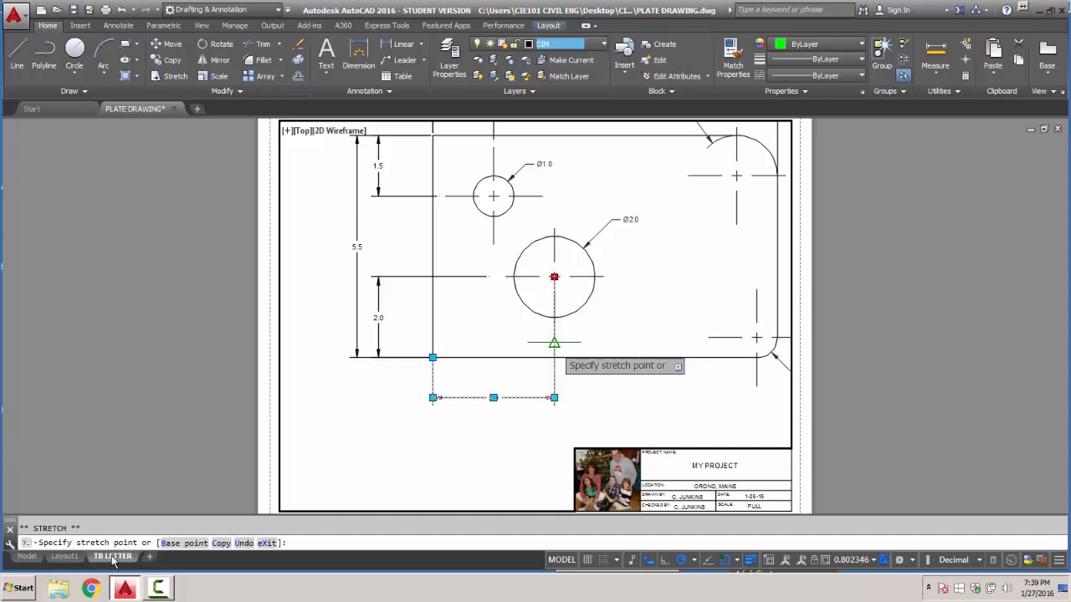
pyautogui.click(554, 347)
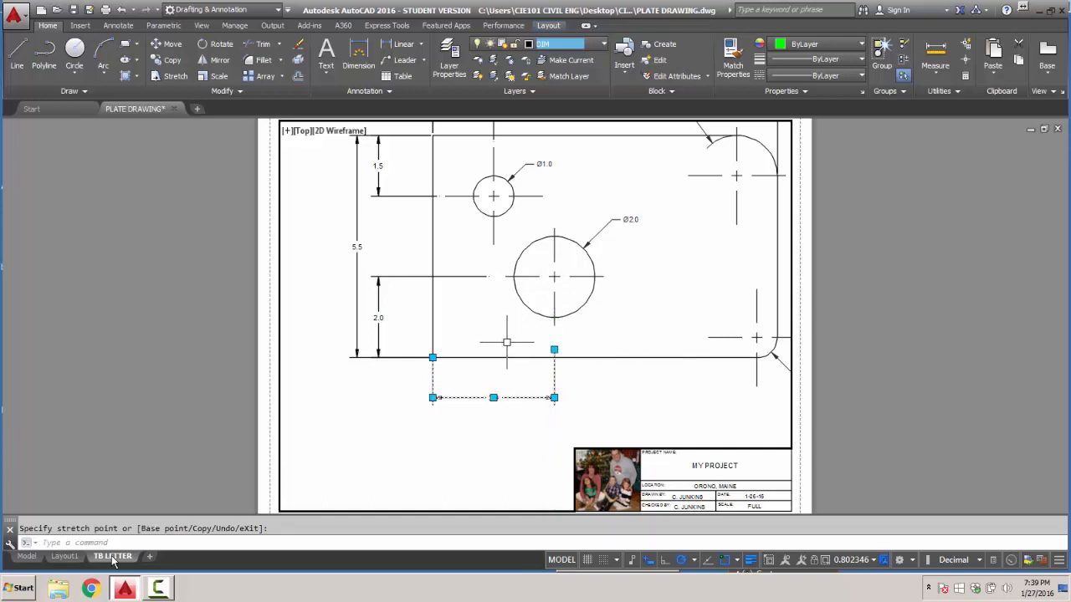
pyautogui.scroll(4, 553, 335)
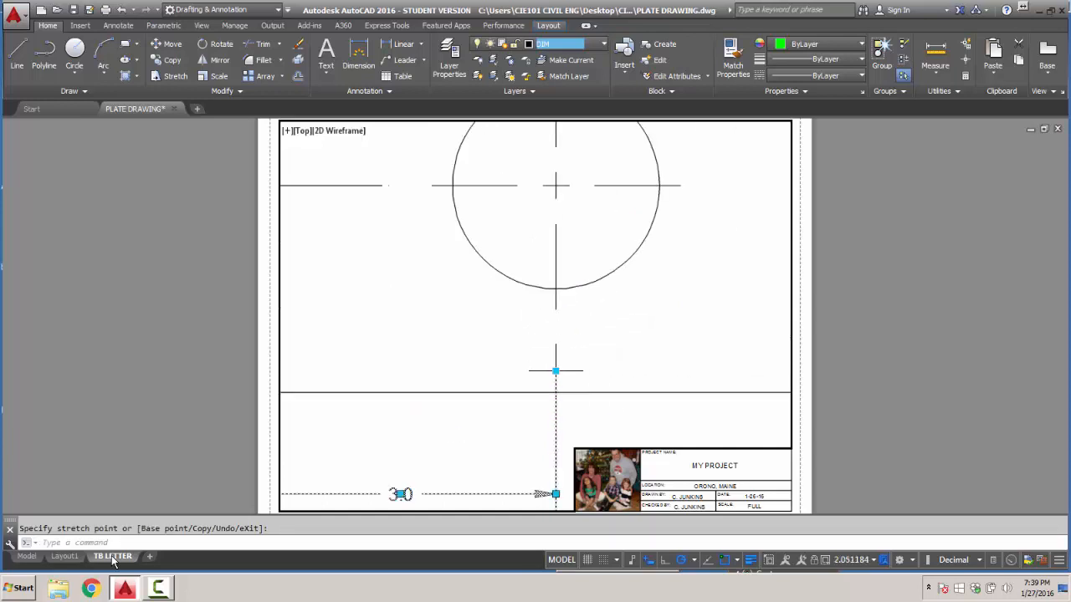
pyautogui.click(556, 370)
pyautogui.click(556, 321)
# Lengthen the 2.0 dimension's extension line about 0.22 horizontally toward the Ø2.0 circle, leaving a small gap before its center mark.
pyautogui.scroll(-2, 507, 316)
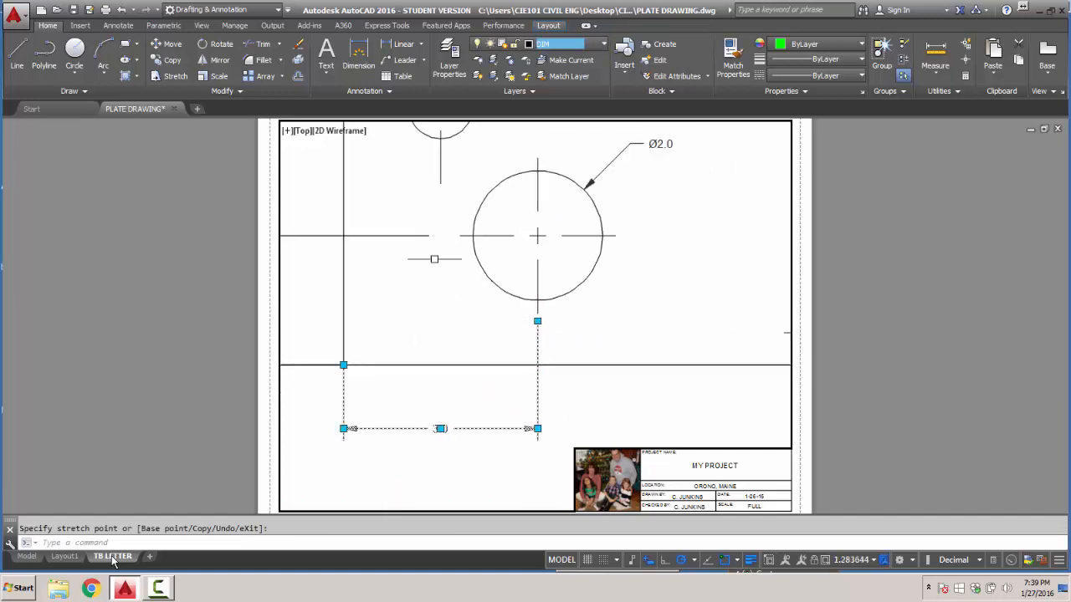
pyautogui.click(428, 236)
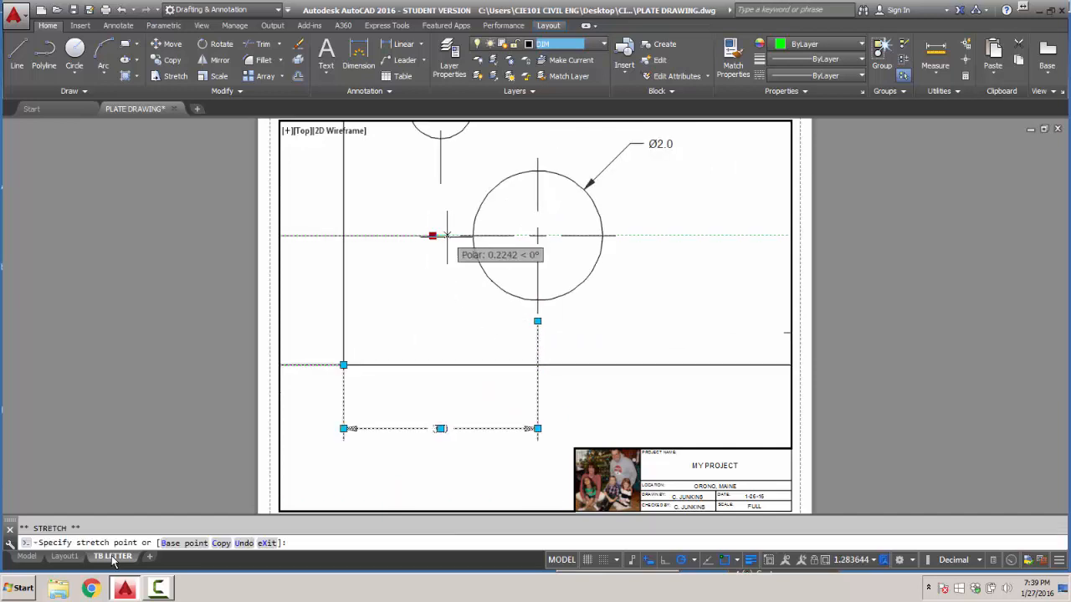
pyautogui.click(448, 236)
pyautogui.press('Escape')
pyautogui.scroll(-2, 441, 306)
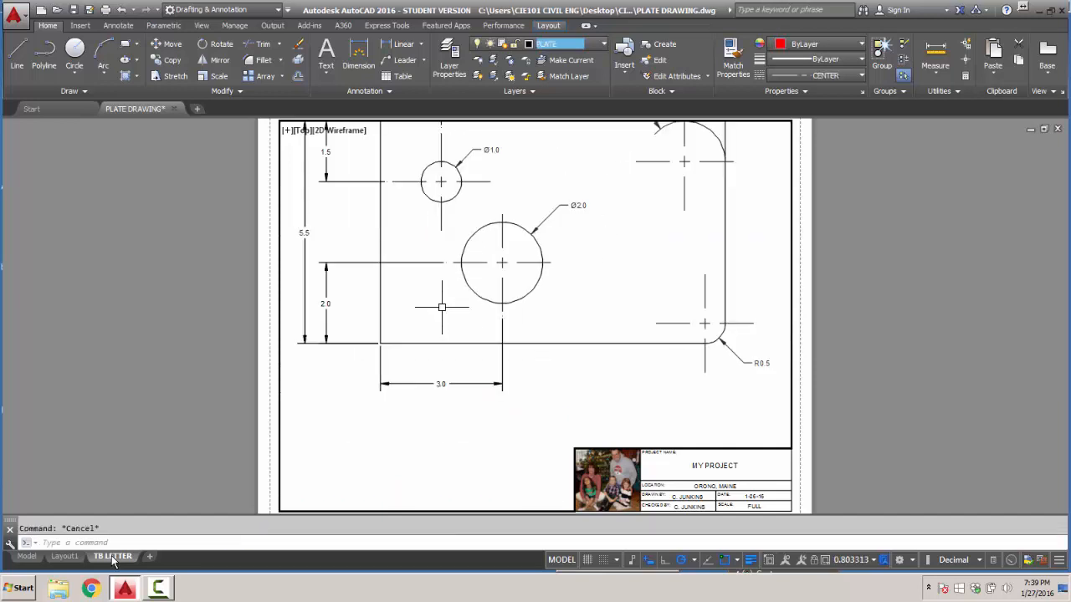
# Set the TB LETTER viewport's scale back to 1:2 and reposition the plate toward the middle of the sheet.
pyautogui.scroll(-2, 442, 307)
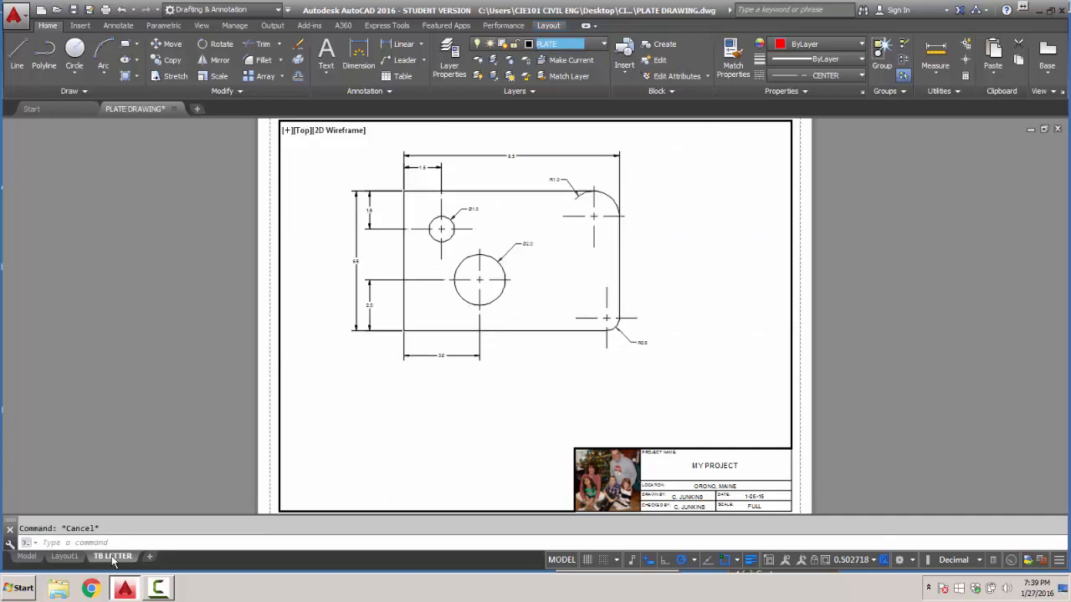
pyautogui.click(853, 560)
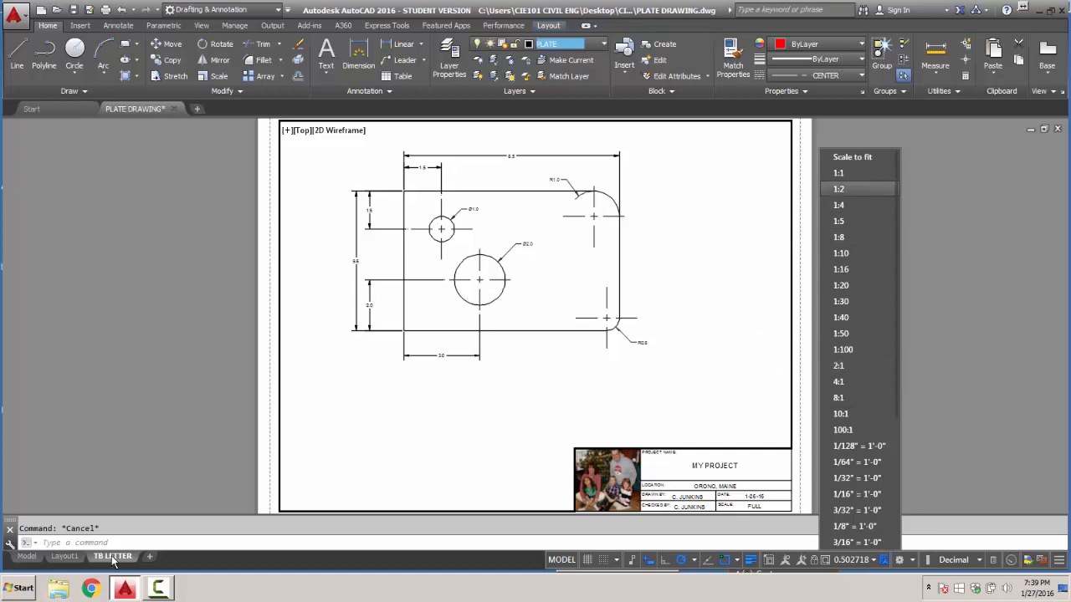
pyautogui.click(838, 189)
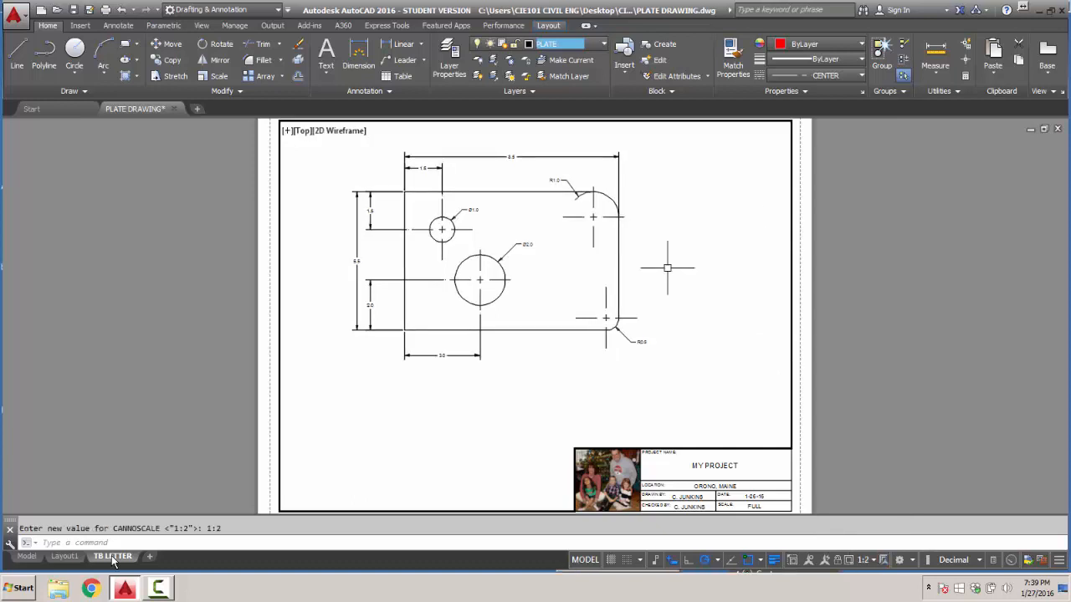
pyautogui.moveTo(554, 282); pyautogui.dragTo(616, 299, button='middle')
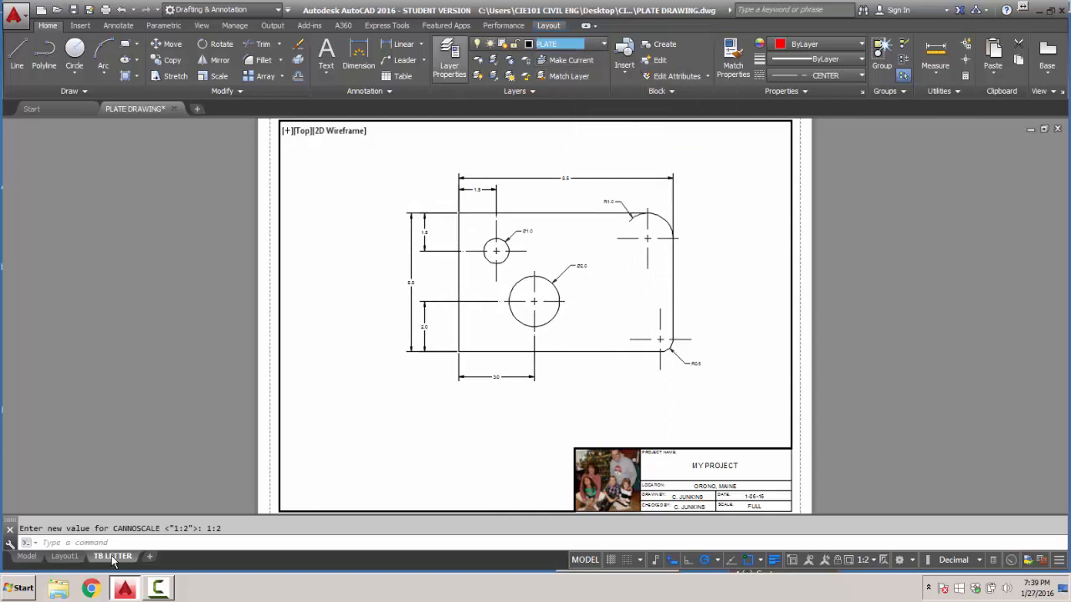
# Review the viewport color, linetype and lineweight overrides of the CENTER MARK, DIM and PLATE layers.
pyautogui.click(450, 59)
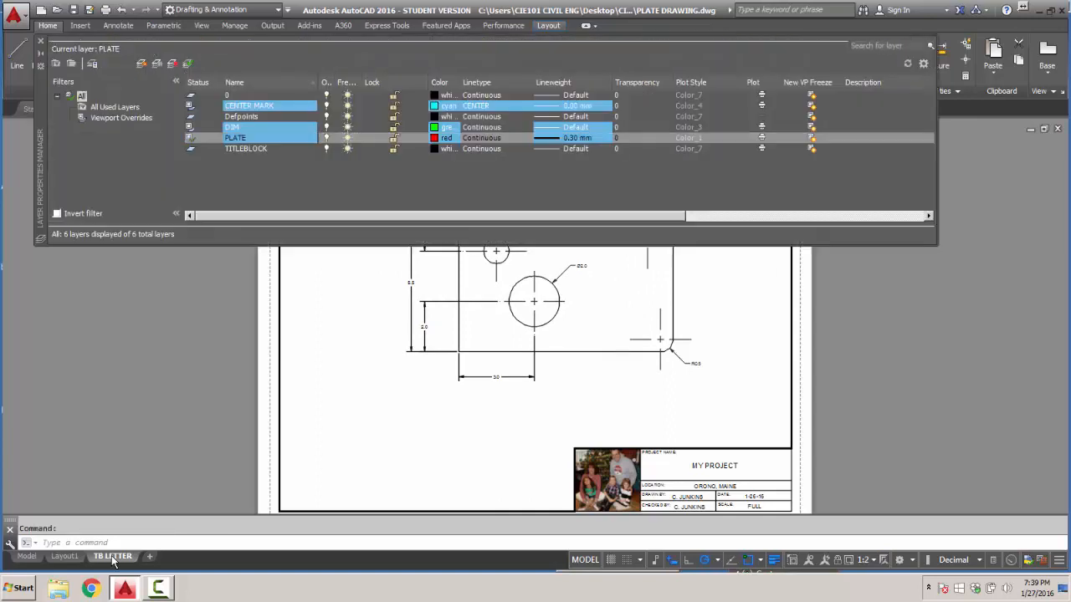
pyautogui.moveTo(561, 216); pyautogui.dragTo(801, 216)
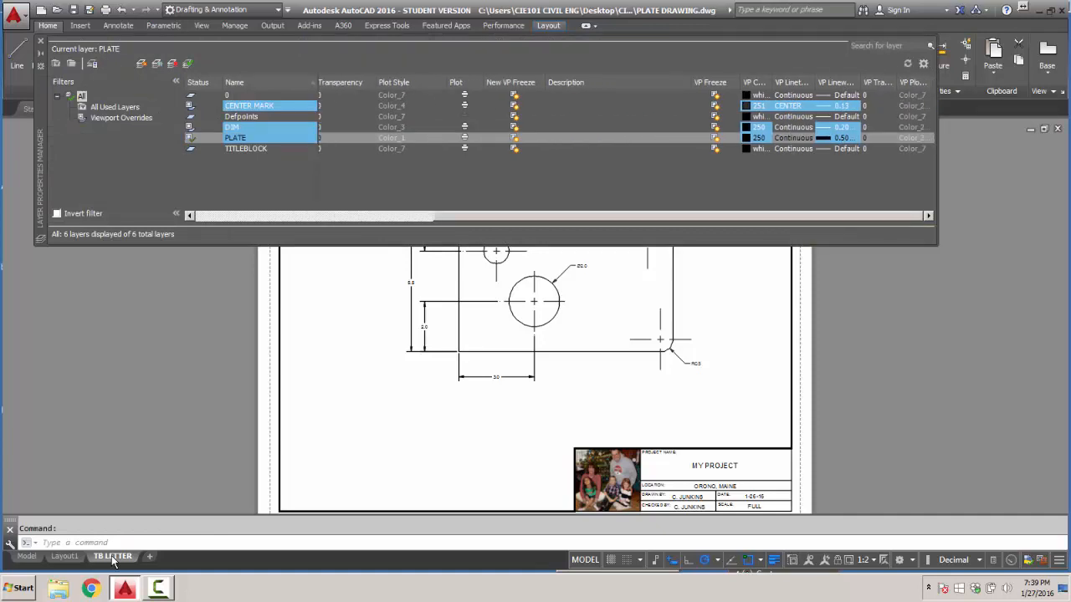
pyautogui.click(40, 41)
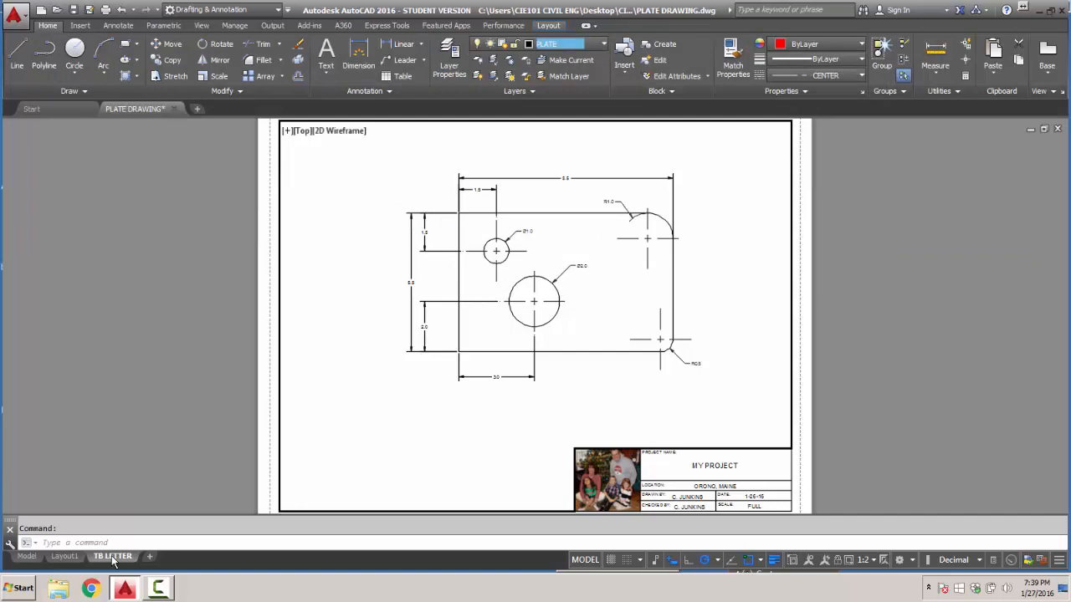
# Return to paper space and set the title block's project name attribute to PLATE DRAWING.
pyautogui.click(113, 557)
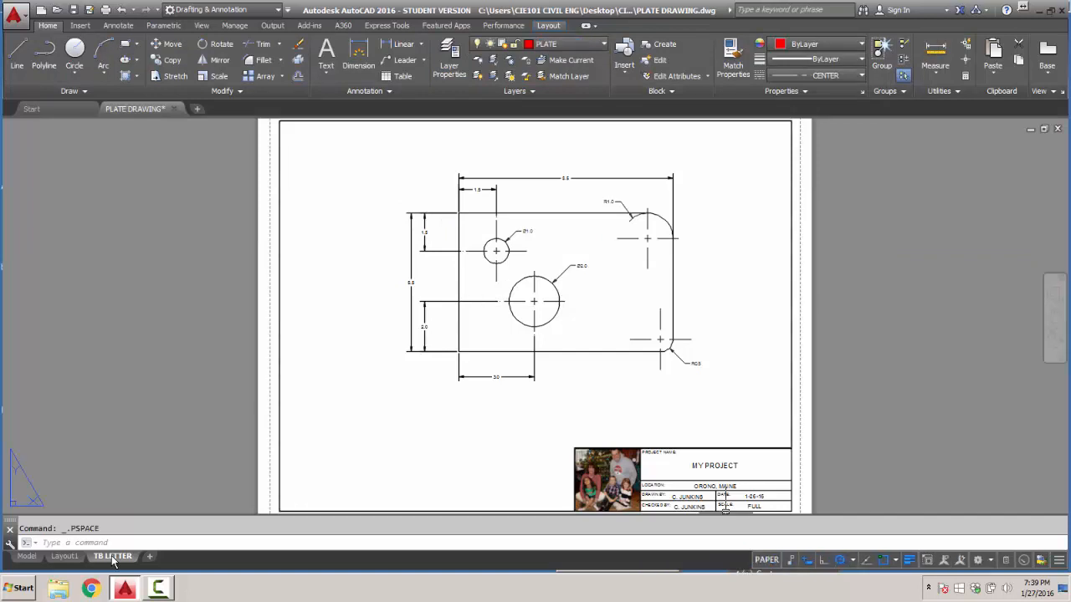
pyautogui.doubleClick(710, 465)
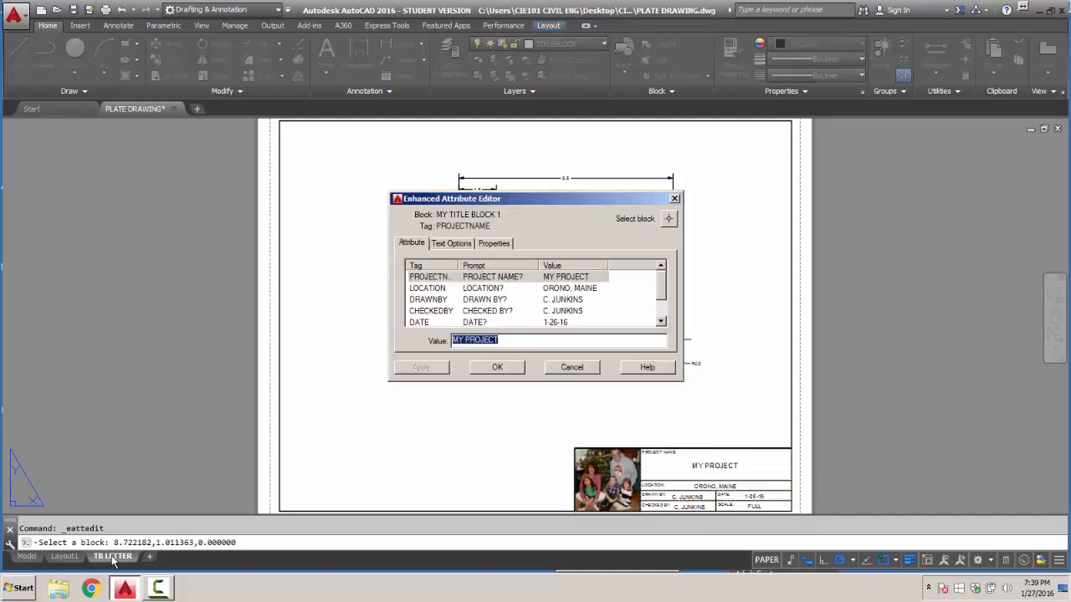
pyautogui.write('p')
pyautogui.press('BackSpace')
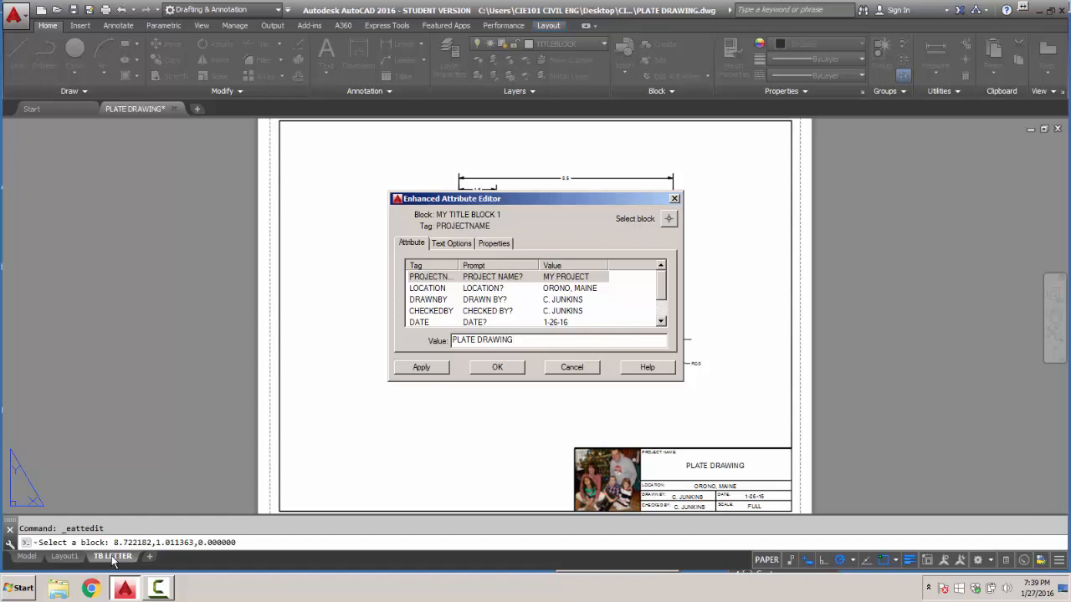
pyautogui.press('Return')
pyautogui.press('Return')
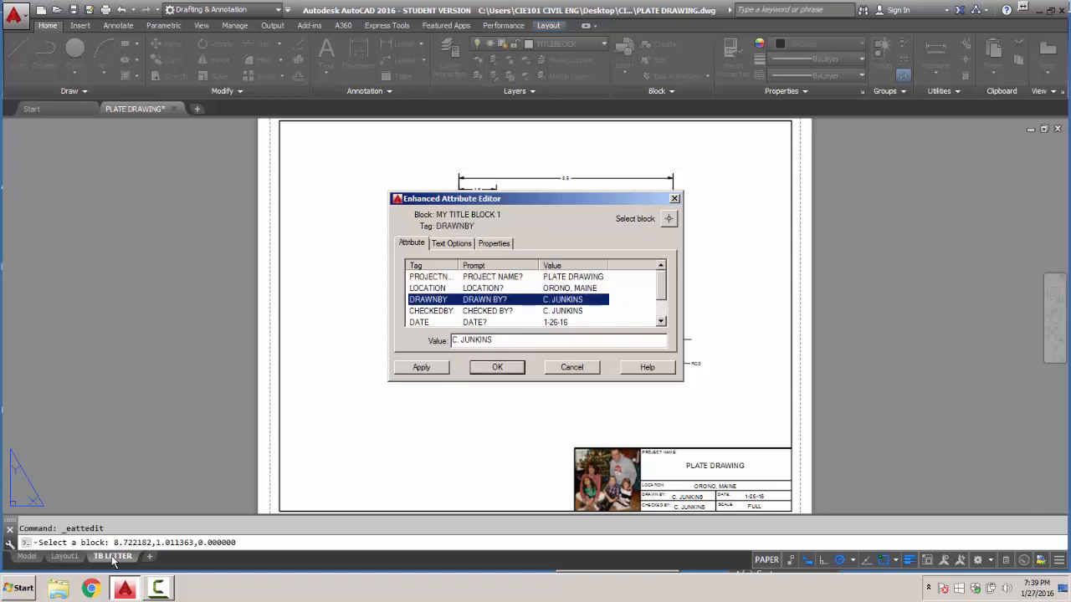
# Set the title block's date to 1-27-16 and its scale to HALF, and accept the attribute changes.
pyautogui.press('Return')
pyautogui.press('Return')
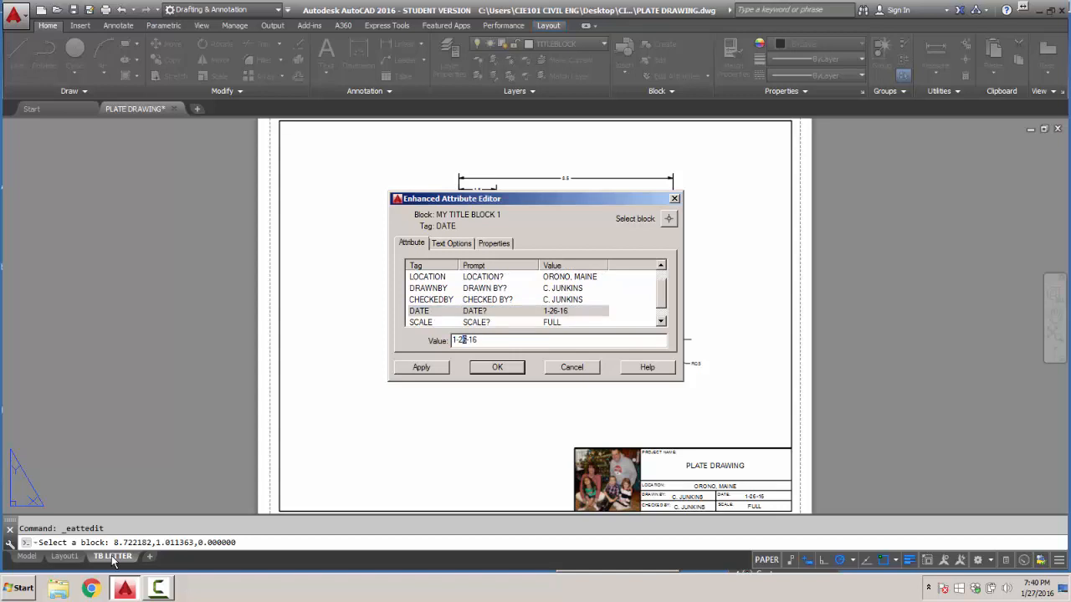
pyautogui.press('Tab')
pyautogui.press('Return')
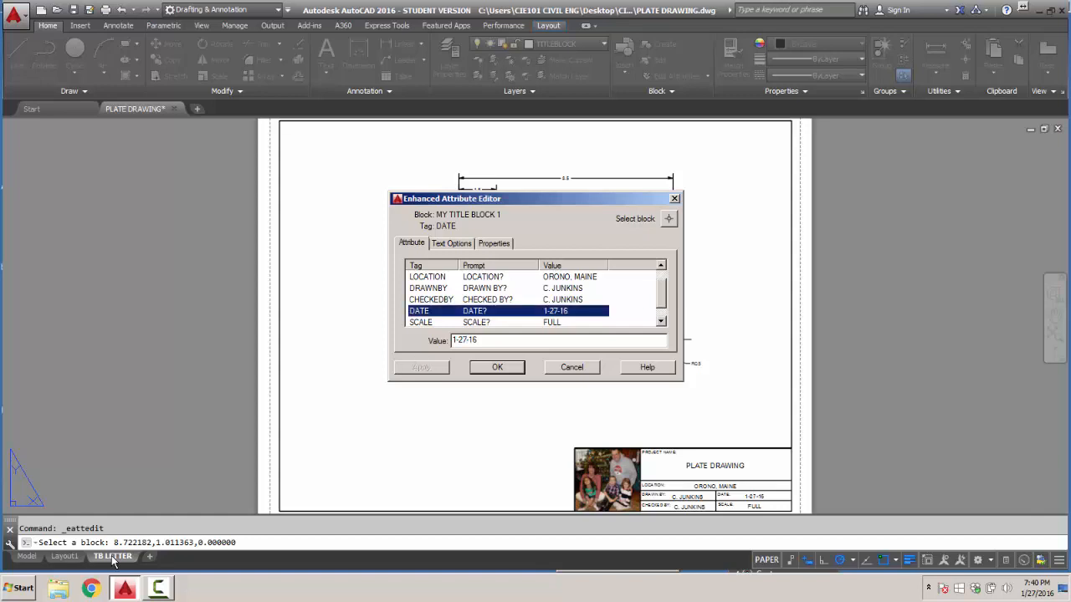
pyautogui.press('Down')
pyautogui.press('Tab')
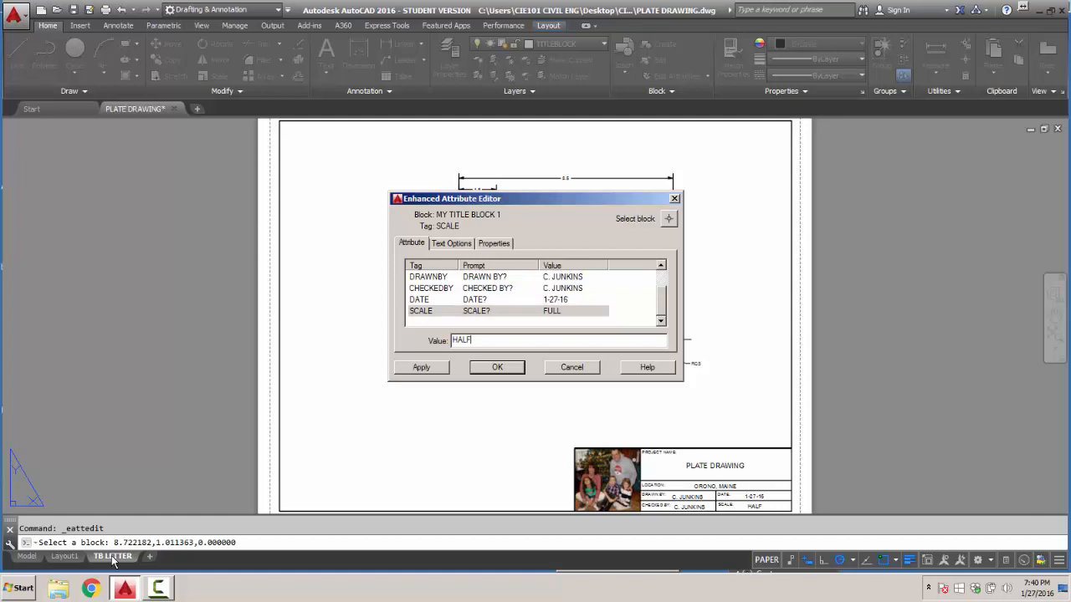
pyautogui.click(497, 368)
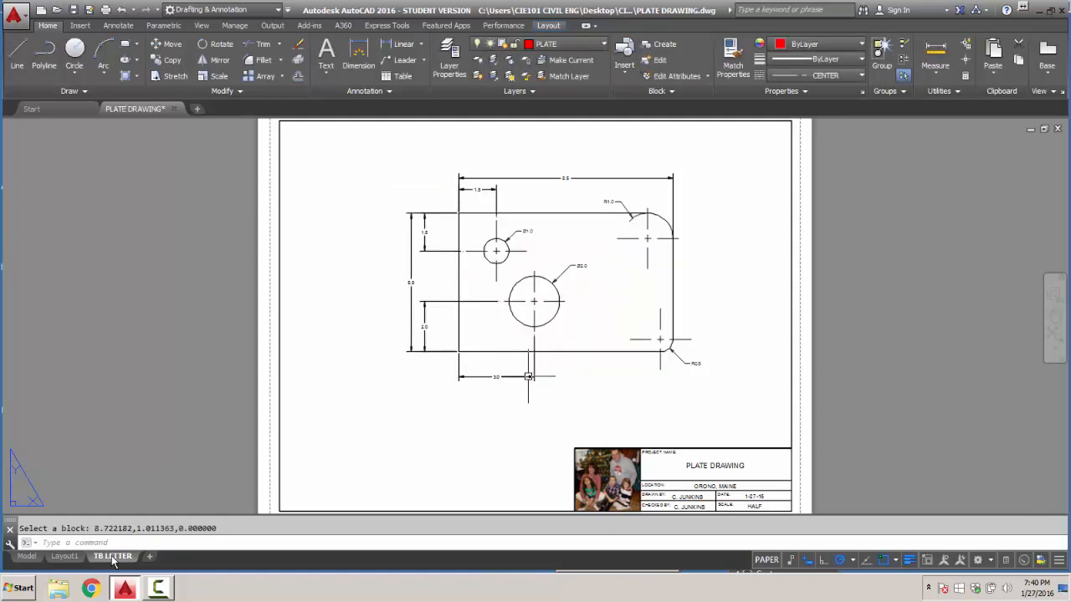
# Examine the plate's lineweights and dimensions and the updated title block text on the layout sheet.
pyautogui.moveTo(528, 376); pyautogui.dragTo(426, 276, button='middle')
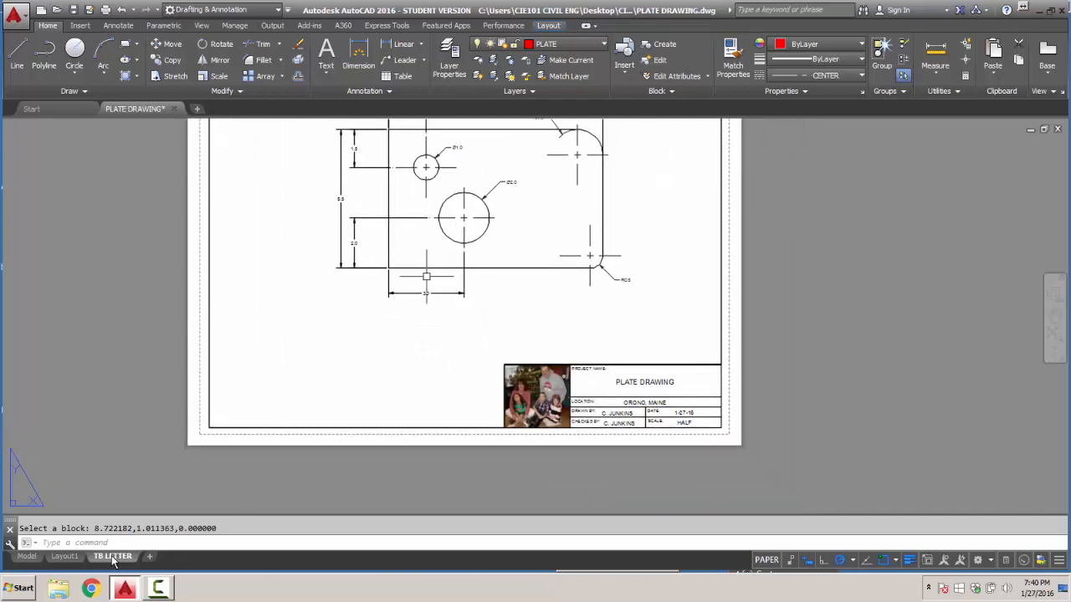
pyautogui.scroll(6, 368, 226)
pyautogui.scroll(-6, 533, 334)
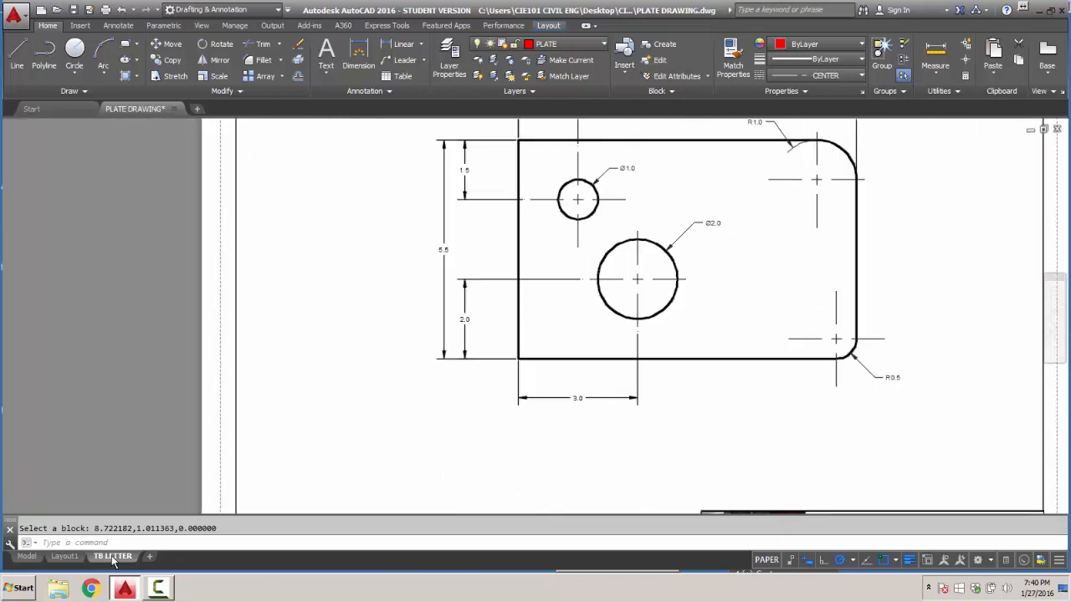
pyautogui.scroll(4, 600, 401)
pyautogui.scroll(4, 600, 402)
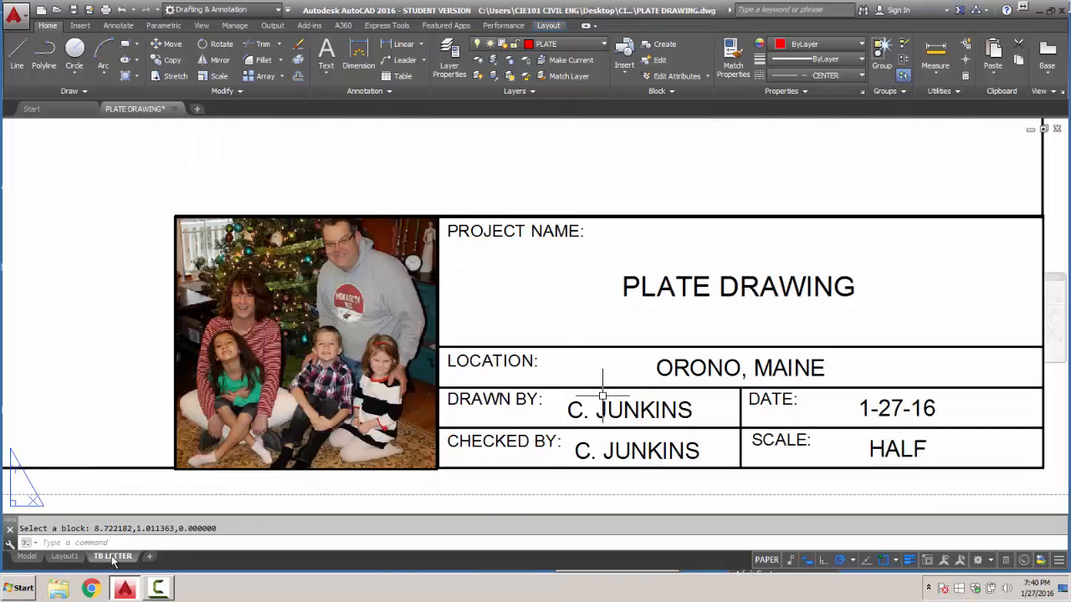
pyautogui.scroll(-2, 602, 384)
pyautogui.scroll(4, 599, 384)
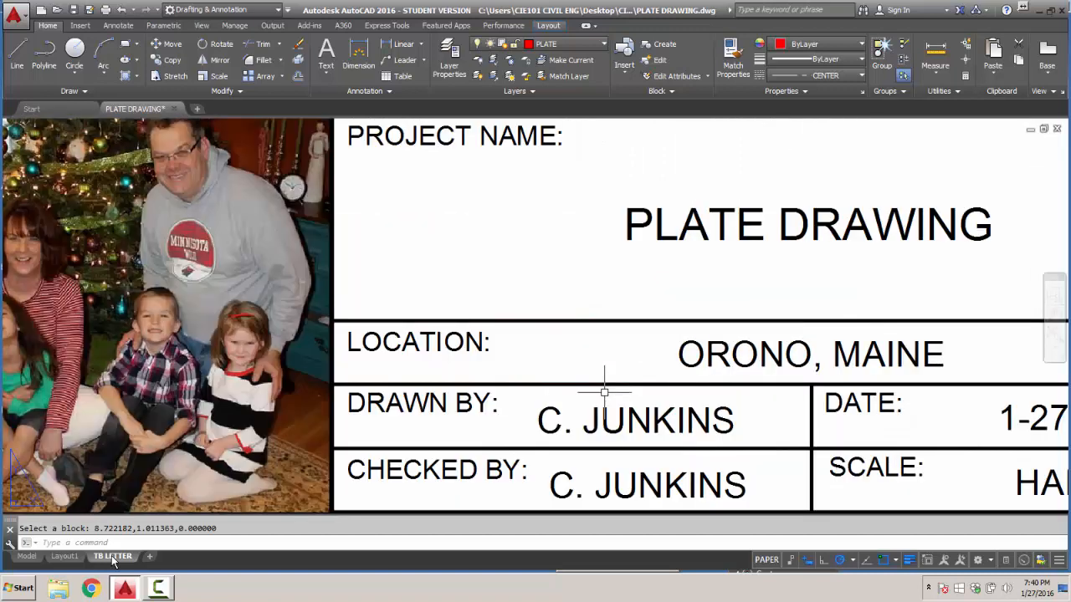
pyautogui.scroll(-5, 604, 391)
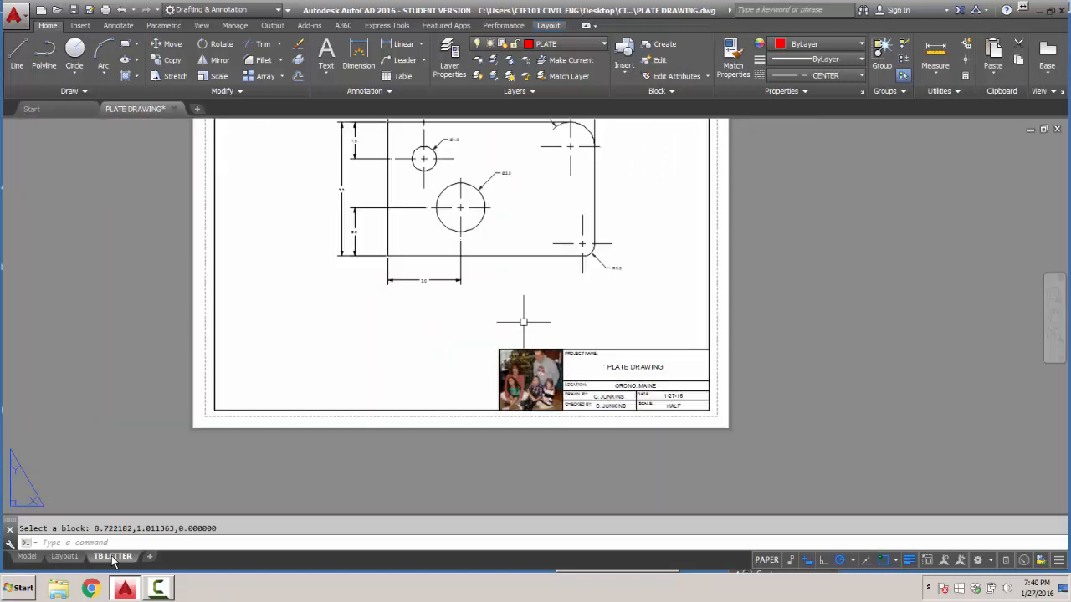
pyautogui.moveTo(521, 318); pyautogui.dragTo(603, 394, button='middle')
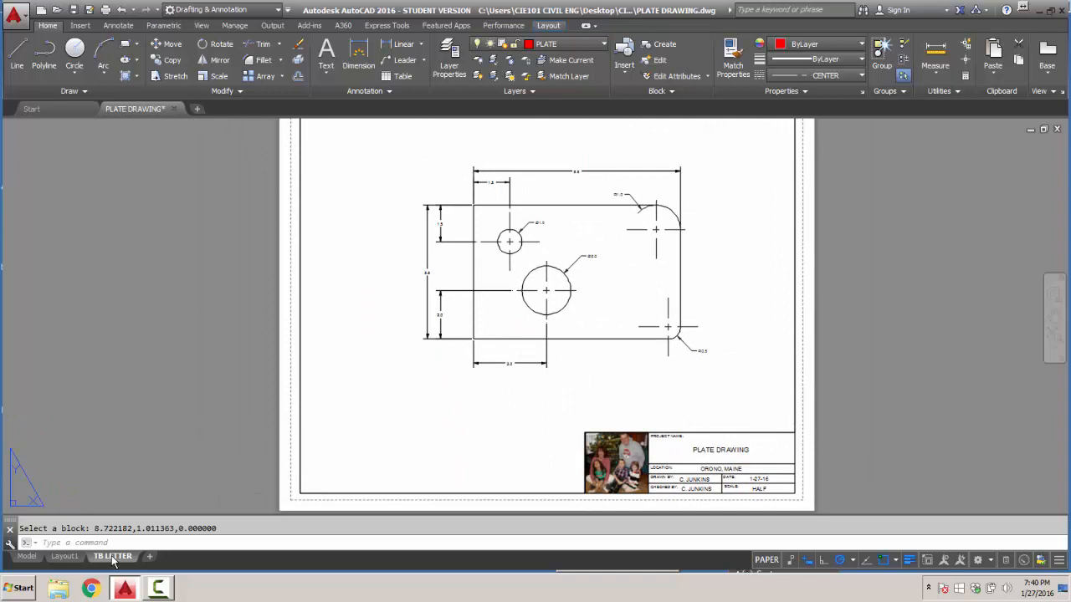
# Start a single-sheet plot of the TB LETTER layout and choose the Adobe PDF.pc3 plotter.
pyautogui.rightClick(113, 558)
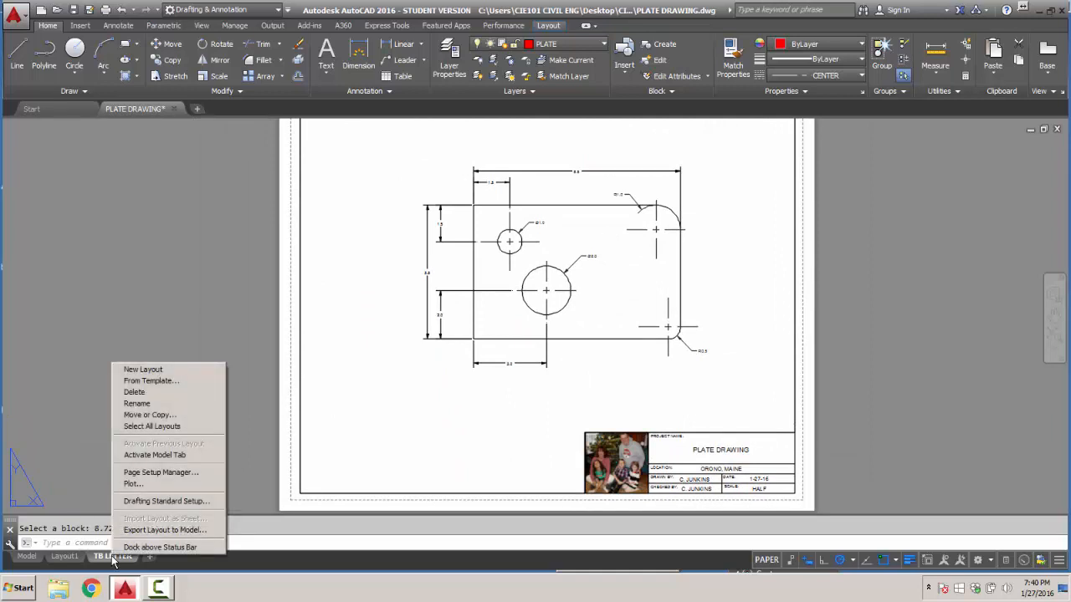
pyautogui.press('Down')
pyautogui.press('Down')
pyautogui.press('Down')
pyautogui.press('Down')
pyautogui.press('Down')
pyautogui.press('Down')
pyautogui.press('Down')
pyautogui.press('Down')
pyautogui.press('Down')
pyautogui.press('Up')
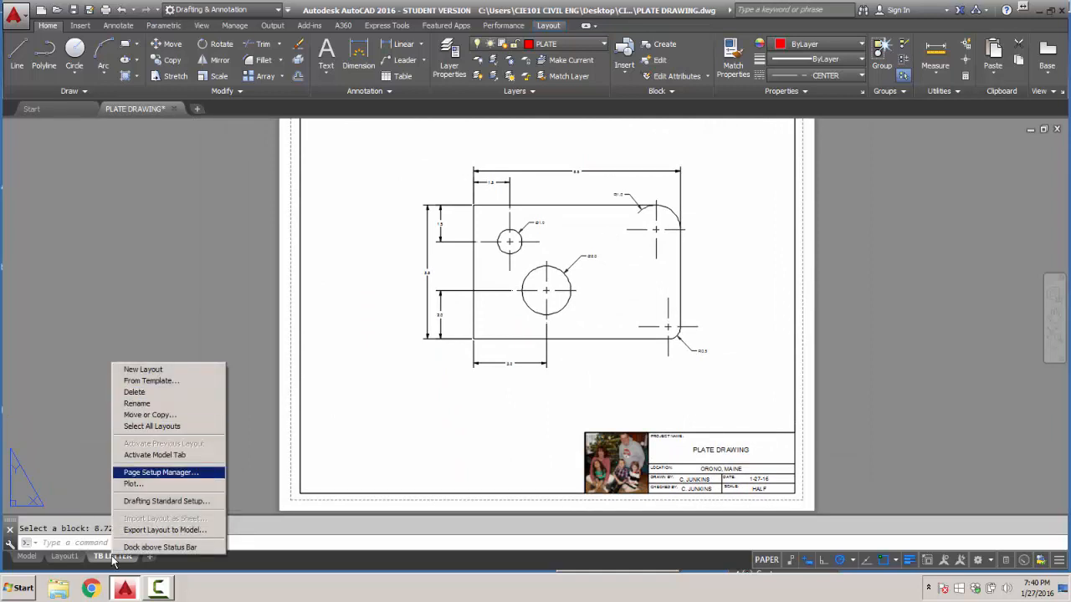
pyautogui.press('Down')
pyautogui.press('Return')
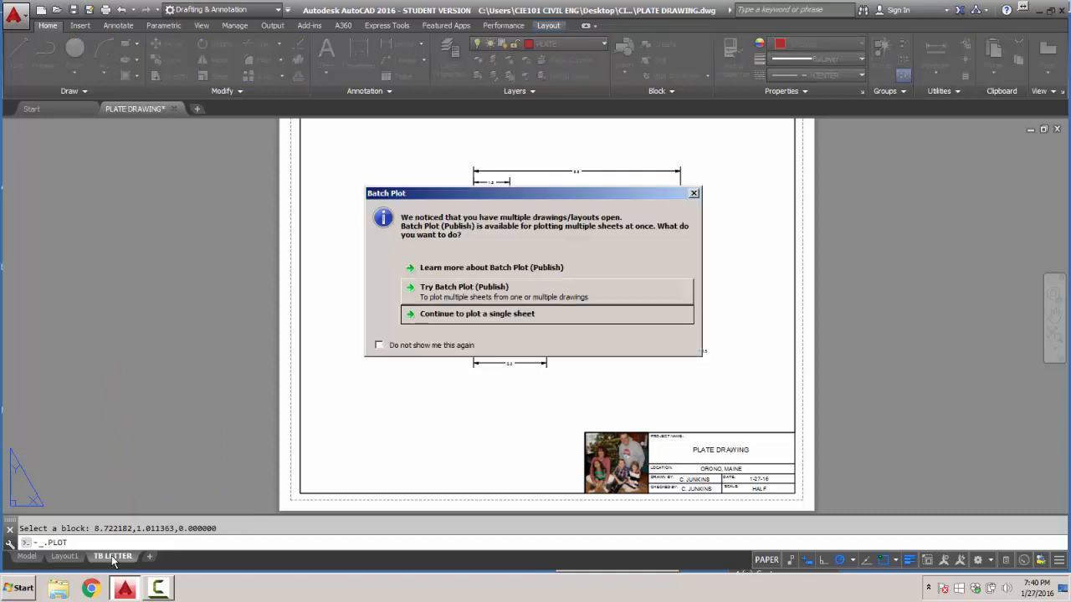
pyautogui.press('Return')
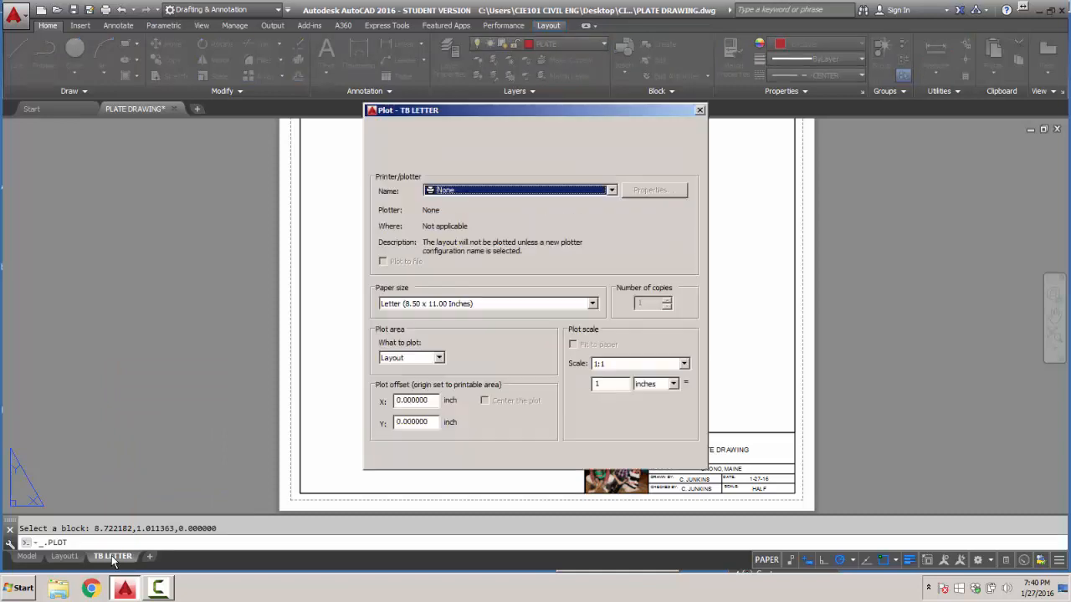
pyautogui.hotkey('alt', 'Down')
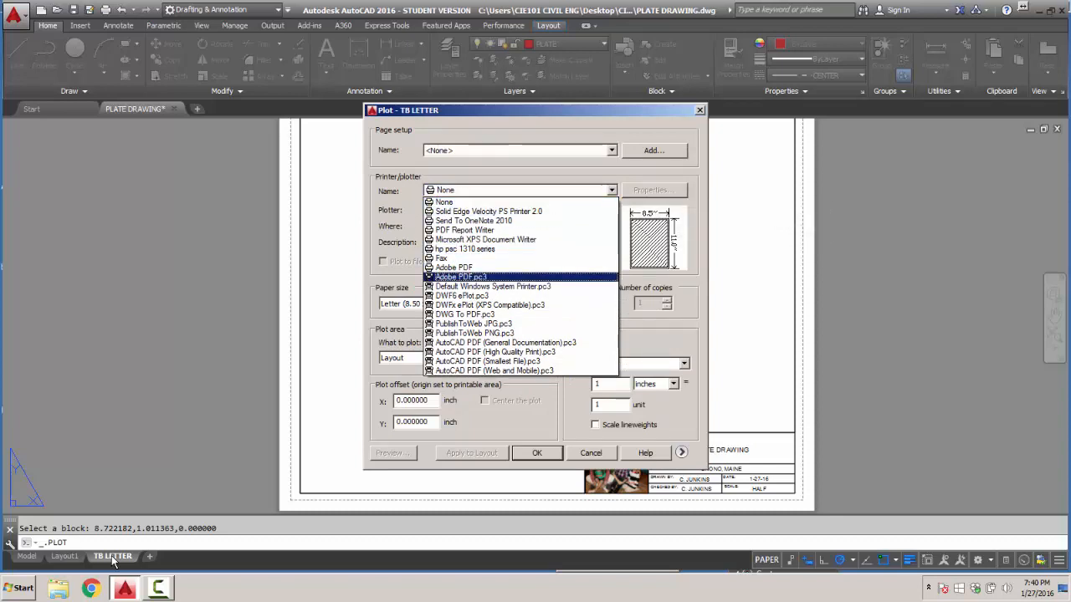
pyautogui.press('Return')
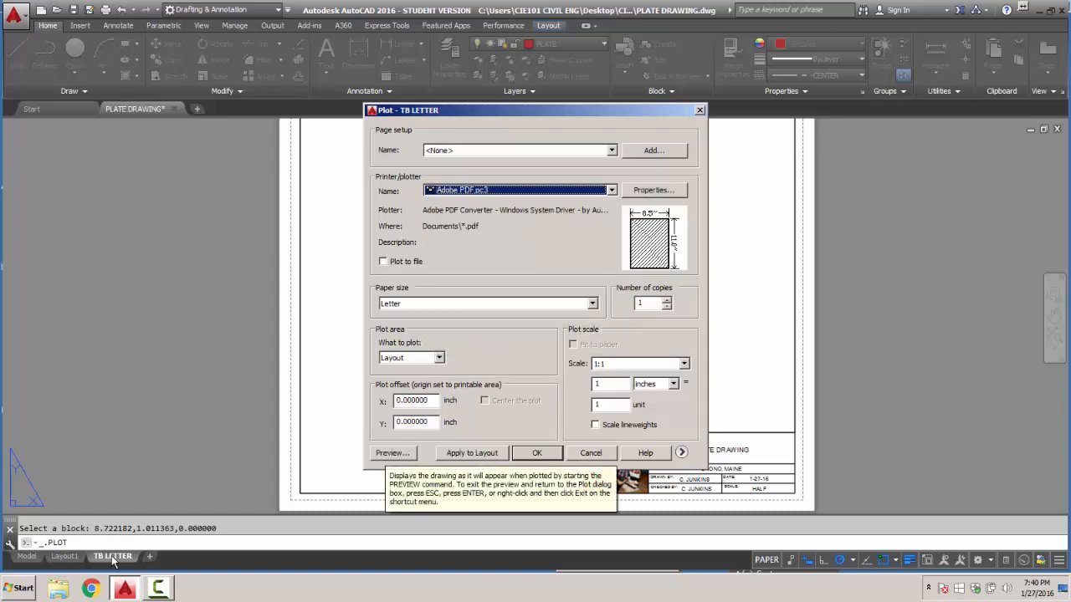
# Preview the plot, examine the plate's line thicknesses, dimensions and title block up close, and close the preview.
pyautogui.click(382, 450)
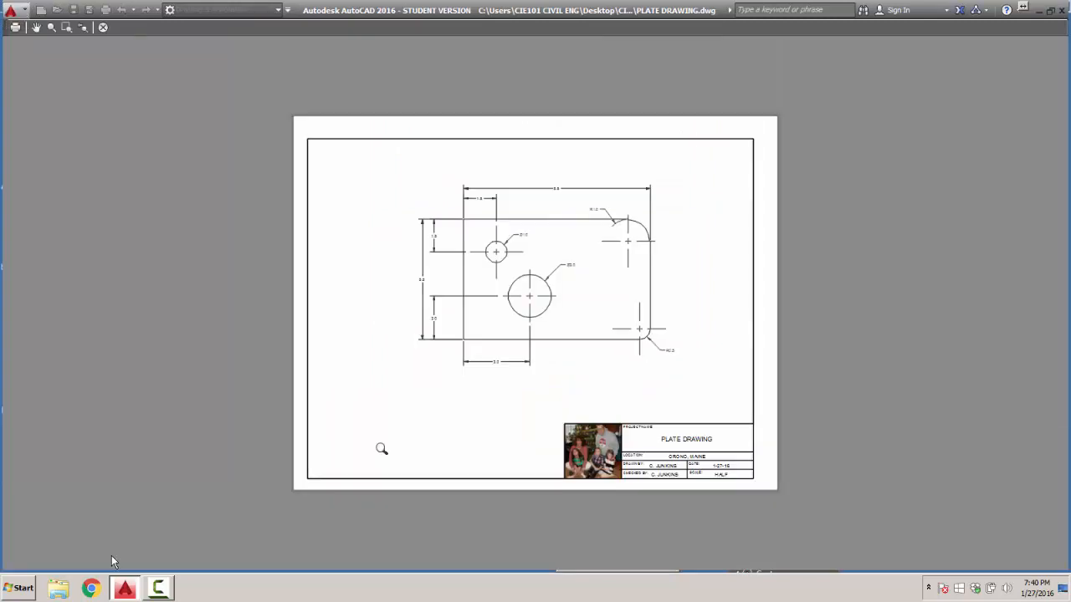
pyautogui.scroll(10, 476, 350)
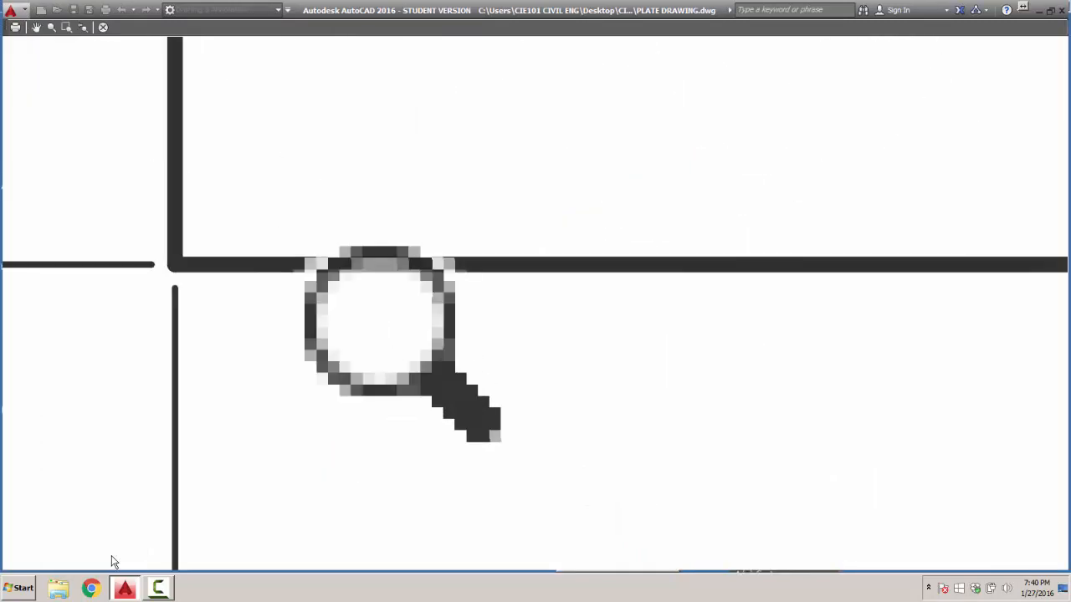
pyautogui.scroll(-4, 595, 384)
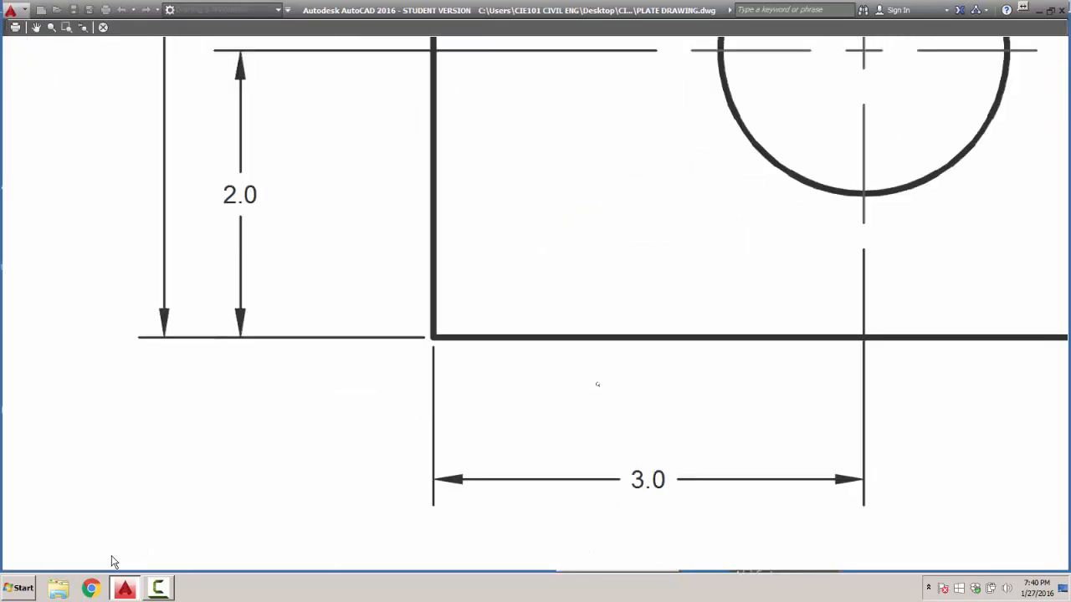
pyautogui.scroll(-6, 597, 384)
pyautogui.moveTo(648, 384); pyautogui.dragTo(566, 349, button='middle')
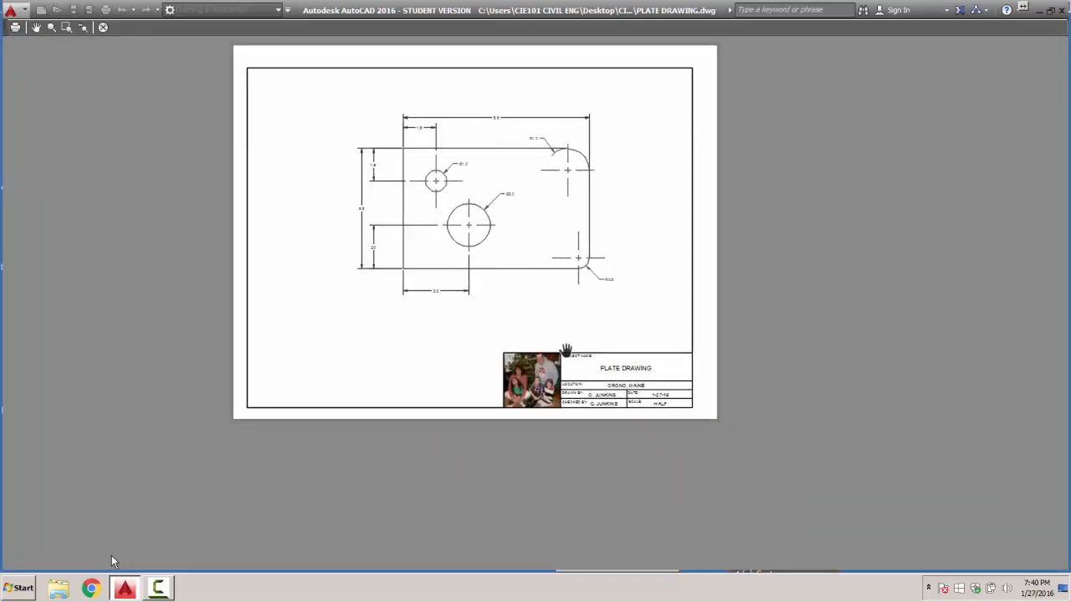
pyautogui.scroll(10, 631, 356)
pyautogui.scroll(-5, 631, 357)
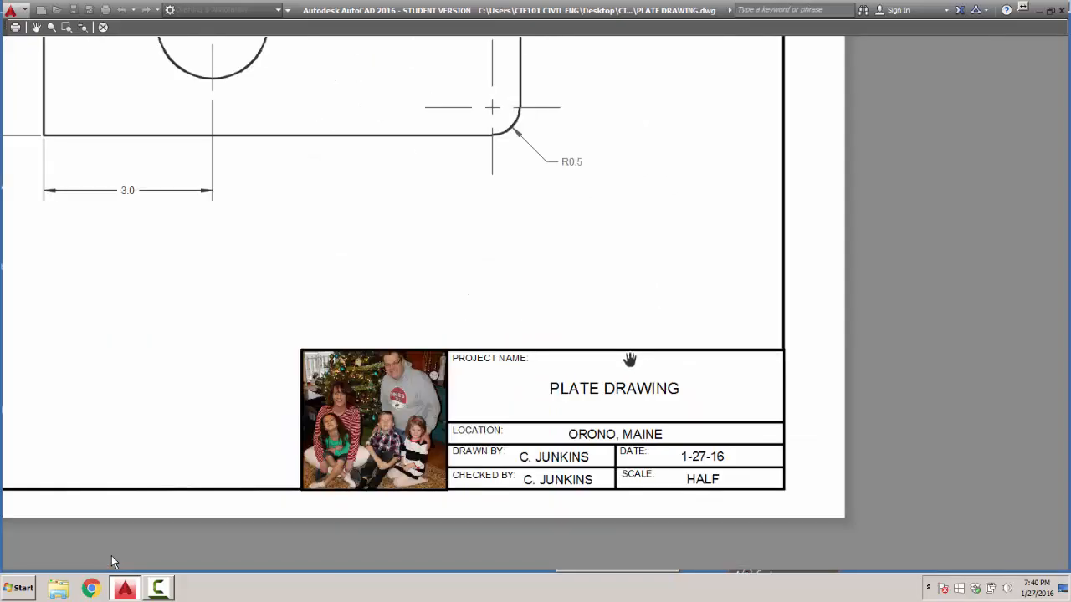
pyautogui.scroll(-4, 629, 359)
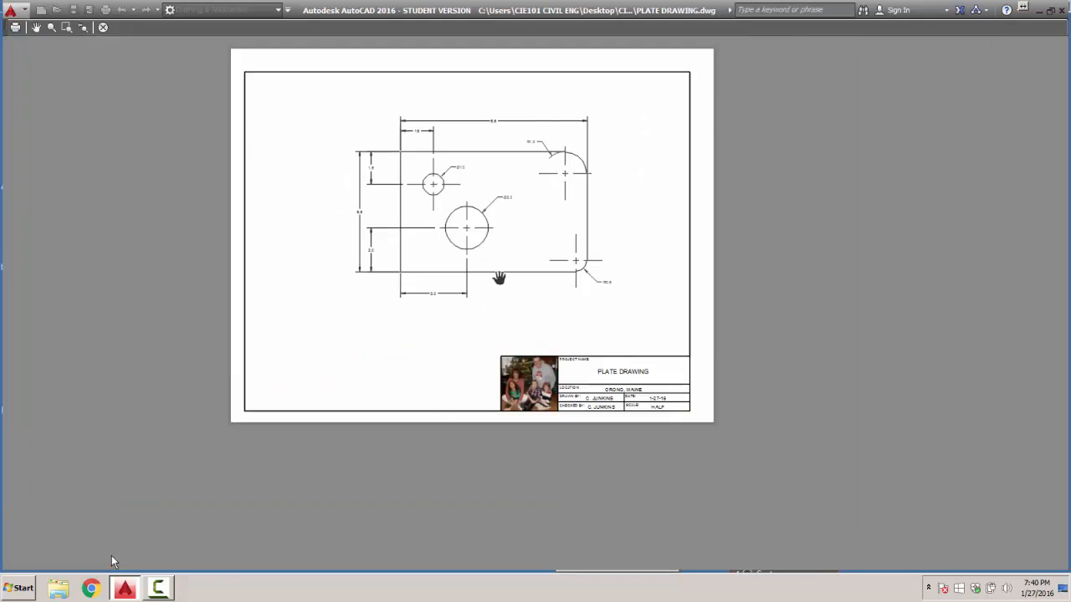
pyautogui.moveTo(495, 282); pyautogui.dragTo(554, 357, button='middle')
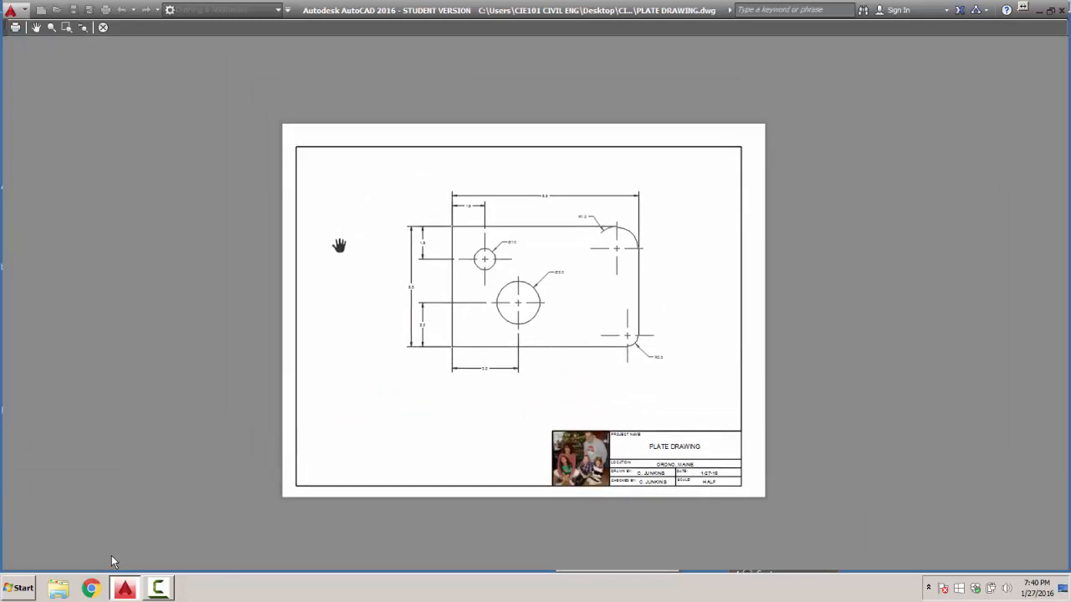
pyautogui.click(103, 27)
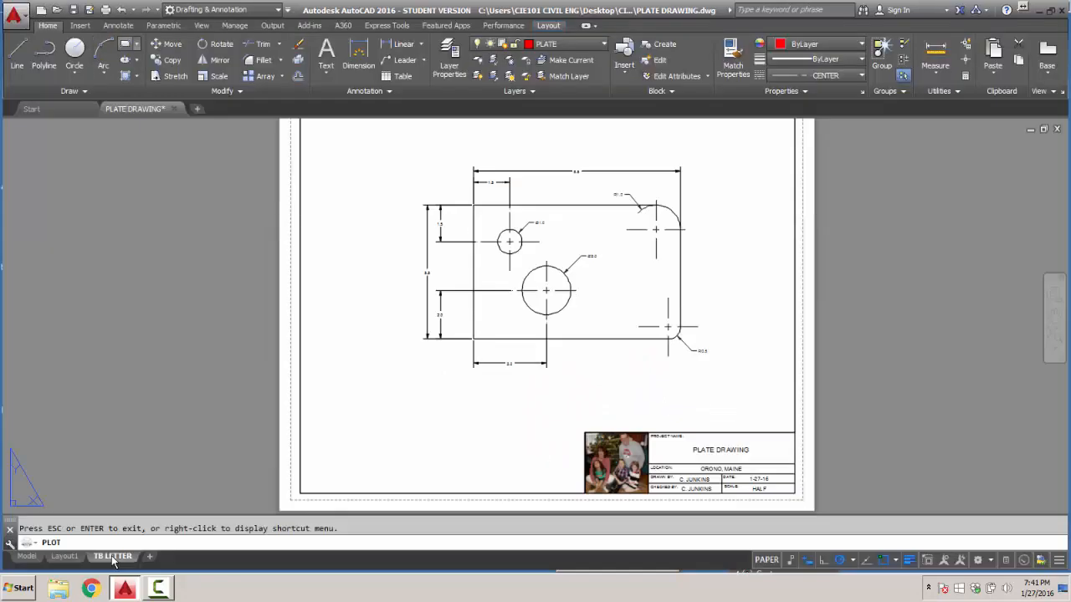
# Cancel the open plot and shift the plate view slightly left inside the layout viewport, returning to paper space.
pyautogui.press('Escape')
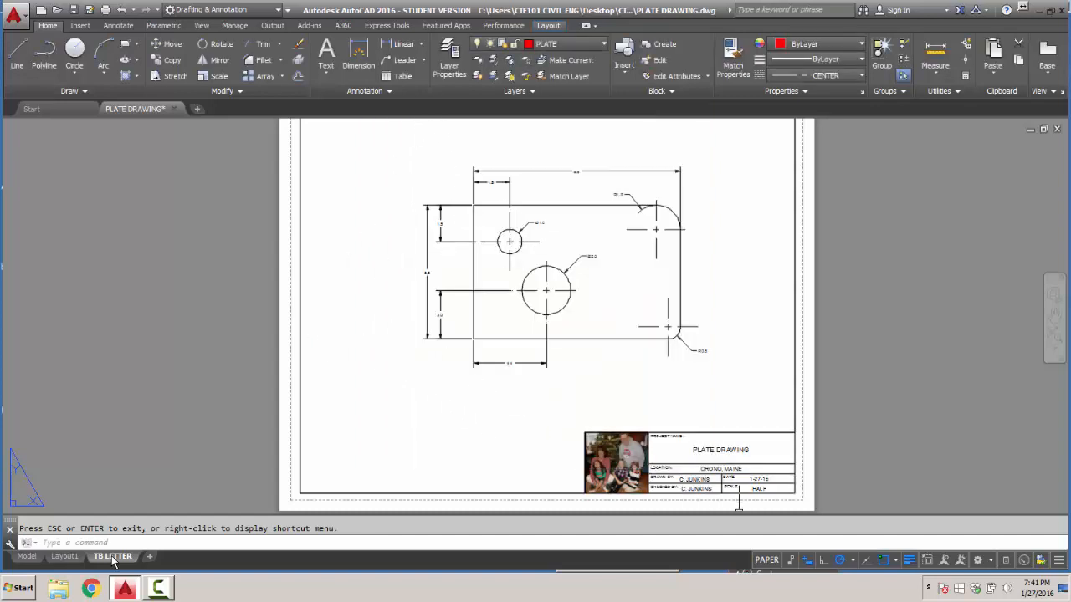
pyautogui.doubleClick(616, 296)
pyautogui.moveTo(591, 278); pyautogui.dragTo(570, 278, button='middle')
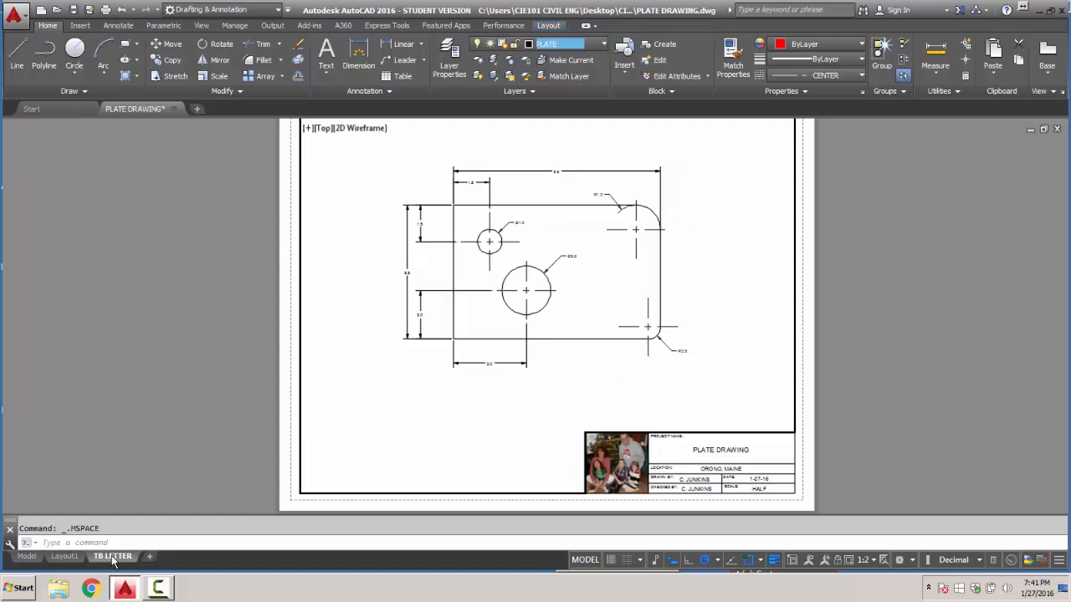
pyautogui.doubleClick(230, 243)
pyautogui.click(326, 71)
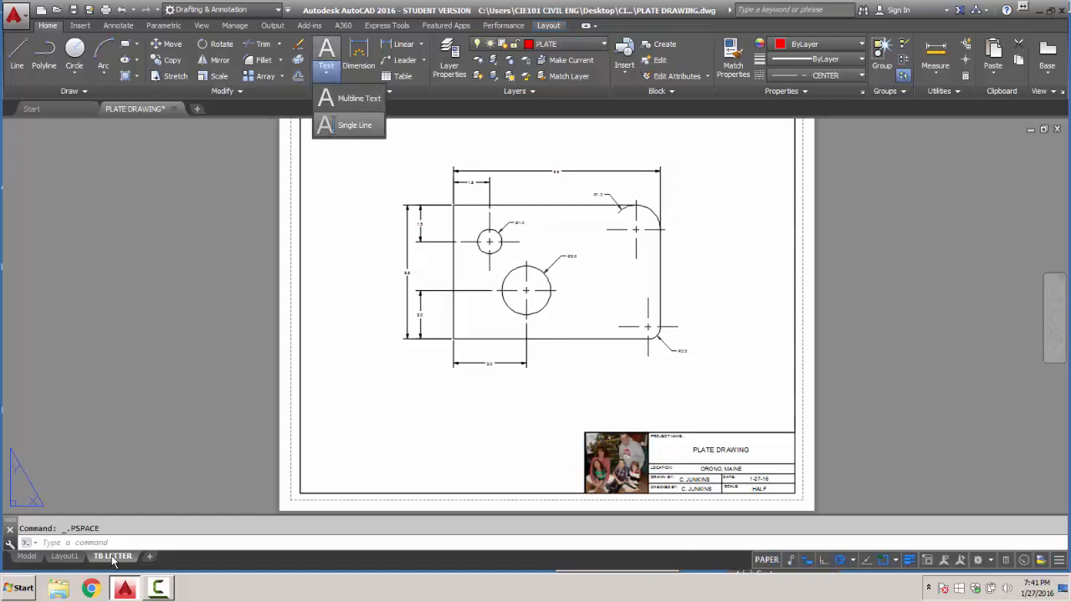
pyautogui.click(351, 125)
pyautogui.click(495, 392)
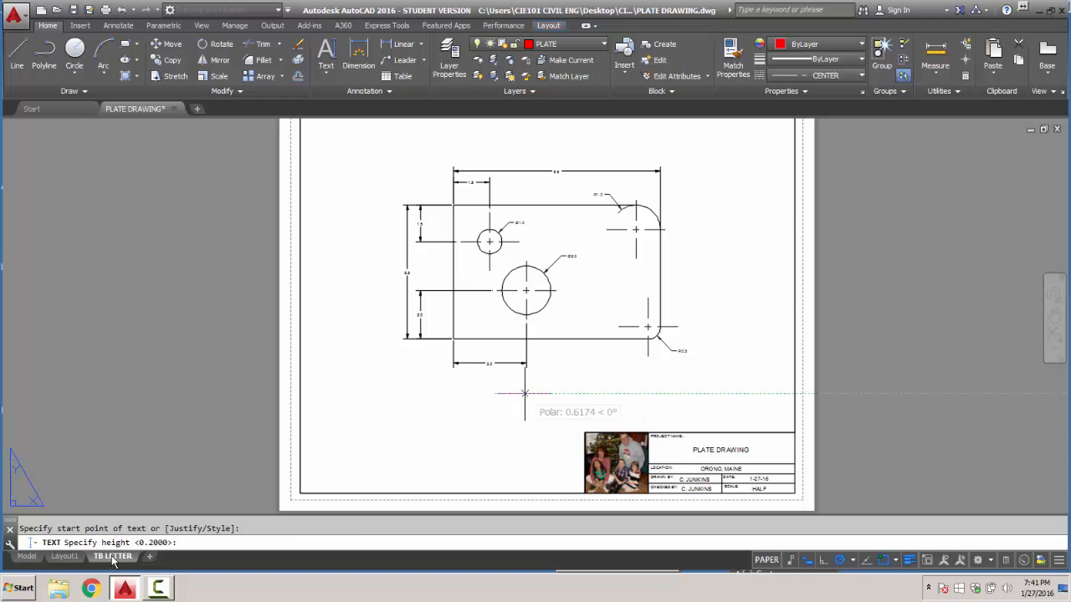
pyautogui.press('Return')
pyautogui.press('Return')
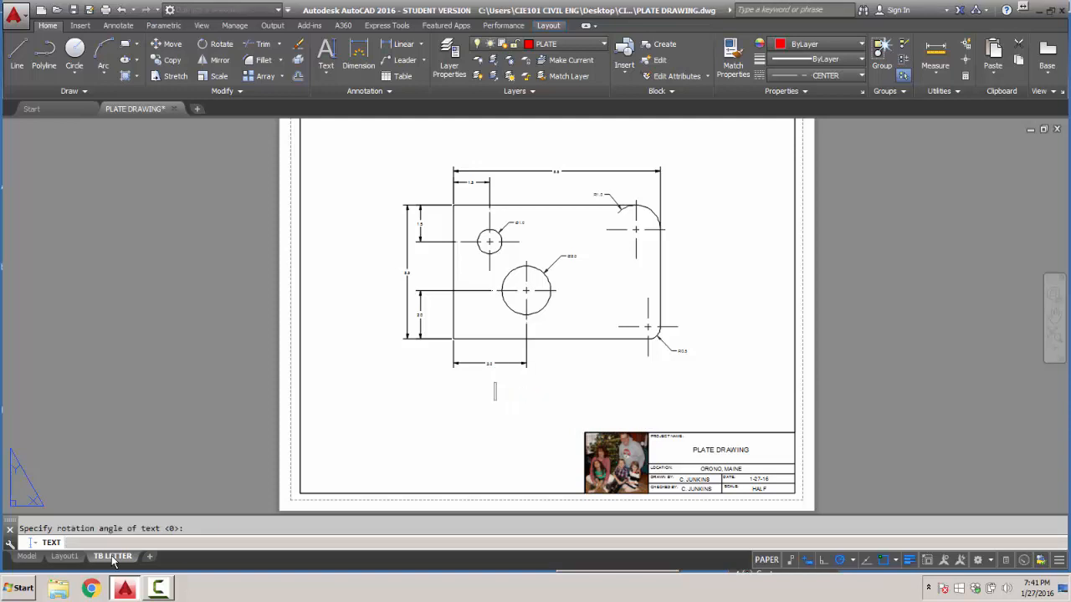
pyautogui.write('PLAT')
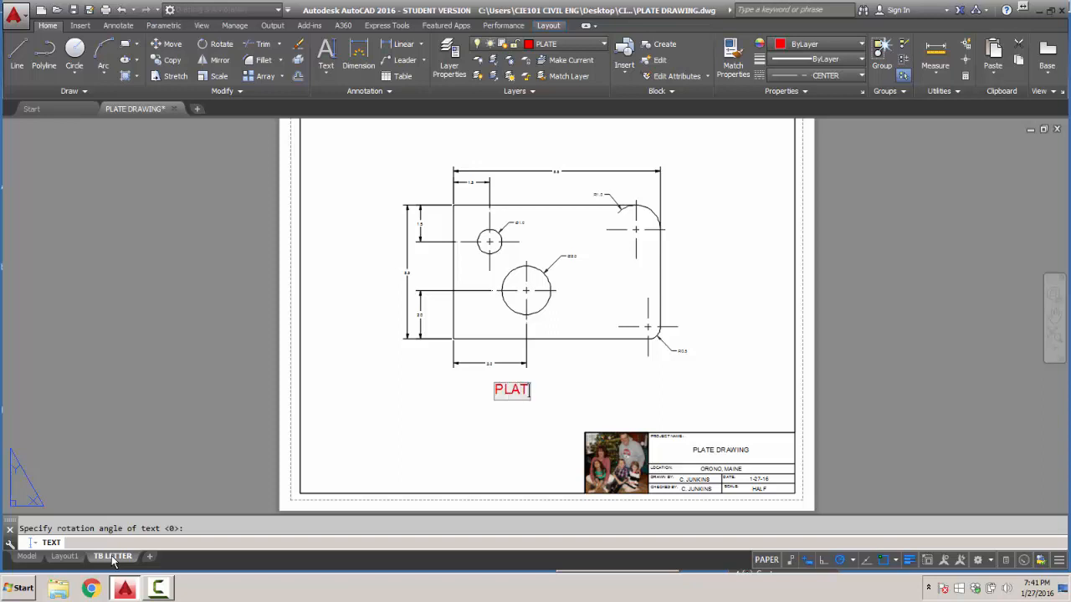
pyautogui.write('E TOP VIEW')
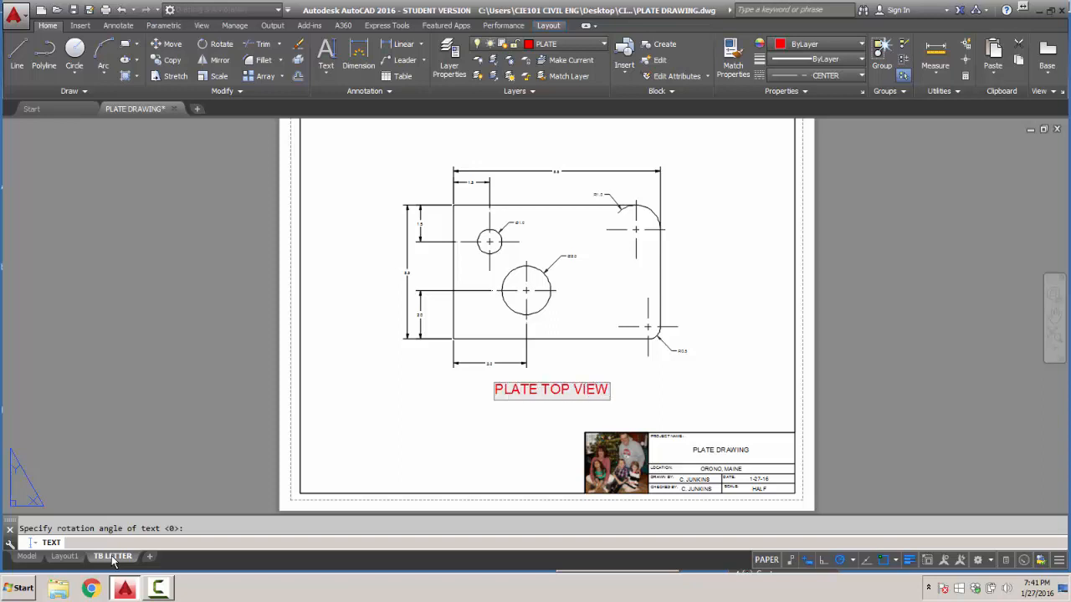
pyautogui.press('Escape')
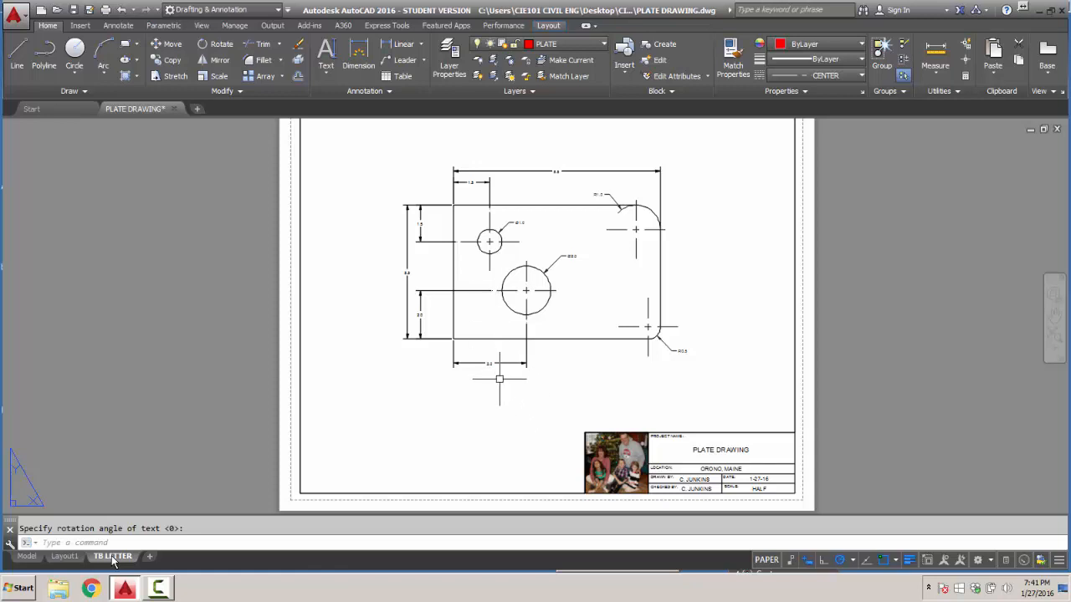
# Place the single-line text PLATE TOP VIEW below the plate in paper space, with height 0.2 and rotation 0.
pyautogui.click(326, 72)
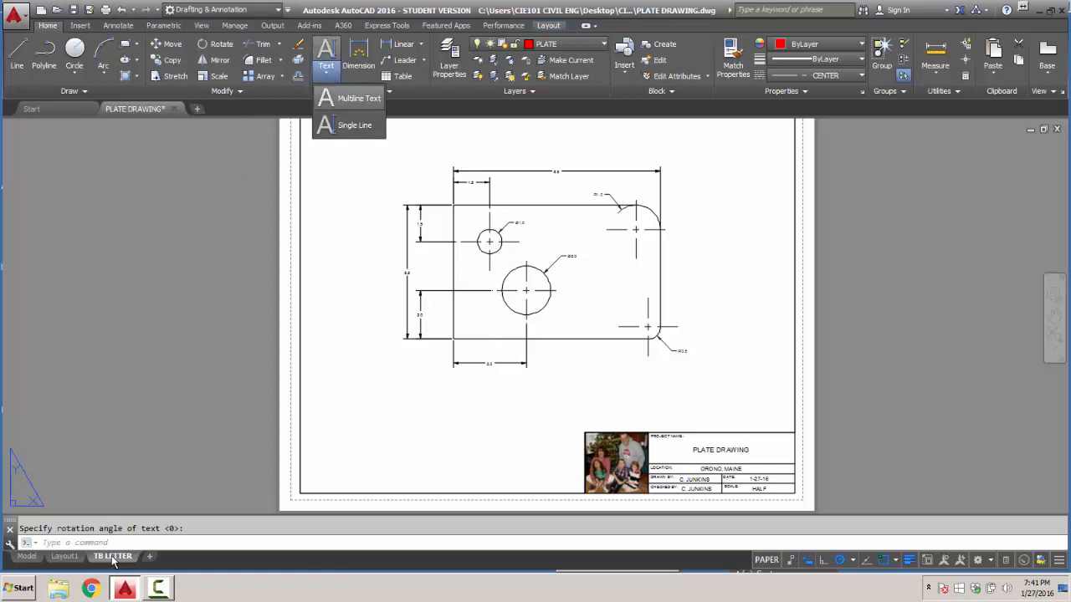
pyautogui.click(347, 131)
pyautogui.click(489, 394)
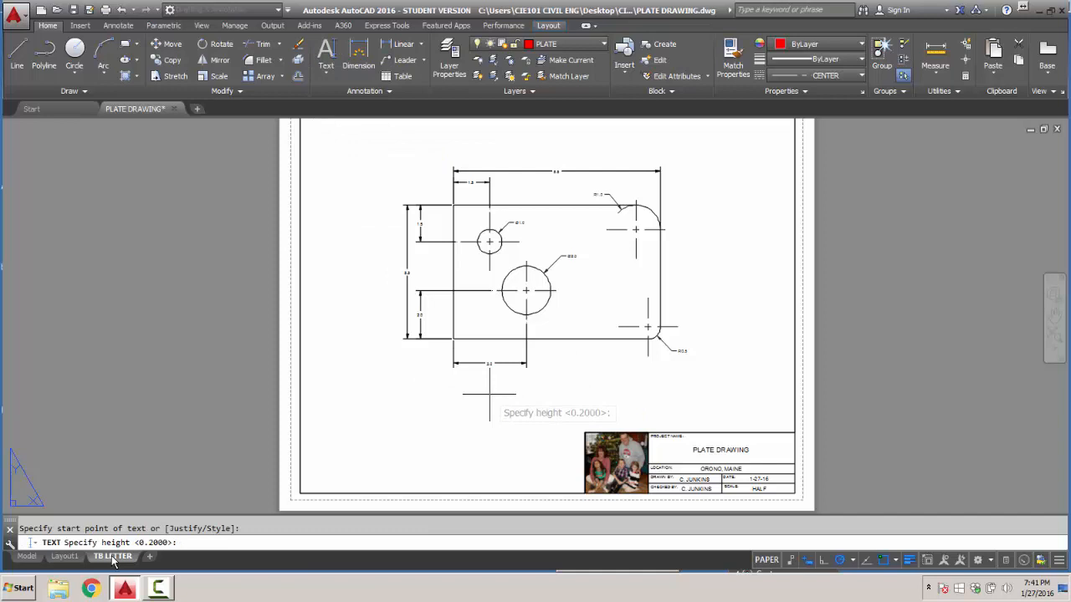
pyautogui.press('Return')
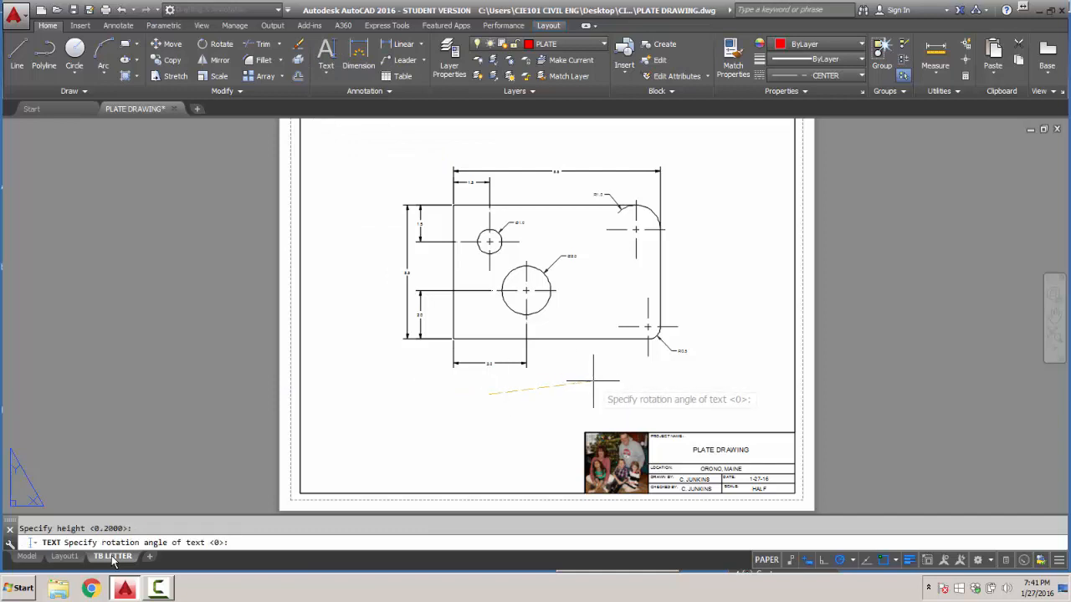
pyautogui.press('Return')
pyautogui.write('PLATE TOP VIEW')
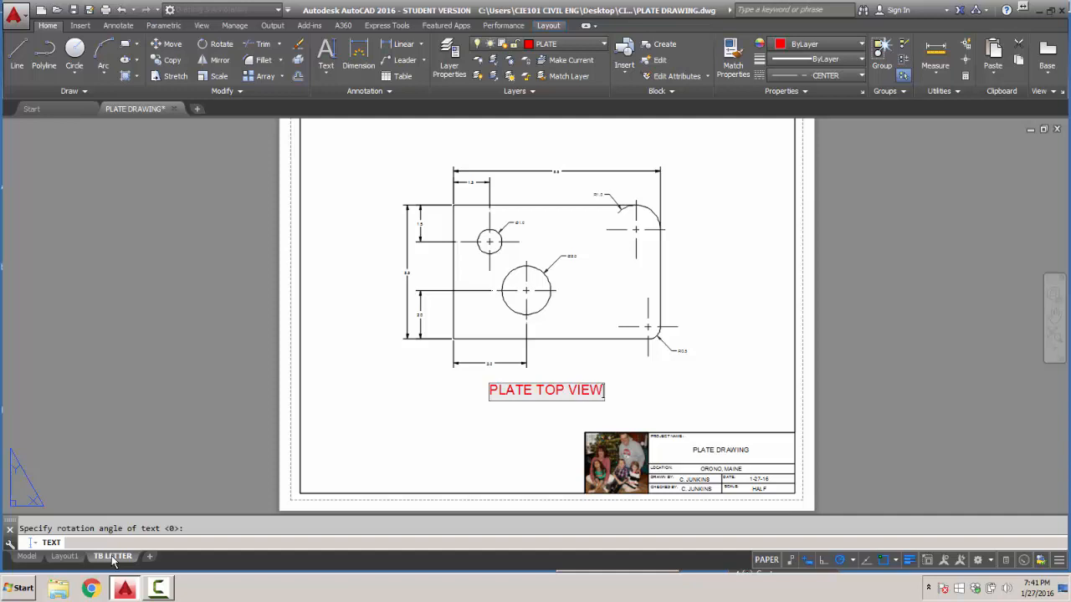
pyautogui.click(659, 398)
pyautogui.press('Return')
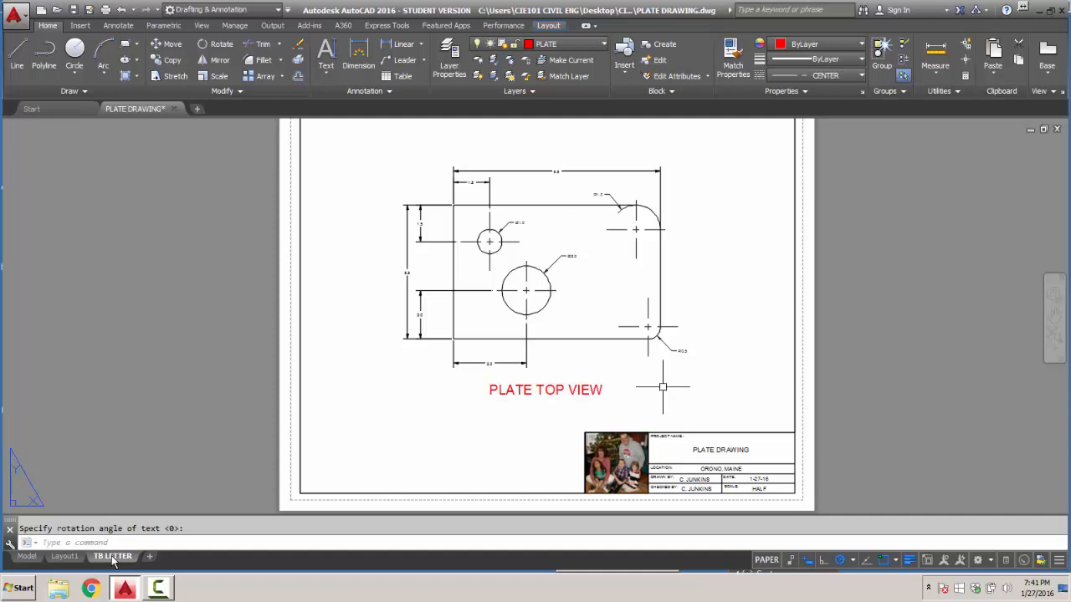
# Assign the PLATE TOP VIEW text to the TITLEBLOCK layer and set its height to 0.15.
pyautogui.rightClick(551, 387)
pyautogui.click(602, 366)
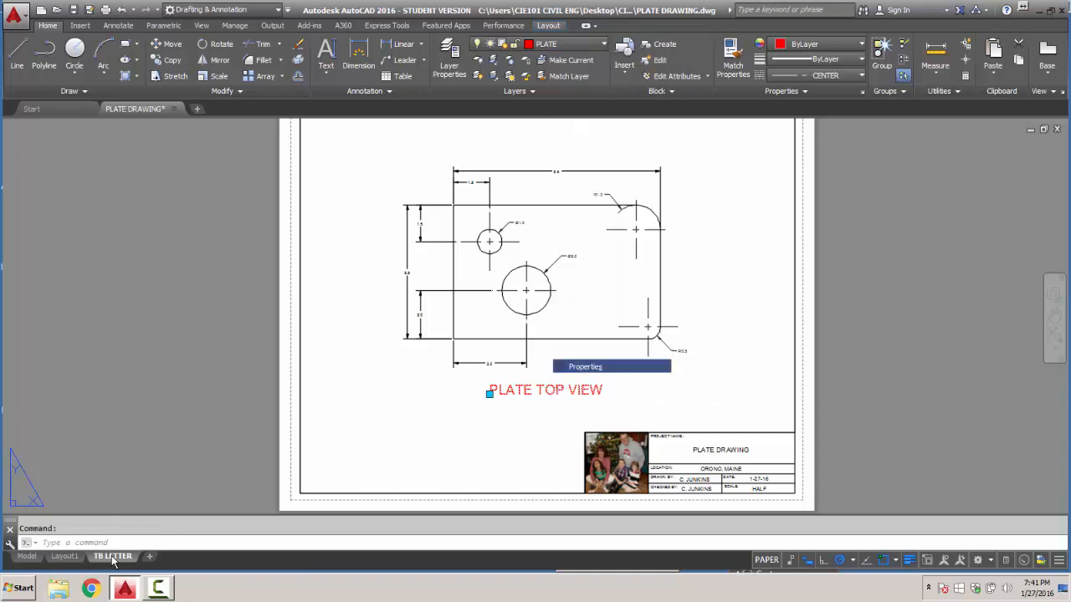
pyautogui.click(168, 94)
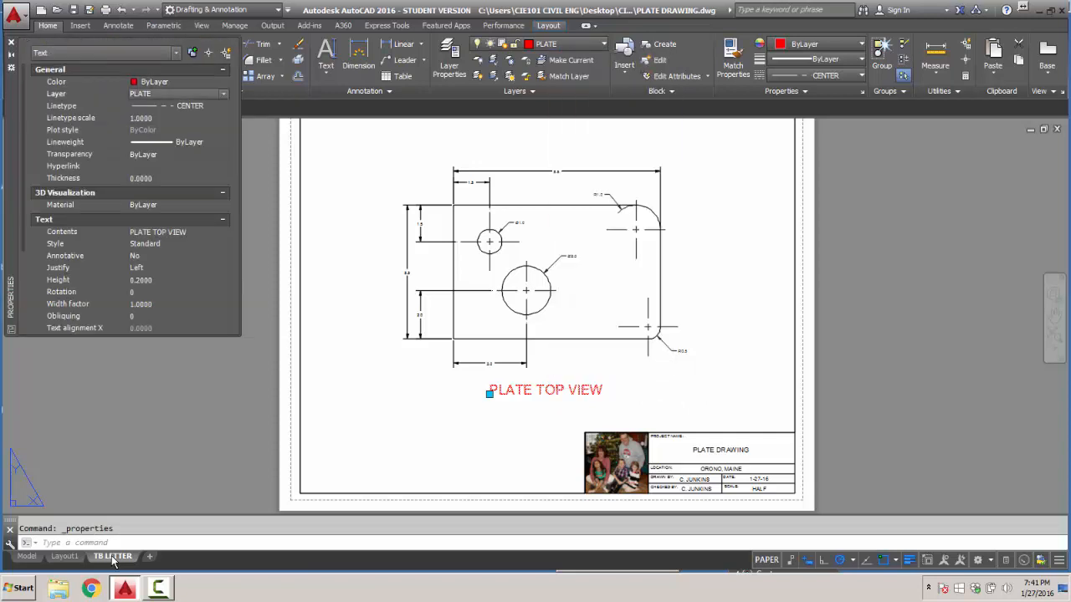
pyautogui.click(223, 94)
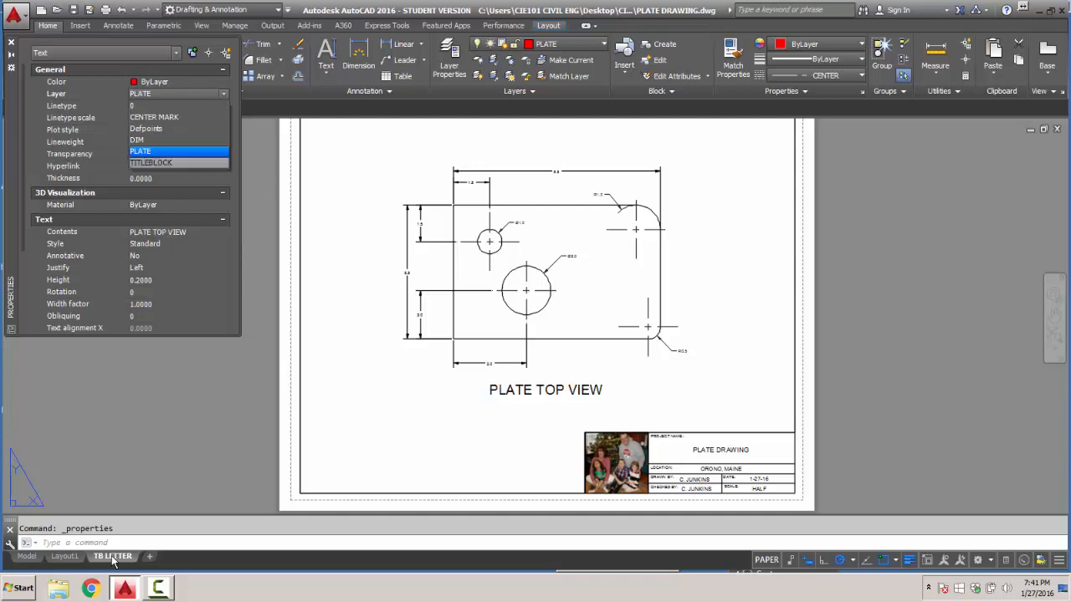
pyautogui.click(152, 164)
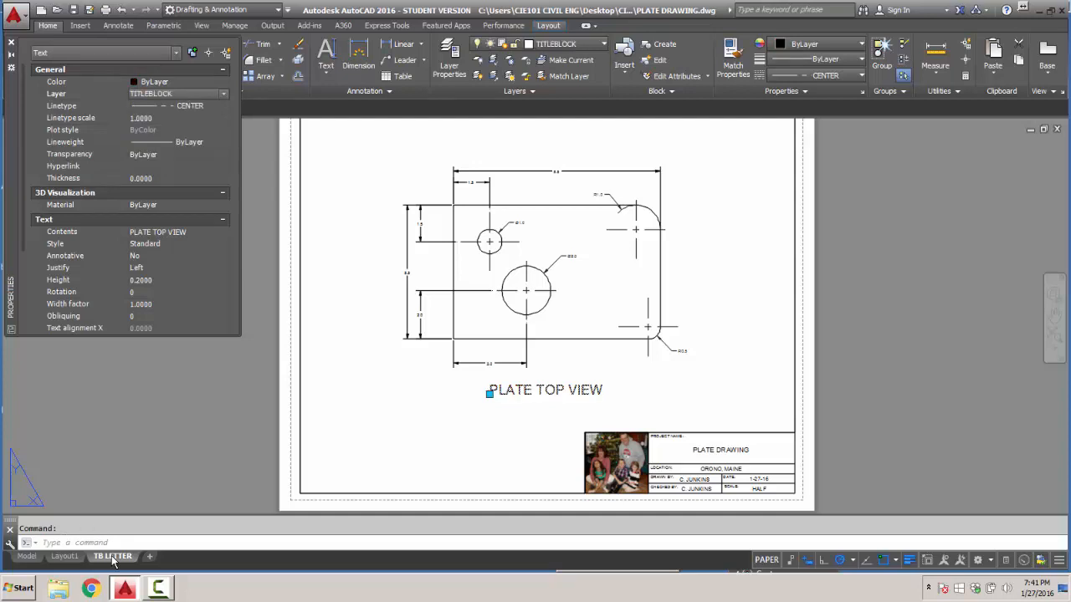
pyautogui.click(167, 279)
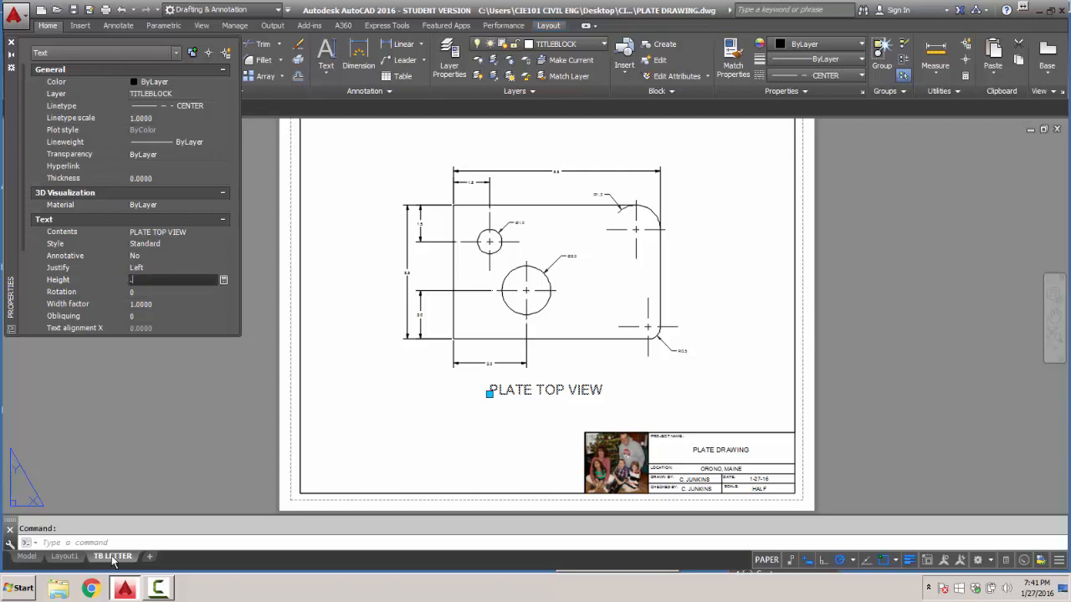
pyautogui.press('Tab')
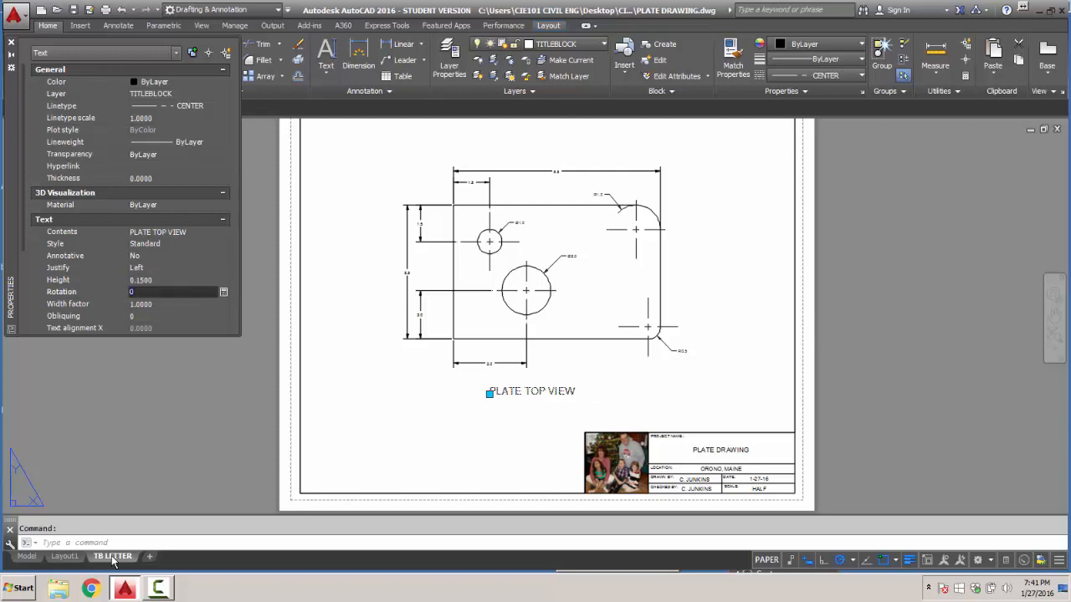
pyautogui.press('Escape')
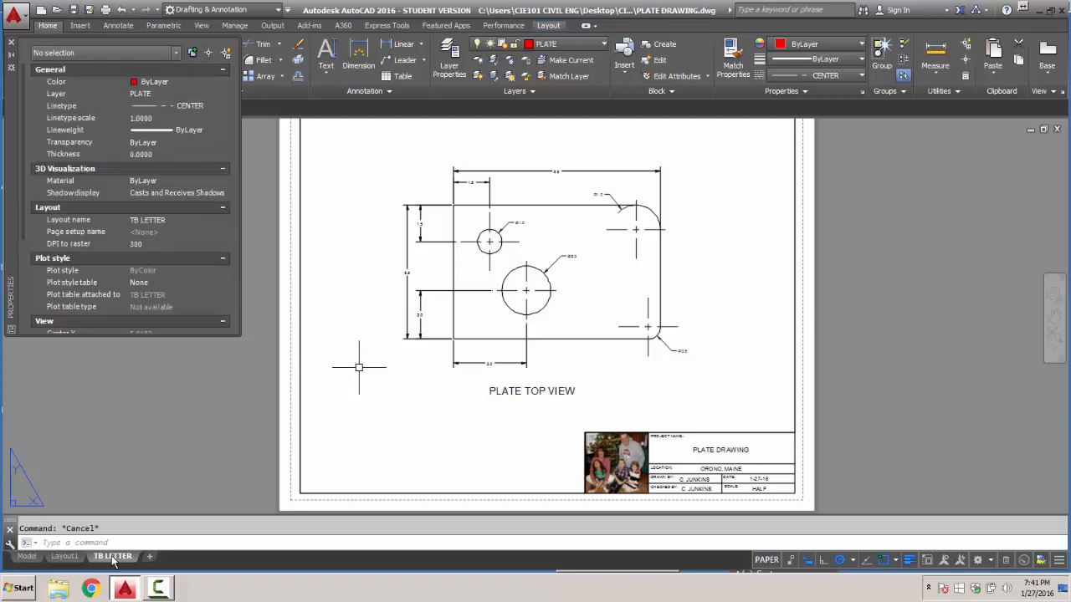
# Move the PLATE TOP VIEW text slightly right by its grip to centre it beneath the plate.
pyautogui.click(498, 390)
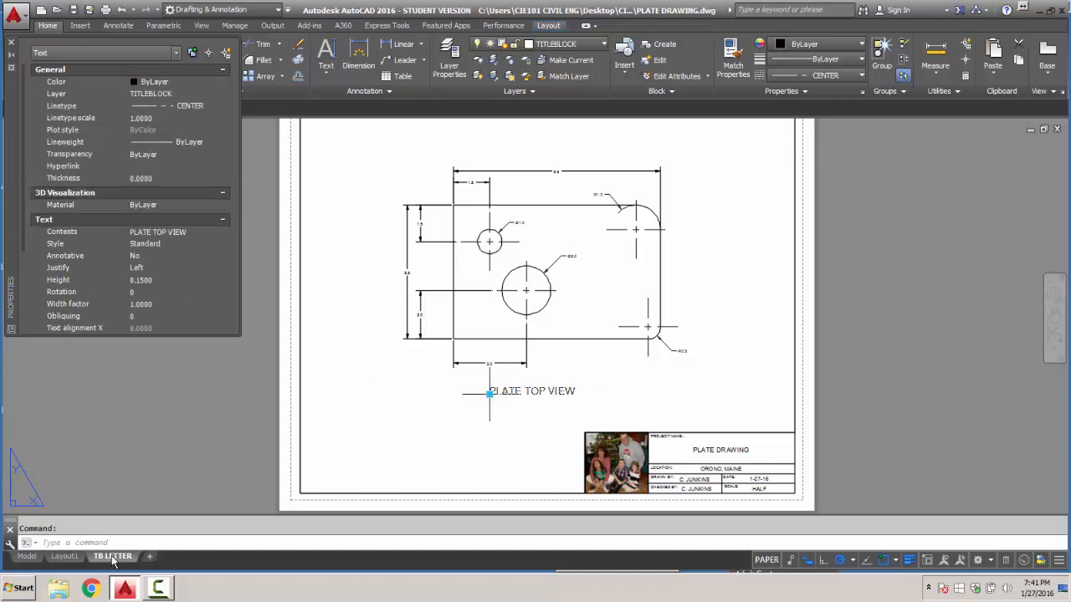
pyautogui.click(489, 393)
pyautogui.click(509, 393)
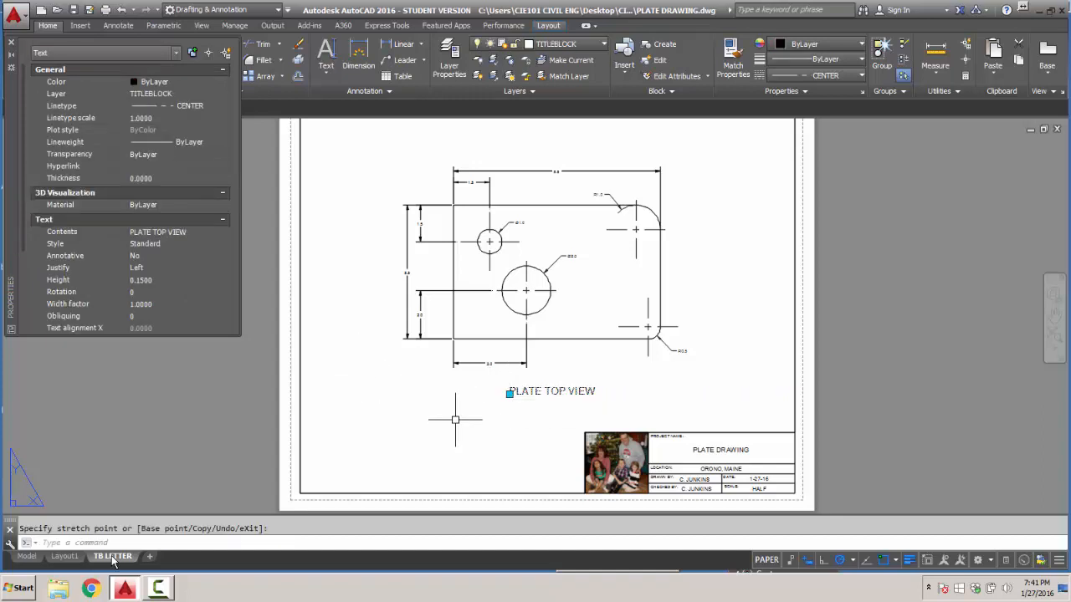
pyautogui.press('Escape')
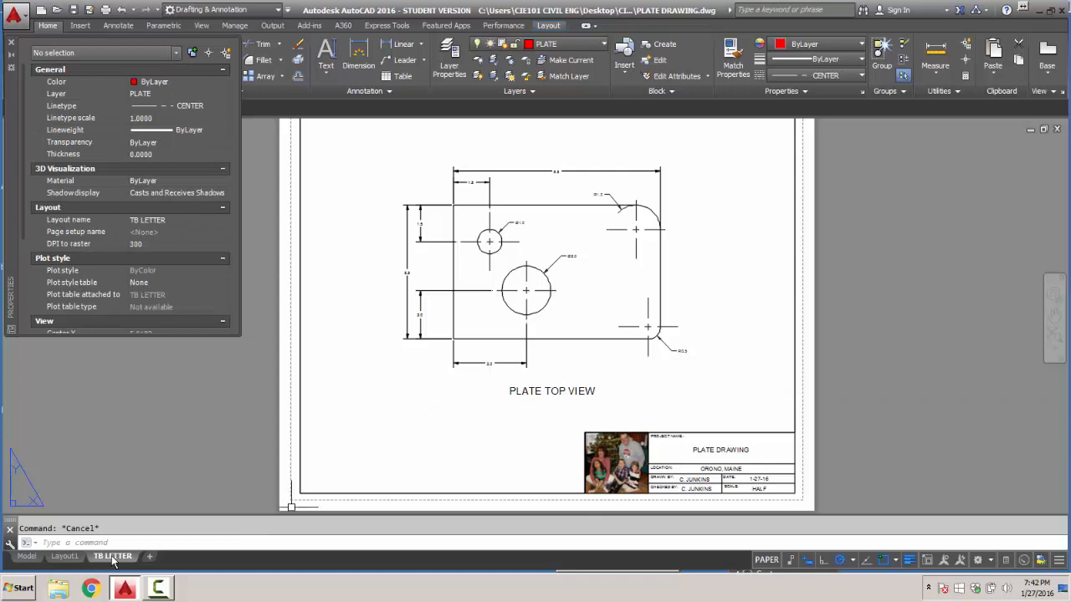
pyautogui.rightClick(113, 559)
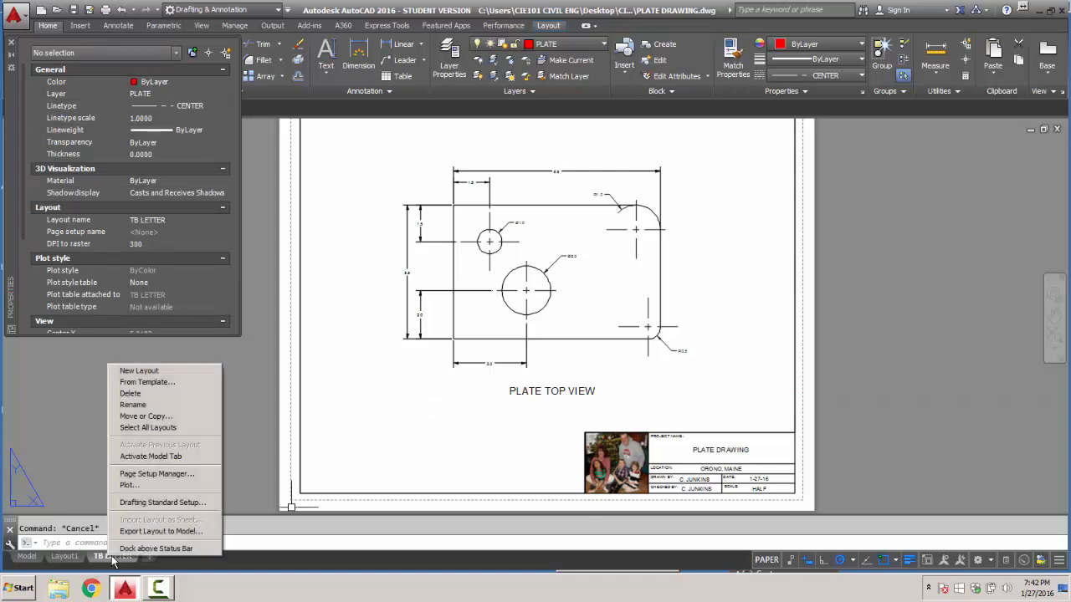
pyautogui.click(128, 485)
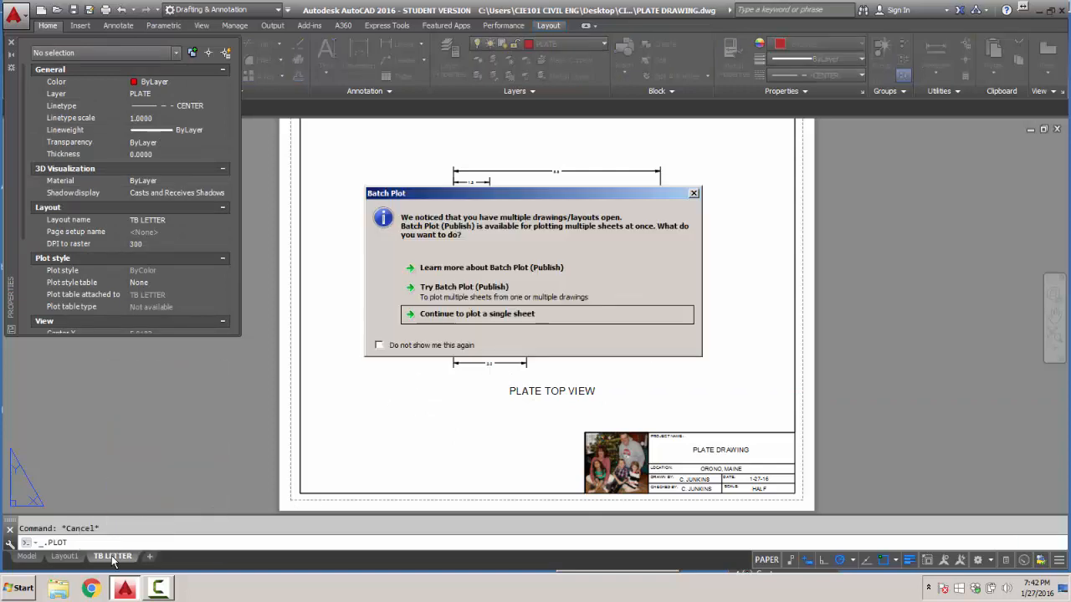
pyautogui.press('Return')
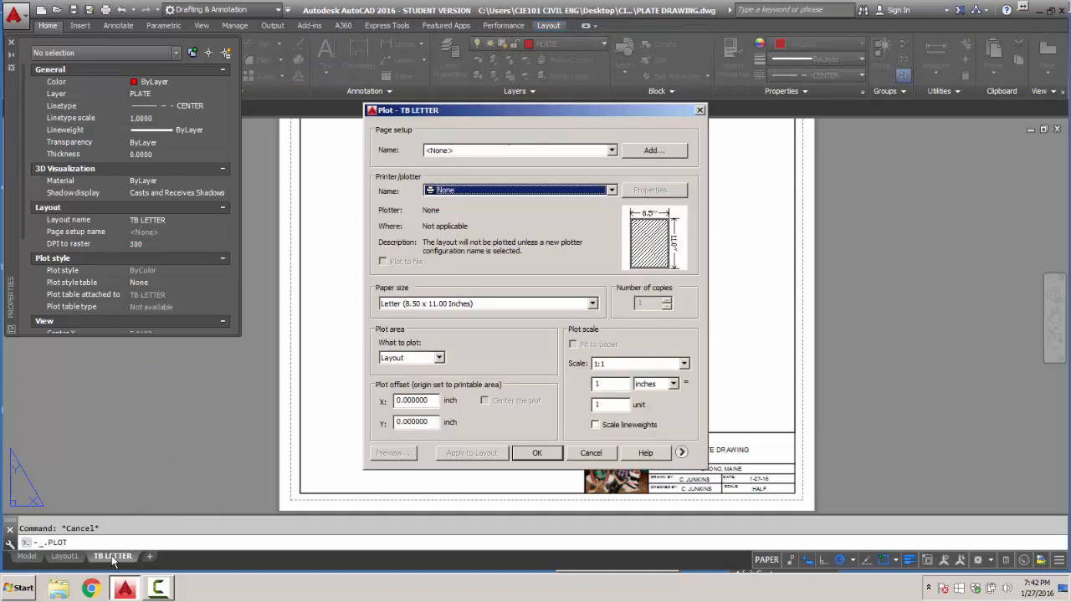
pyautogui.click(612, 191)
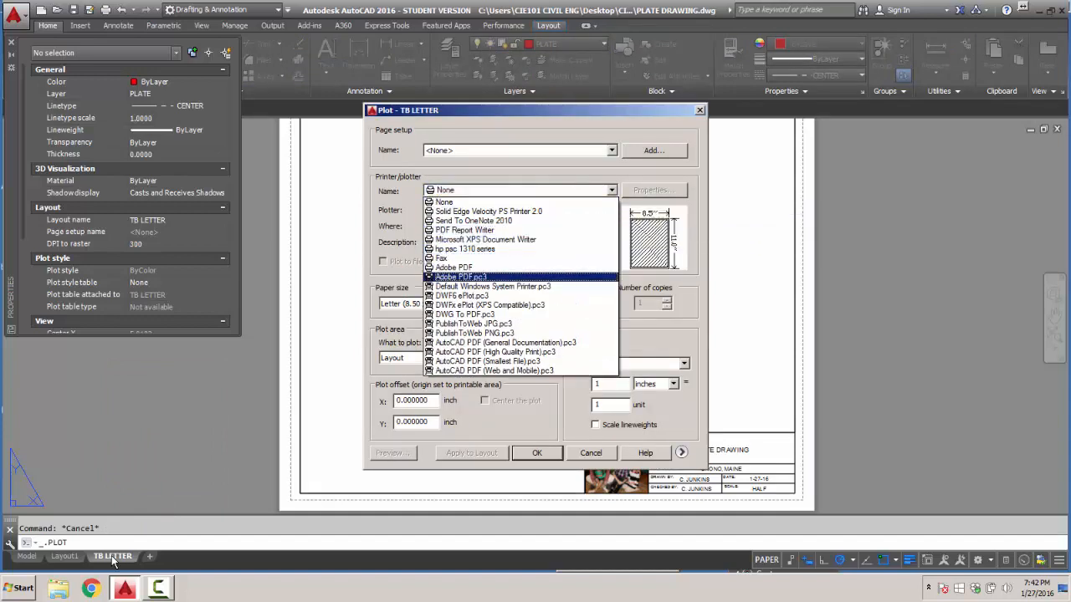
pyautogui.click(477, 277)
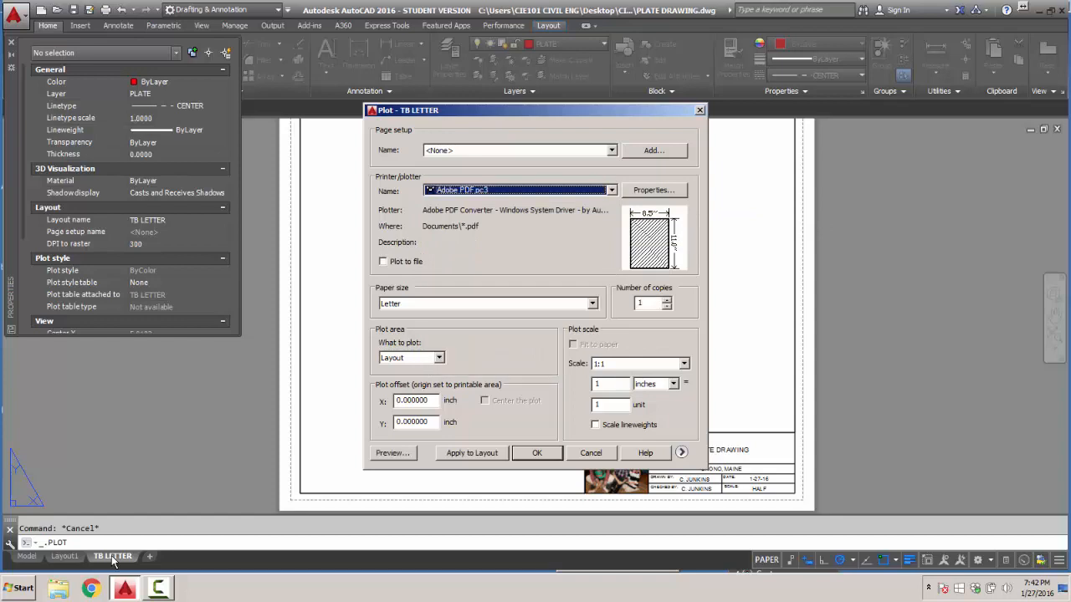
pyautogui.click(537, 452)
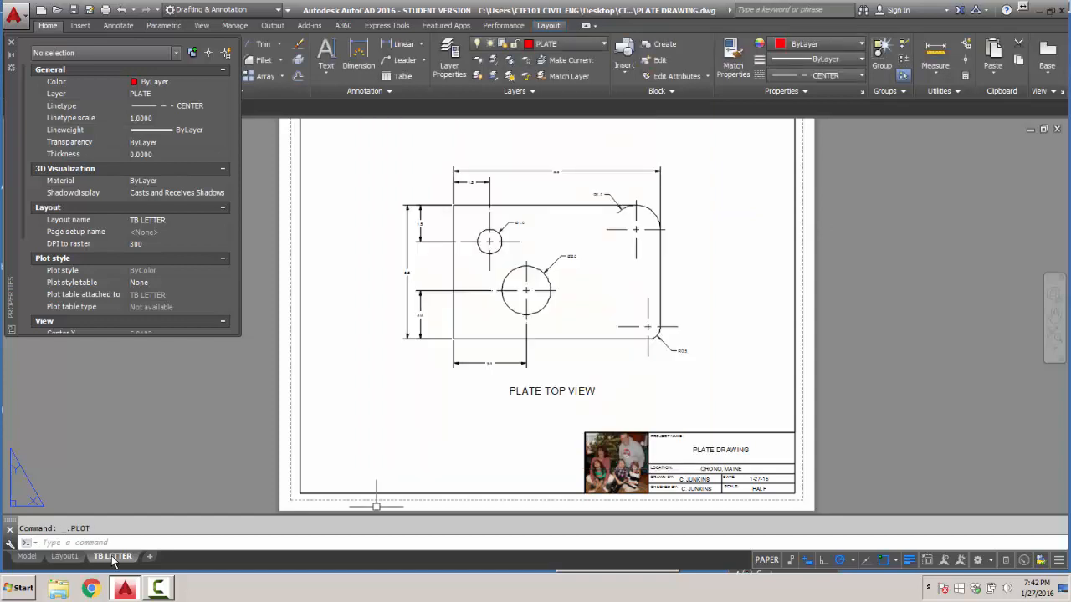
# Modify the TB LETTER page setup to use the Adobe PDF.pc3 plotter with plot transparency enabled, and close the Page Setup Manager.
pyautogui.rightClick(113, 558)
pyautogui.click(165, 472)
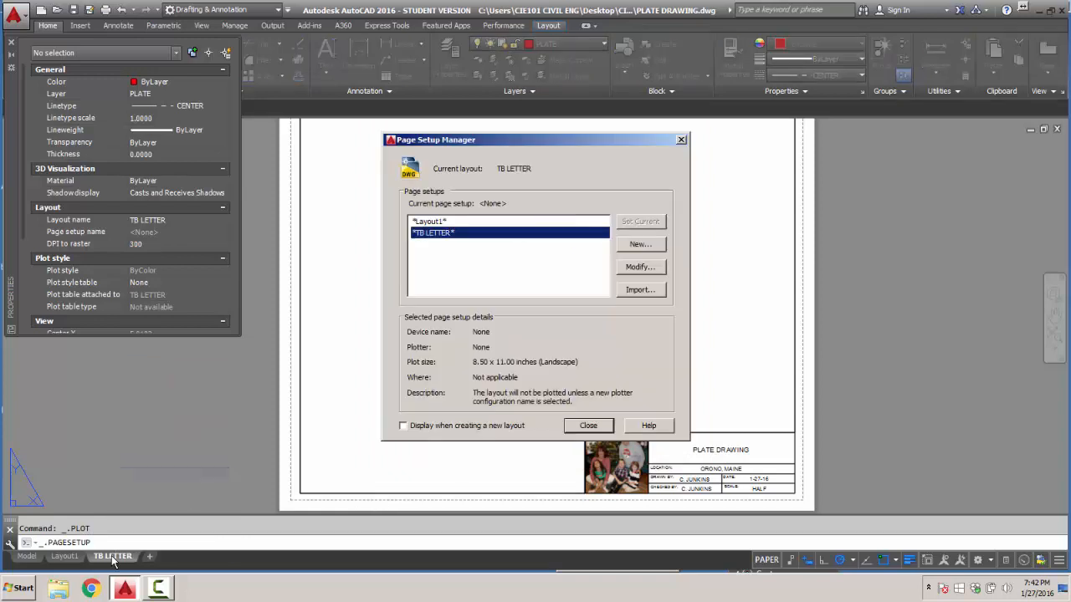
pyautogui.click(640, 267)
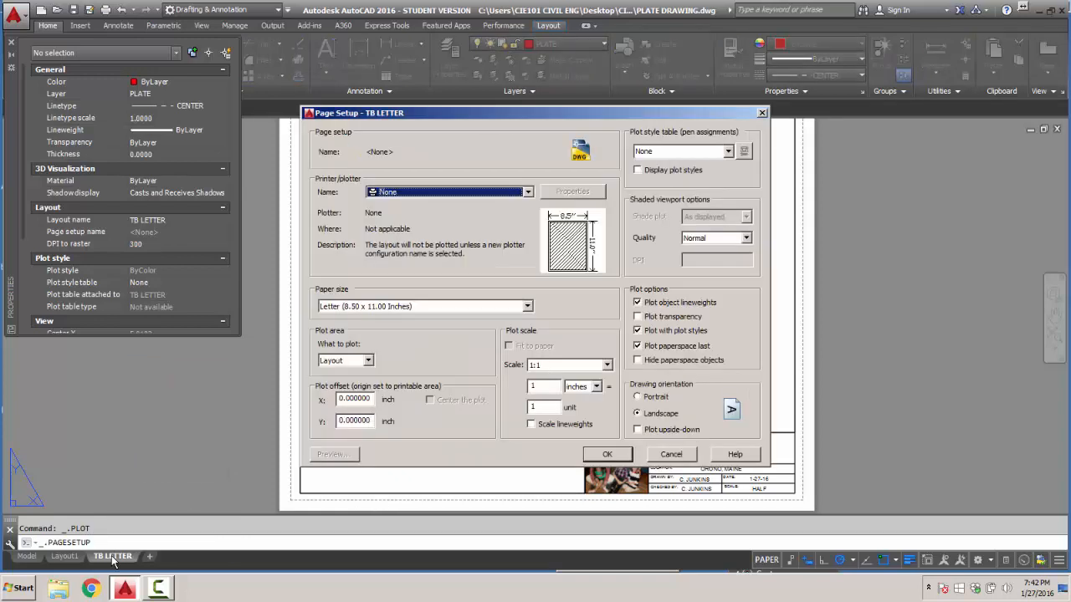
pyautogui.click(448, 191)
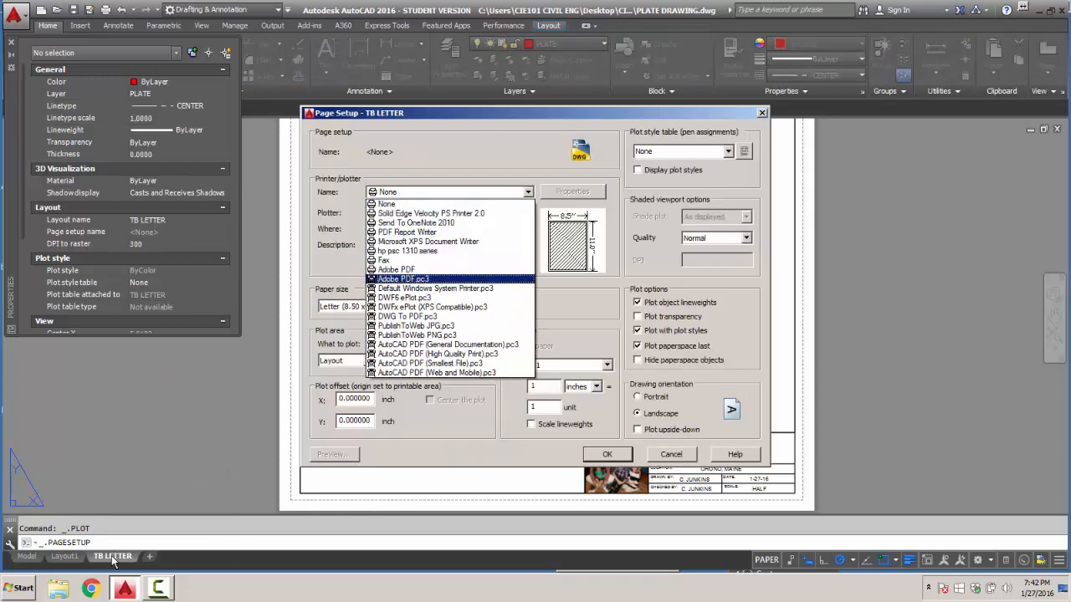
pyautogui.click(403, 279)
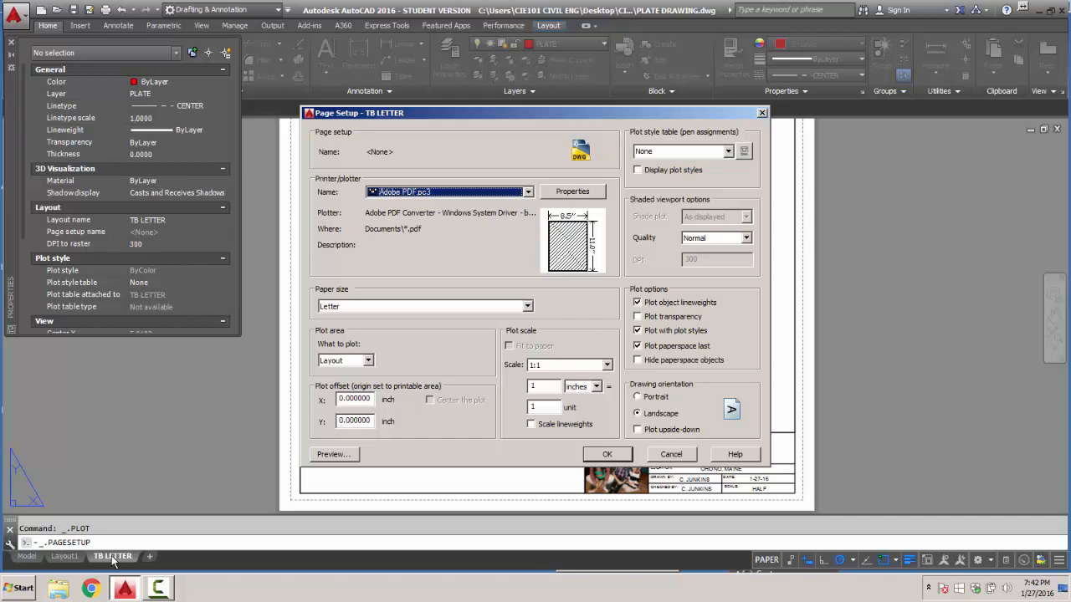
pyautogui.click(638, 316)
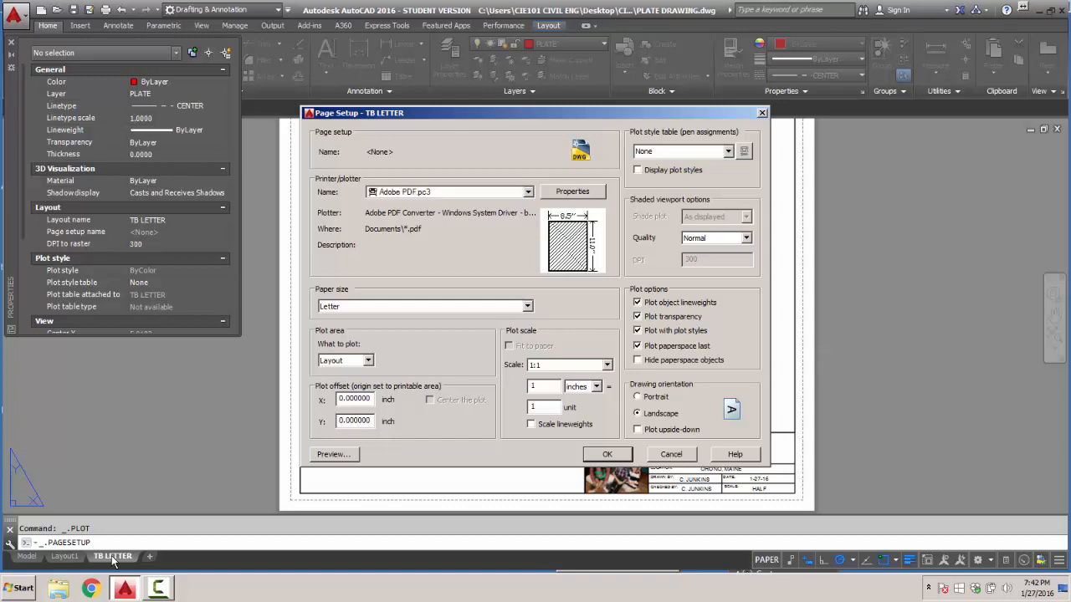
pyautogui.click(607, 455)
pyautogui.click(589, 425)
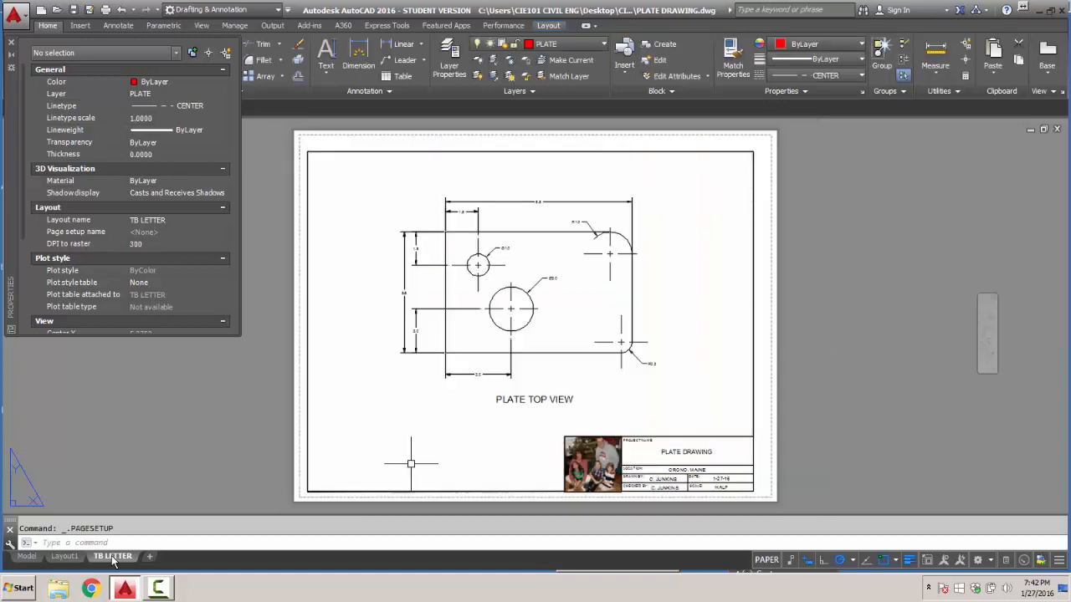
# Open a full plot preview of the TB LETTER layout and inspect the plate, dimensions, view title and title block.
pyautogui.rightClick(113, 558)
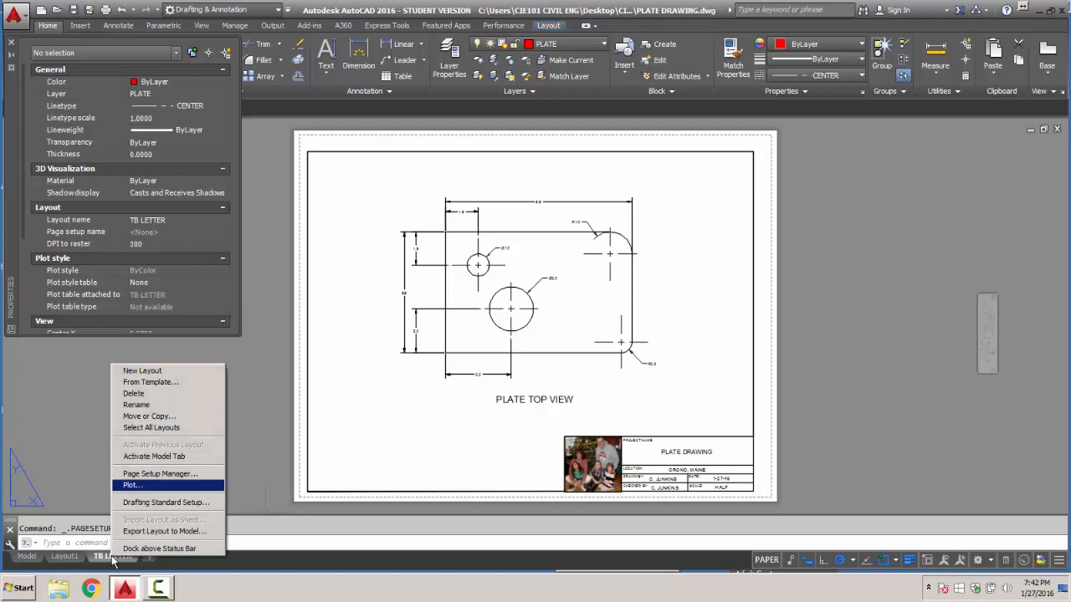
pyautogui.click(159, 486)
pyautogui.click(477, 314)
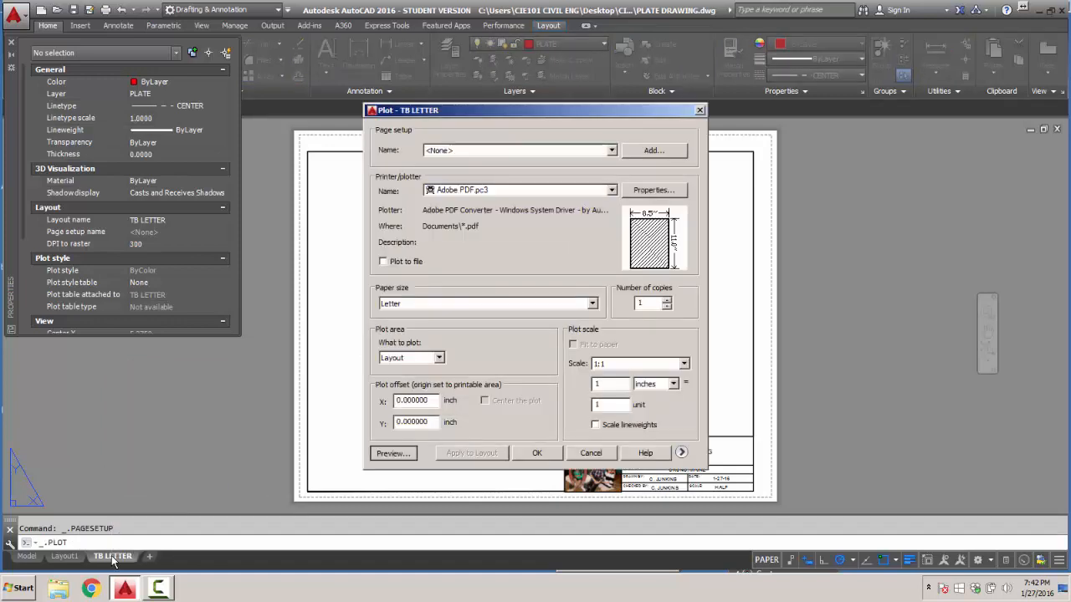
pyautogui.click(391, 453)
pyautogui.scroll(5, 482, 331)
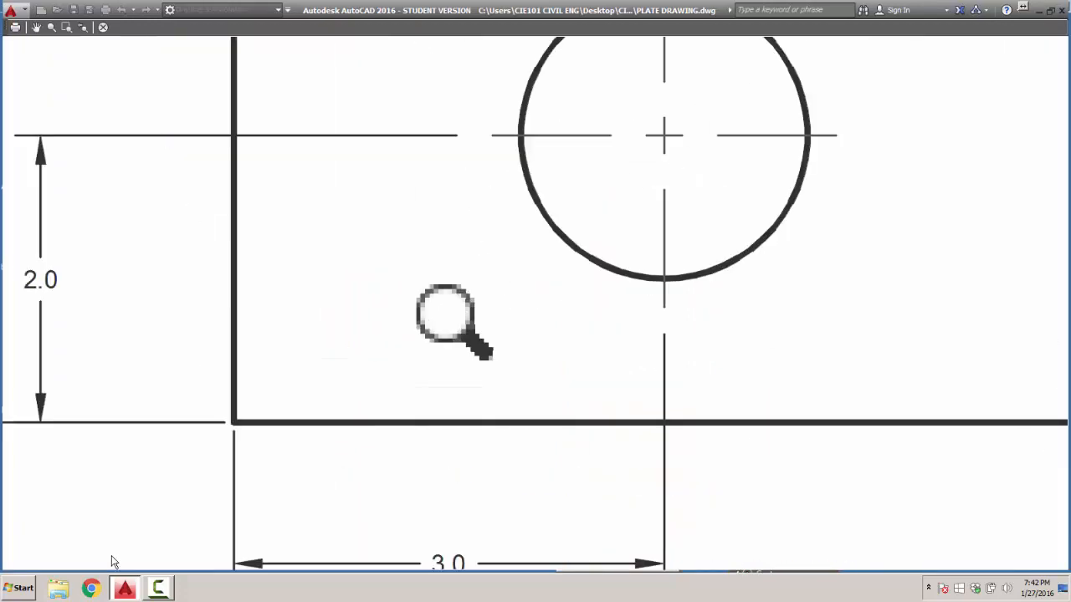
pyautogui.scroll(-5, 454, 322)
pyautogui.moveTo(629, 419); pyautogui.dragTo(742, 260, button='middle')
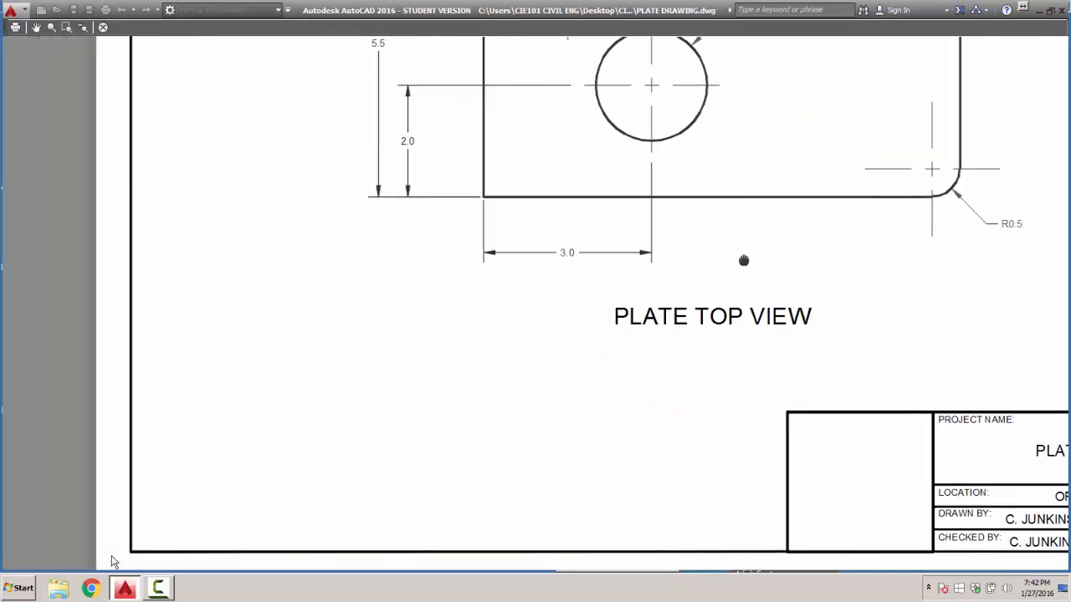
pyautogui.scroll(-5, 643, 261)
pyautogui.moveTo(635, 242); pyautogui.dragTo(412, 333, button='middle')
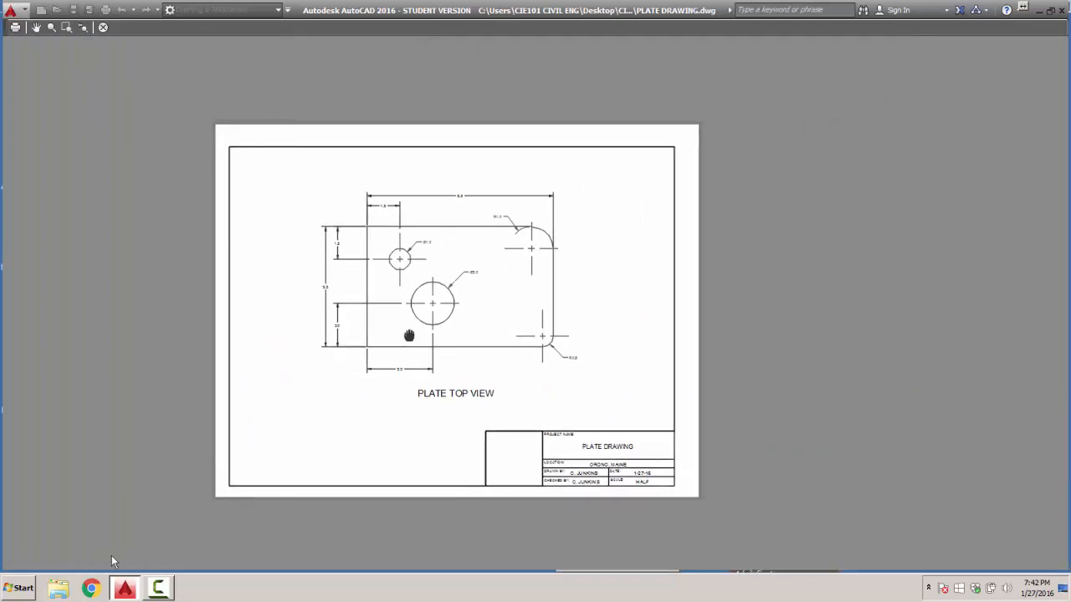
# Plot the previewed layout to a PDF in the PDFS folder, naming it PLATE PROJ followed by the author's name.
pyautogui.click(15, 27)
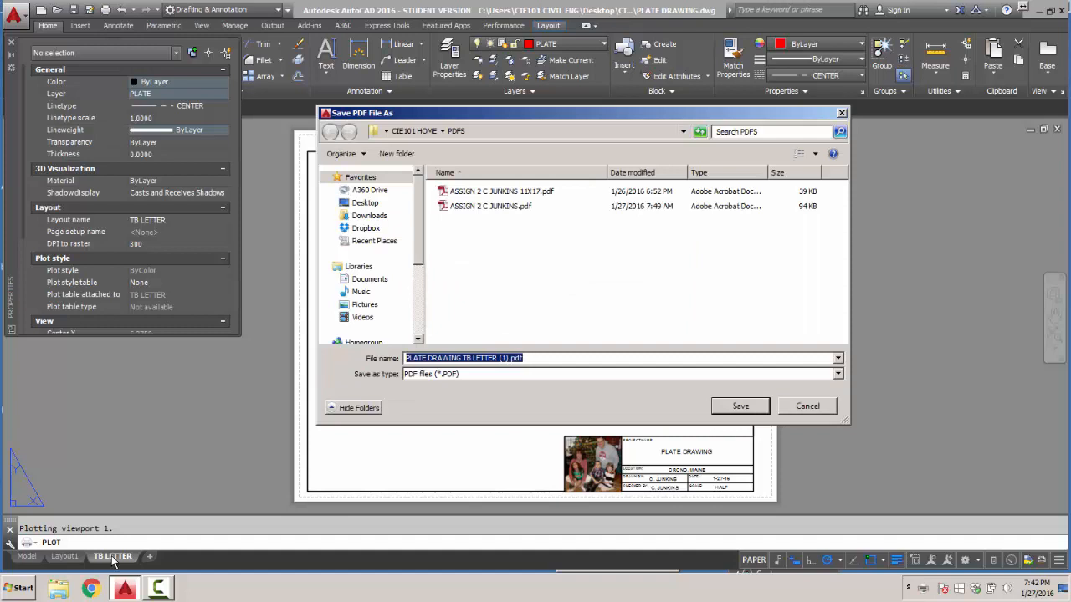
pyautogui.press('F4')
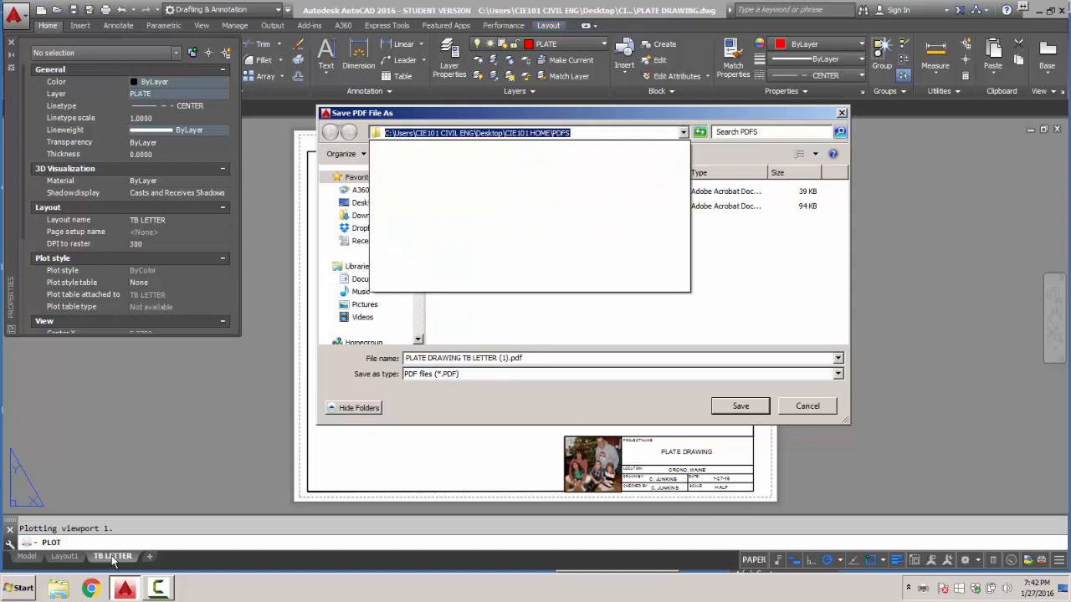
pyautogui.press('F4')
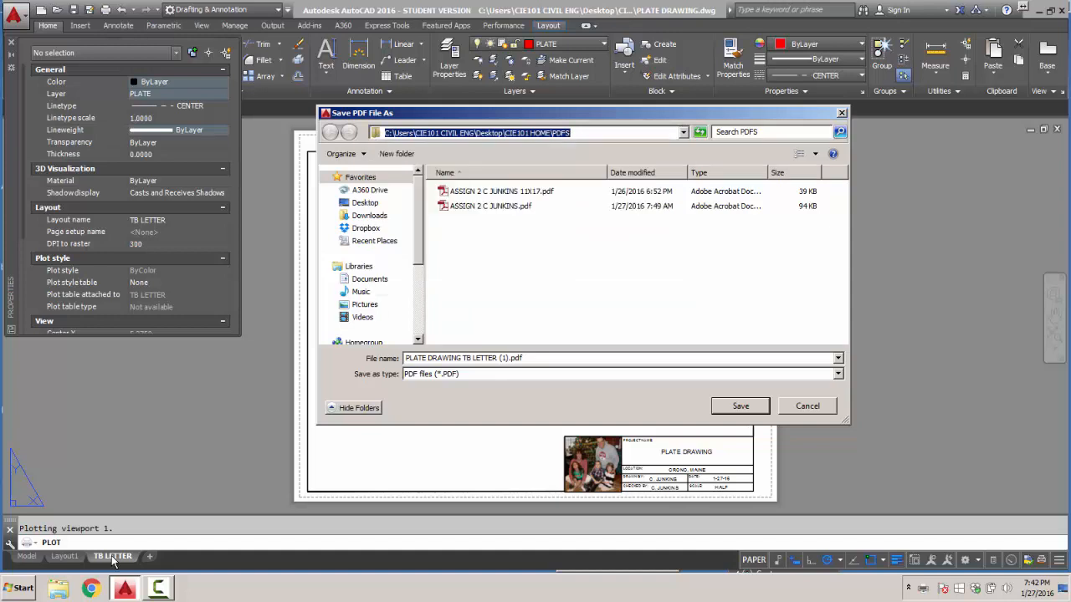
pyautogui.click(466, 206)
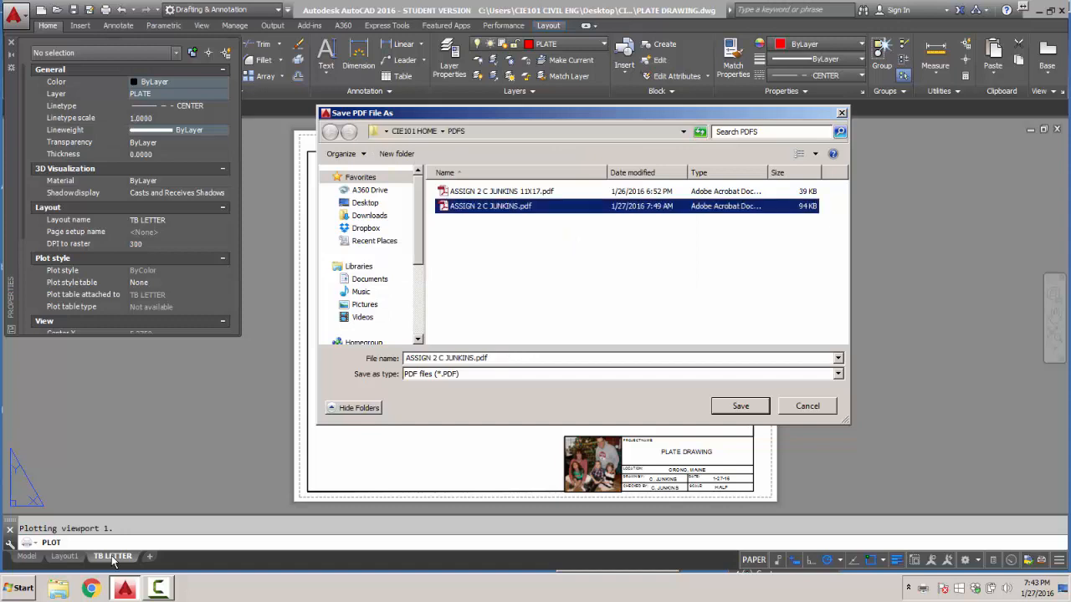
pyautogui.press('Return')
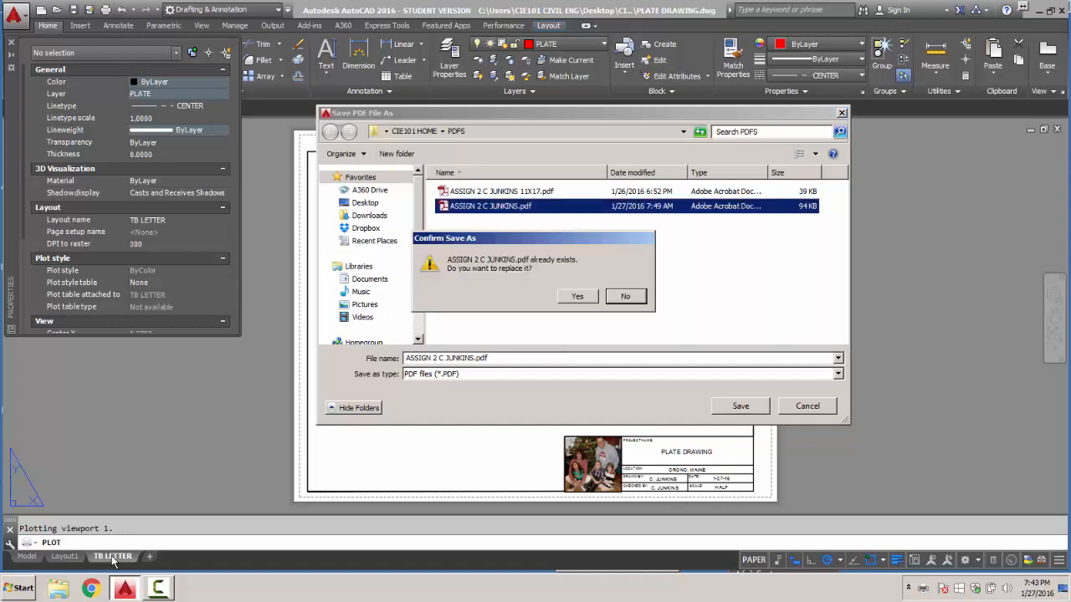
pyautogui.press('n')
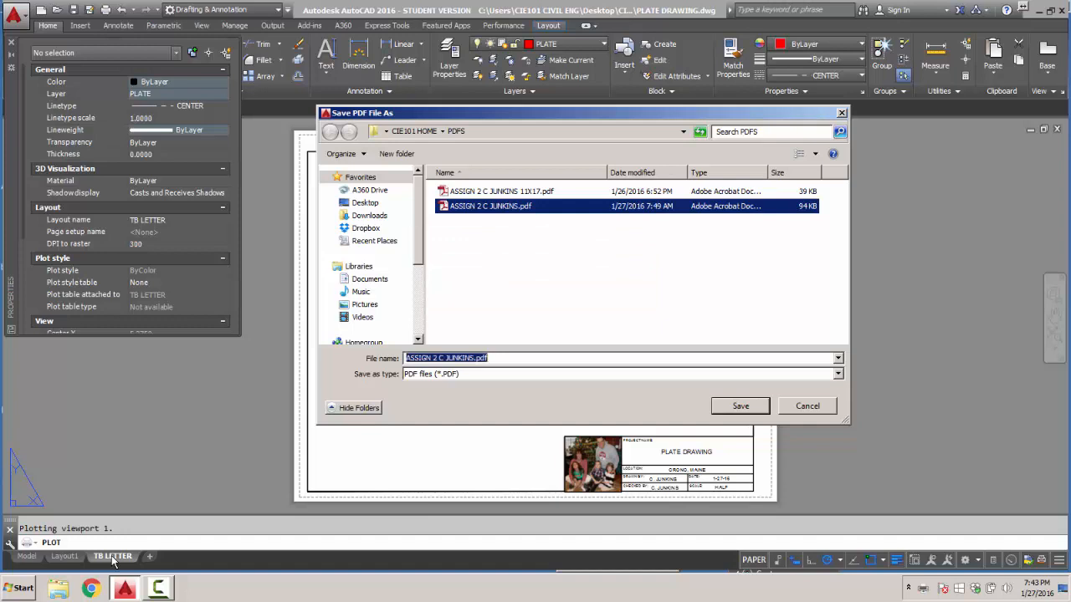
pyautogui.moveTo(475, 358); pyautogui.dragTo(406, 358)
pyautogui.write('PLATE PR')
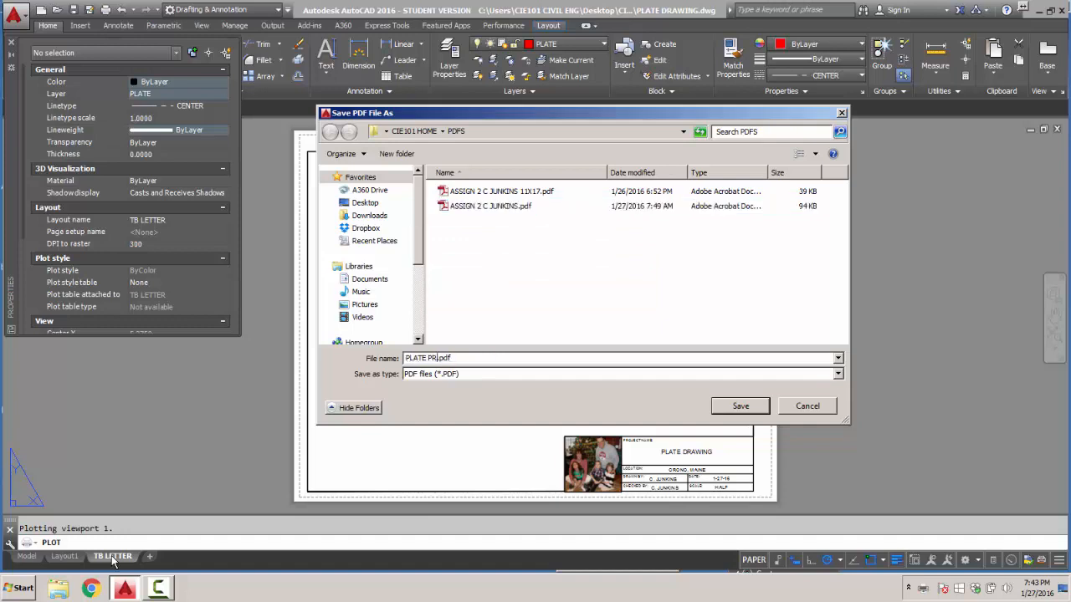
pyautogui.write('OJ C JUNKINS')
pyautogui.press('Return')
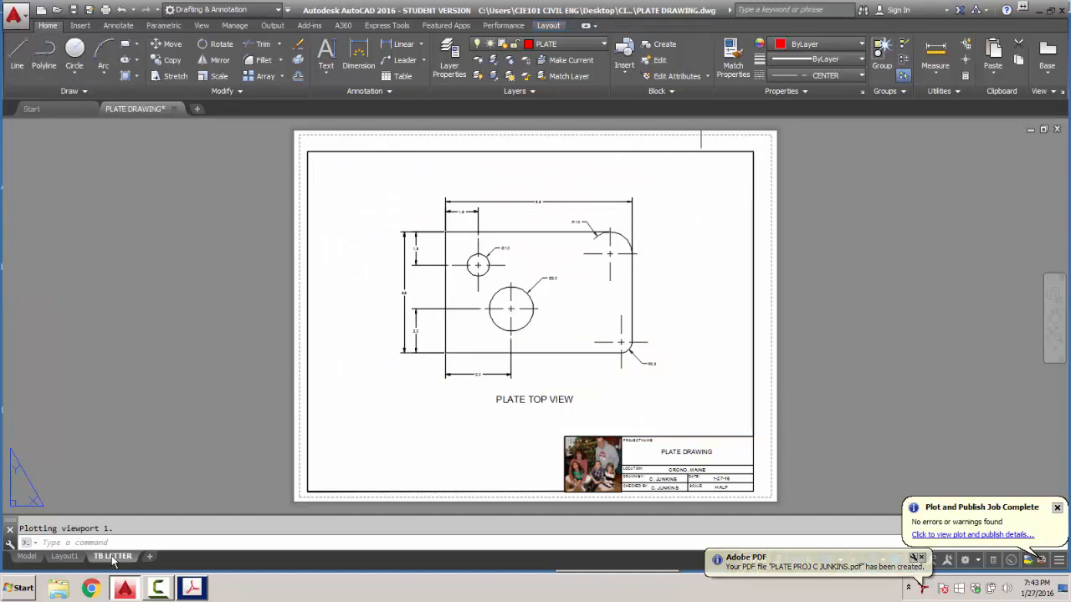
# Switch to the plotted PDF in Adobe Acrobat and fit the whole page in view.
pyautogui.click(15, 15)
pyautogui.click(50, 143)
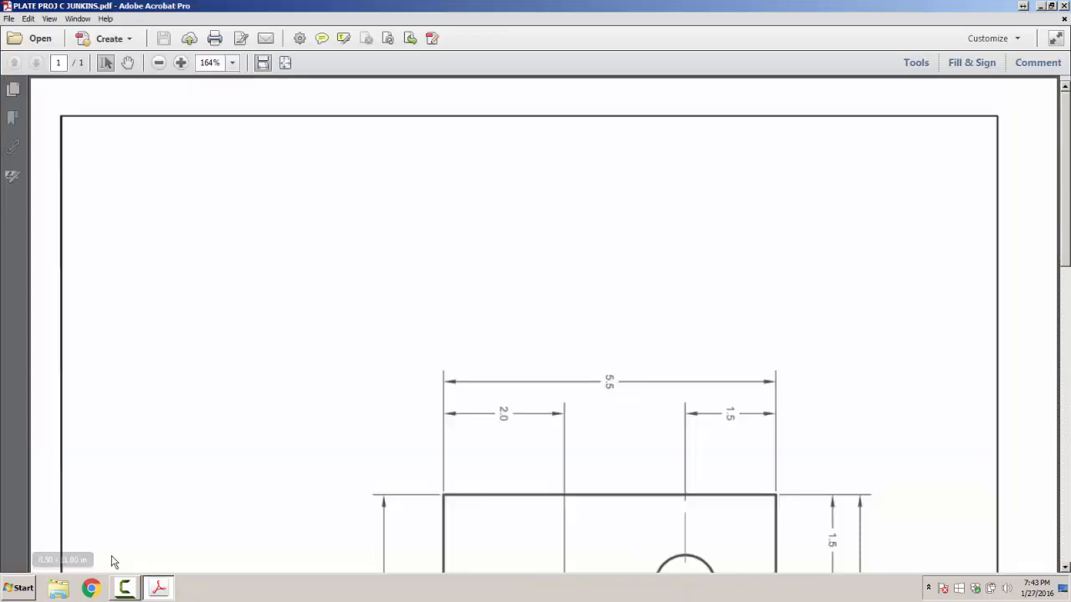
pyautogui.hotkey('ctrl', '0')
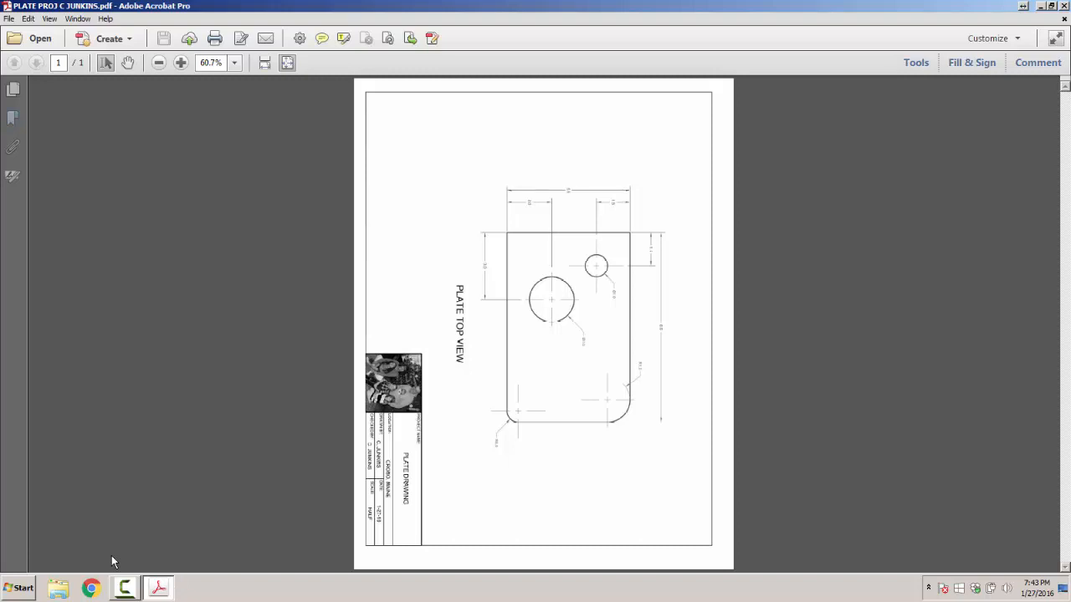
# Rotate all pages of the plotted PDF counterclockwise 90 degrees.
pyautogui.hotkey('alt', 'w')
pyautogui.click(916, 63)
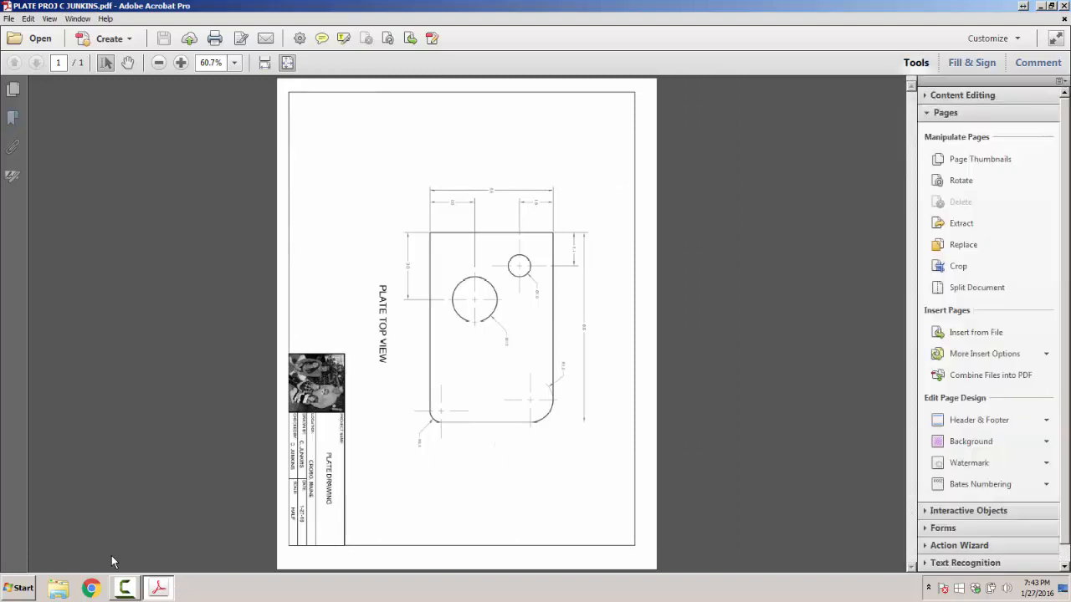
pyautogui.click(960, 180)
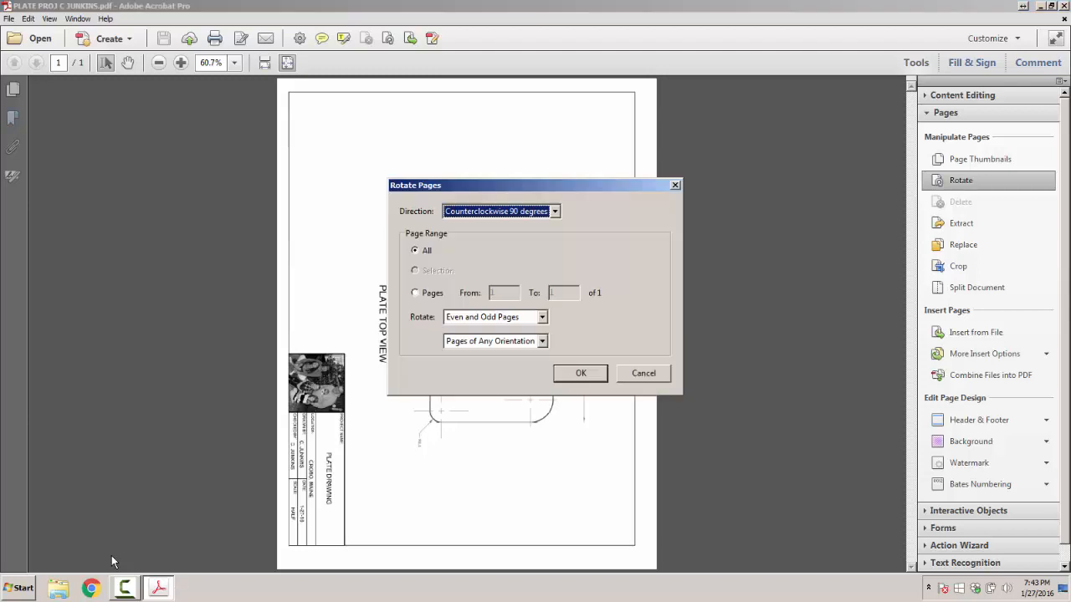
pyautogui.click(581, 373)
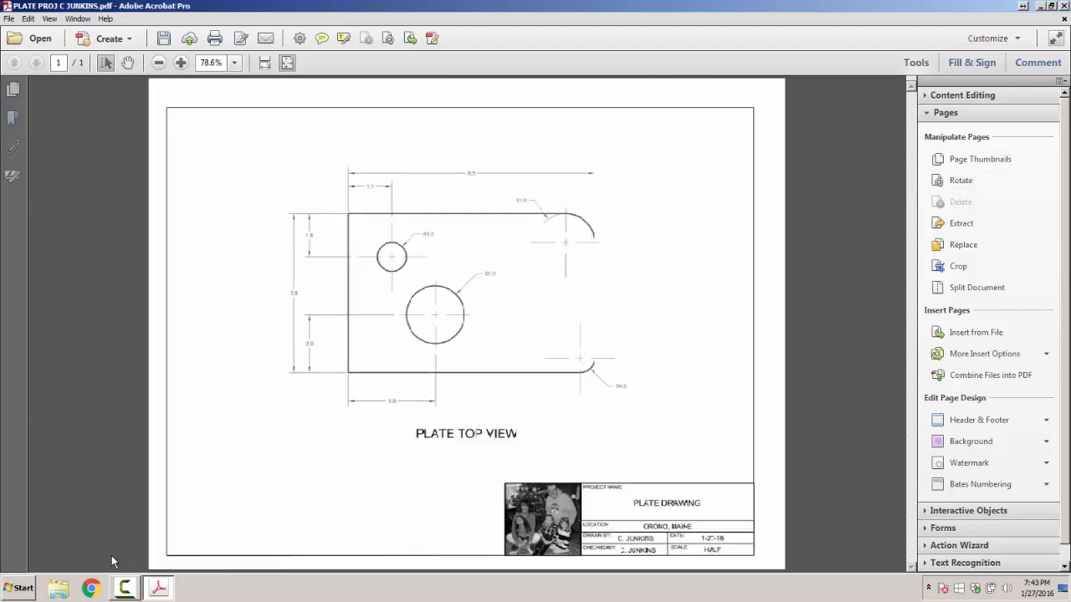
# Examine the plate's right edge between the two rounded corners in the PDF at higher magnification.
pyautogui.click(548, 335)
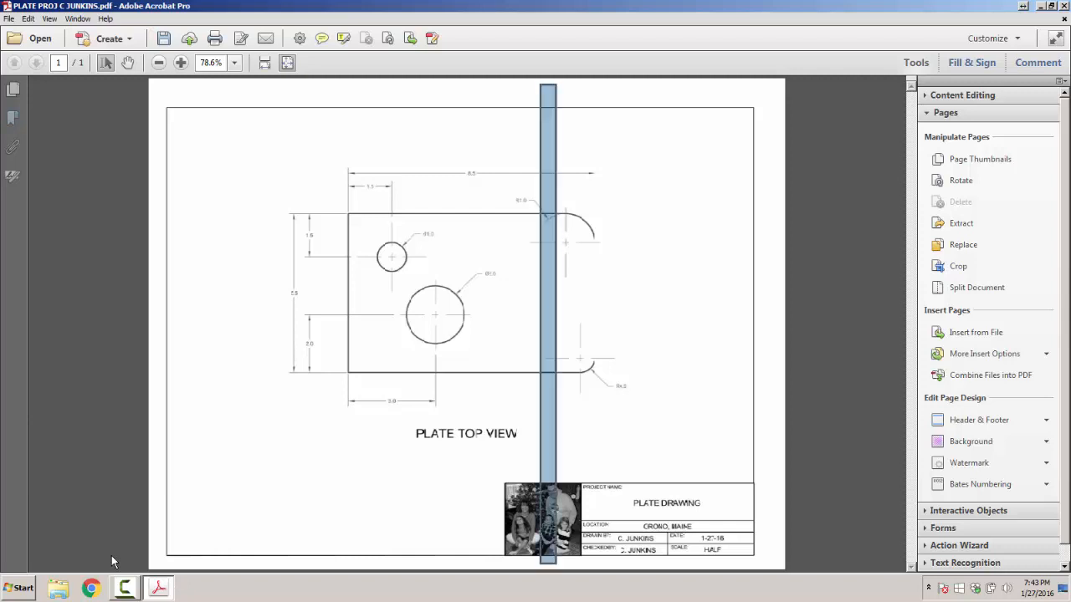
pyautogui.click(601, 325)
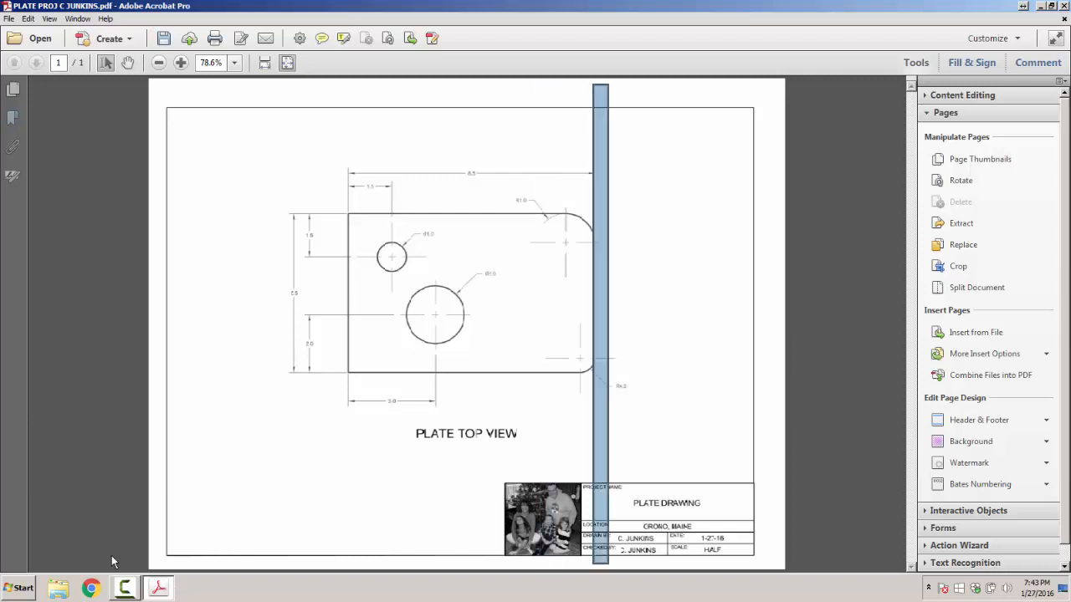
pyautogui.click(181, 63)
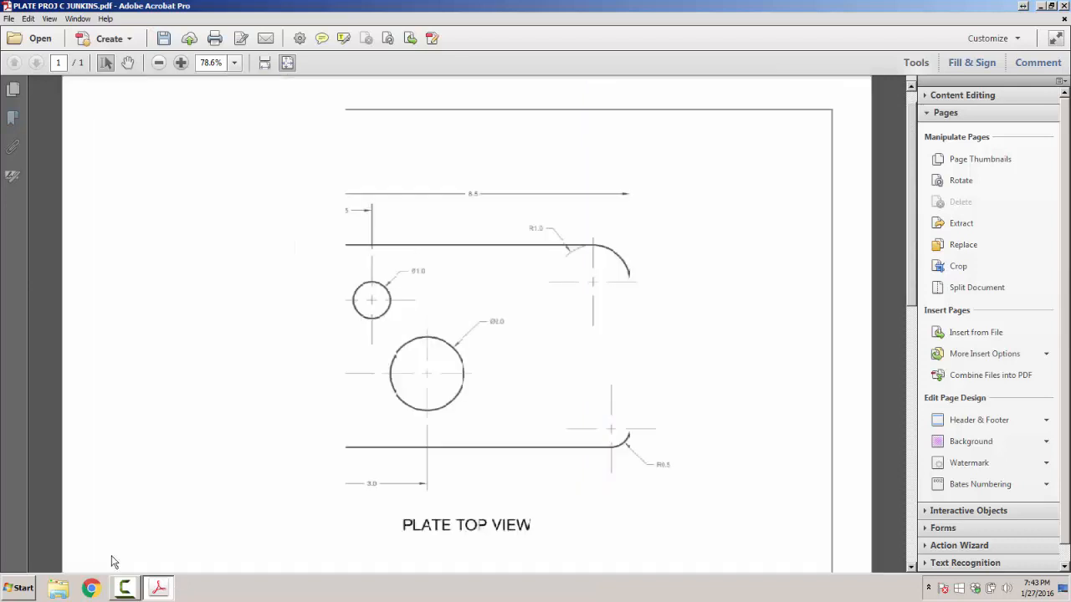
pyautogui.click(181, 63)
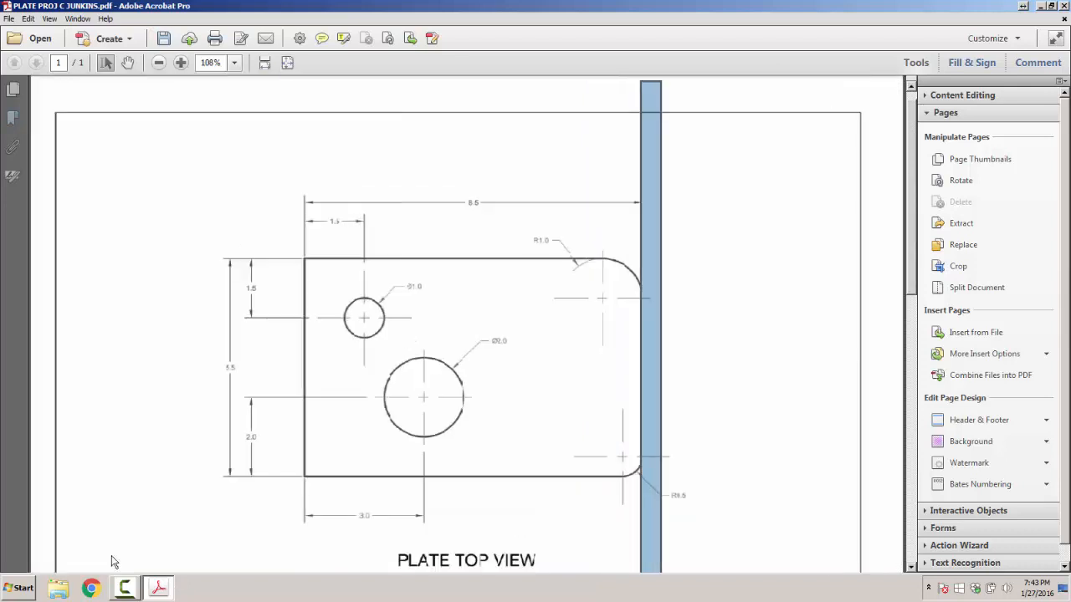
pyautogui.click(669, 326)
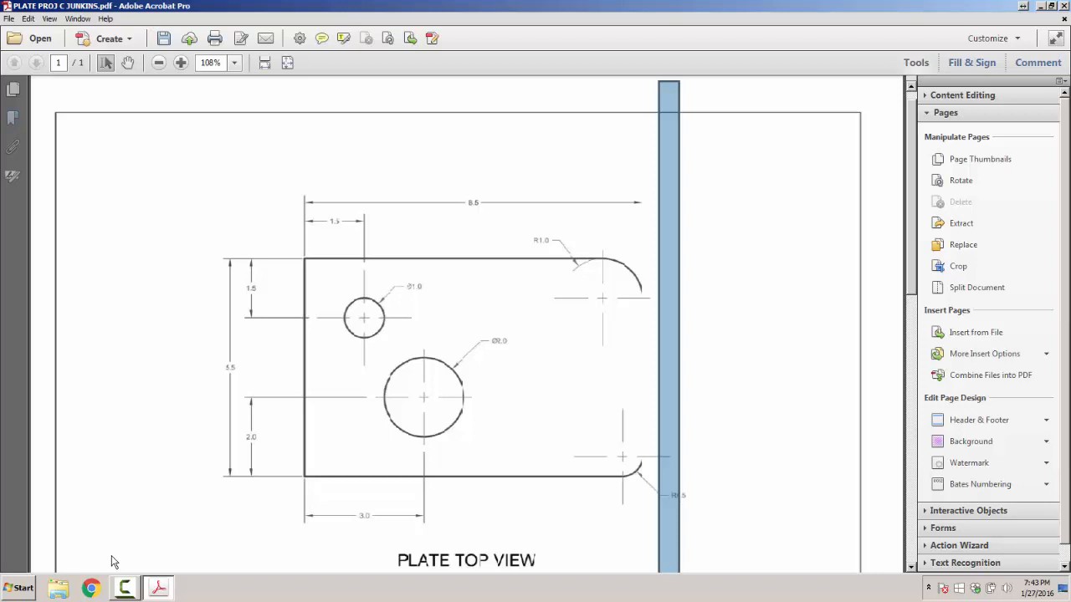
# Close the rotated PDF with its changes saved and start AutoCAD 2016 from the desktop.
pyautogui.hotkey('ctrl', 'w')
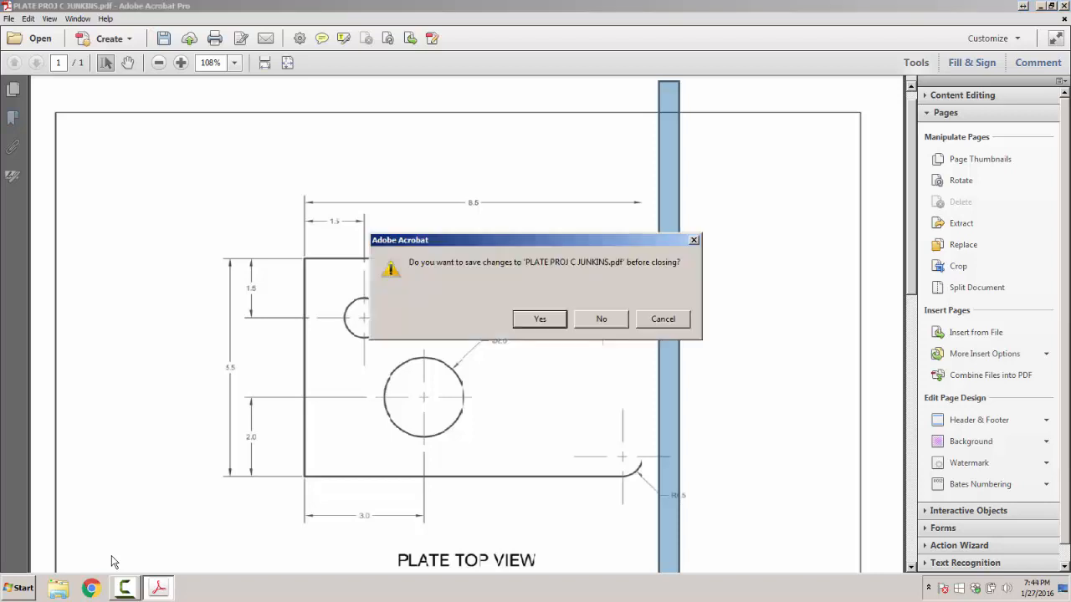
pyautogui.press('Return')
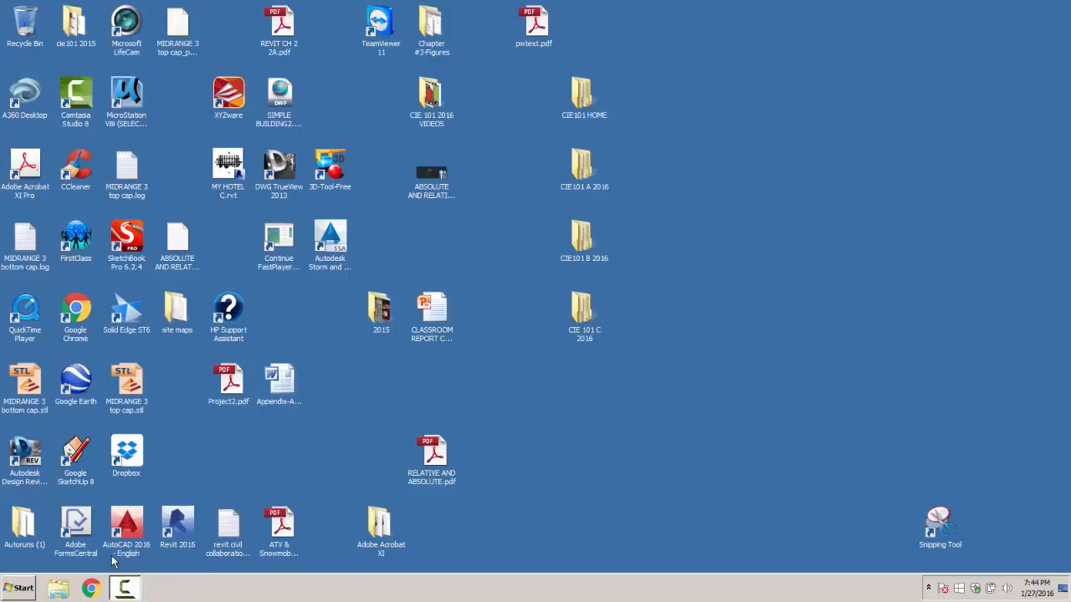
pyautogui.click(111, 555)
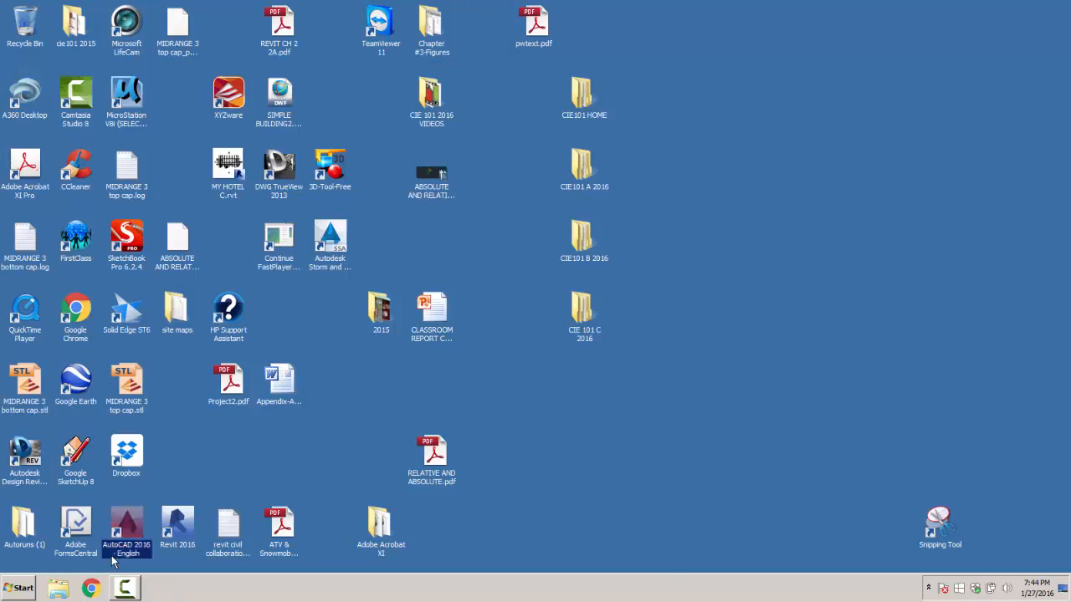
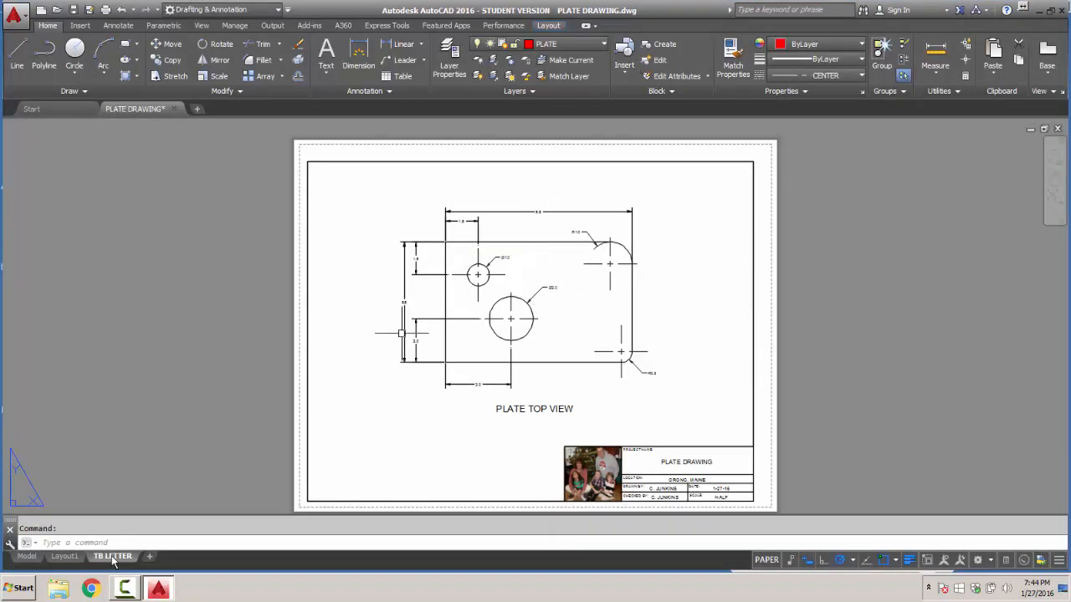
# Modify the TB LETTER page setup to use the DWG To PDF.pc3 plotter.
pyautogui.rightClick(114, 559)
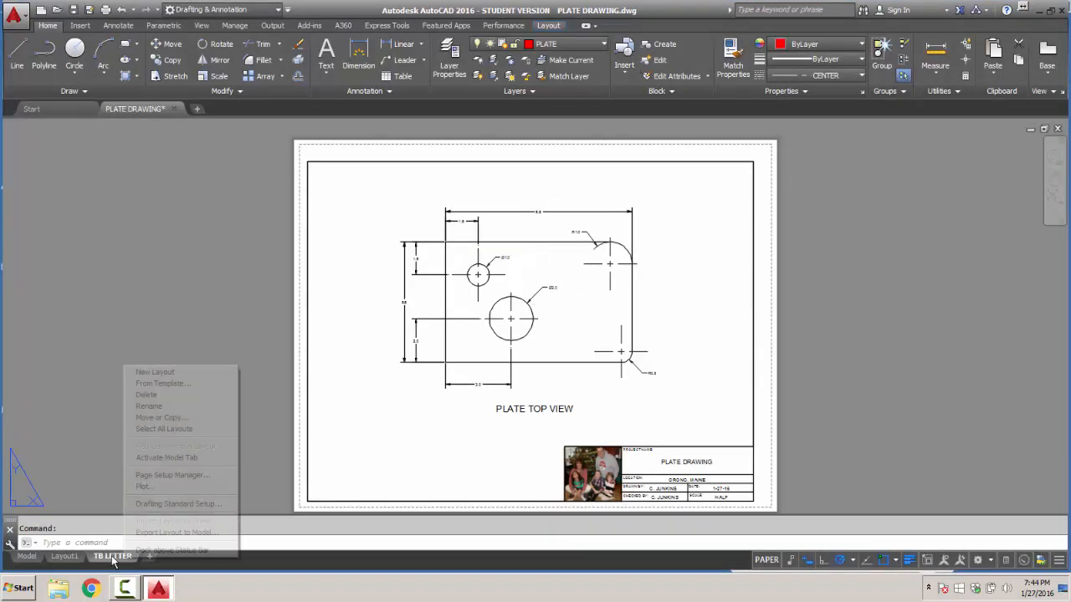
pyautogui.press('Return')
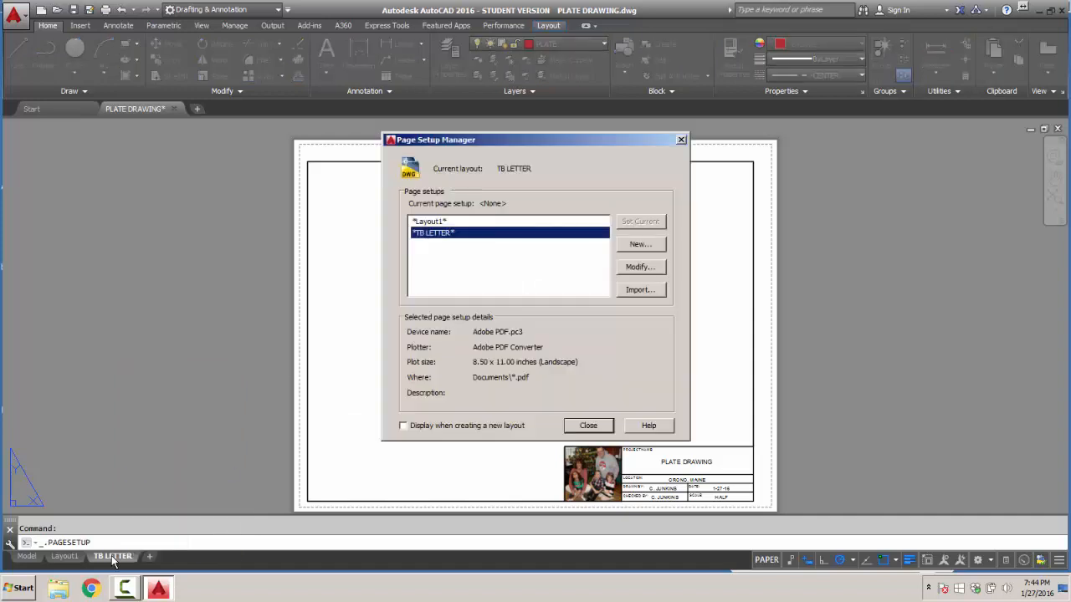
pyautogui.click(641, 267)
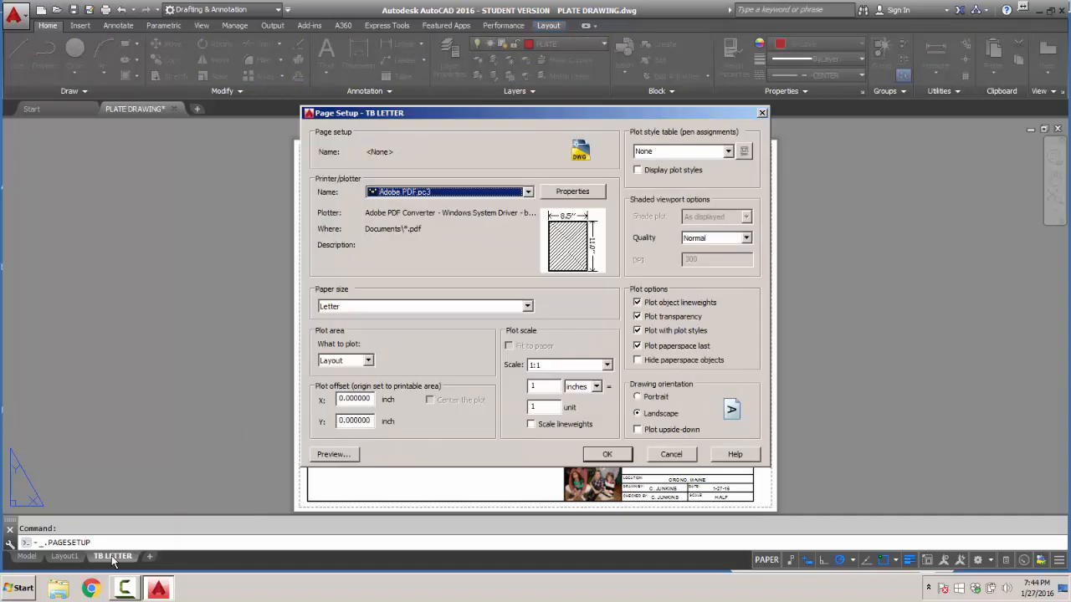
pyautogui.click(507, 193)
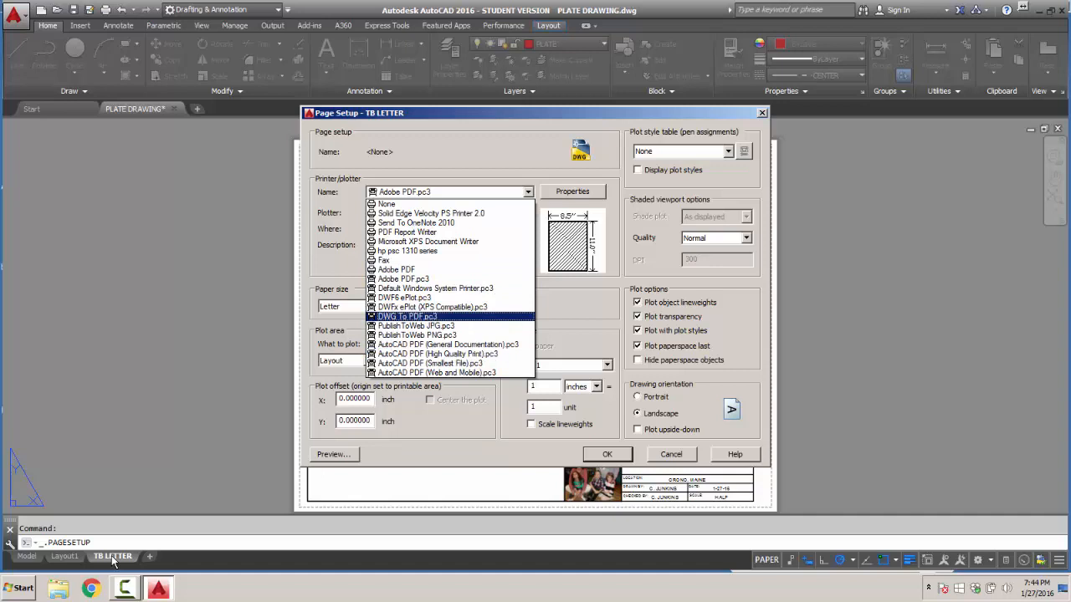
pyautogui.press('Return')
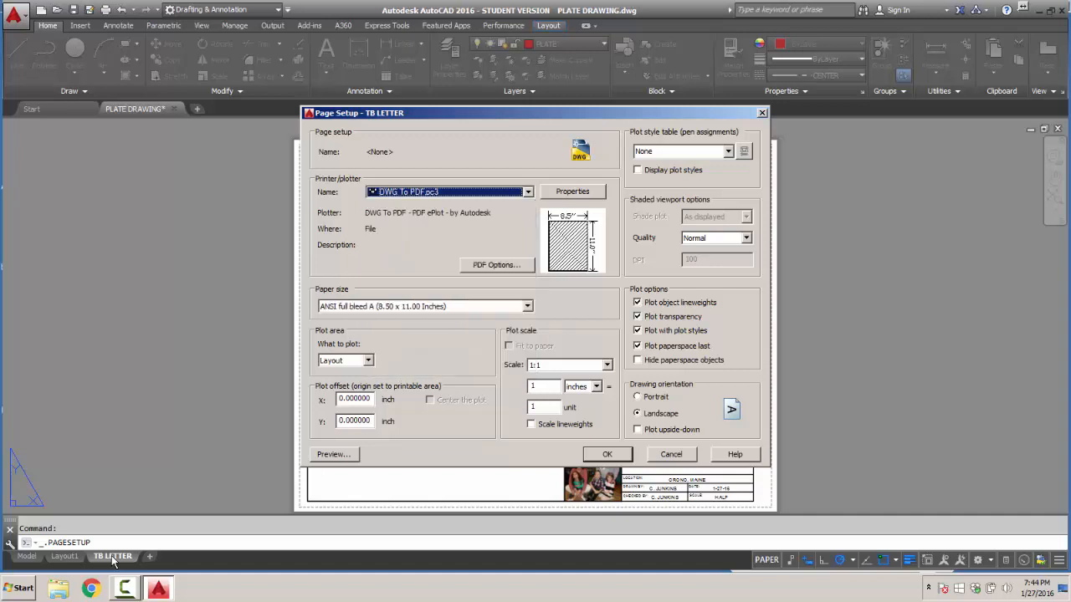
# Preview the layout with the DWG To PDF.pc3 plotter and inspect the title block and its picture up close.
pyautogui.hotkey('alt', 'p')
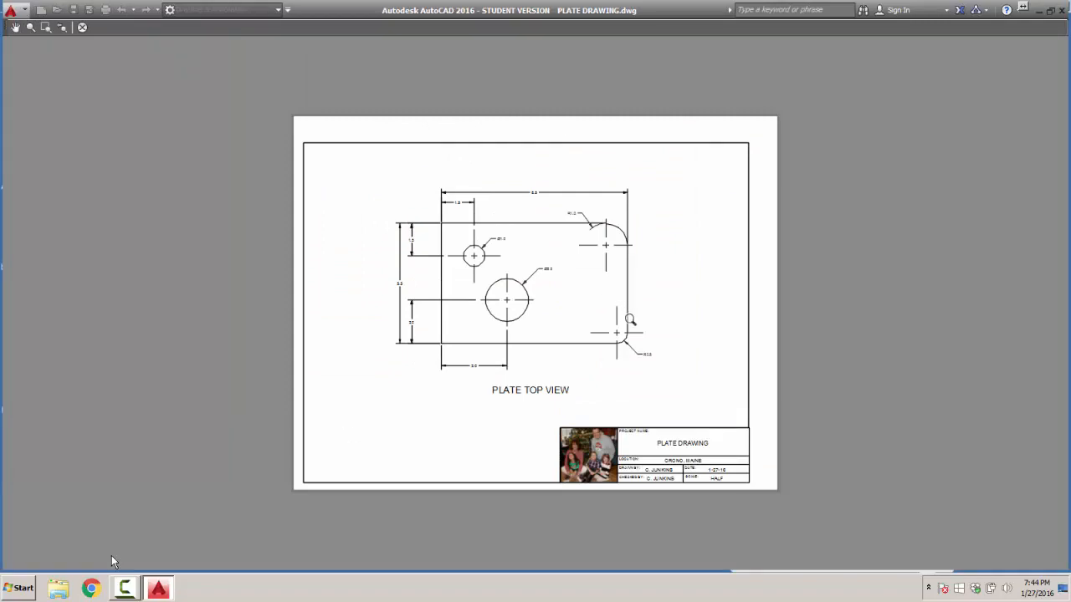
pyautogui.scroll(5, 633, 325)
pyautogui.scroll(-5, 631, 332)
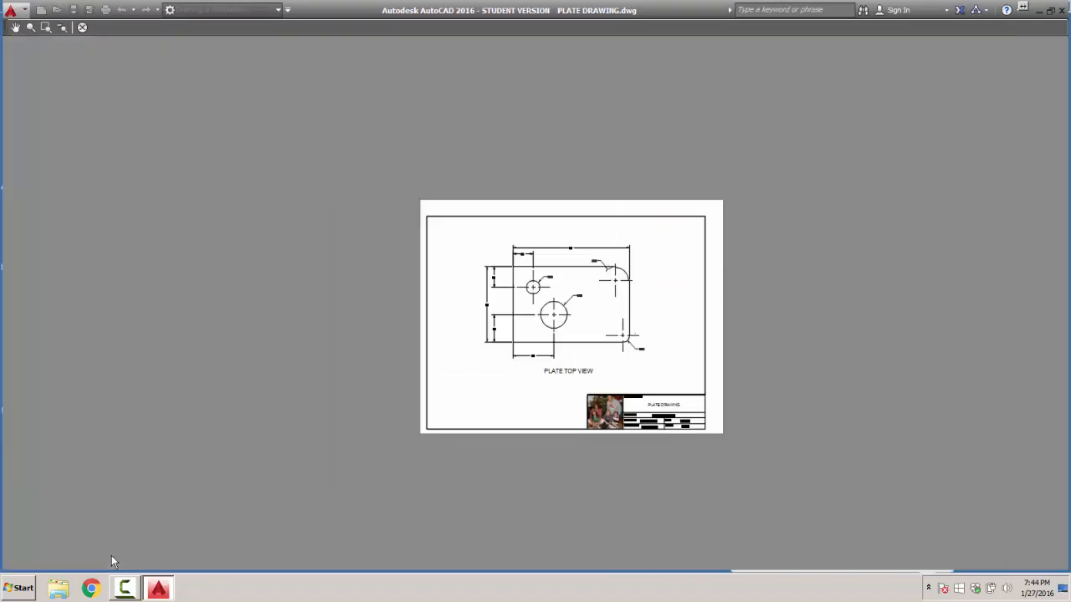
pyautogui.scroll(6, 655, 450)
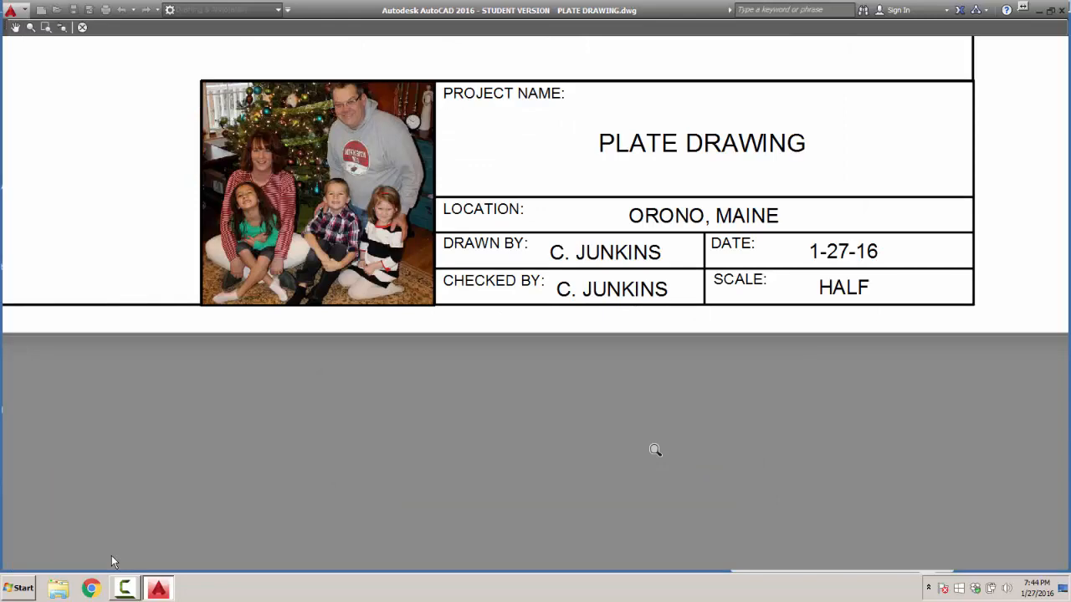
# Leave the plot preview, accept the TB LETTER page setup and close the Page Setup Manager.
pyautogui.scroll(-6, 655, 450)
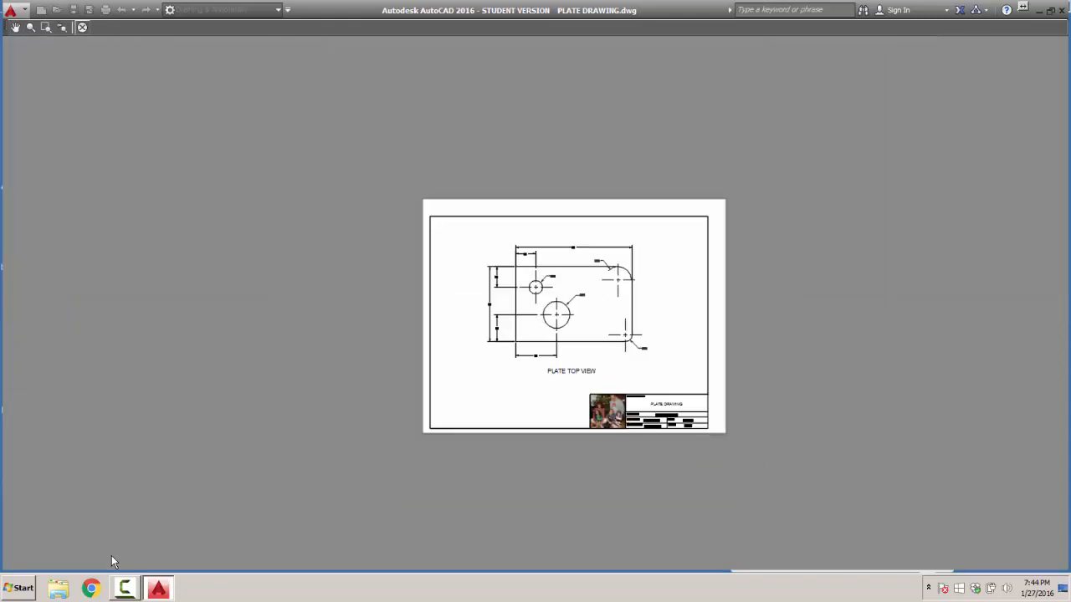
pyautogui.click(82, 27)
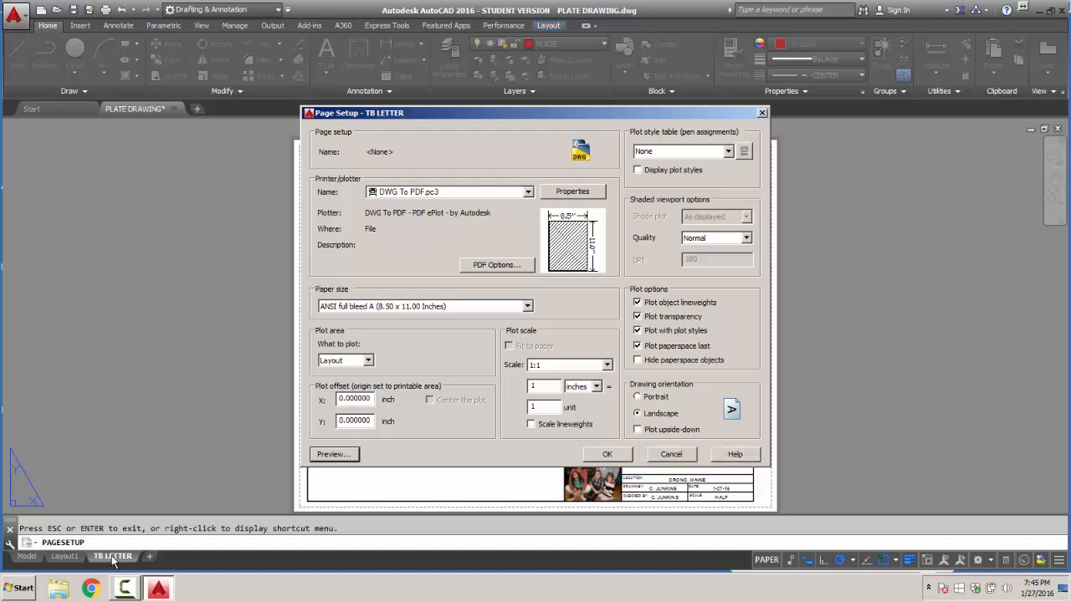
pyautogui.press('Tab')
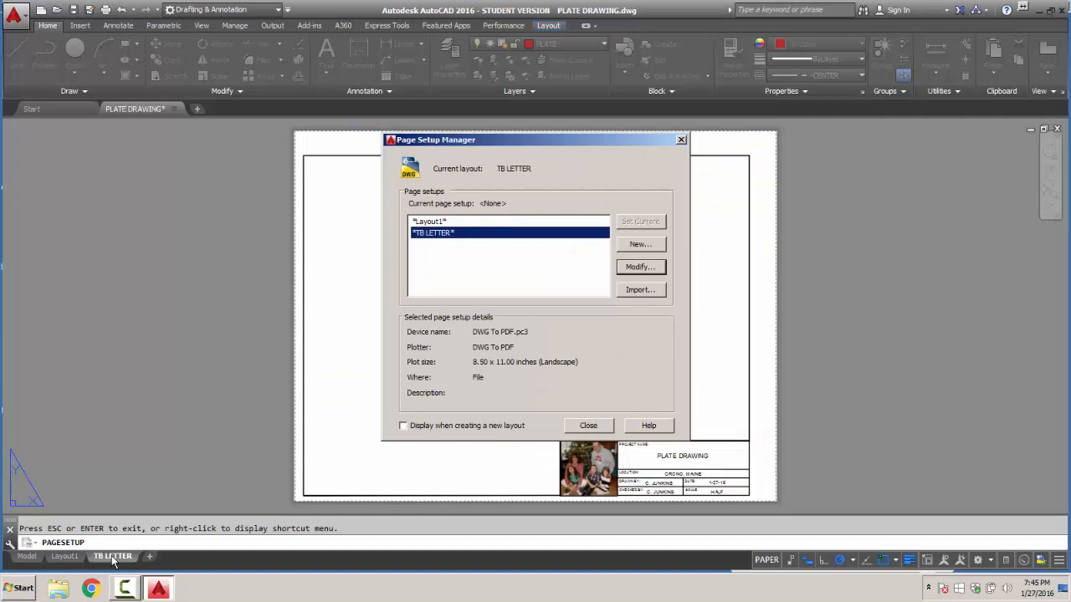
pyautogui.press('Escape')
# Plot the TB LETTER layout as a single sheet, checking the preview before sending it to the plotter.
pyautogui.rightClick(114, 561)
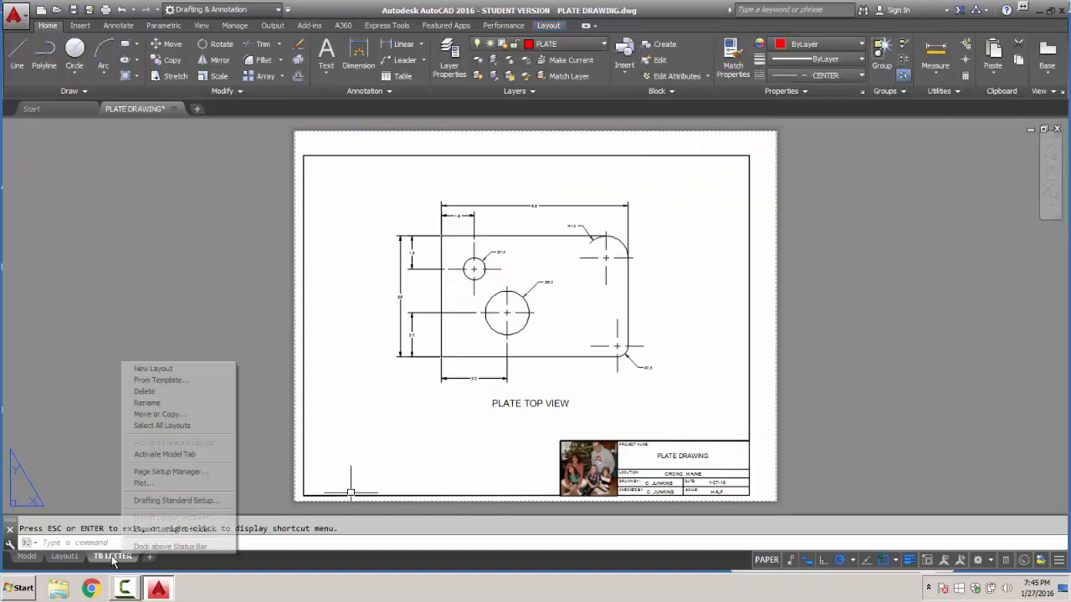
pyautogui.click(159, 483)
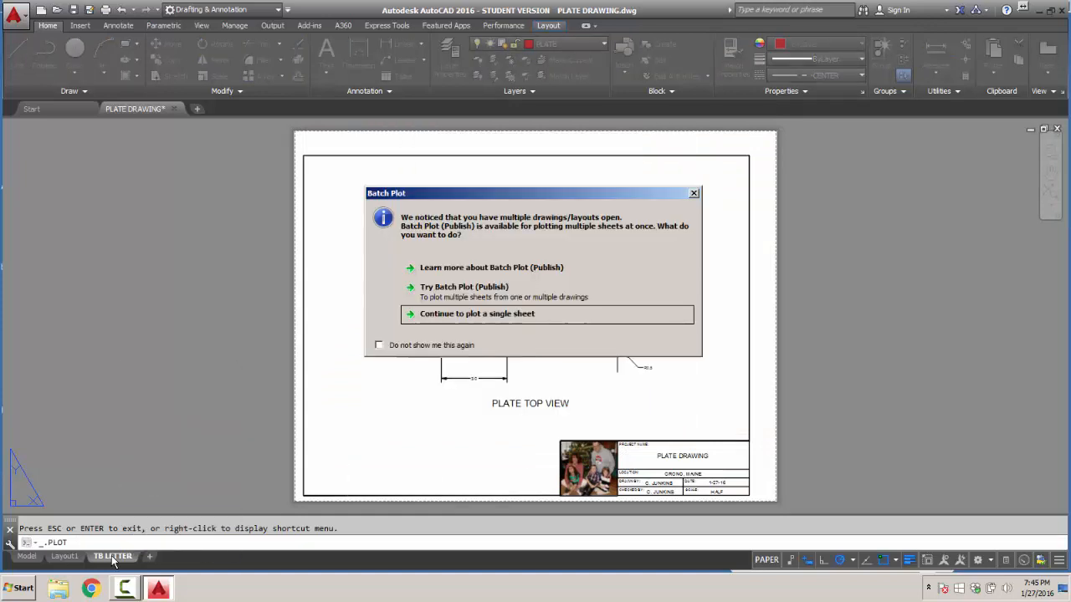
pyautogui.press('Return')
pyautogui.hotkey('alt', 'p')
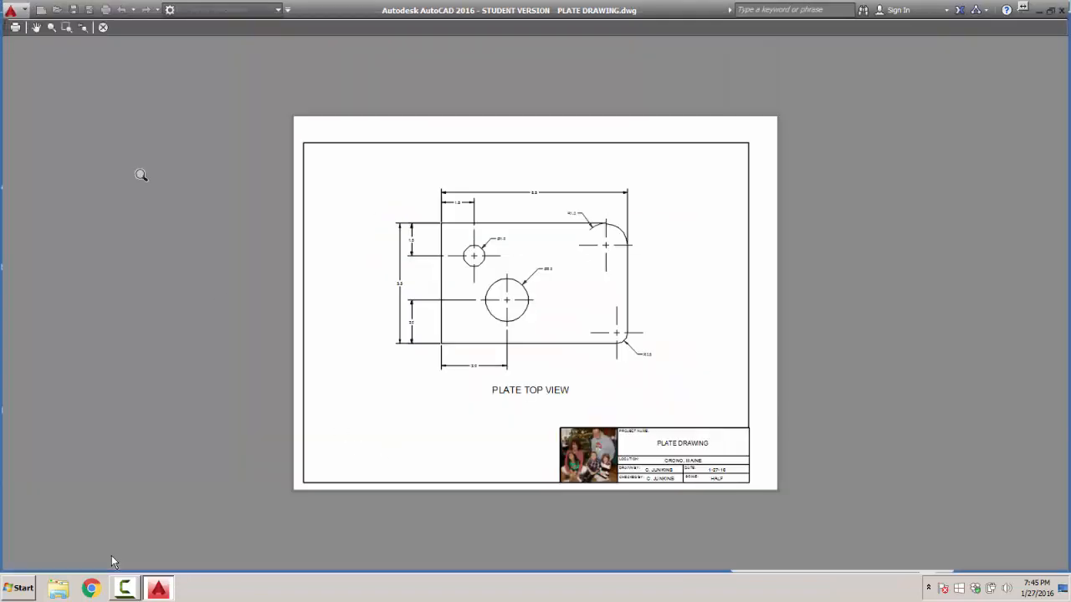
pyautogui.click(15, 27)
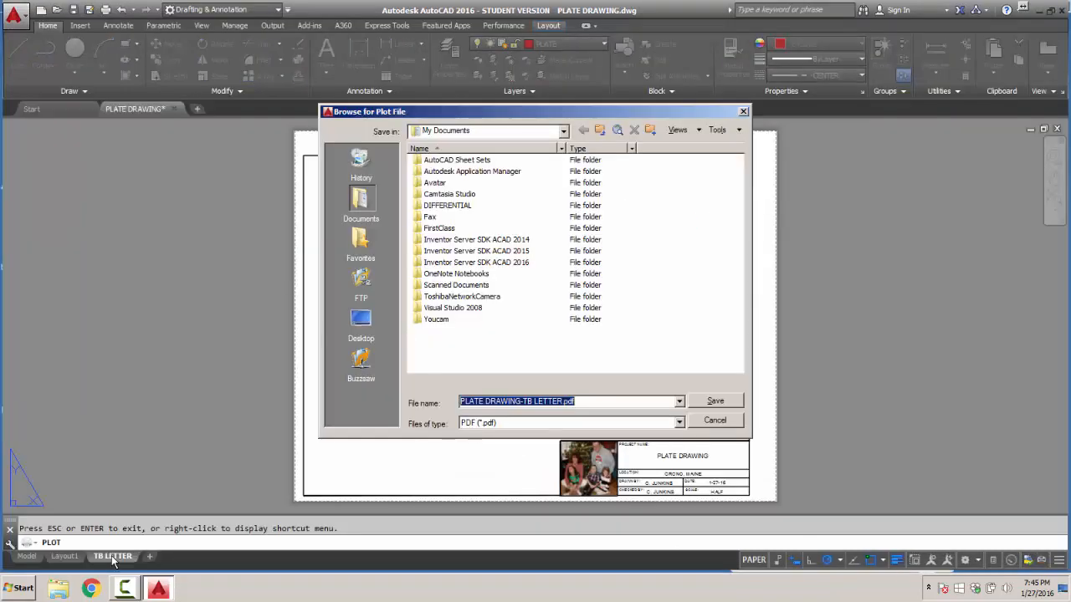
# Save the plot in the desktop's CIE101 HOME\PDFS folder, replacing the existing PLATE PROJ PDF.
pyautogui.click(563, 131)
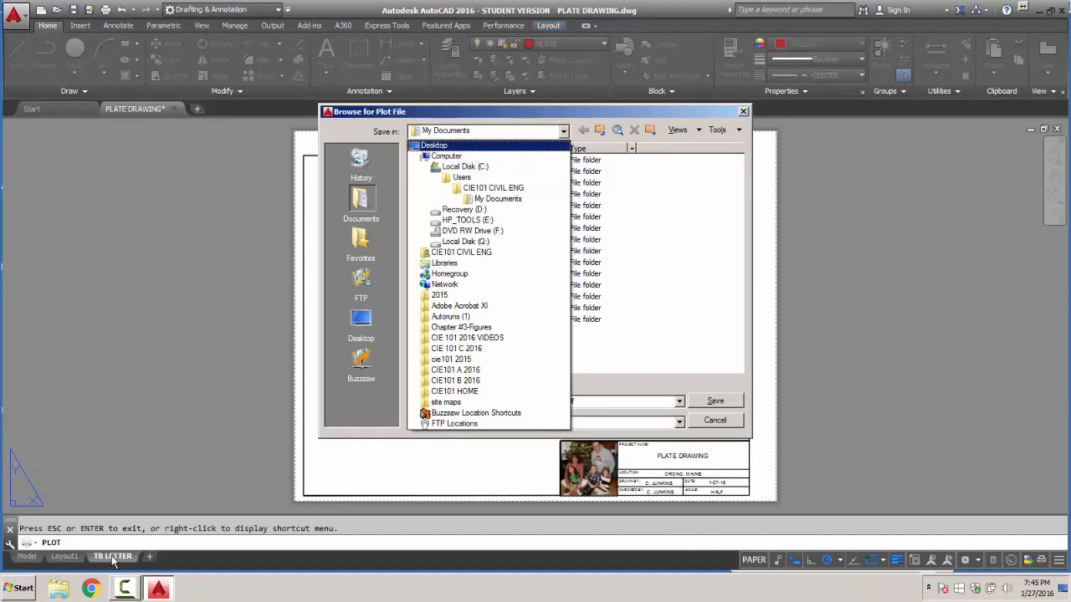
pyautogui.click(434, 145)
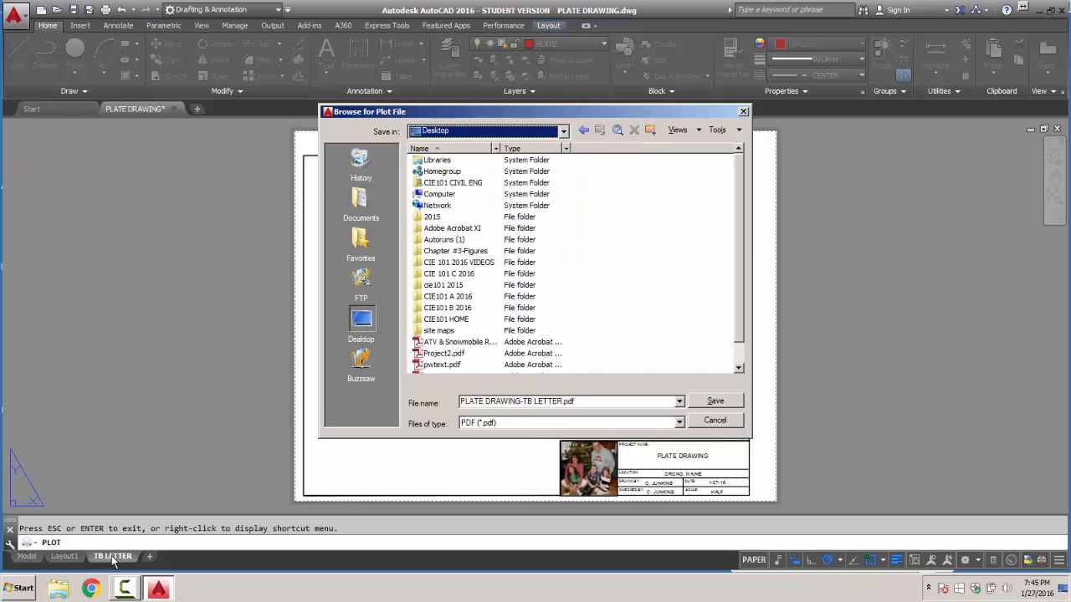
pyautogui.doubleClick(446, 319)
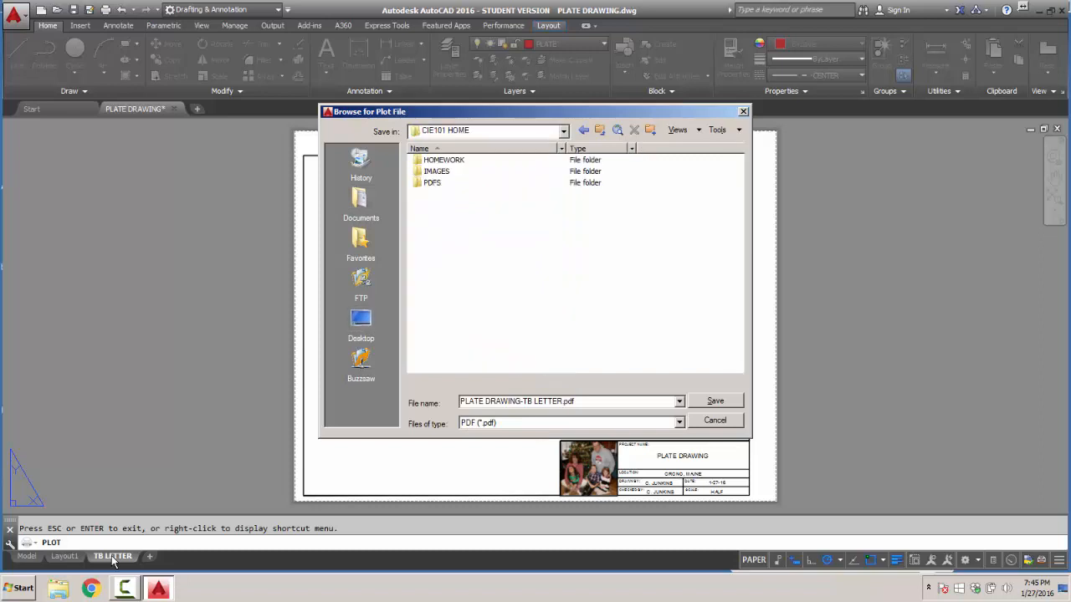
pyautogui.doubleClick(432, 182)
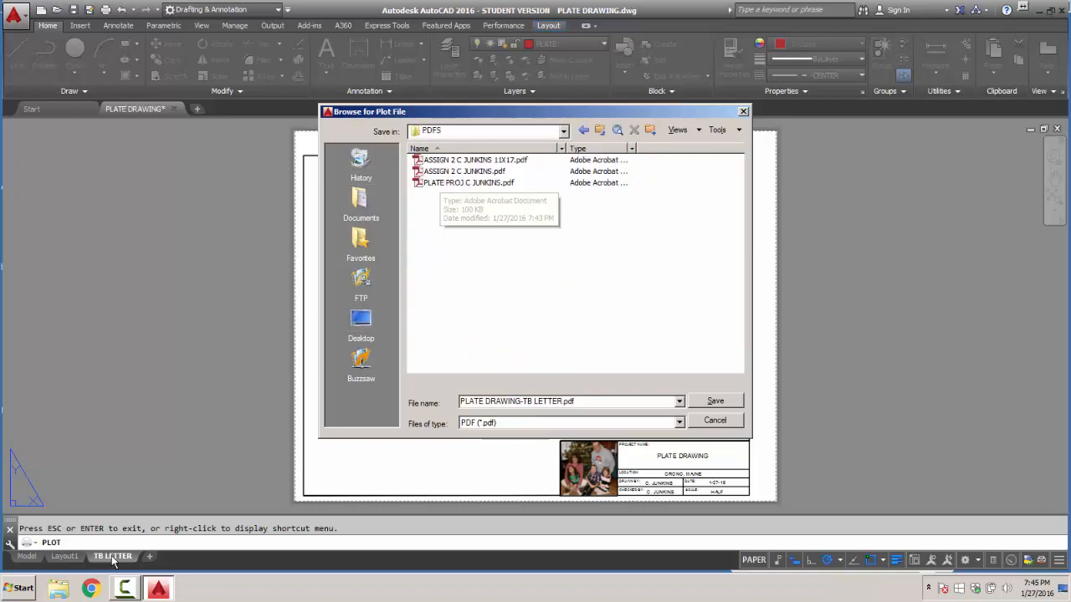
pyautogui.click(469, 183)
pyautogui.click(715, 401)
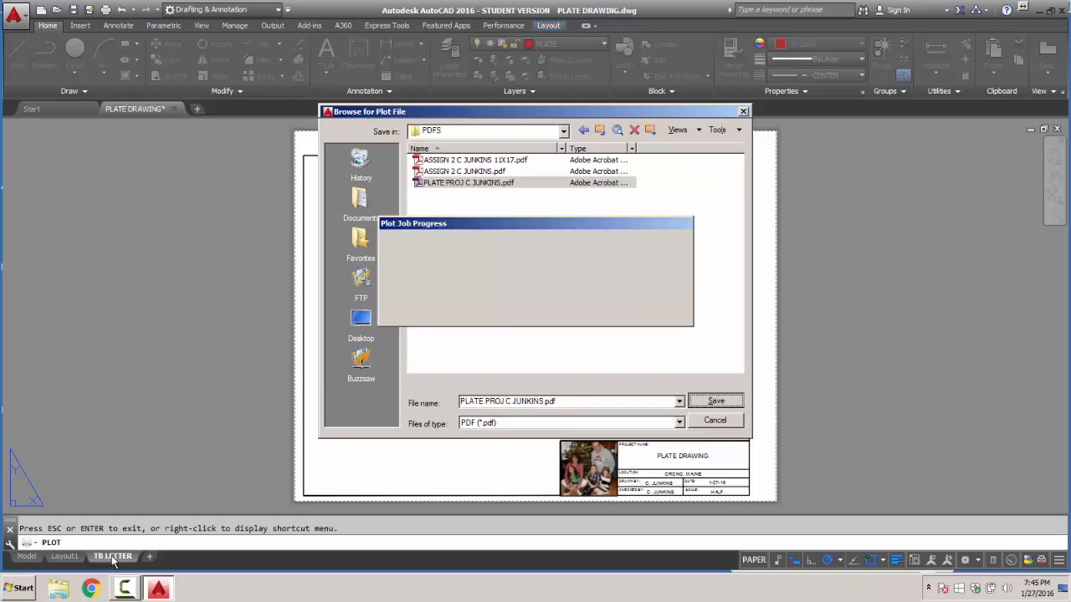
pyautogui.click(578, 312)
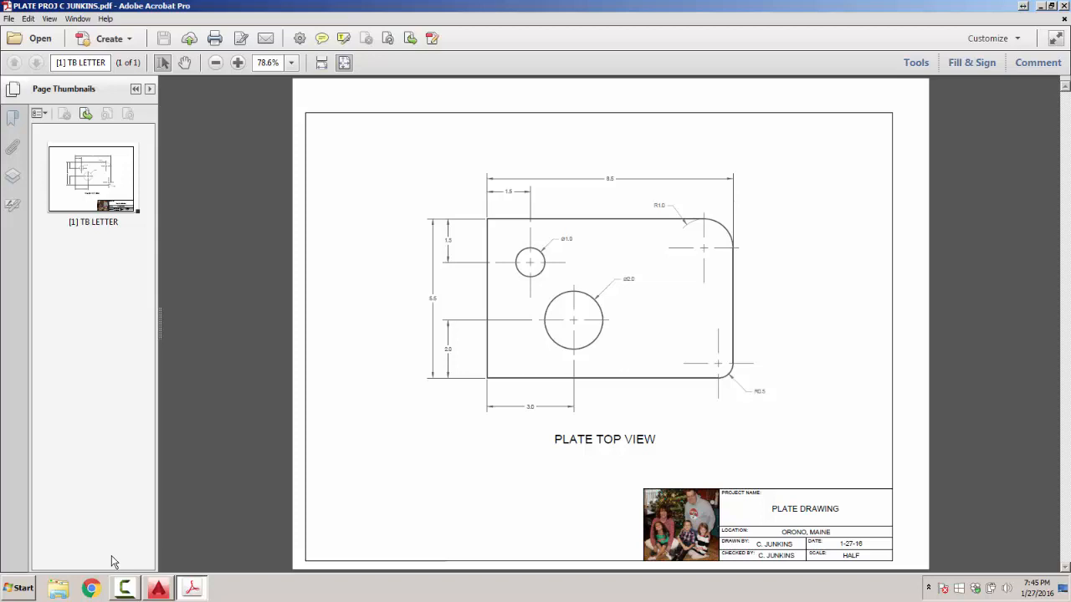
# Examine the plate's outline, holes and dimensions in the plotted PDF at 150% magnification.
pyautogui.hotkey('ctrl', '=')
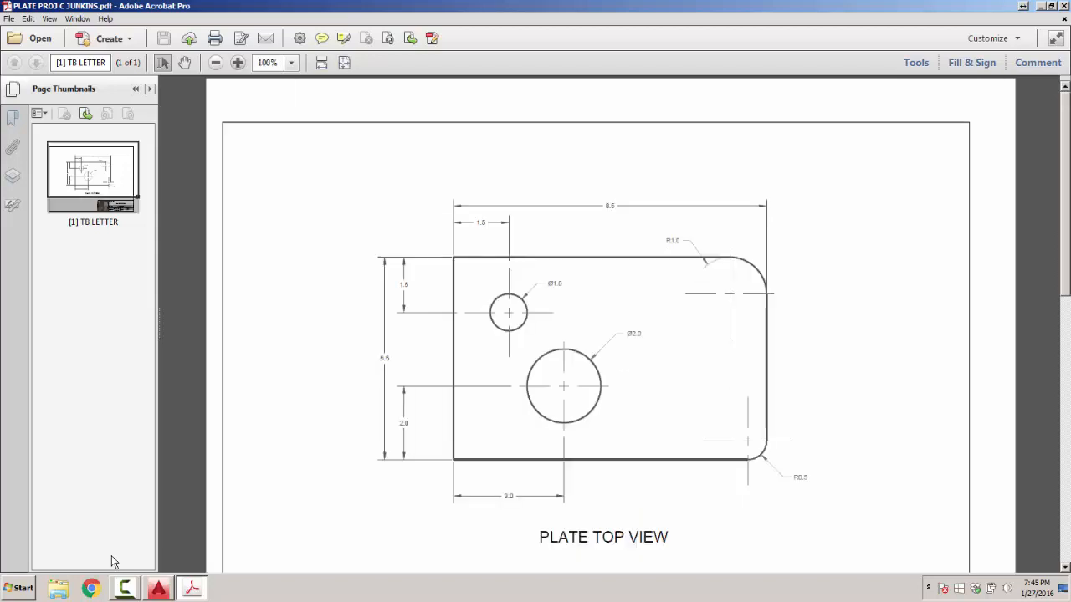
pyautogui.hotkey('ctrl', '=')
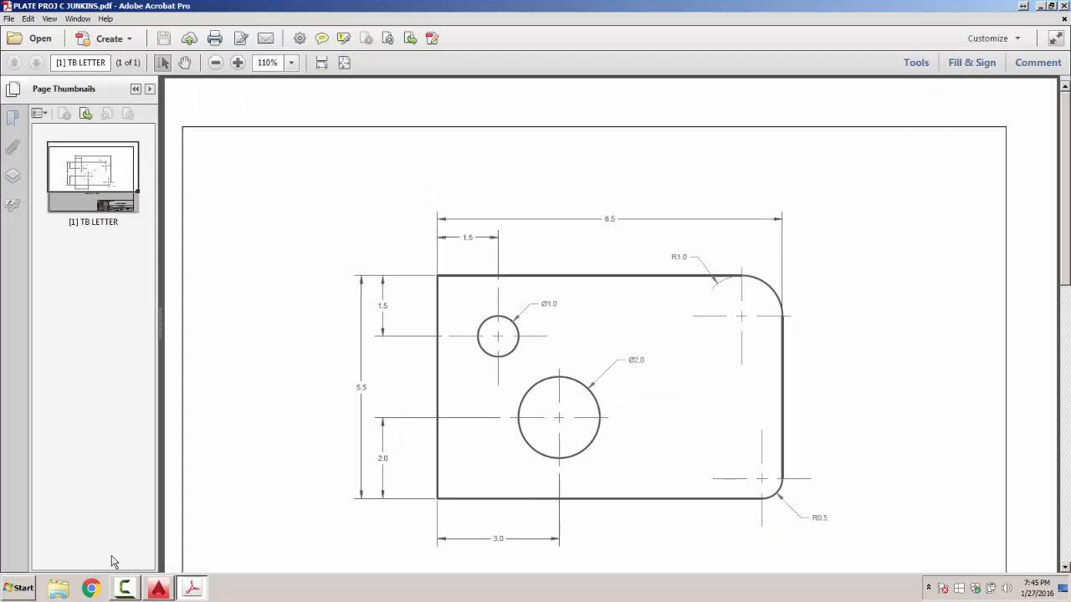
pyautogui.hotkey('ctrl', '=')
pyautogui.hotkey('ctrl', '=')
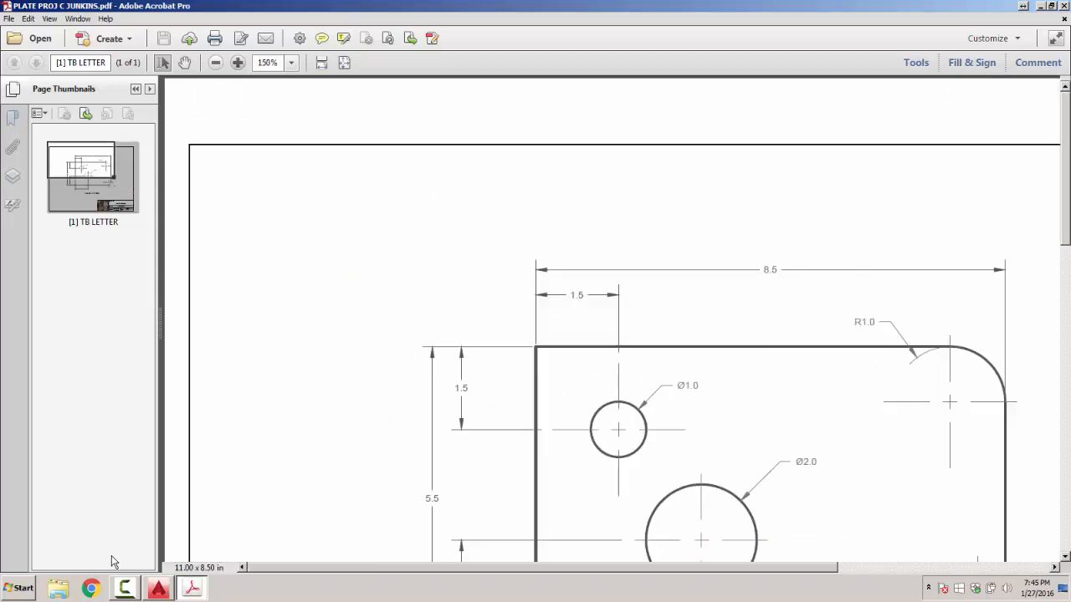
pyautogui.press('Down')
pyautogui.press('Down')
pyautogui.press('Down')
pyautogui.press('Down')
pyautogui.press('Down')
pyautogui.press('Down')
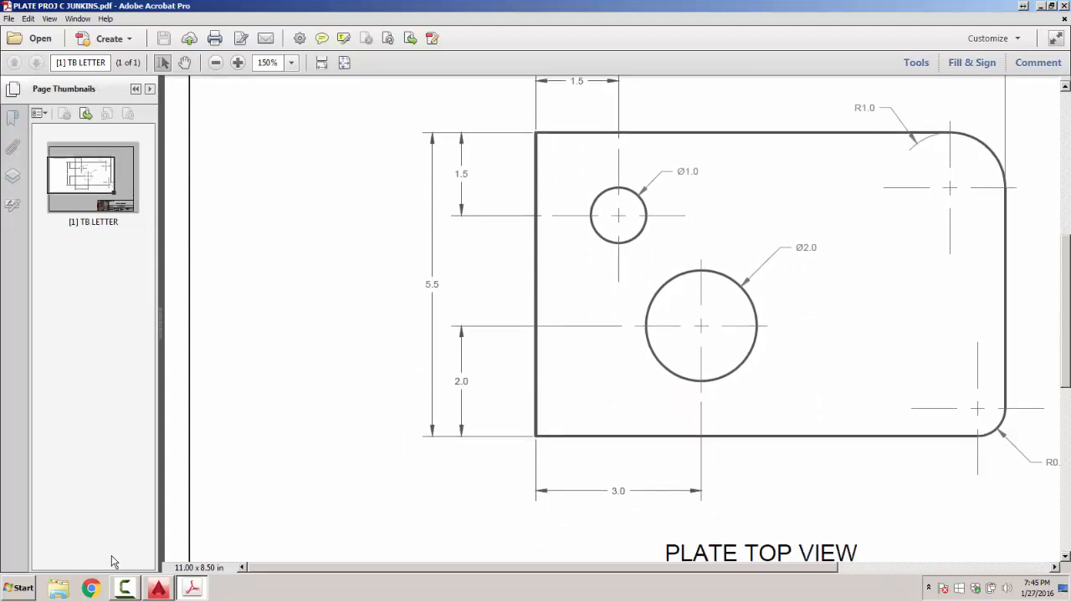
# Inspect the plate's lower corner, view title and title block in the PDF, and return to the full page.
pyautogui.press('Right')
pyautogui.press('Right')
pyautogui.press('Right')
pyautogui.press('Right')
pyautogui.press('Right')
pyautogui.press('Right')
pyautogui.press('Right')
pyautogui.press('Down')
pyautogui.press('Down')
pyautogui.press('Down')
pyautogui.press('Down')
pyautogui.press('Down')
pyautogui.press('Down')
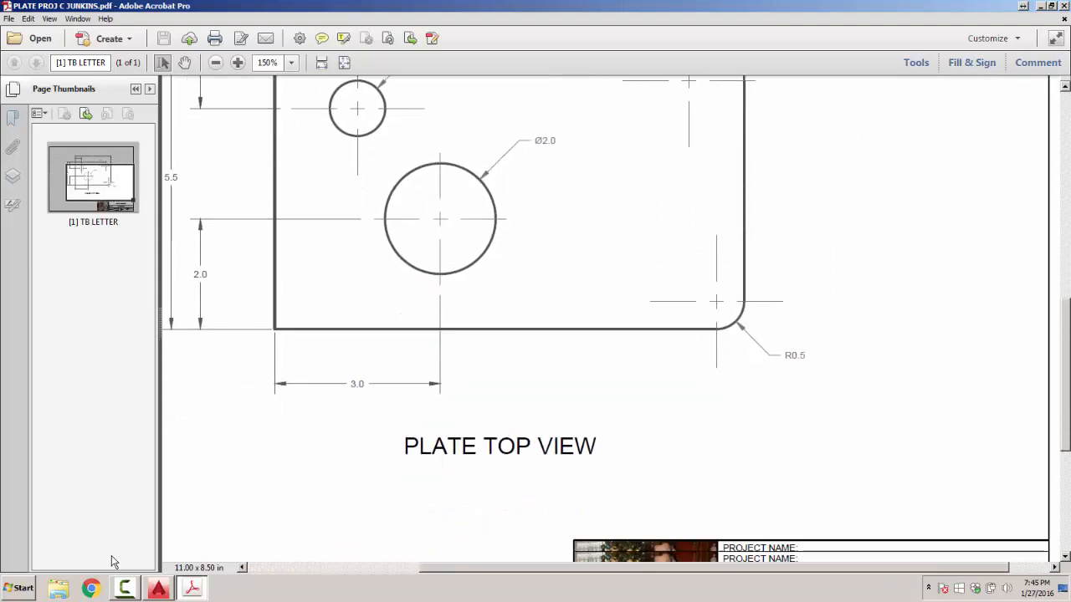
pyautogui.press('Down')
pyautogui.press('Down')
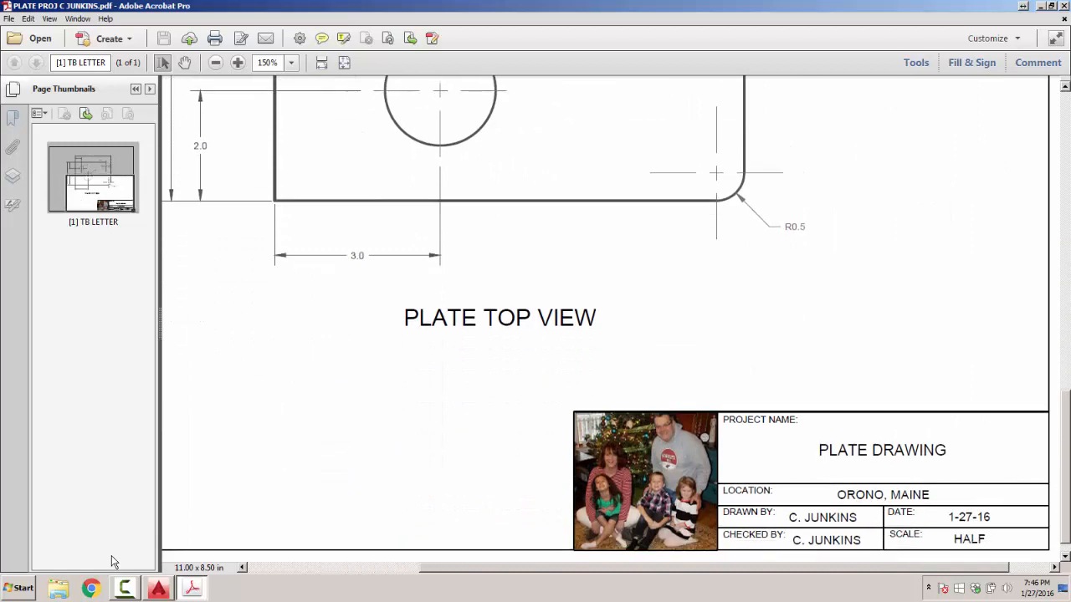
pyautogui.press('Up')
pyautogui.press('Up')
pyautogui.press('Up')
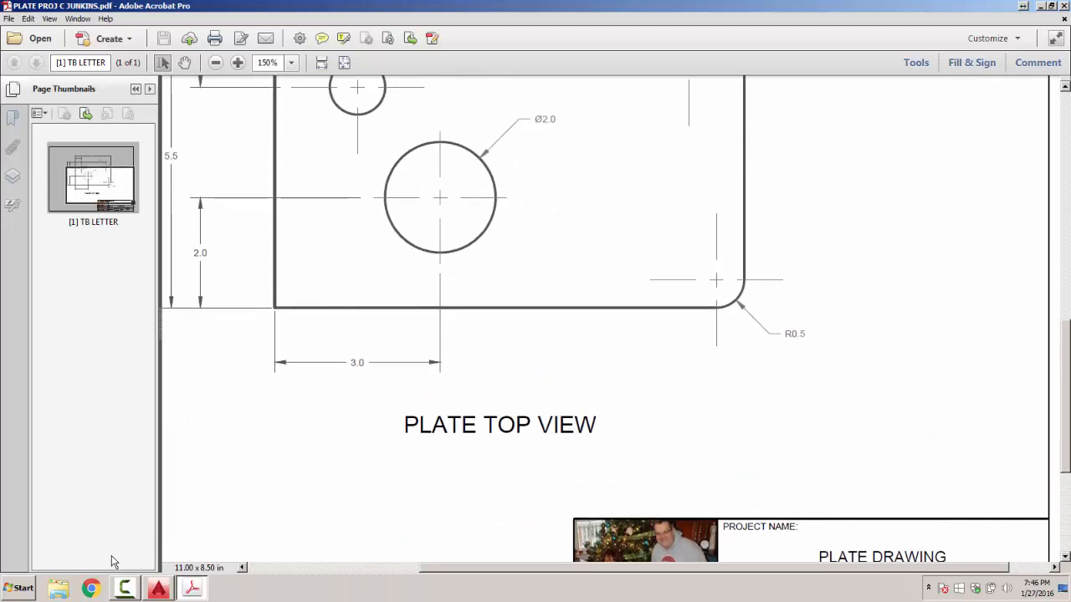
pyautogui.hotkey('ctrl', '0')
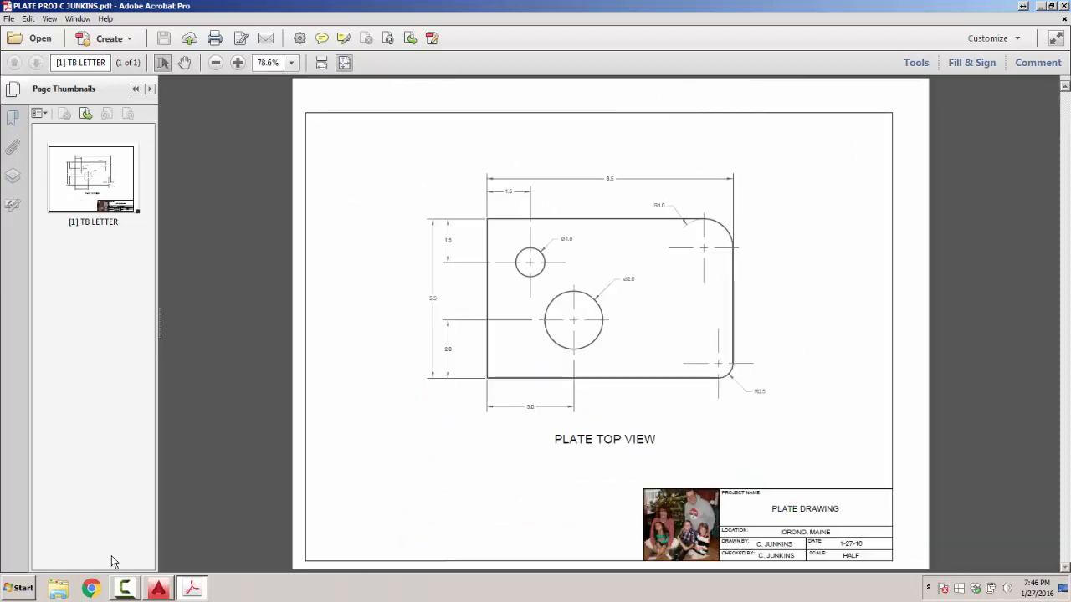
# Exit the PDF viewer and AutoCAD, saving the changes to PLATE DRAWING.dwg.
pyautogui.hotkey('alt', 'f')
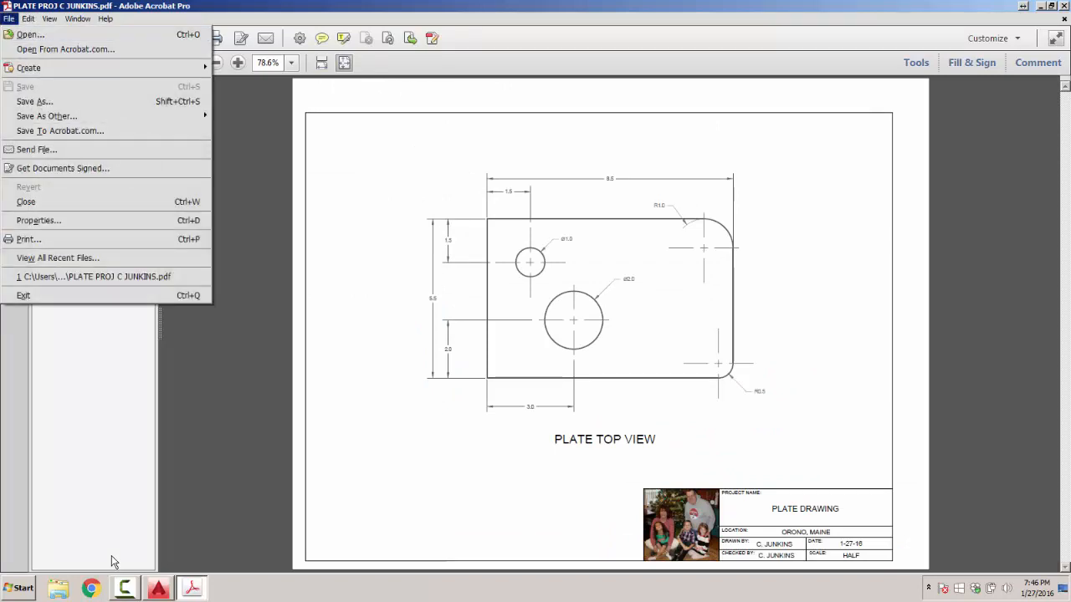
pyautogui.press('Up')
pyautogui.press('Up')
pyautogui.press('Up')
pyautogui.press('Up')
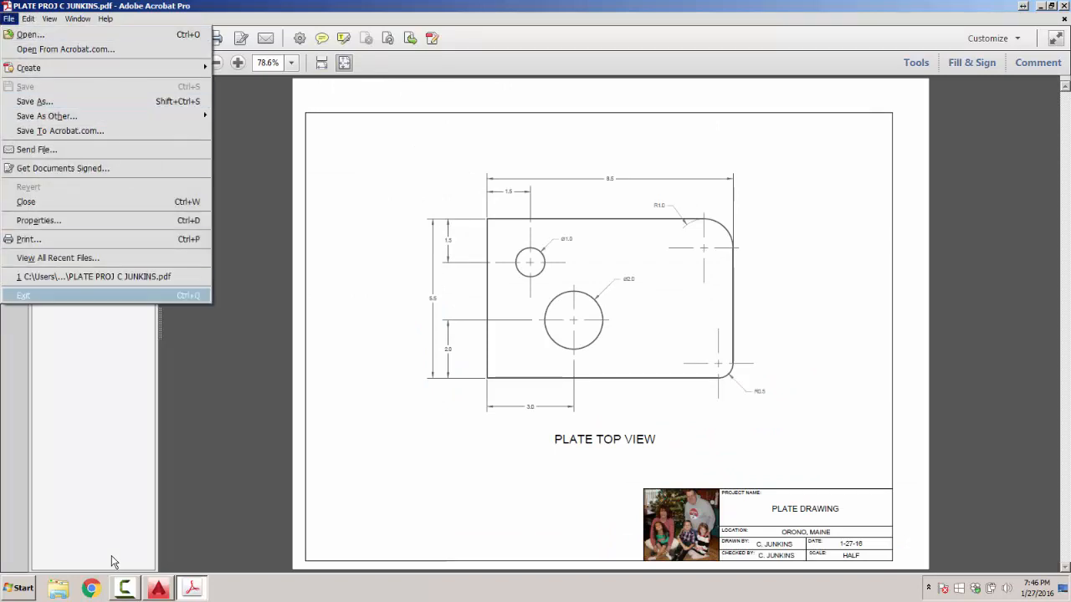
pyautogui.press('Return')
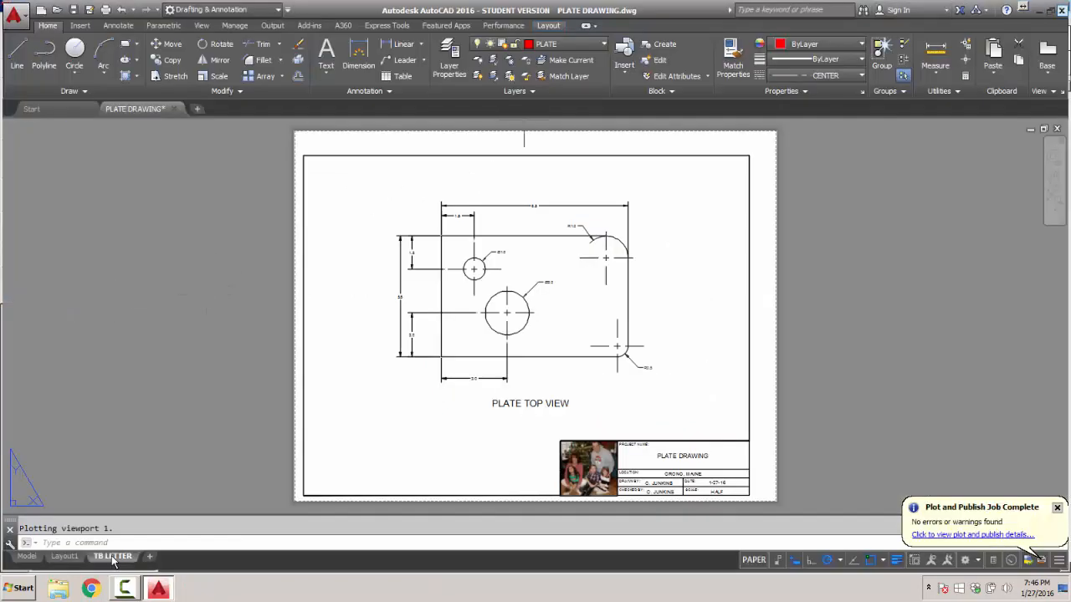
pyautogui.click(1062, 11)
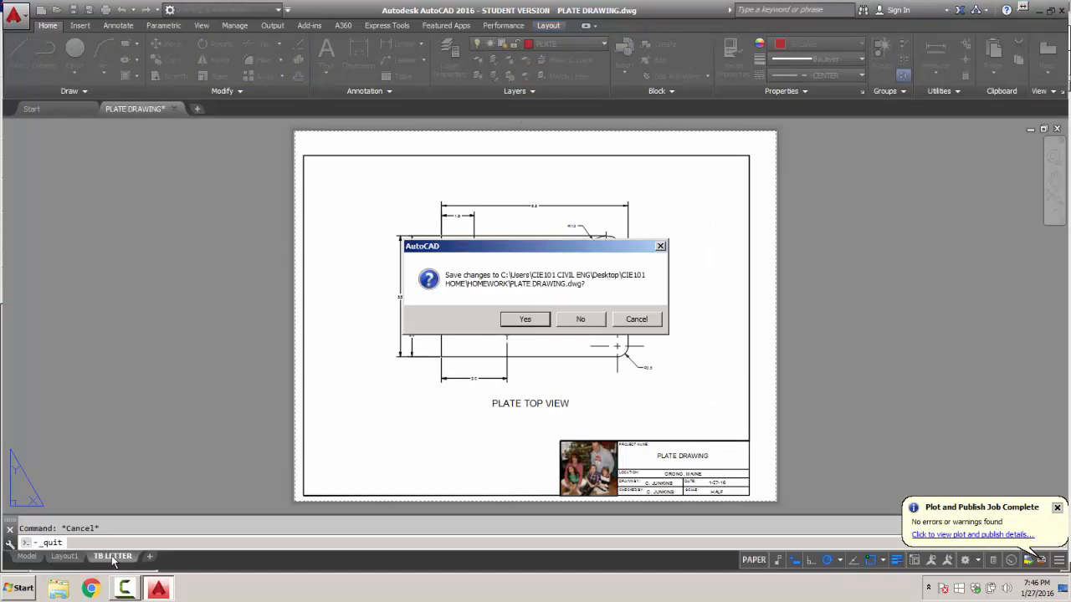
pyautogui.press('Return')
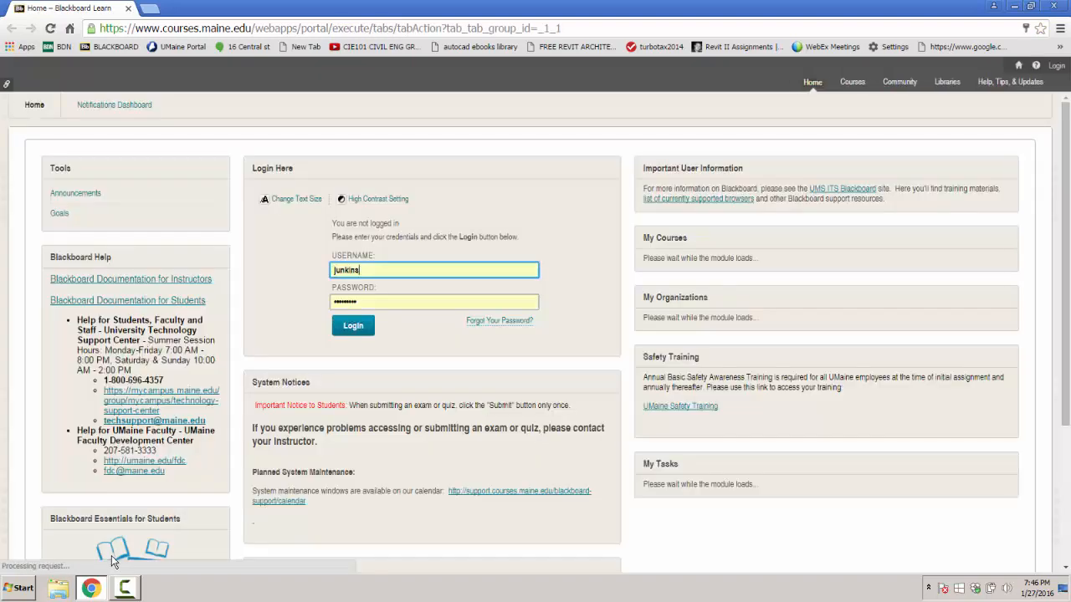
# Log in to Blackboard in Chrome with the prefilled credentials and open the CIE101-0001 course materials in edit mode.
pyautogui.press('Return')
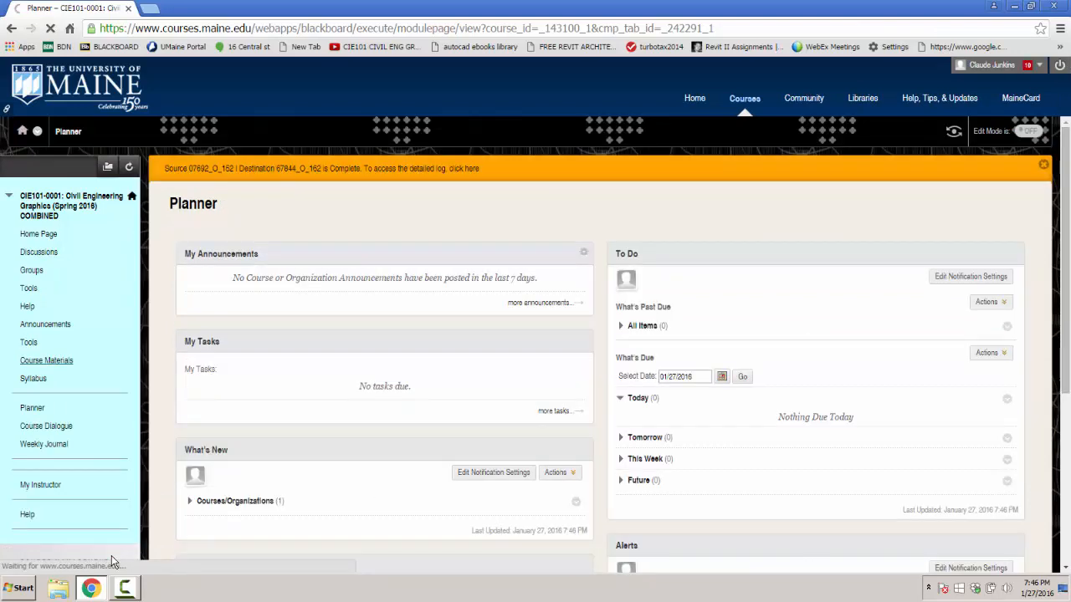
pyautogui.scroll(-2, 111, 561)
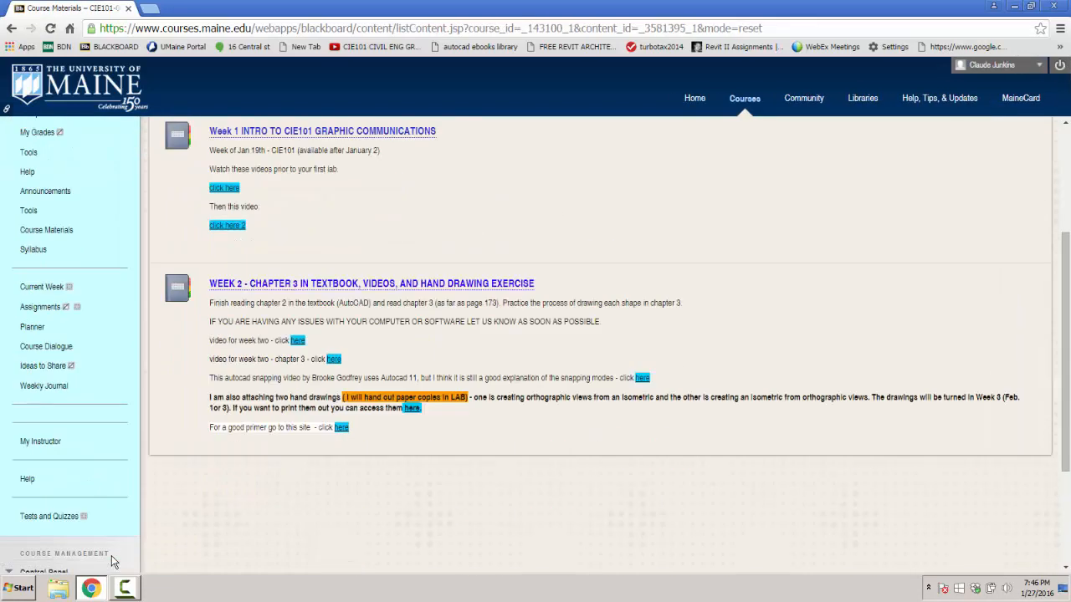
pyautogui.scroll(1, 112, 562)
pyautogui.scroll(2, 114, 562)
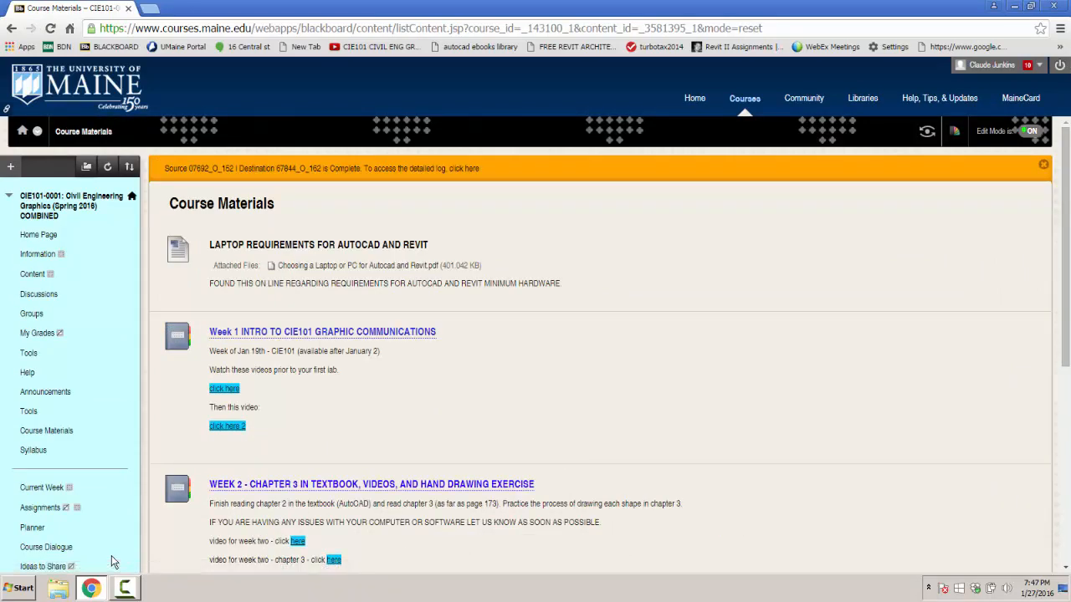
pyautogui.scroll(-2, 114, 562)
pyautogui.scroll(2, 113, 562)
pyautogui.click(47, 431)
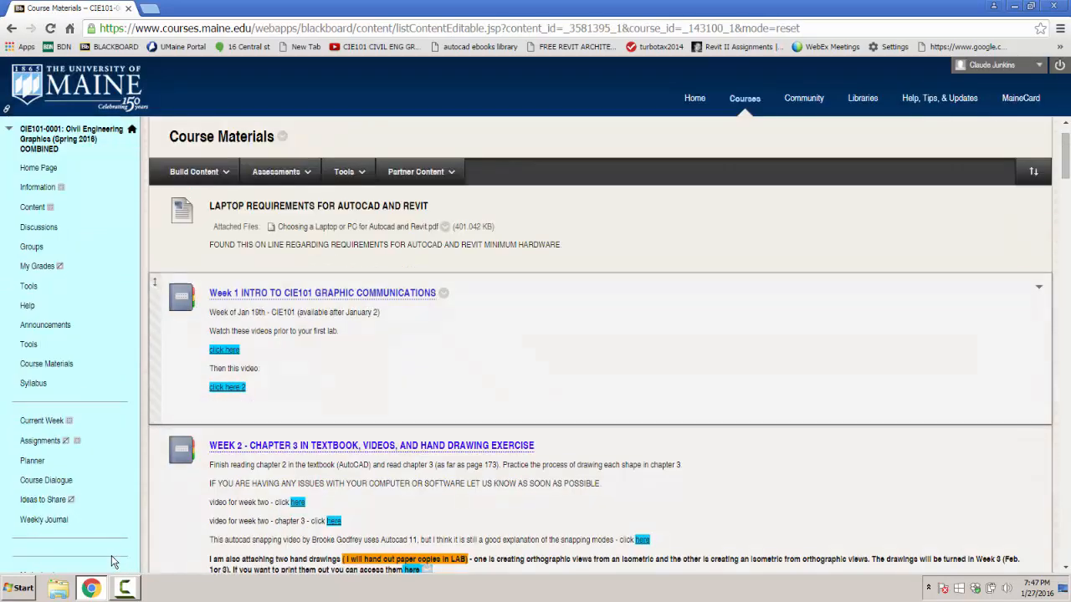
# Open the WEEK 3 ASSIGNMENT TITLEBLOCK item for editing and review its instructions and due date.
pyautogui.scroll(-5, 114, 561)
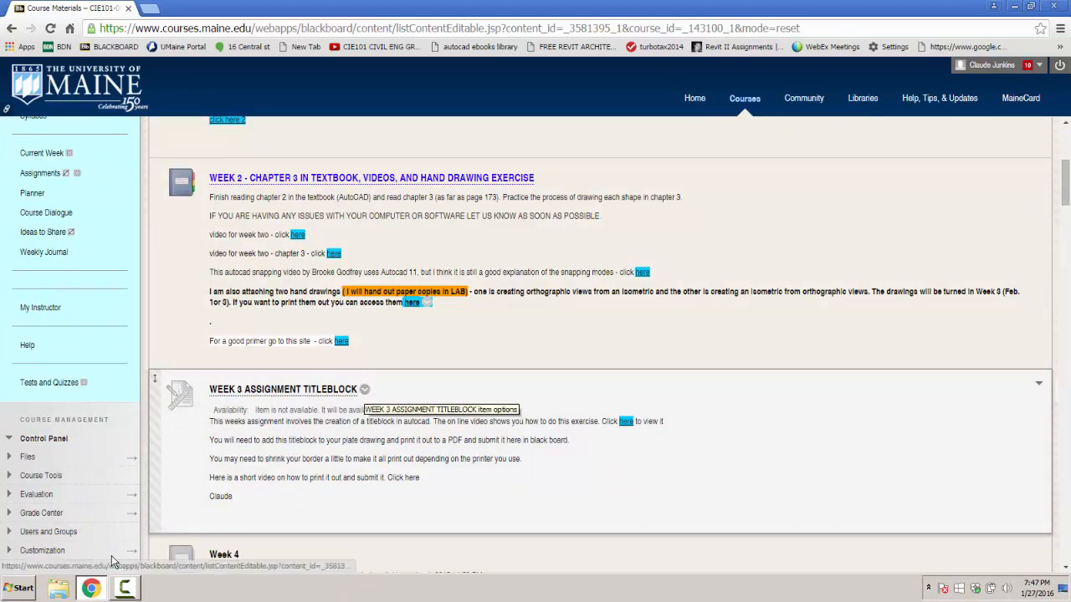
pyautogui.click(365, 389)
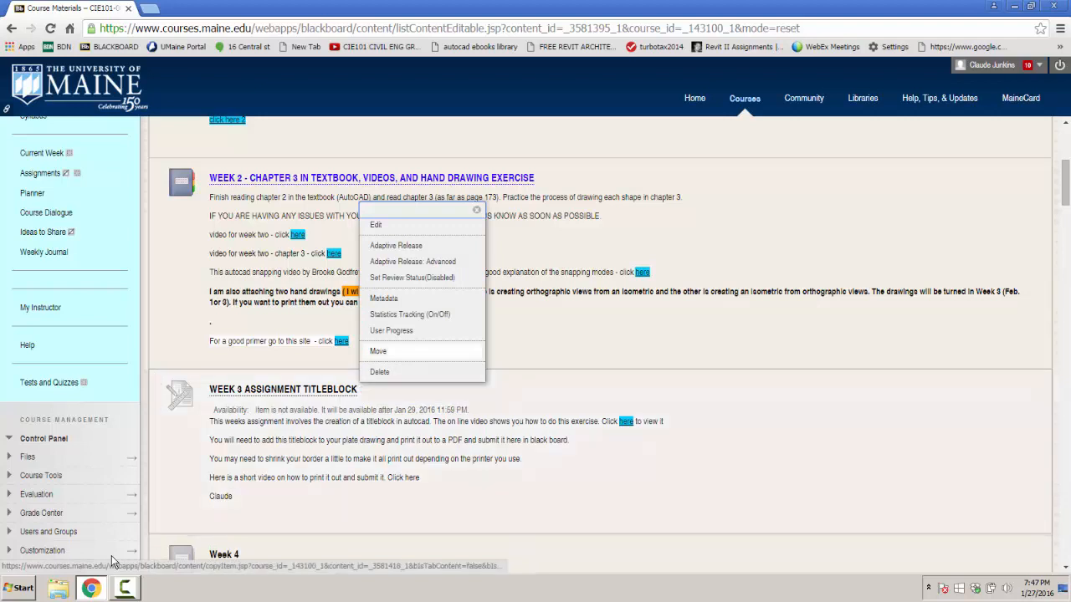
pyautogui.click(375, 224)
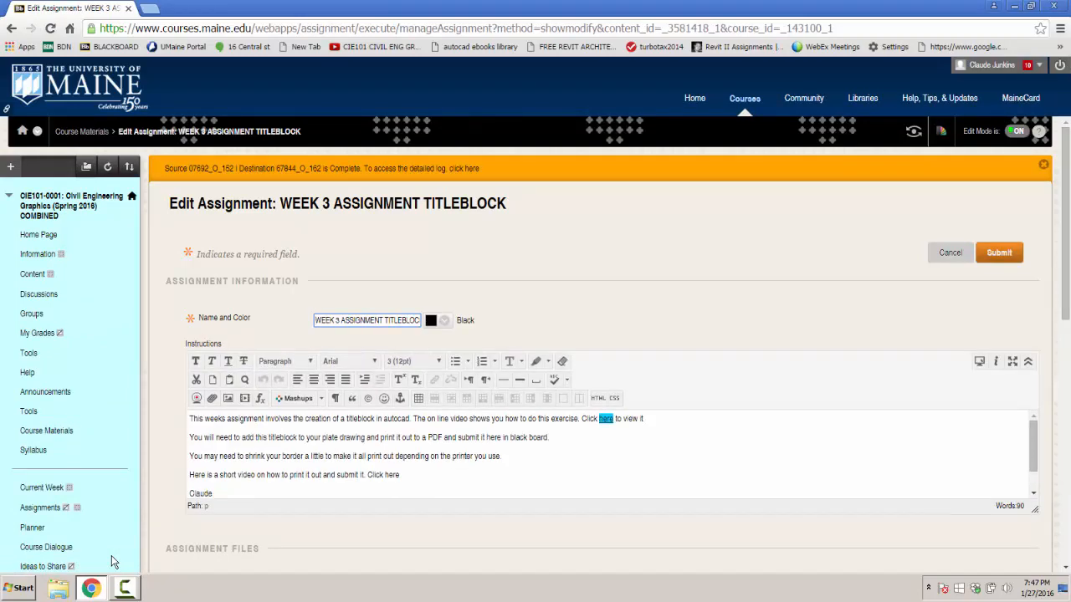
pyautogui.scroll(-3, 114, 561)
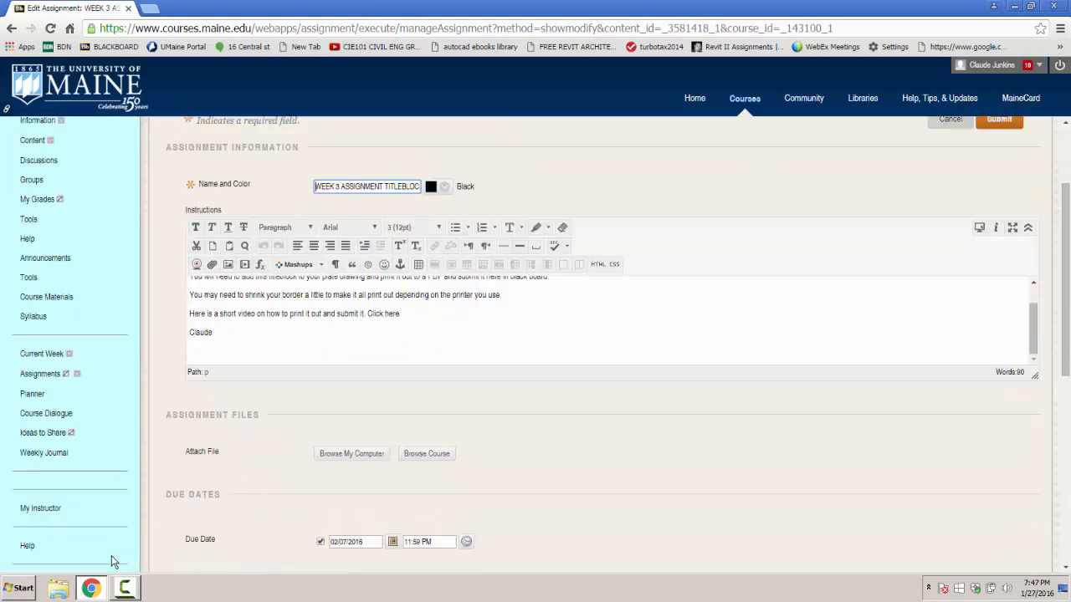
pyautogui.scroll(2, 114, 561)
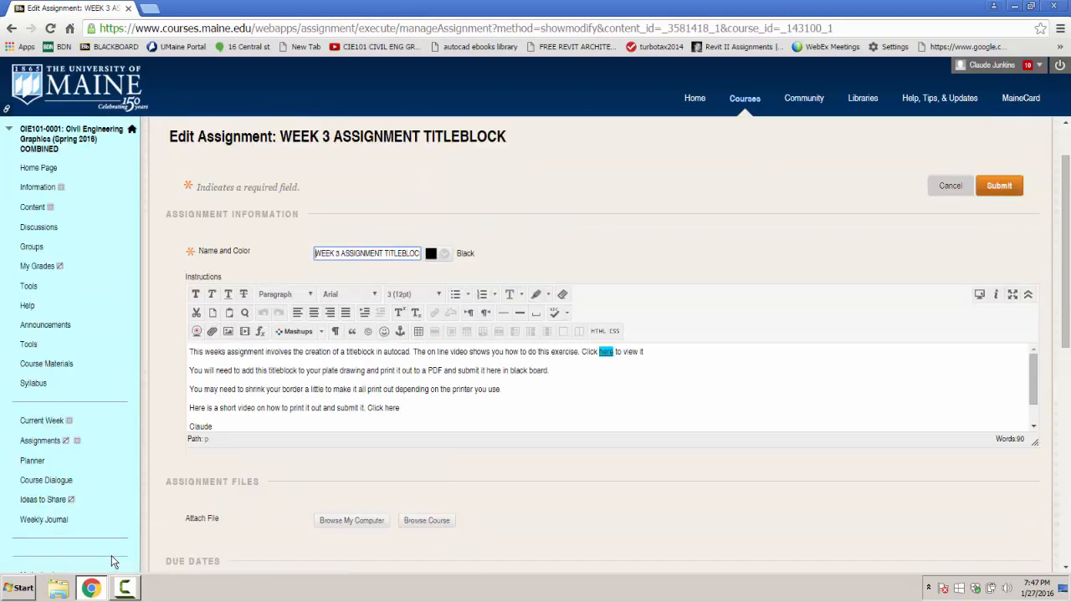
# Set the assignment's Display After availability date to 01/27/2016 and submit the edit.
pyautogui.scroll(-1, 114, 561)
pyautogui.scroll(1, 114, 561)
pyautogui.scroll(-4, 114, 562)
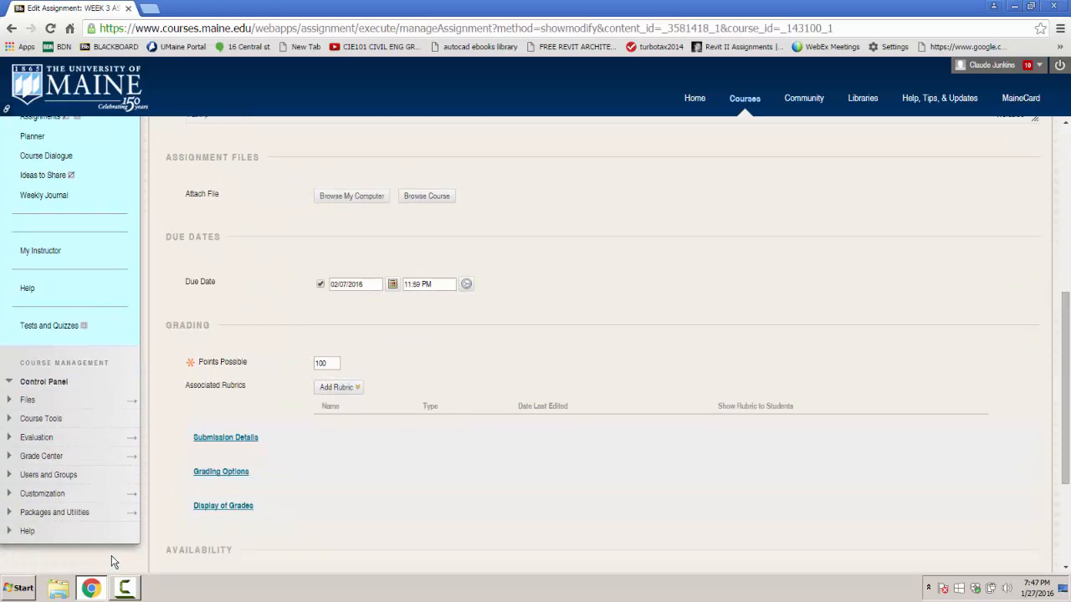
pyautogui.scroll(-2, 114, 562)
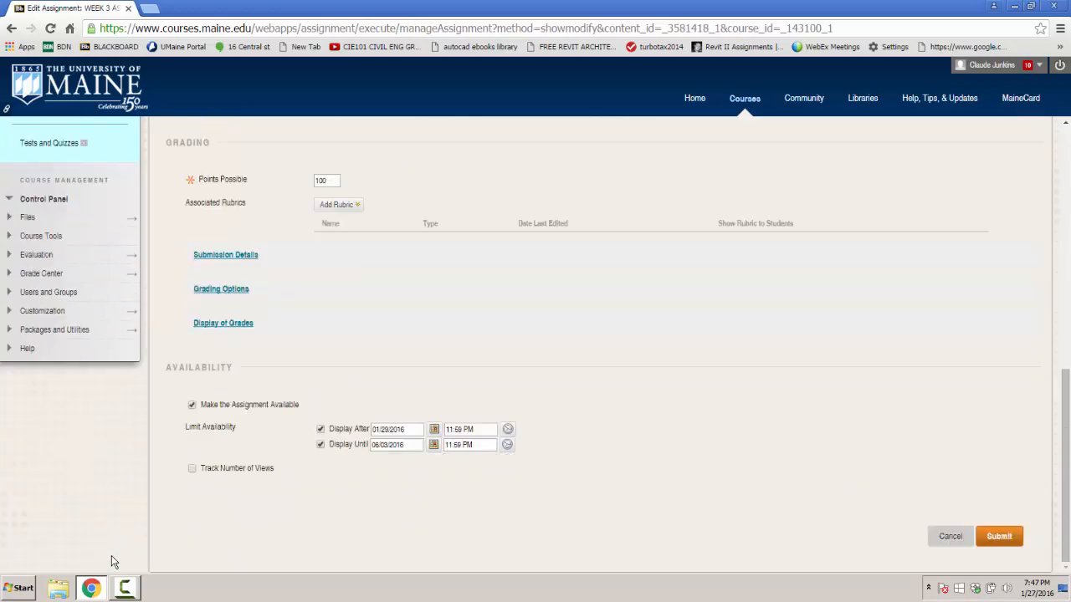
pyautogui.press('Return')
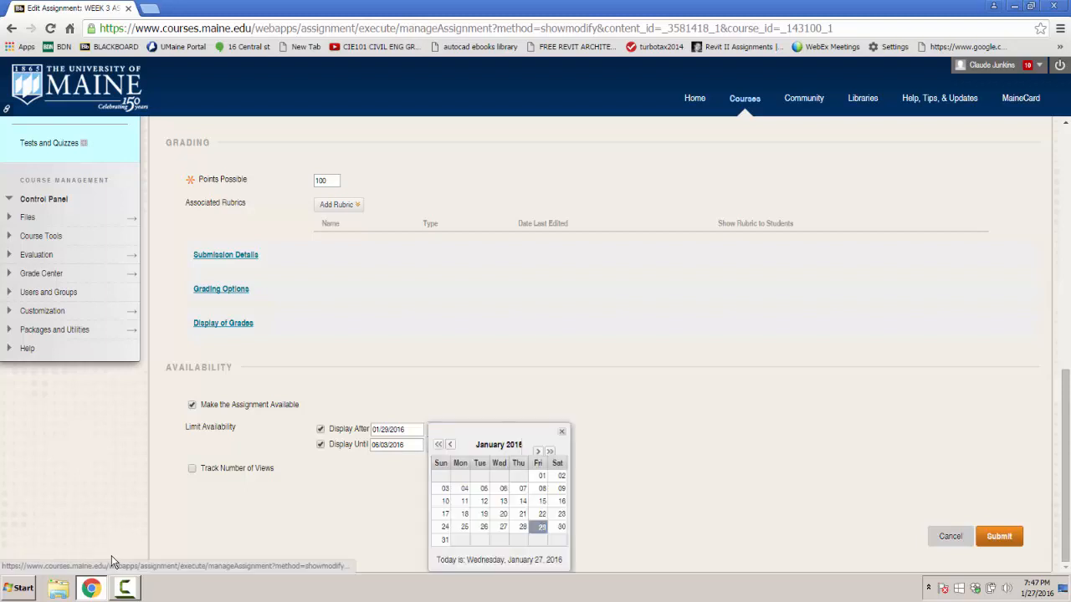
pyautogui.press('Left')
pyautogui.press('Left')
pyautogui.press('Return')
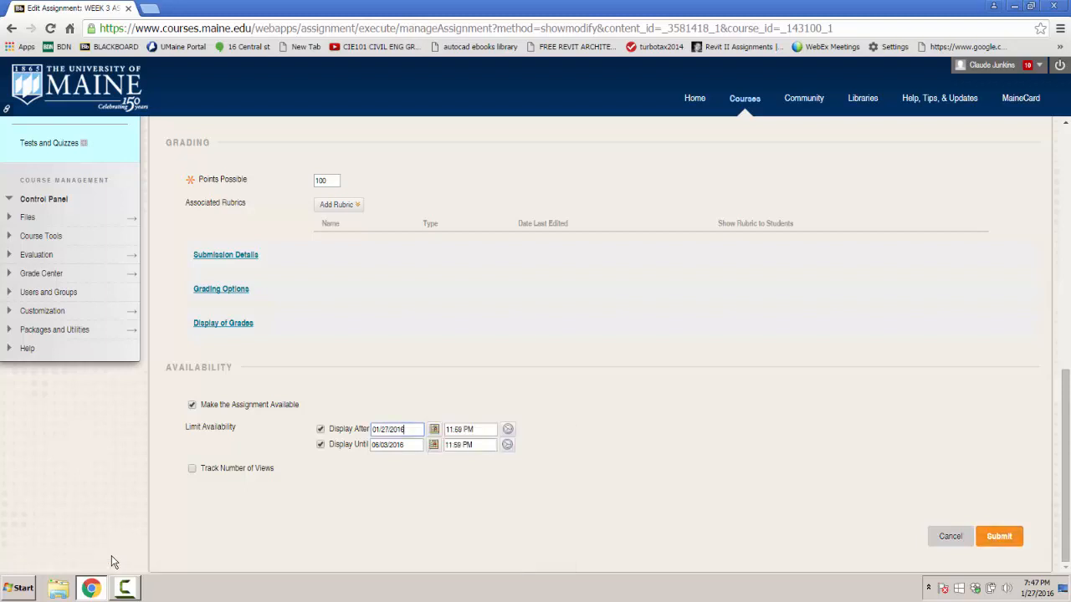
pyautogui.press('Return')
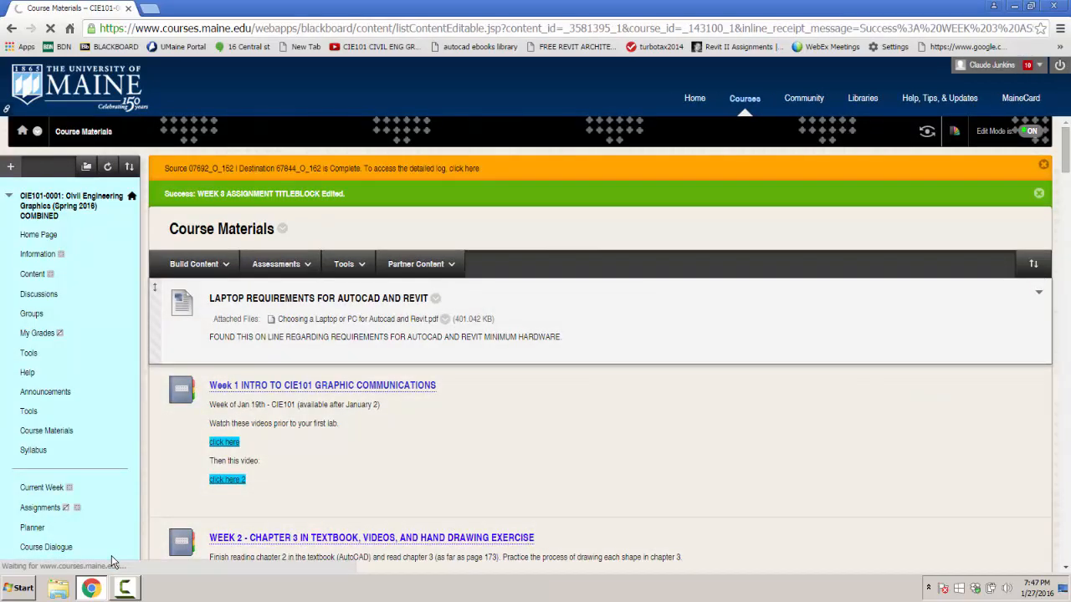
# Check the Course Materials list with edit mode off for the Week 3 assignment, and return to edit mode.
pyautogui.scroll(-3, 113, 562)
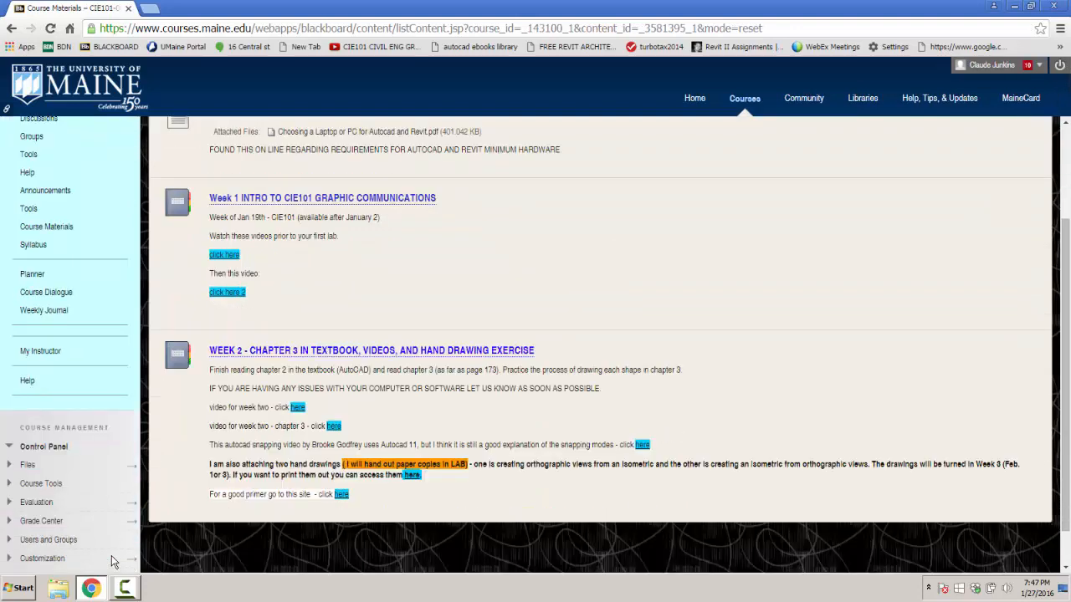
pyautogui.scroll(-2, 113, 562)
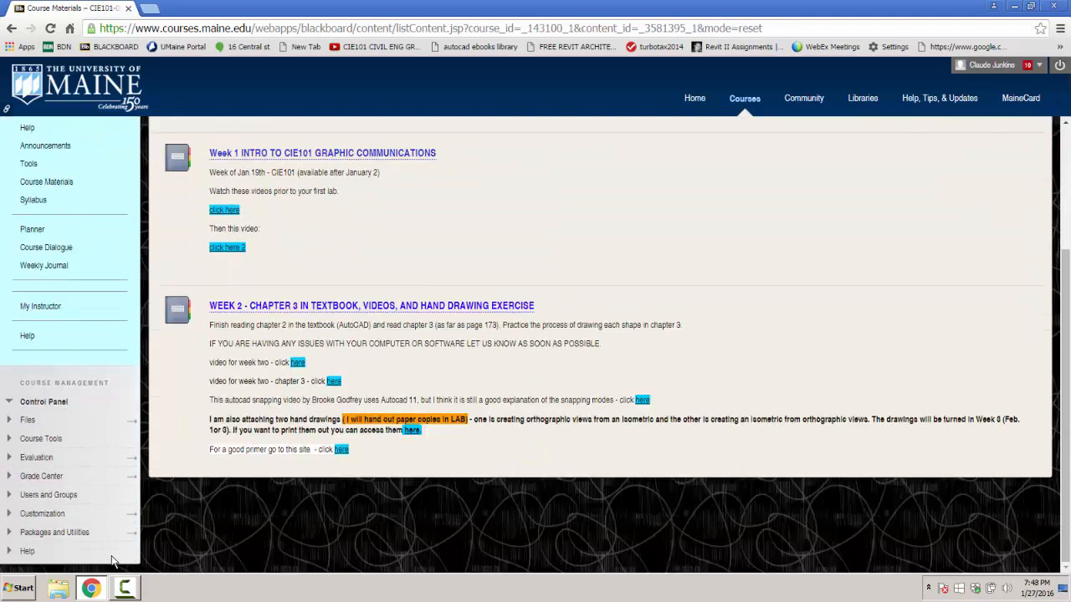
pyautogui.scroll(10, 113, 562)
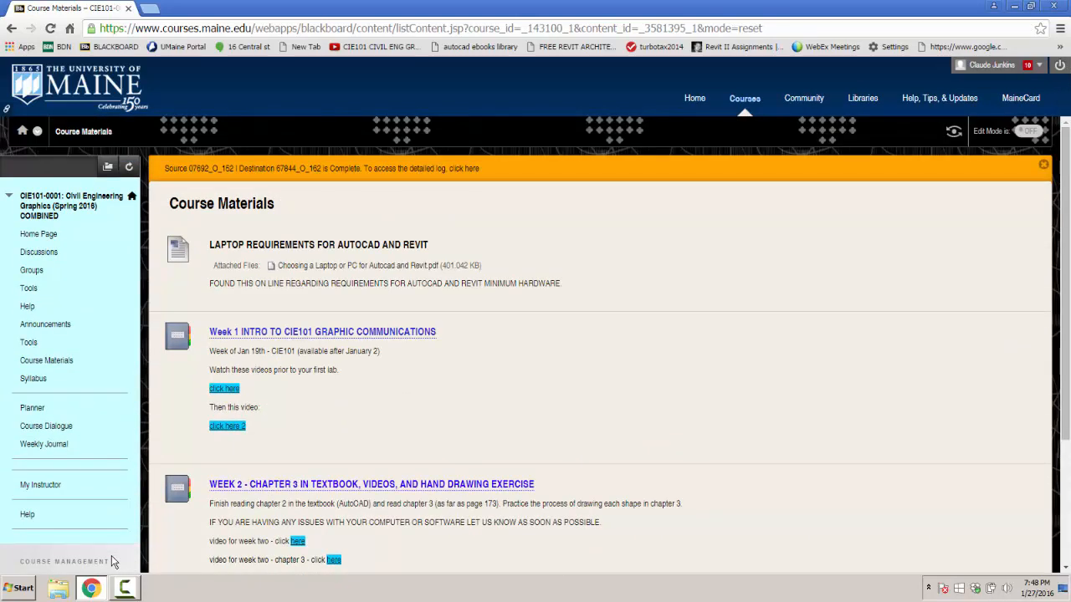
pyautogui.click(114, 562)
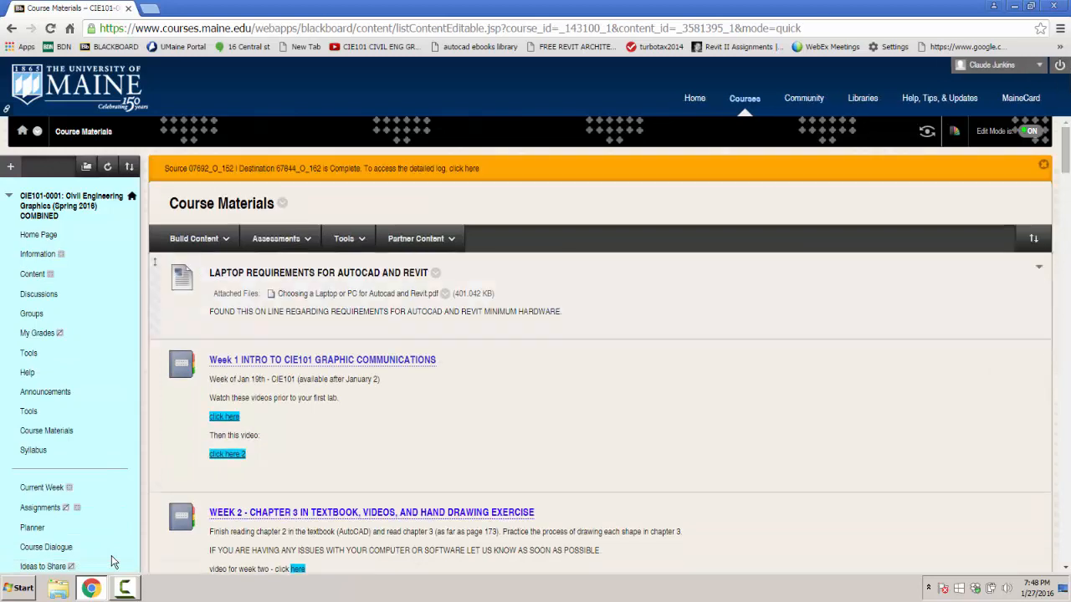
# Reopen the WEEK 3 ASSIGNMENT TITLEBLOCK item for editing, set an earlier Display After time on 01/27/2016, and submit it.
pyautogui.scroll(-5, 114, 562)
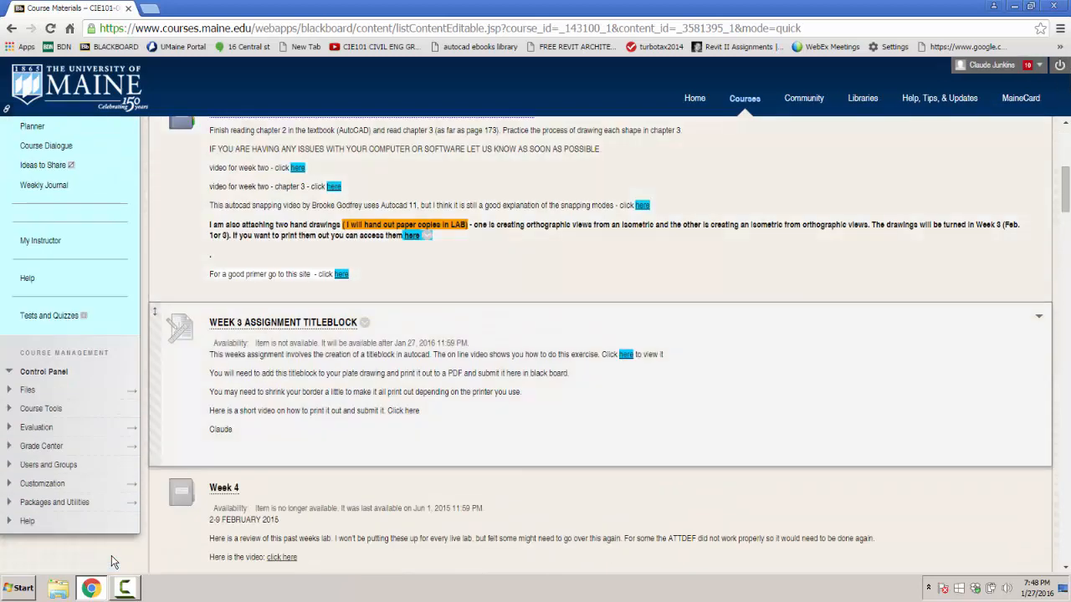
pyautogui.click(365, 323)
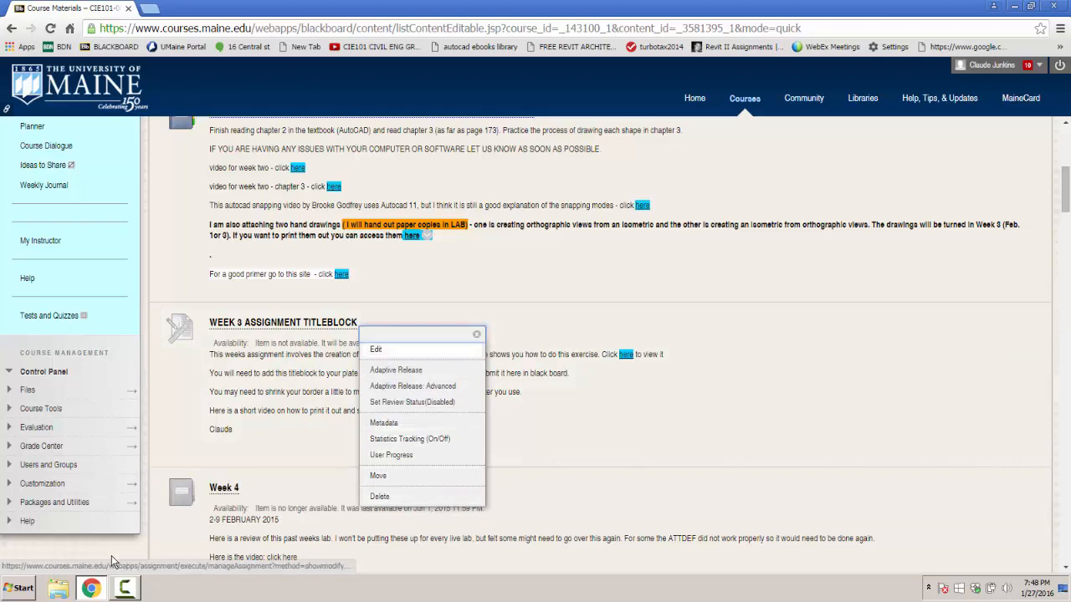
pyautogui.click(377, 349)
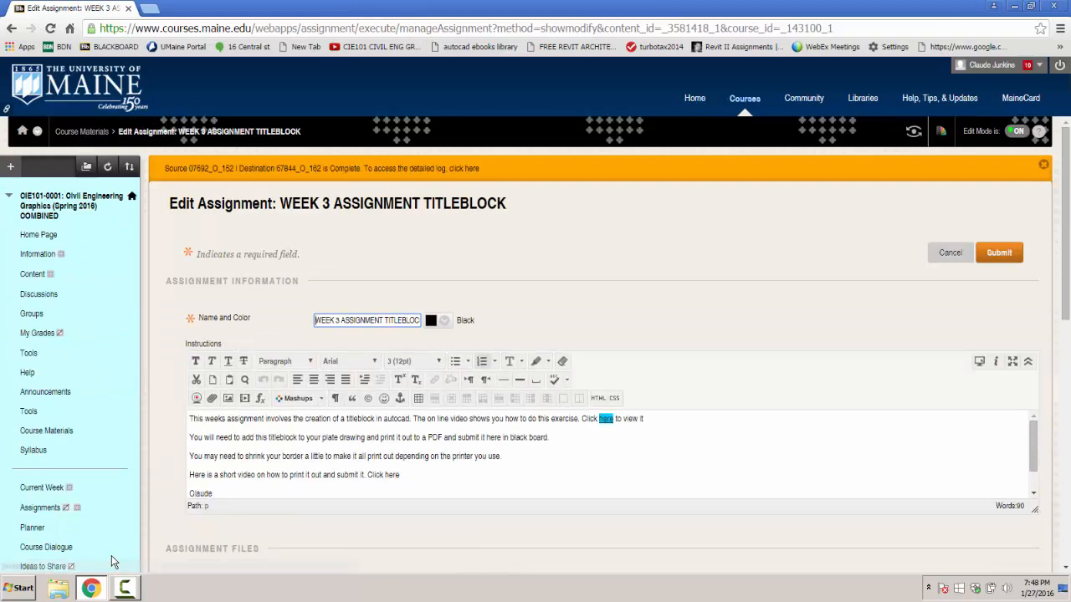
pyautogui.scroll(-3, 114, 562)
pyautogui.scroll(-5, 113, 562)
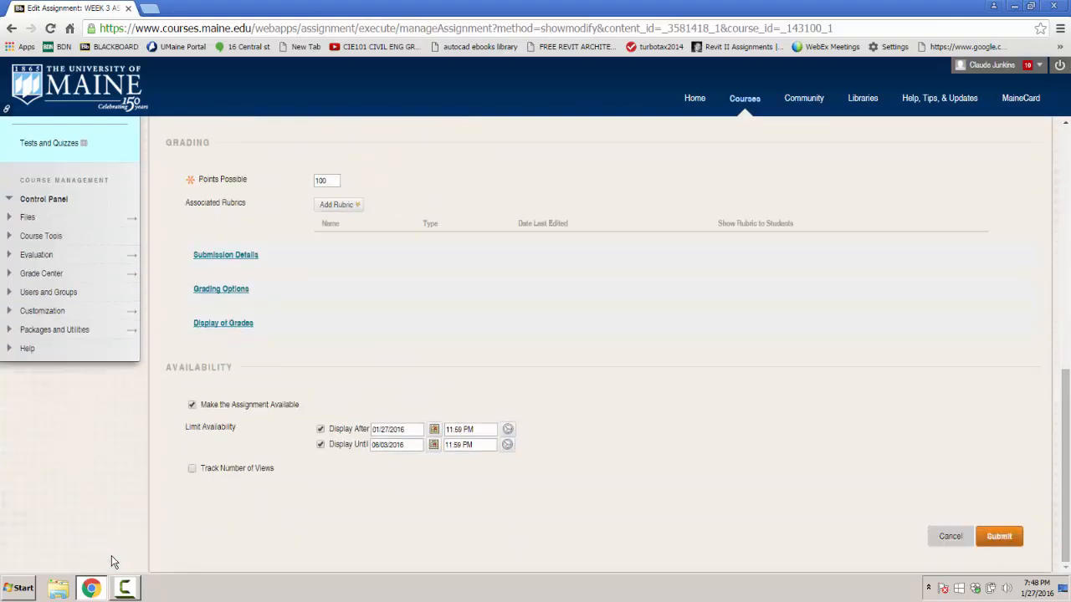
pyautogui.click(434, 429)
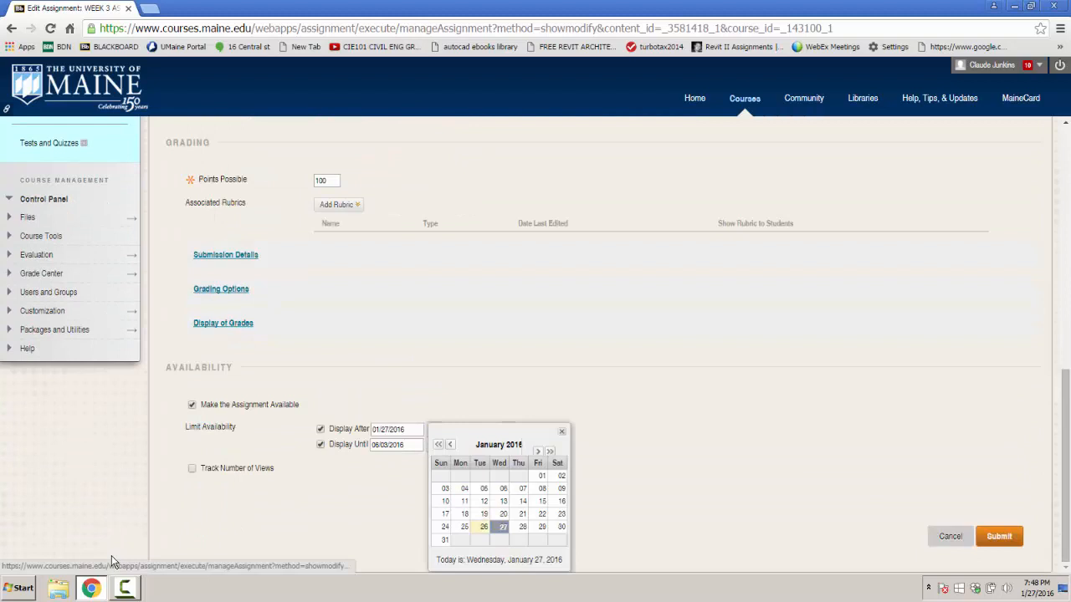
pyautogui.click(502, 527)
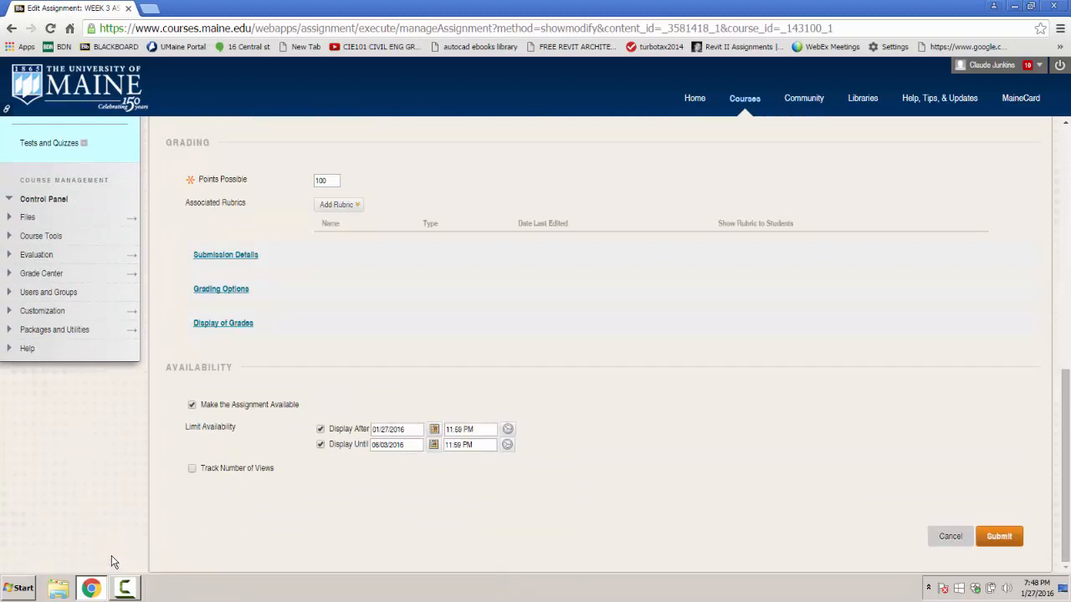
pyautogui.click(474, 429)
pyautogui.moveTo(452, 430); pyautogui.dragTo(445, 429)
pyautogui.write('1')
pyautogui.click(502, 512)
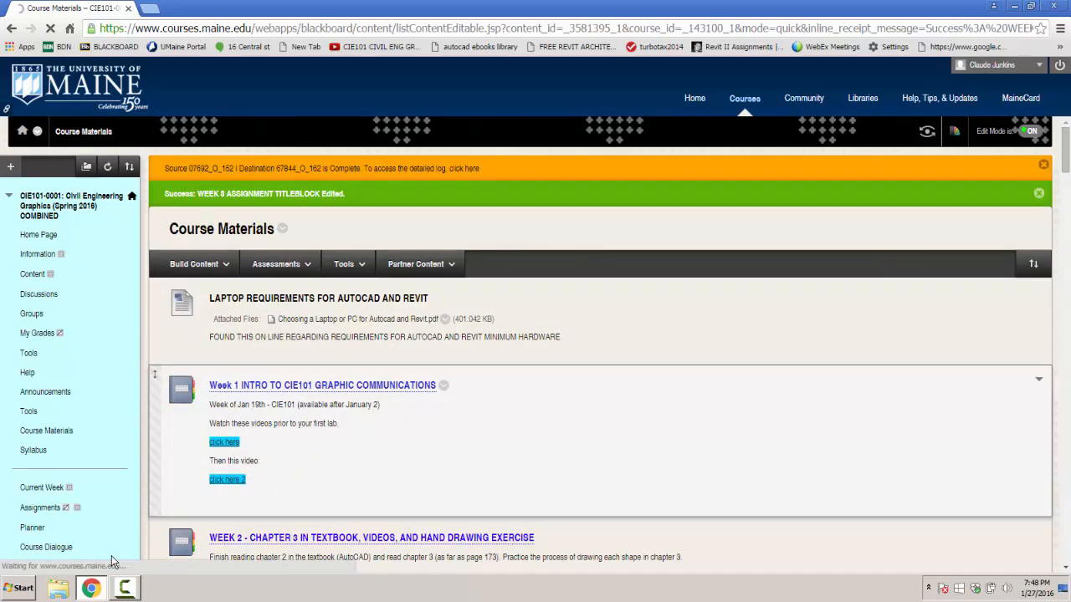
# View Course Materials with edit mode off and open the WEEK 3 ASSIGNMENT TITLEBLOCK upload page.
pyautogui.scroll(-2, 113, 562)
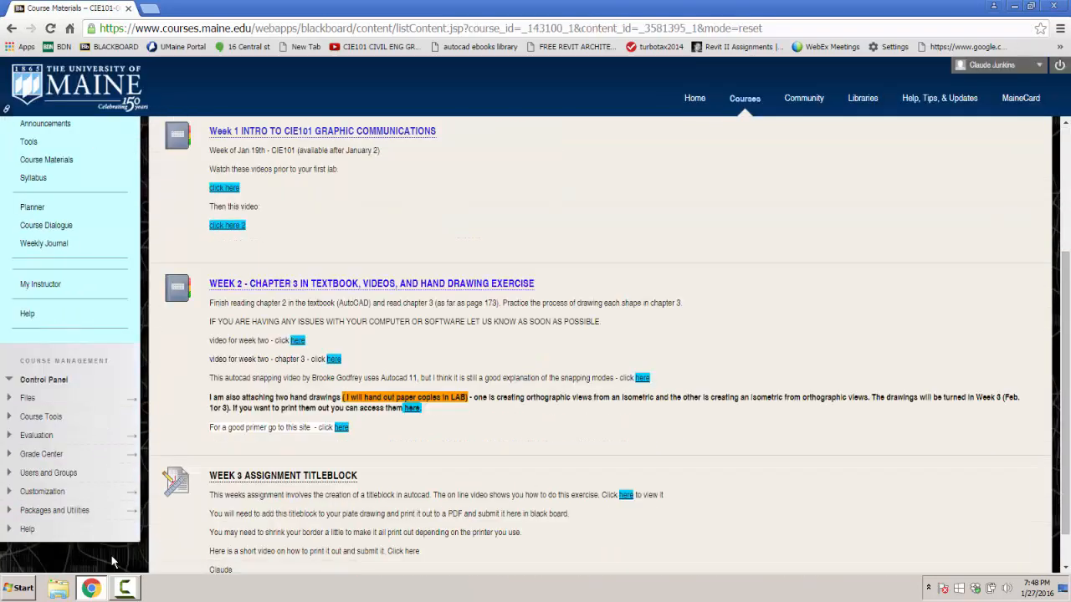
pyautogui.scroll(-1, 113, 562)
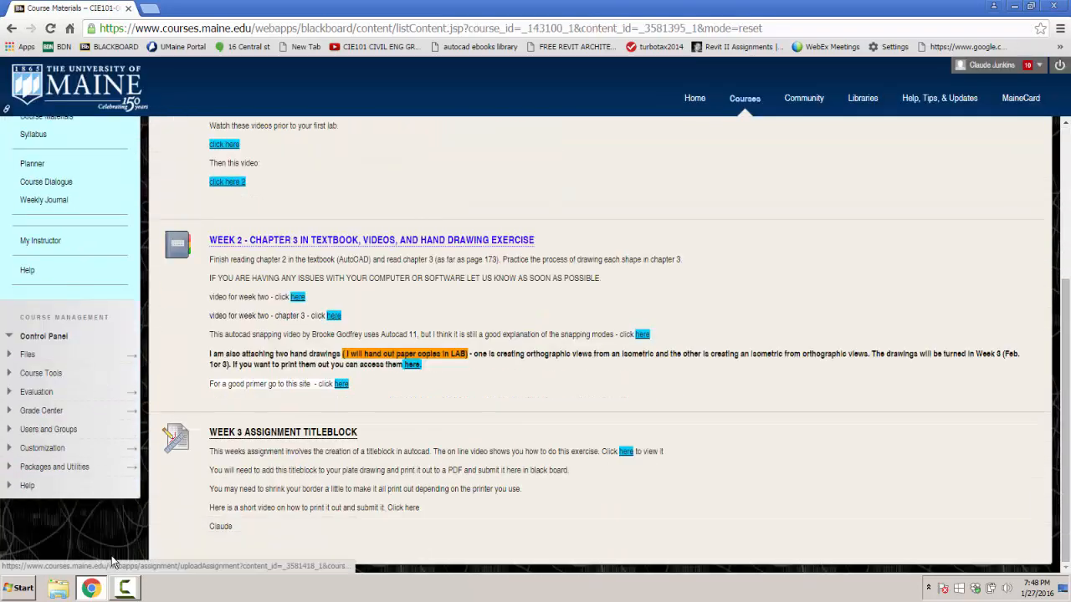
pyautogui.click(113, 562)
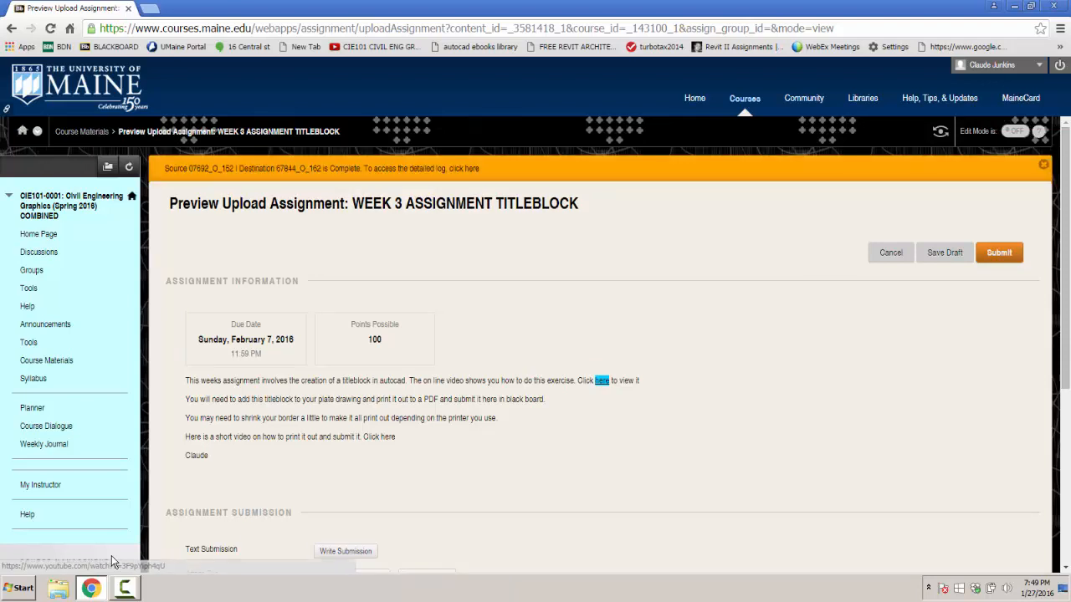
# Attach the plate project PDF from the PDFS folder inside CIE101 HOME on the Desktop to the assignment submission.
pyautogui.scroll(-3, 113, 562)
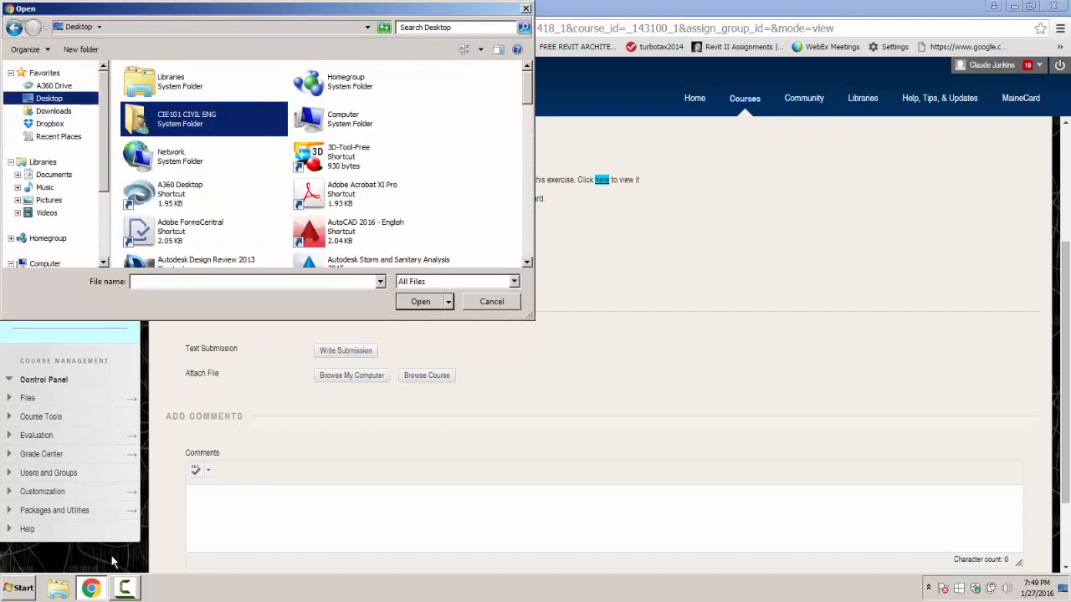
pyautogui.moveTo(527, 88); pyautogui.dragTo(527, 171)
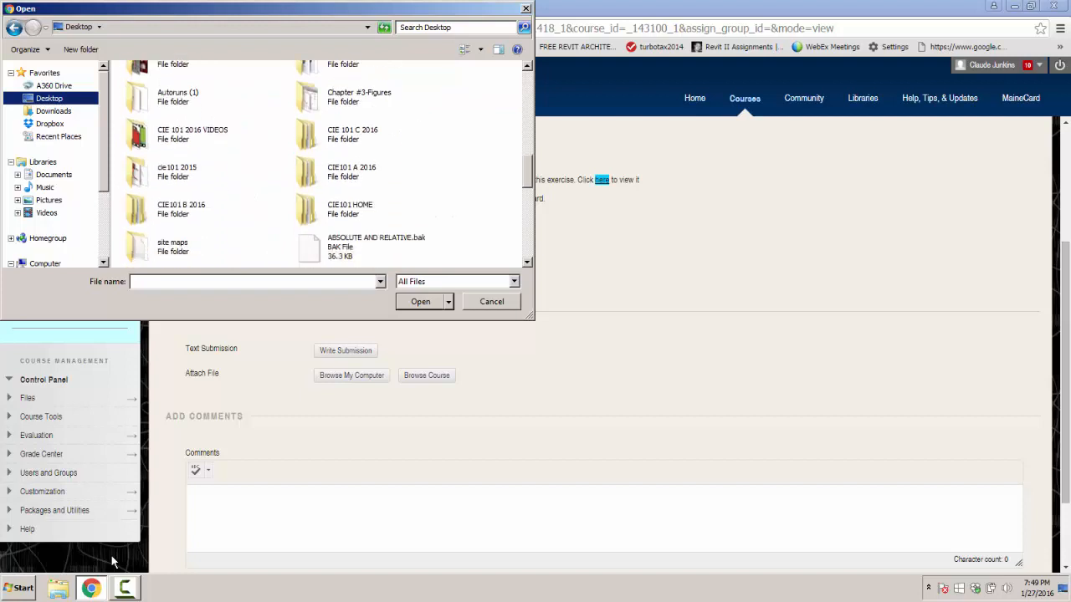
pyautogui.doubleClick(343, 209)
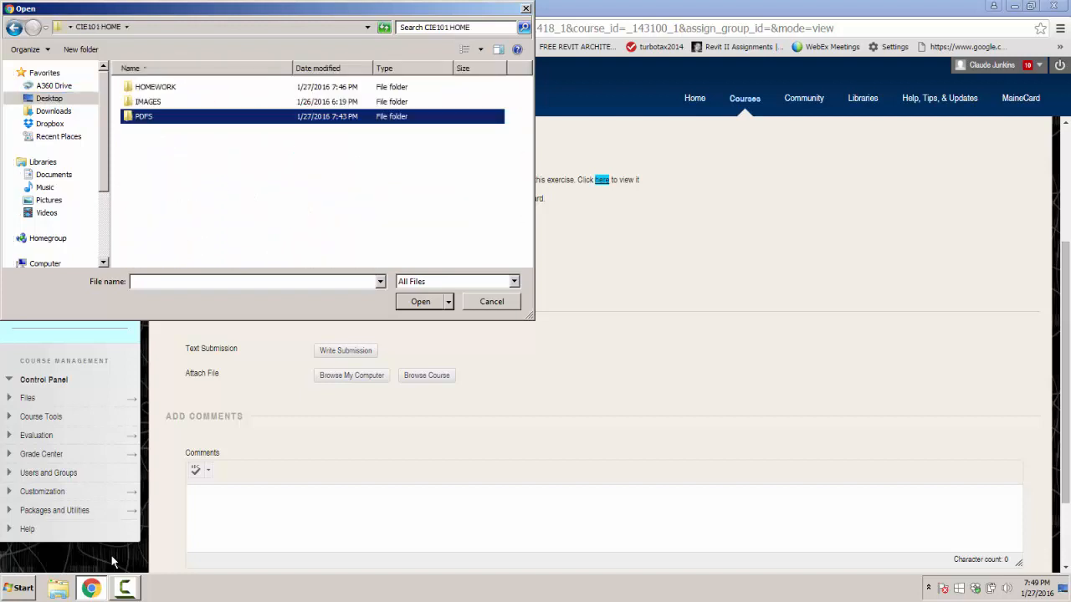
pyautogui.doubleClick(144, 116)
pyautogui.click(180, 116)
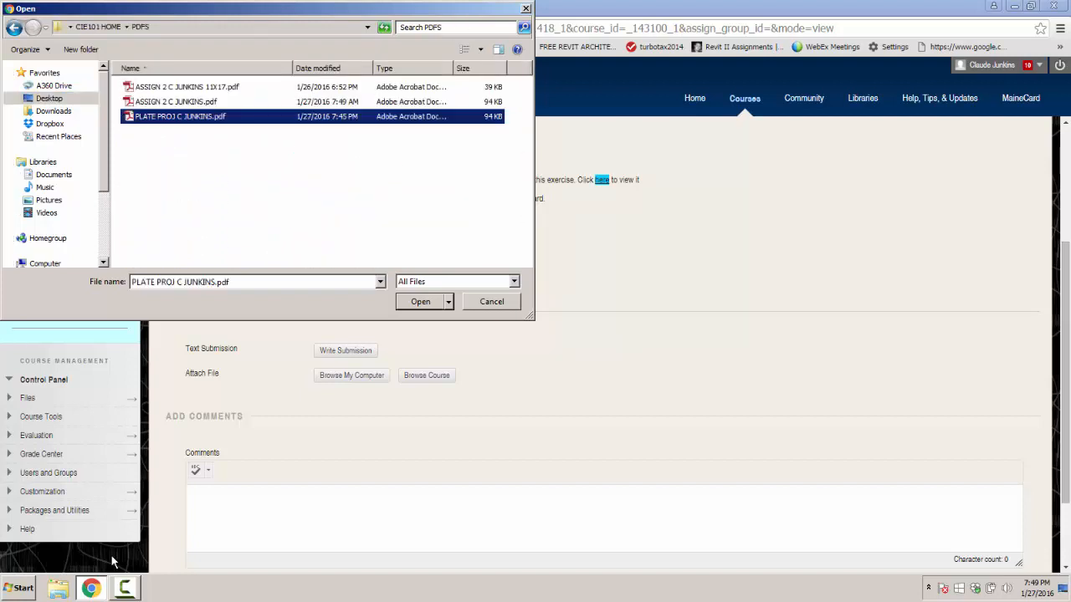
pyautogui.click(420, 302)
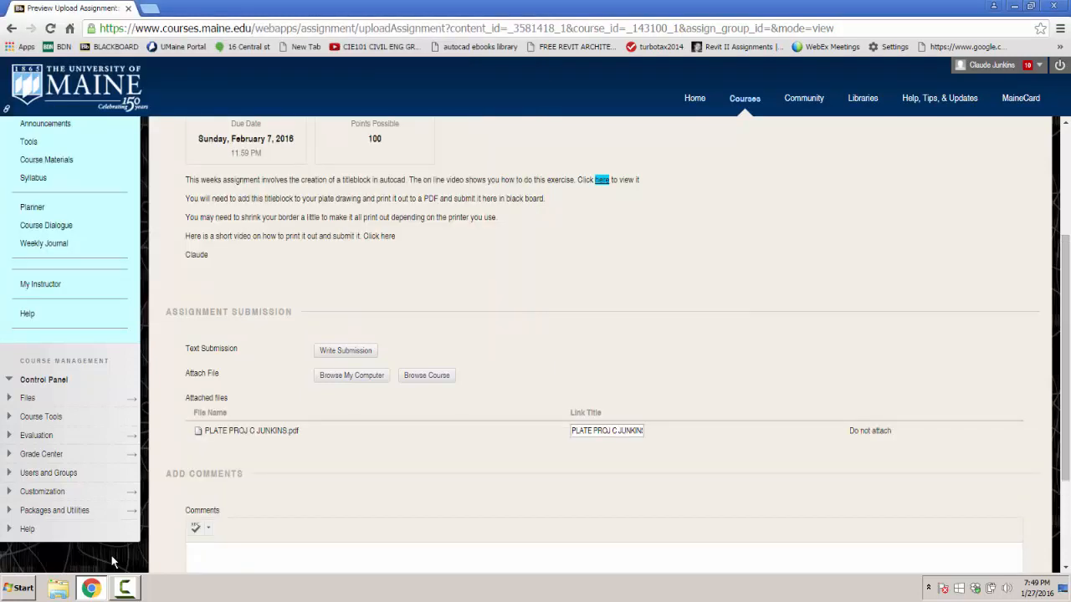
# Add the comment "HERE IS MY HOMEWORK FOR WEEK 3", submit the assignment and review the page that follows.
pyautogui.scroll(-3, 586, 335)
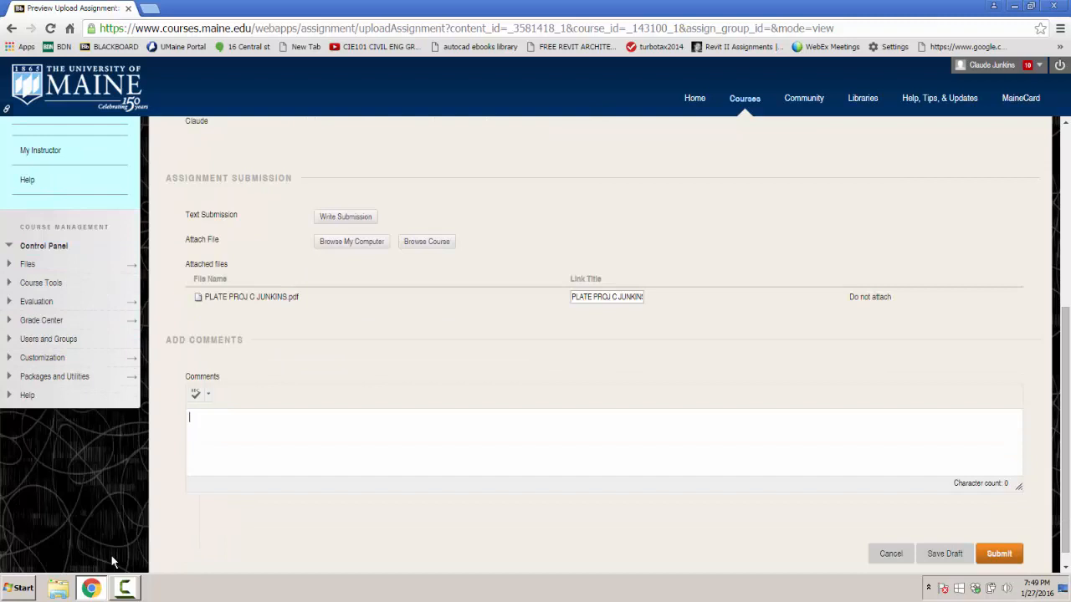
pyautogui.write('HERE IS MY HOMEWORK OFF')
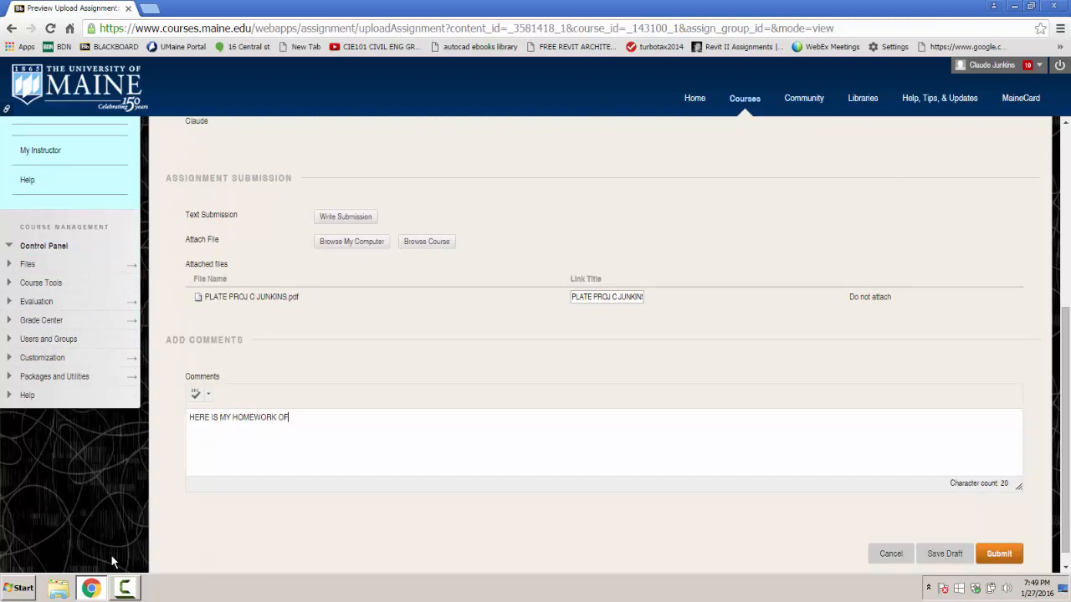
pyautogui.press('BackSpace')
pyautogui.press('BackSpace')
pyautogui.press('BackSpace')
pyautogui.write('FOR WEEK 3')
pyautogui.press('Return')
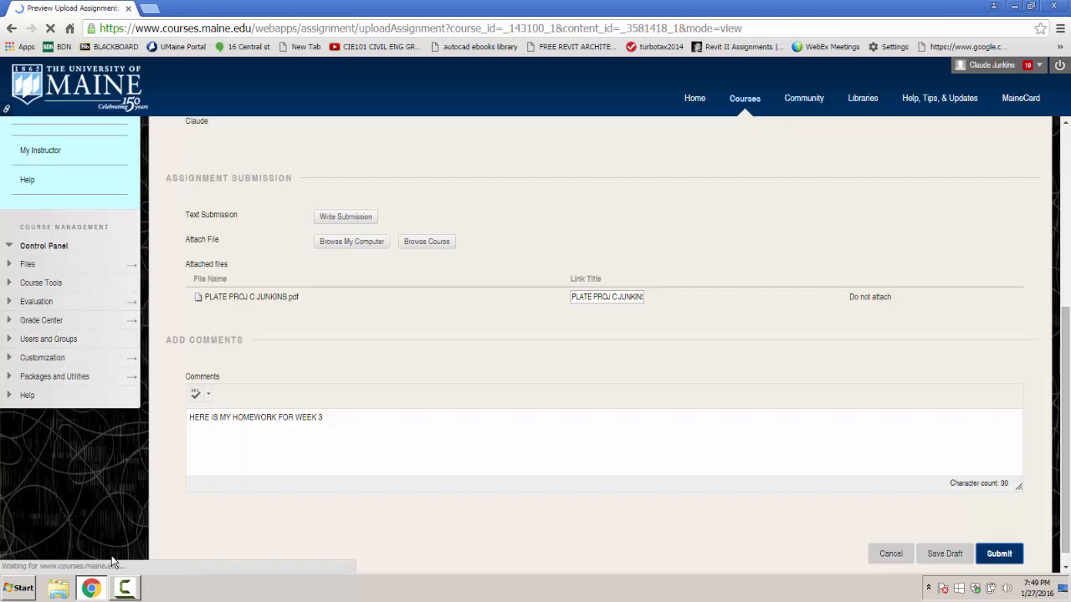
pyautogui.scroll(-3, 113, 562)
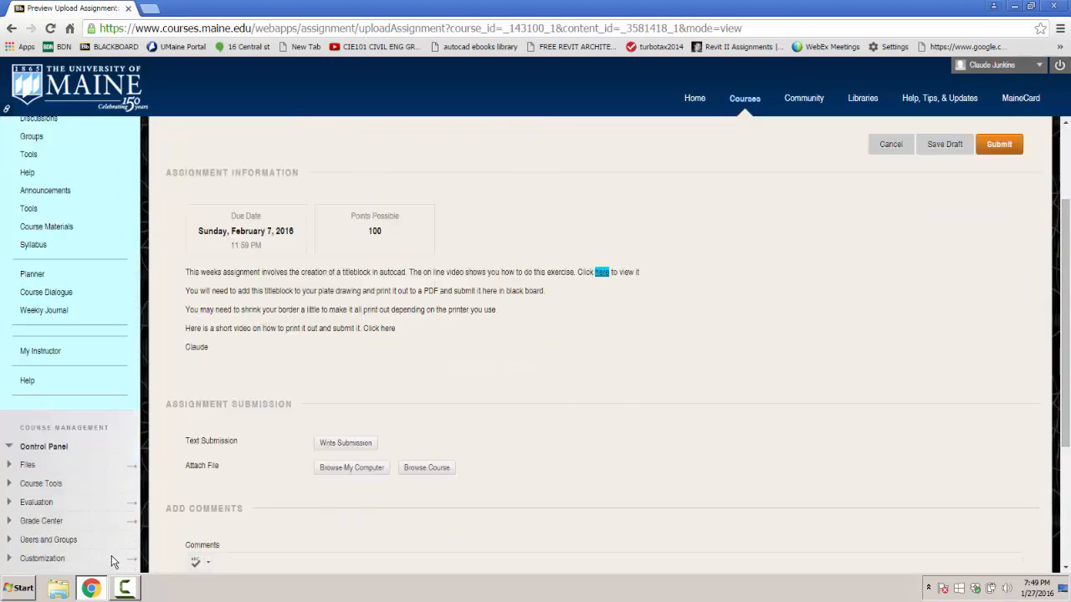
pyautogui.scroll(-2, 113, 562)
pyautogui.scroll(5, 112, 562)
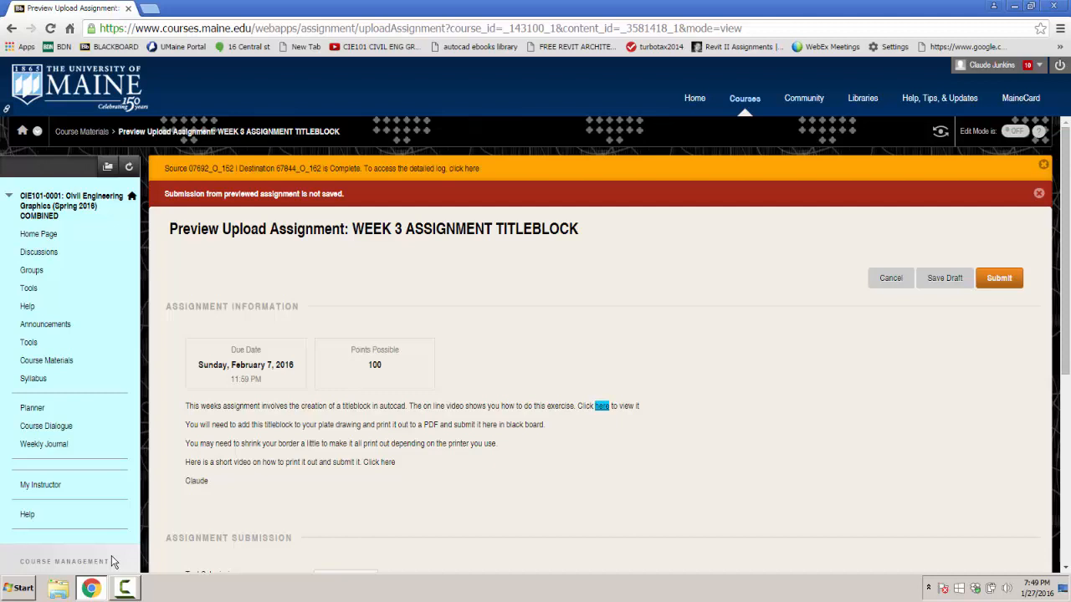
pyautogui.scroll(-1, 113, 562)
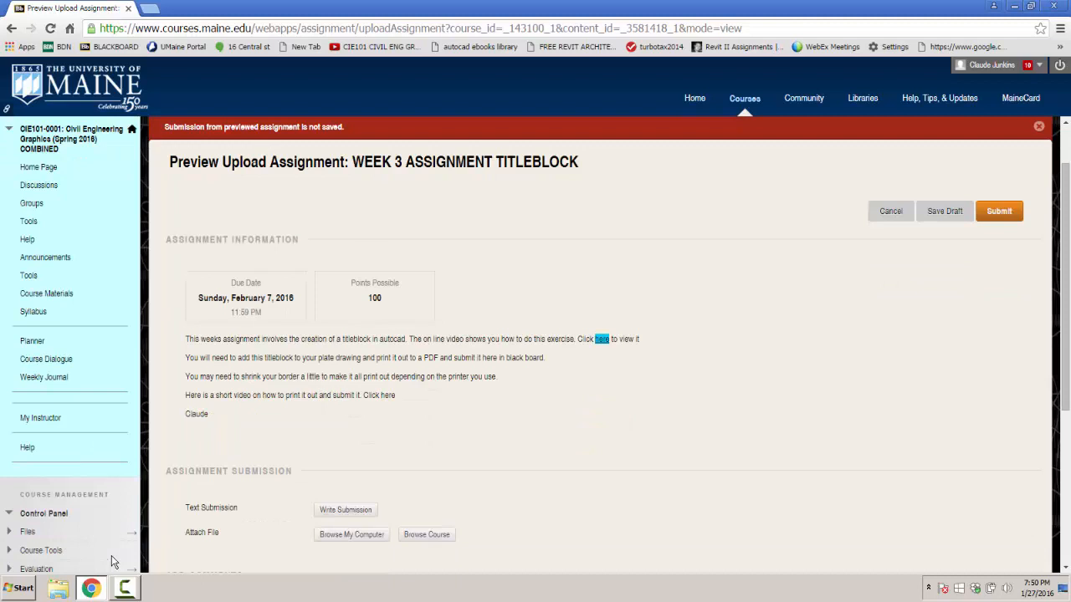
pyautogui.scroll(1, 113, 562)
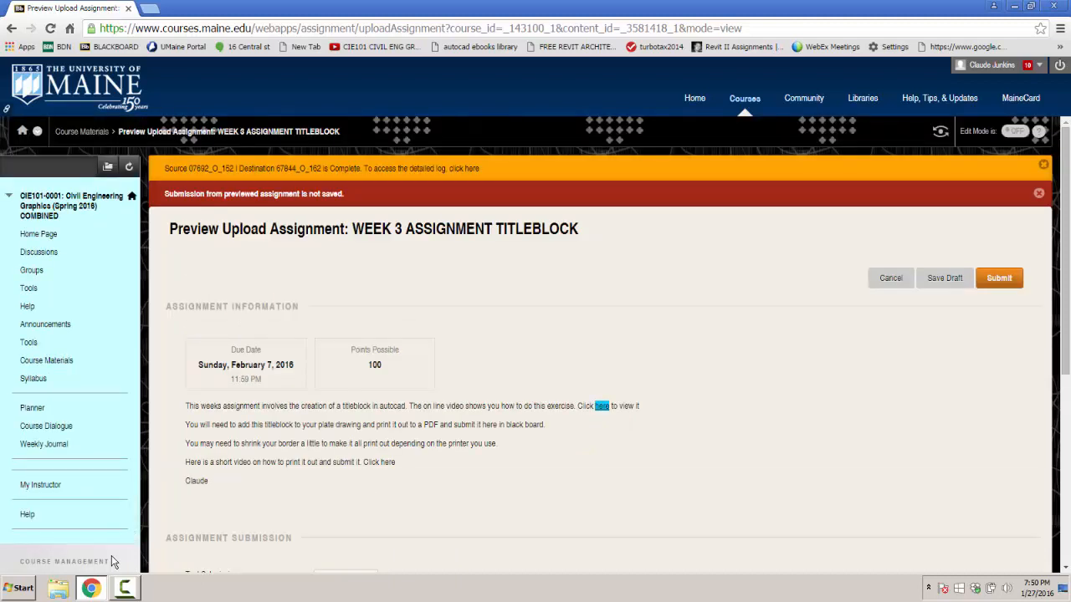